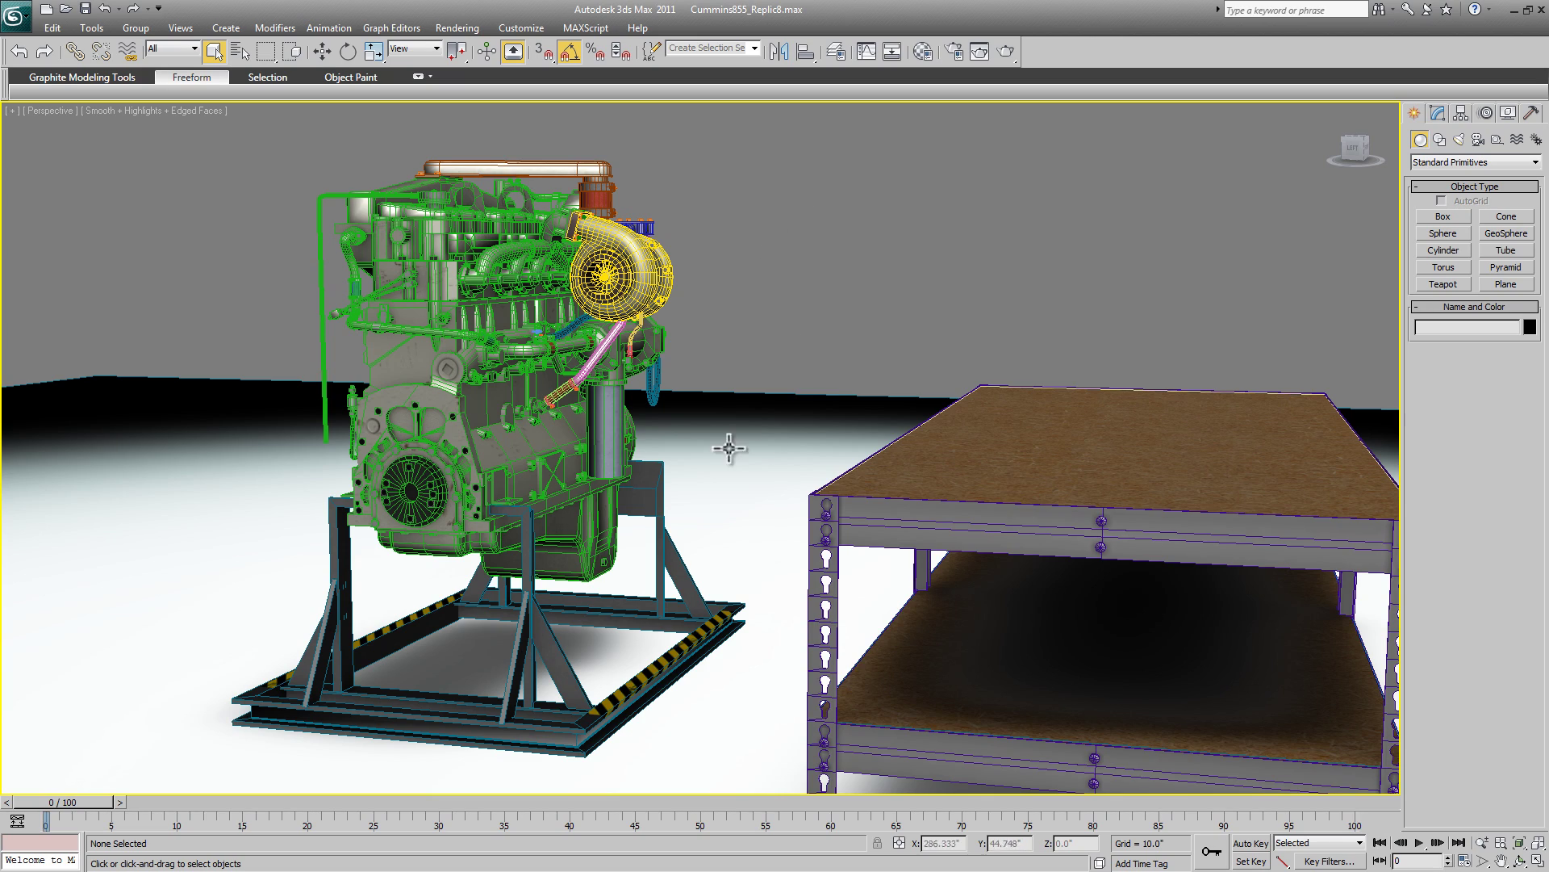
Turn off the edged-faces display in the perspective view and select the turbocharger on the engine.
mouse_move(806, 328)
alt+middle_down()
mouse_move(786, 351)
mouse_move(648, 359)
mouse_move(718, 402)
mouse_move(803, 402)
mouse_move(386, 537)
alt+middle_up()
key(F4)
drag(70, 802, 16, 787)
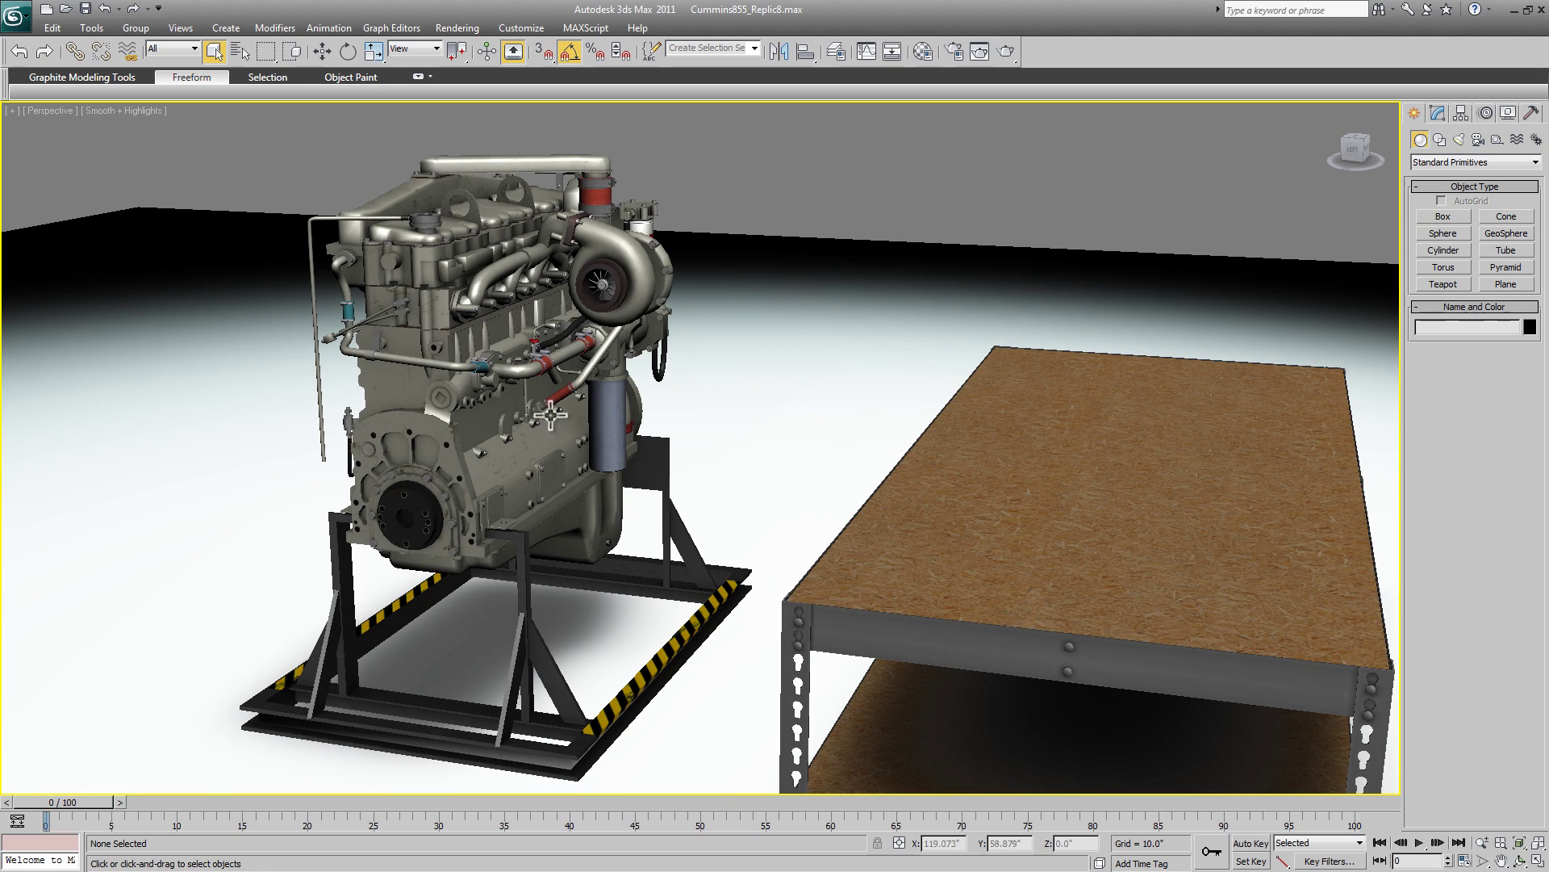
scroll(654, 339, up, 3)
scroll(654, 339, up, 5)
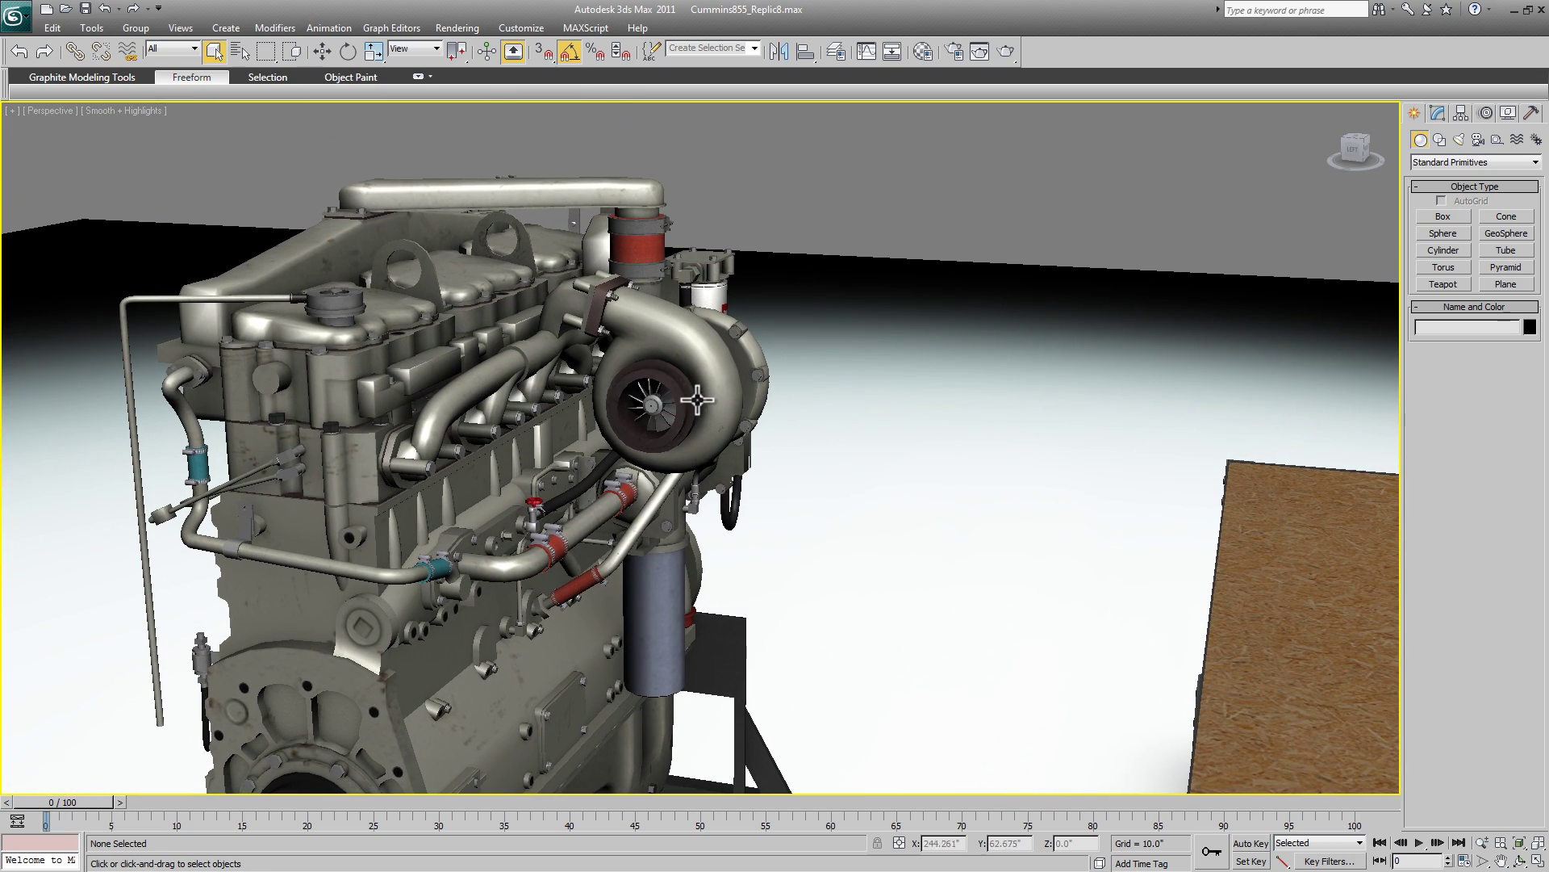
click(707, 393)
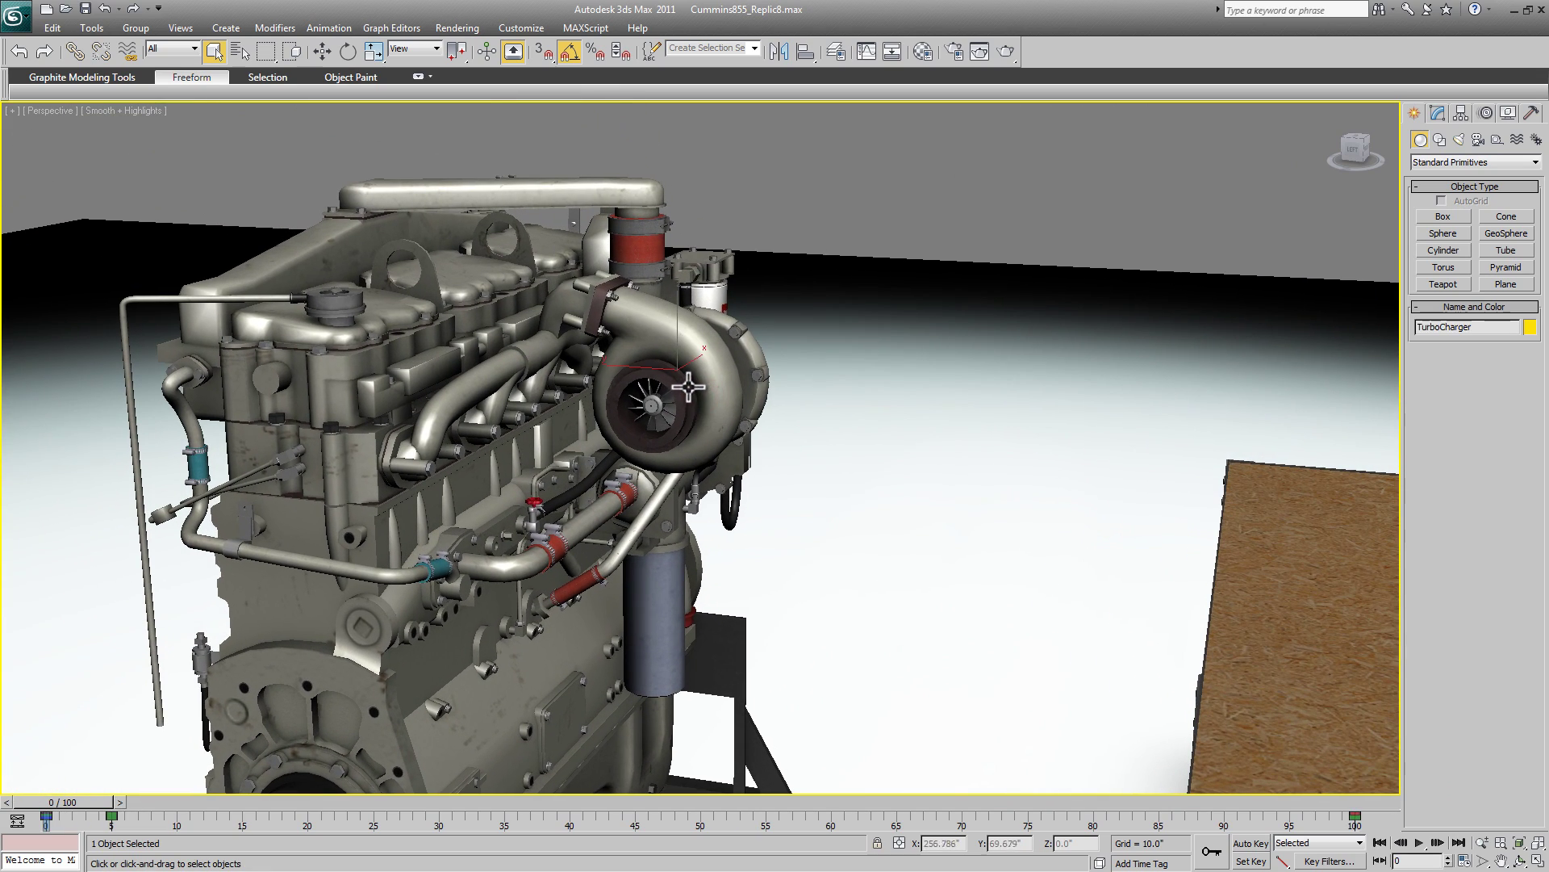
Examine the list of scene objects, including the parts nested under TurboCharger.
key(h)
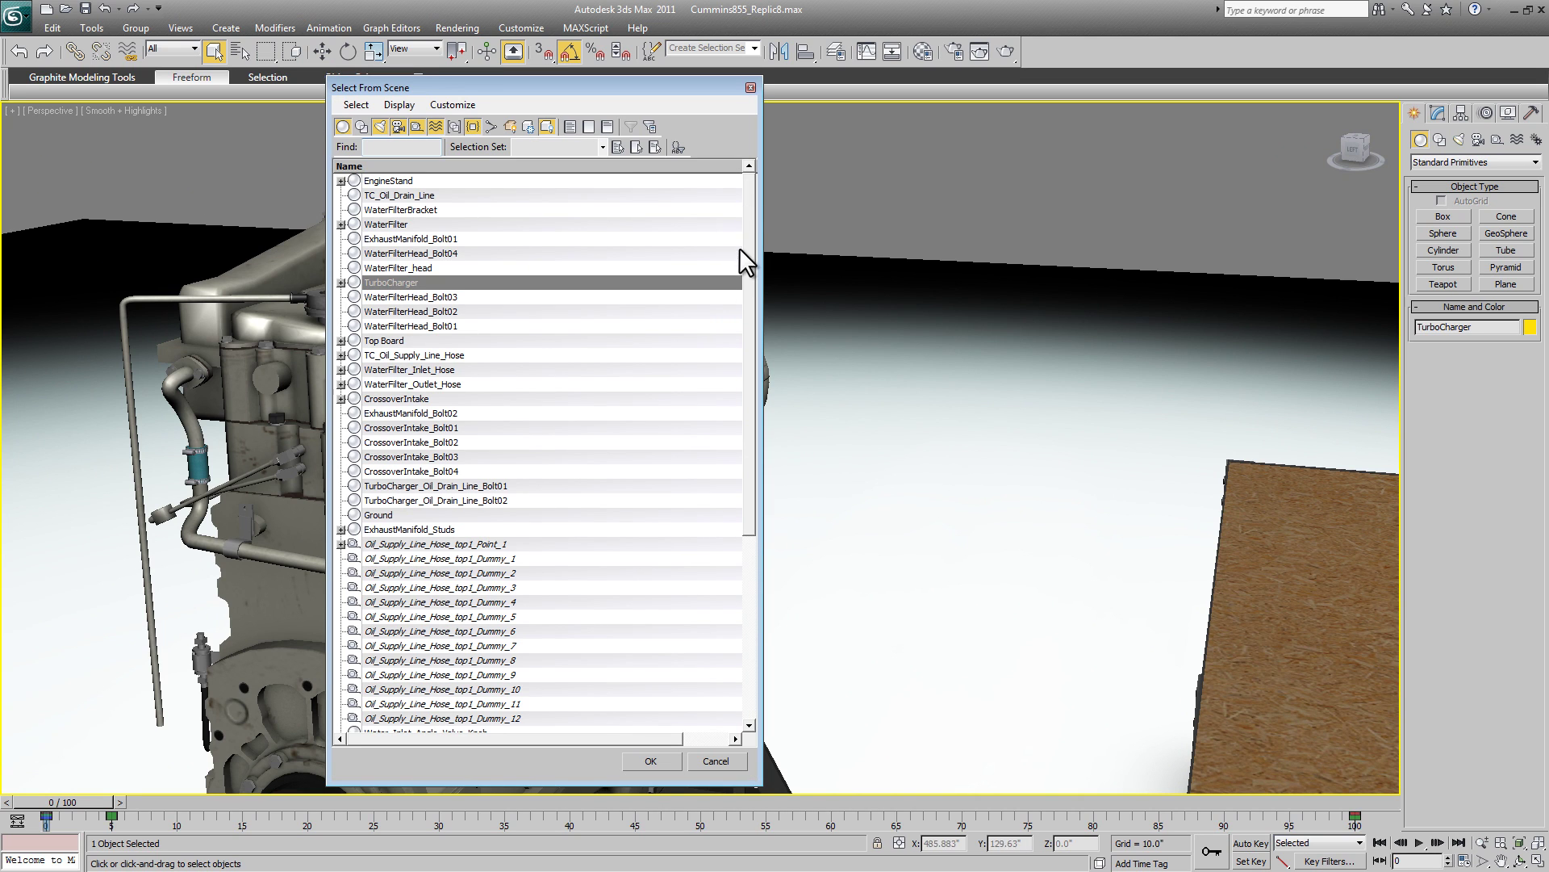
click(341, 282)
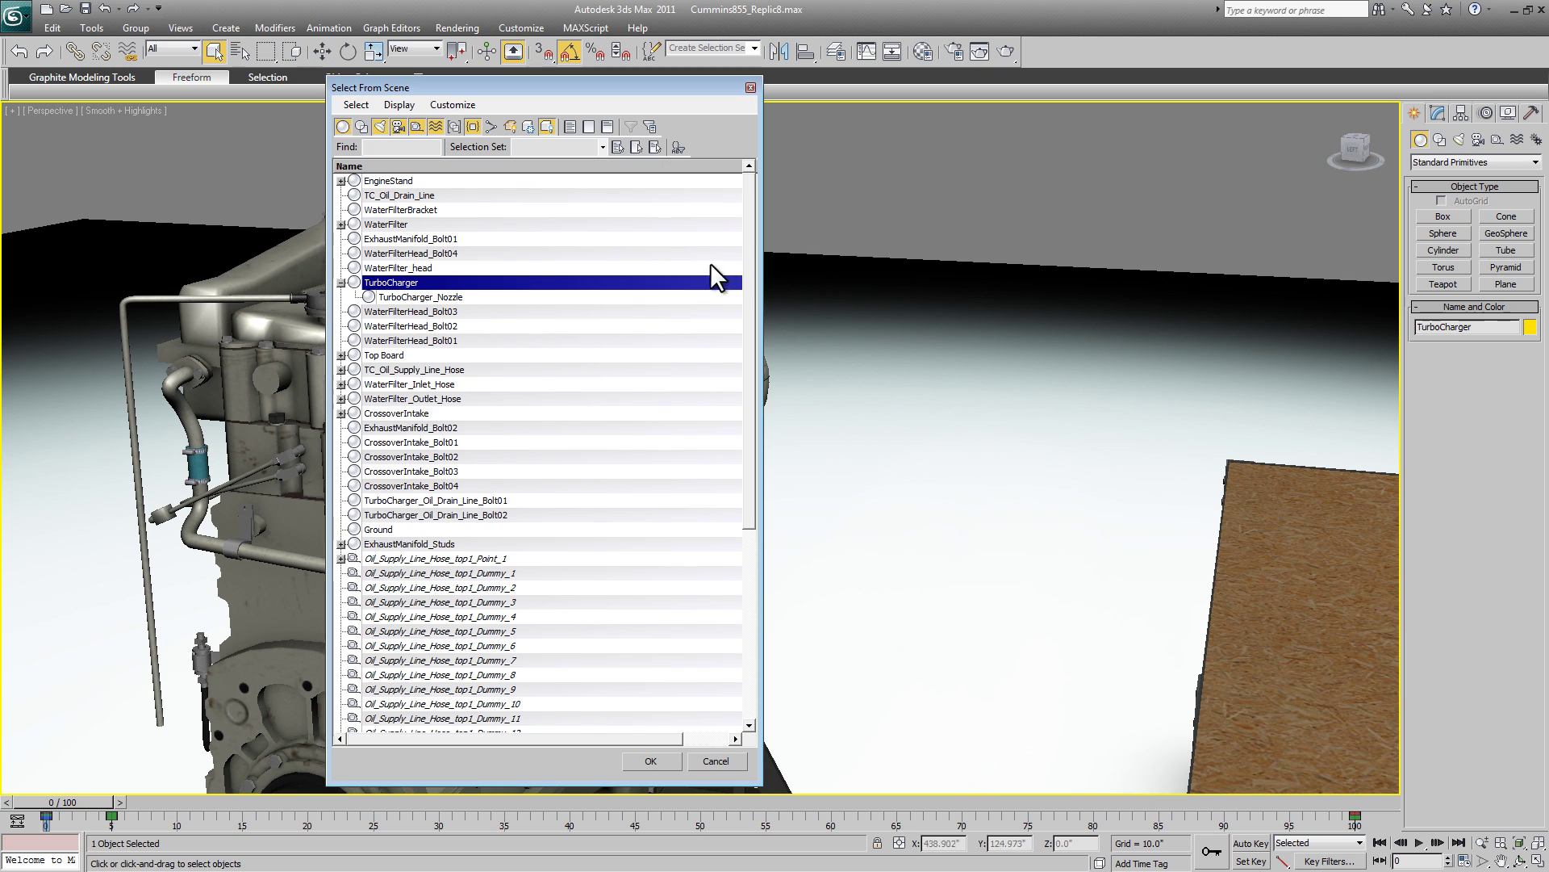
drag(747, 255, 785, 468)
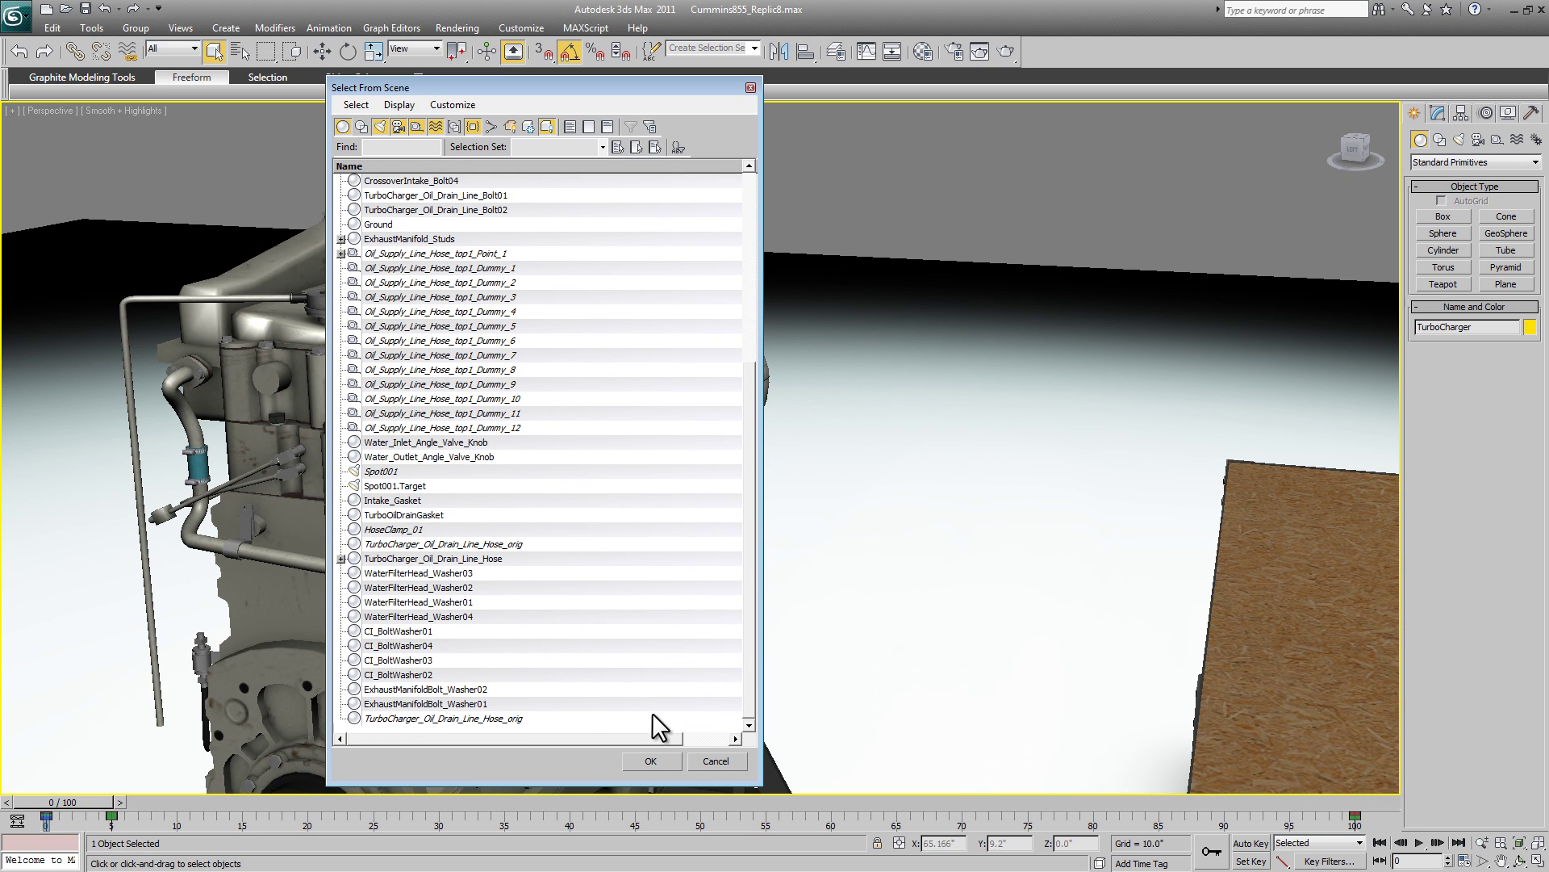
click(716, 761)
Examine the texture maps assigned to the Turbo sub-material of the MainEngine material.
key(m)
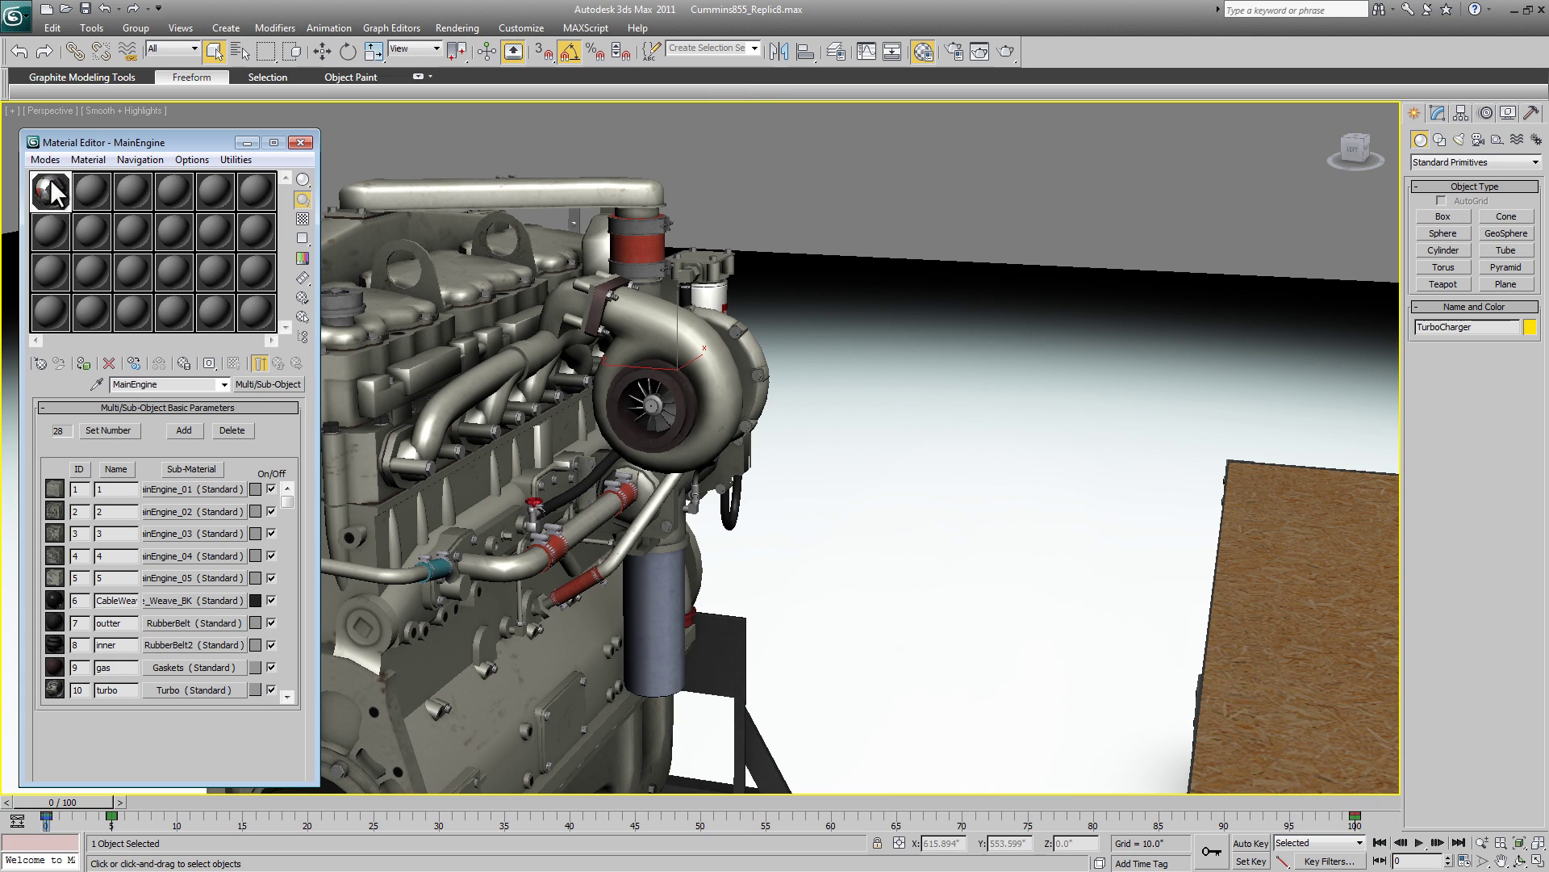
click(173, 686)
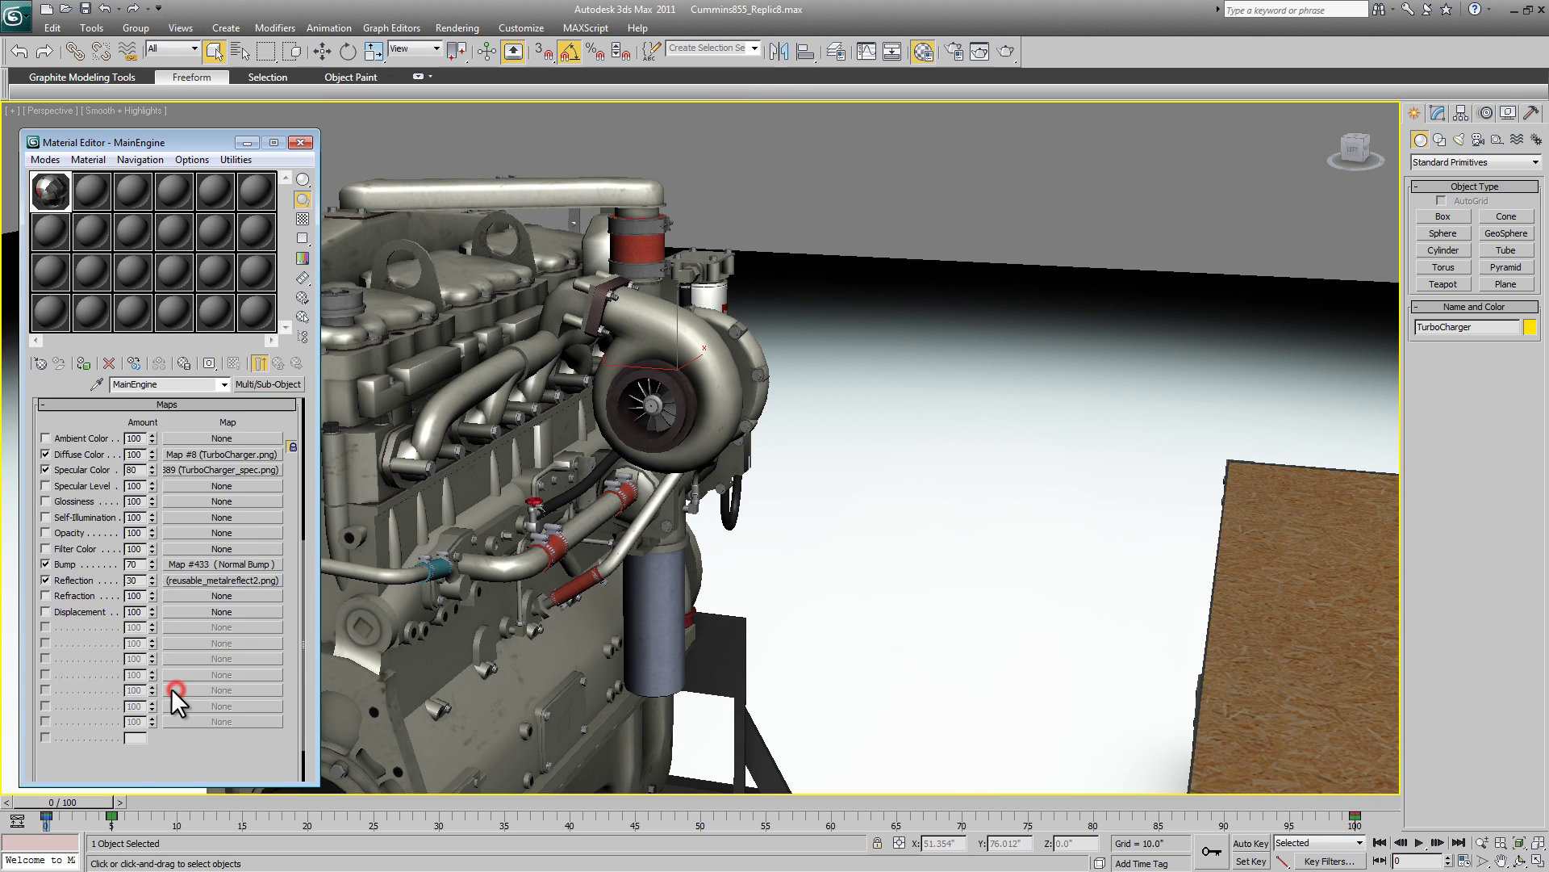
scroll(171, 689, down, 5)
drag(170, 523, 181, 418)
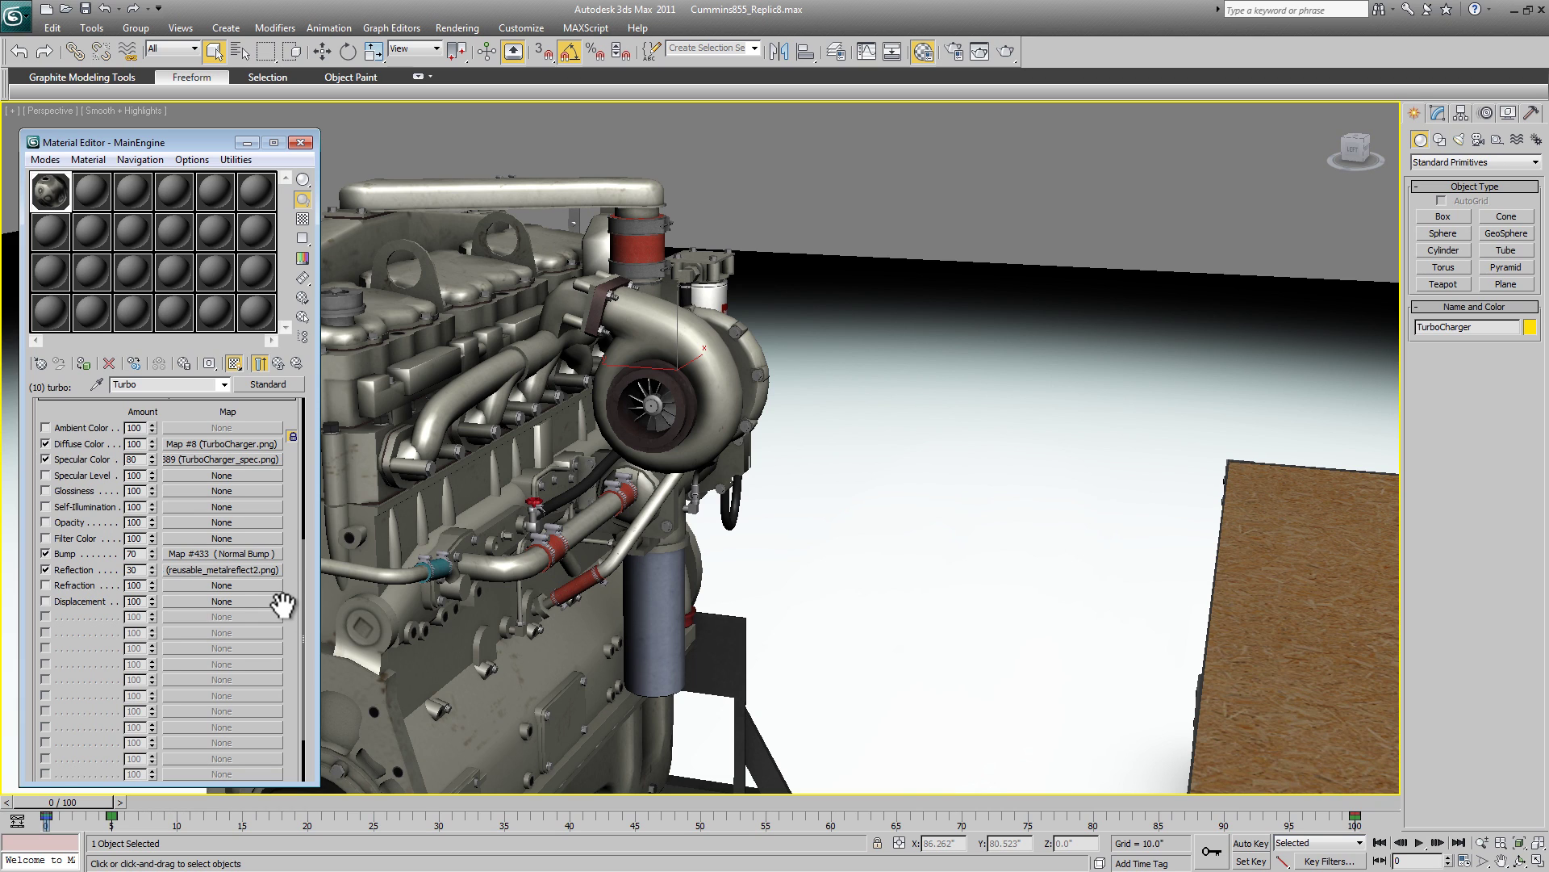
click(301, 142)
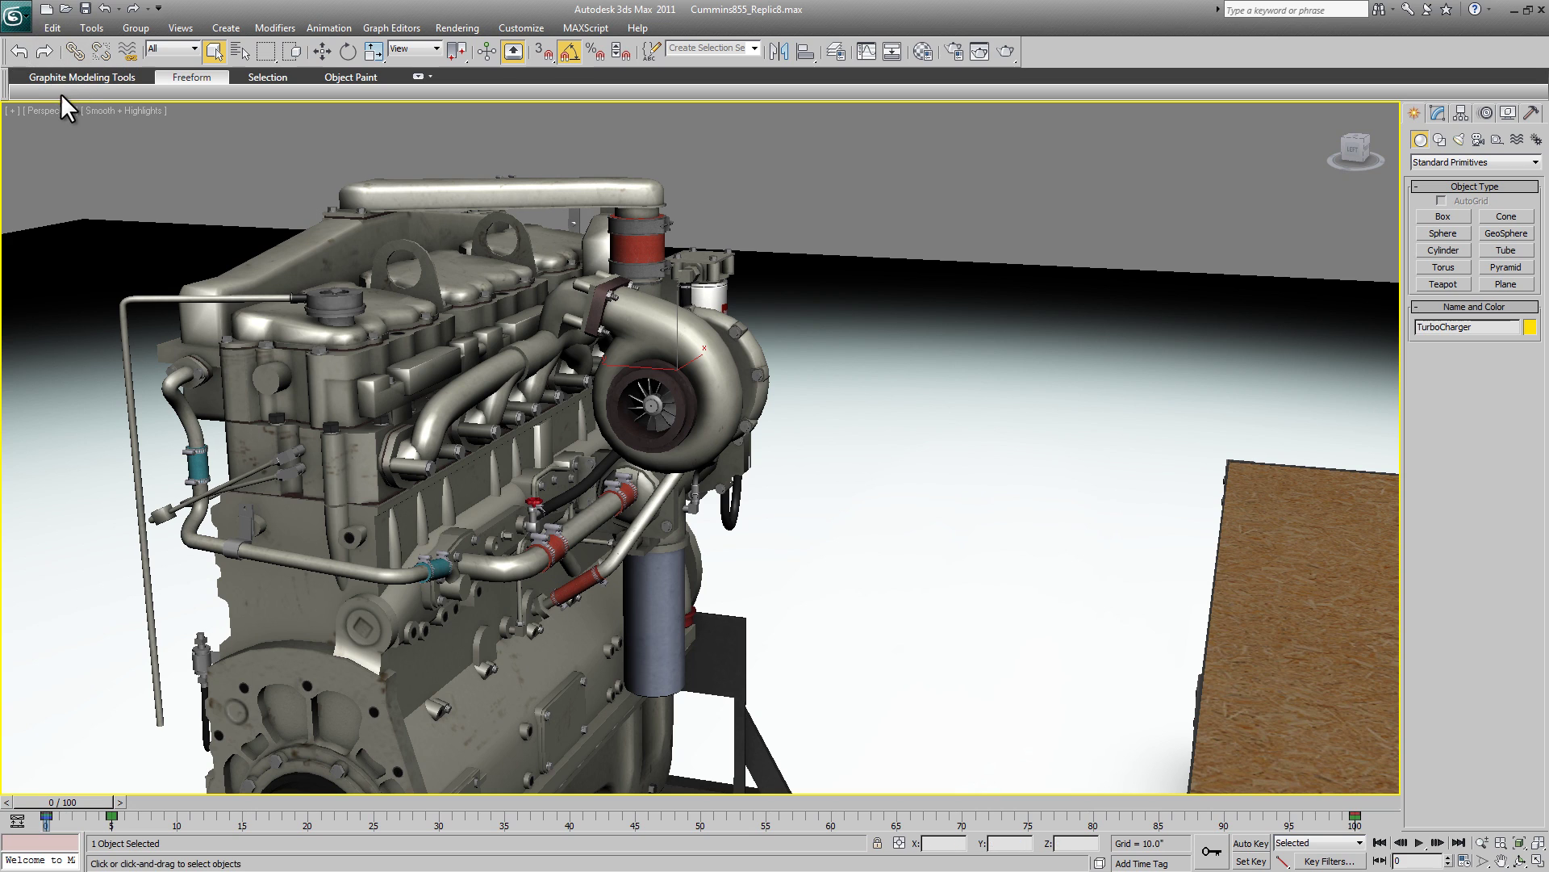
Export the scene to the Desktop as Test in the DiSTI Replic8 Equipment (R8E) format, replacing the existing file.
click(16, 16)
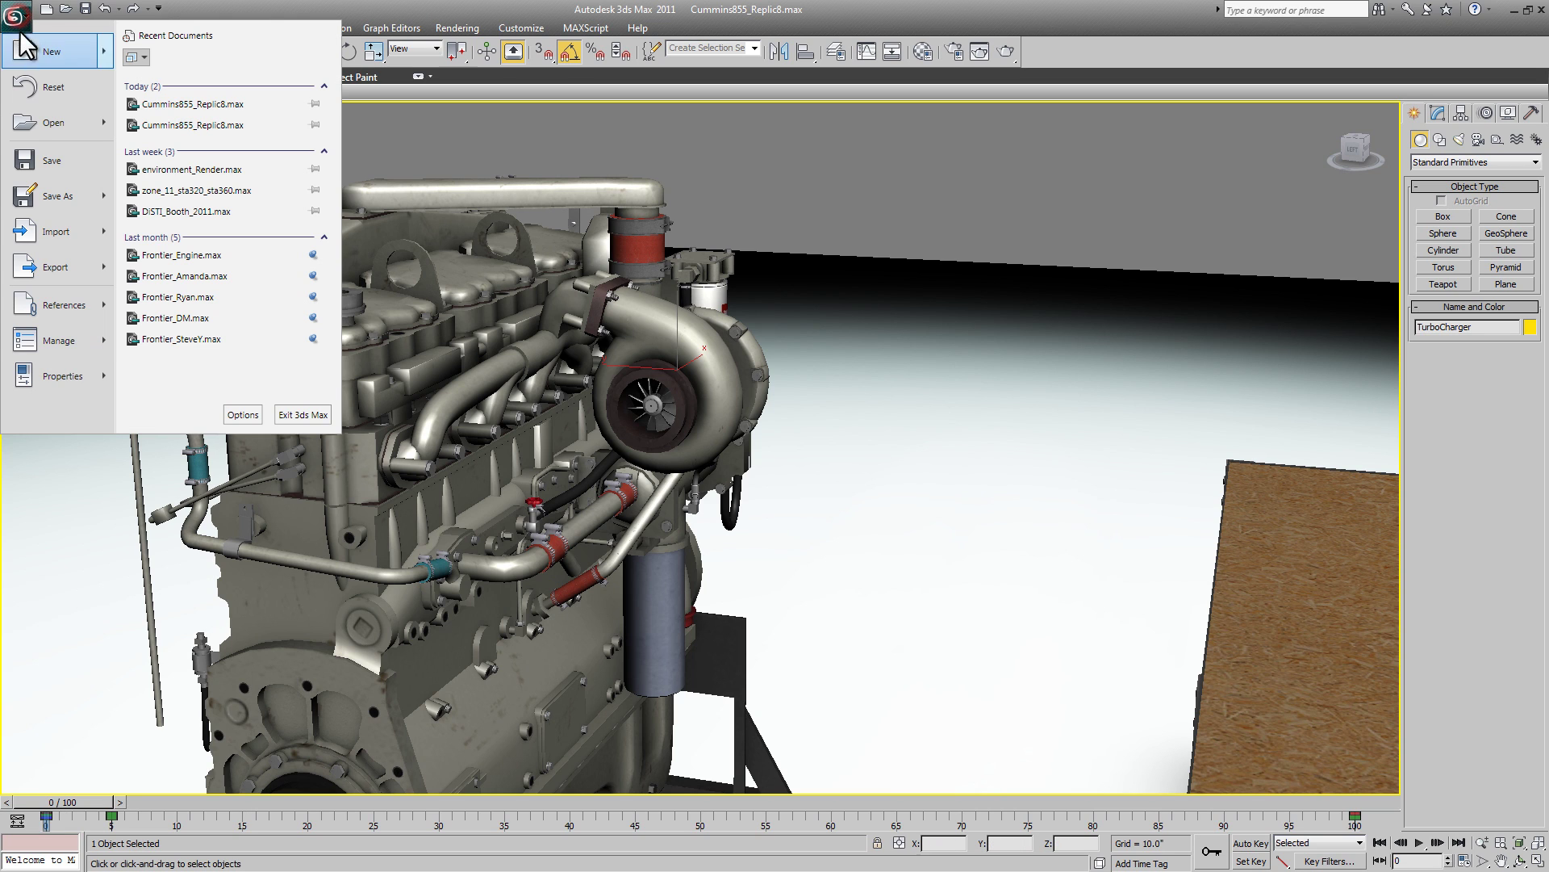
click(47, 265)
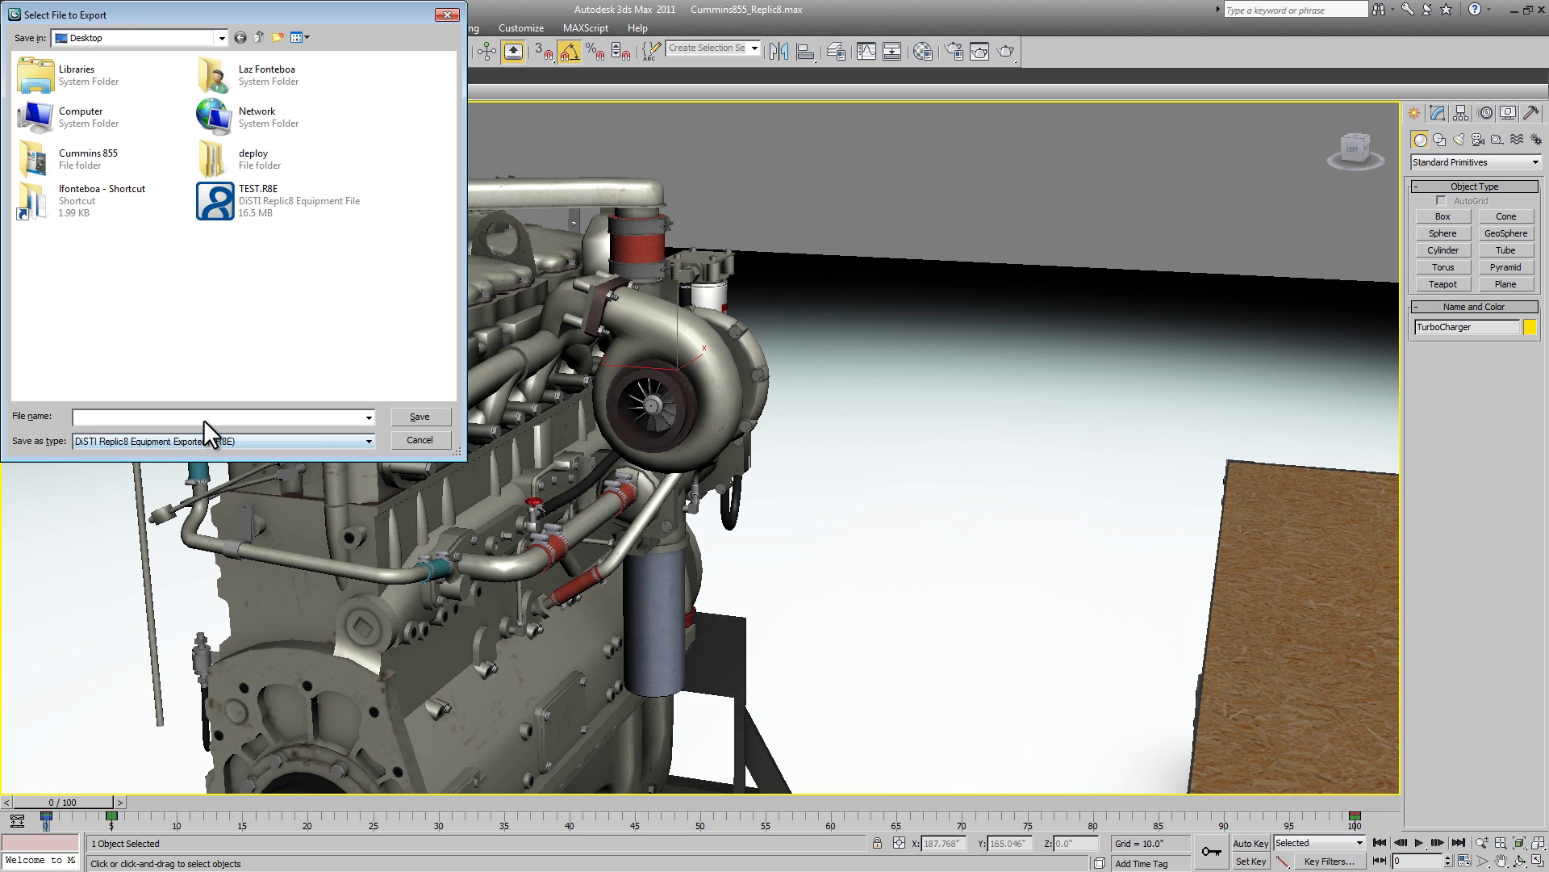
text(Test)
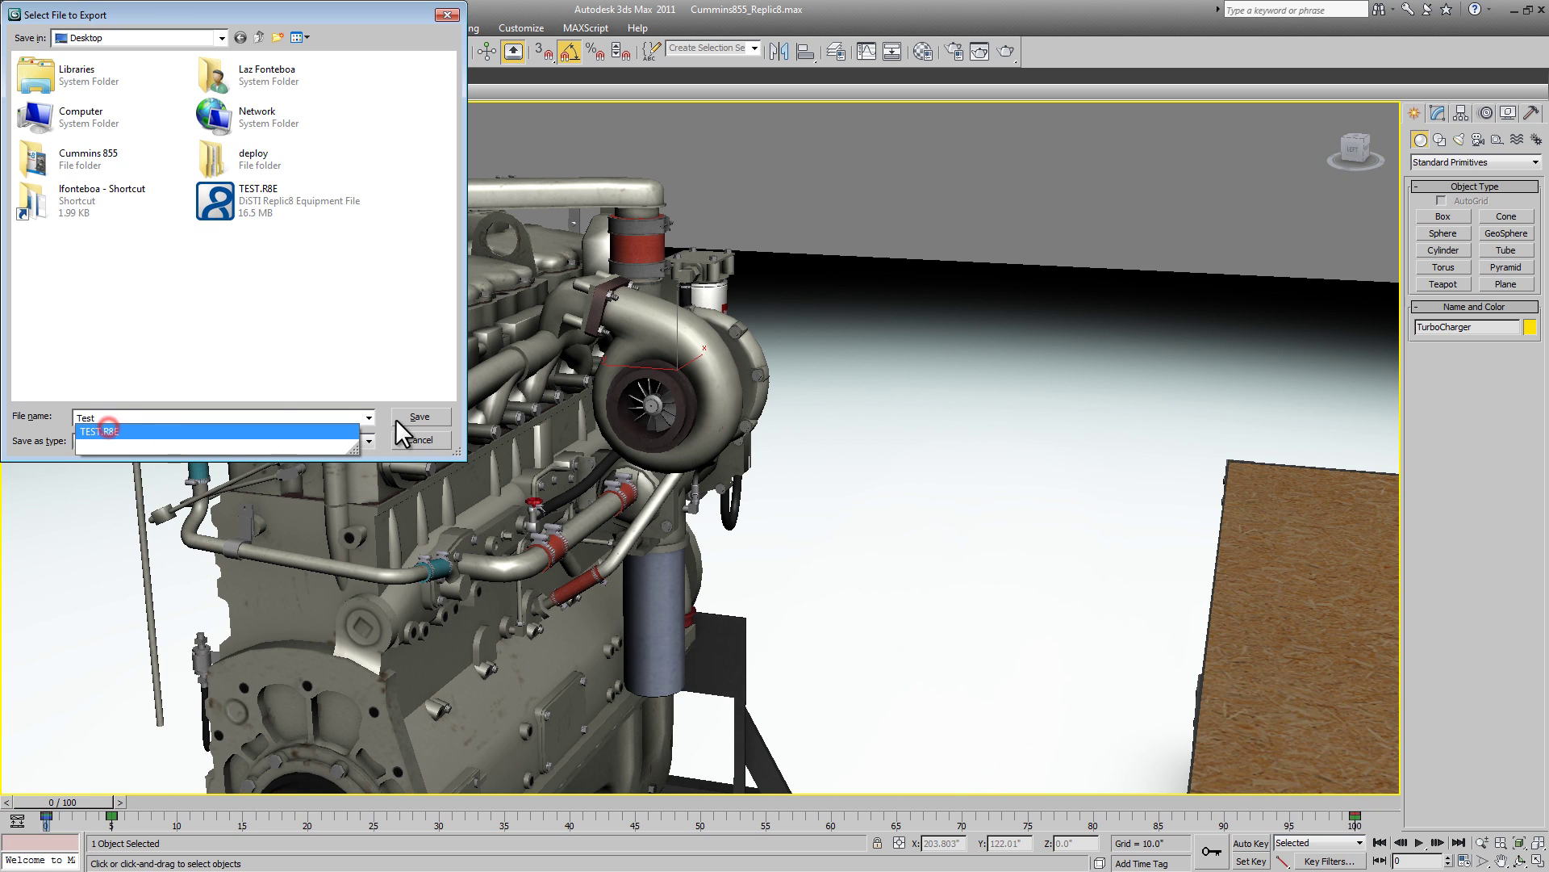
click(420, 416)
click(798, 495)
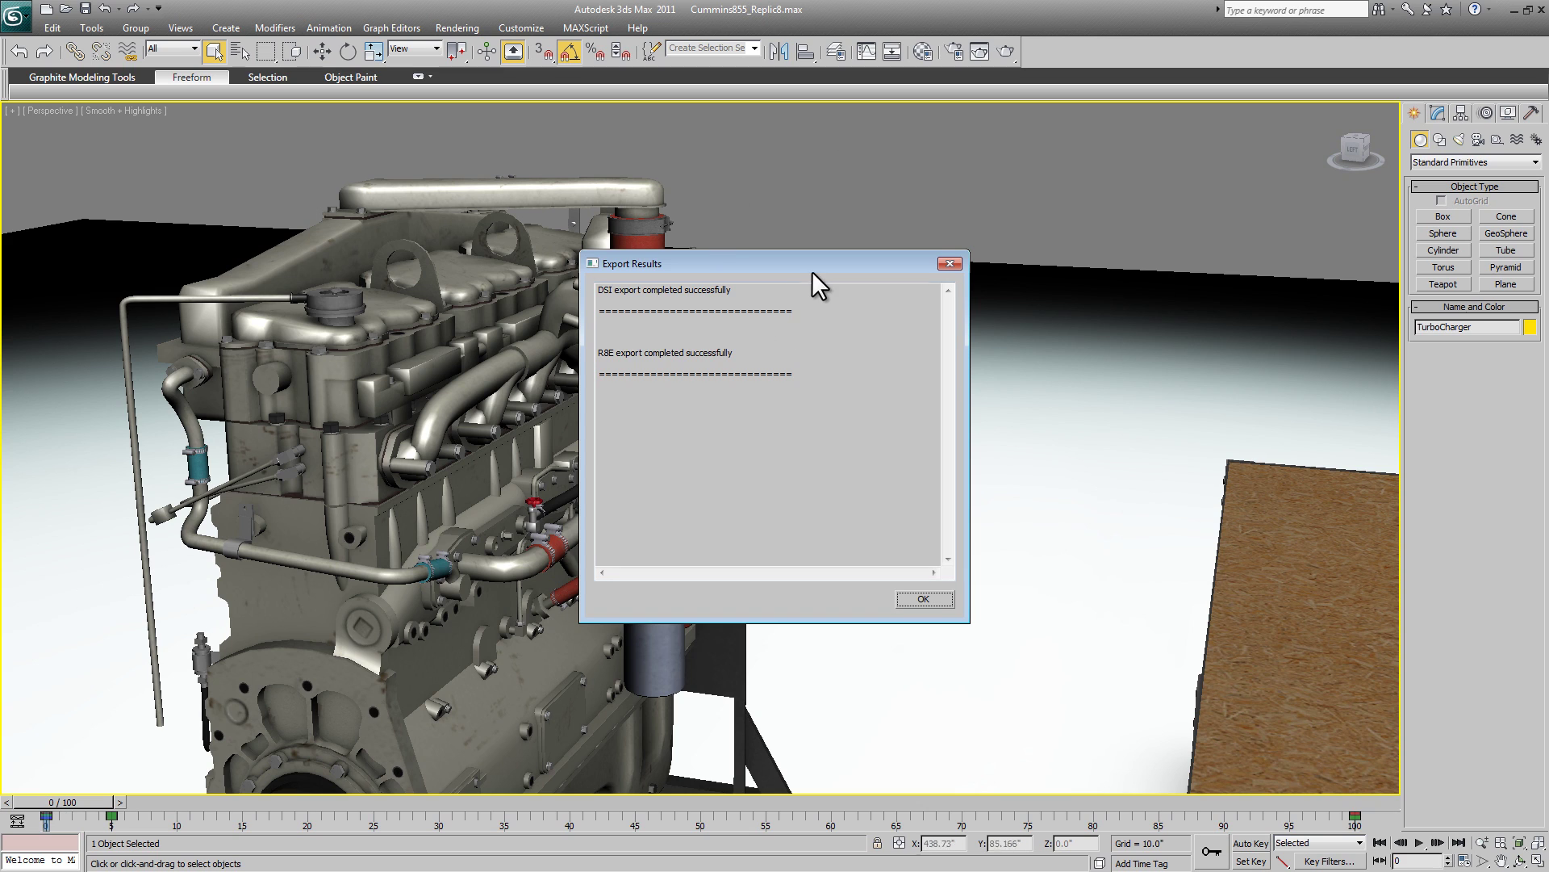
drag(776, 265, 762, 196)
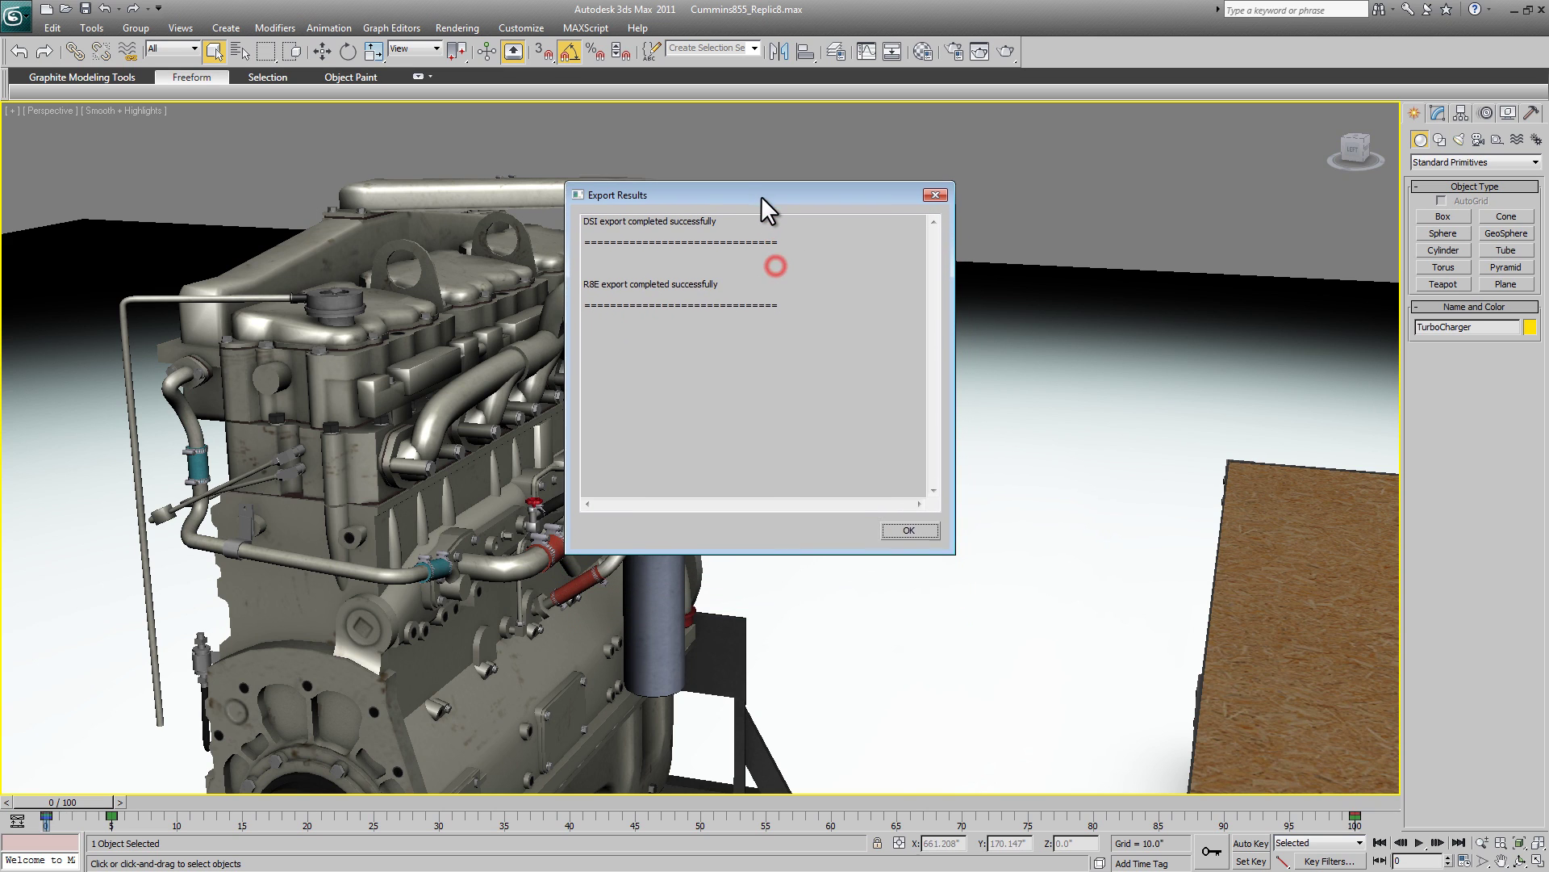
click(906, 525)
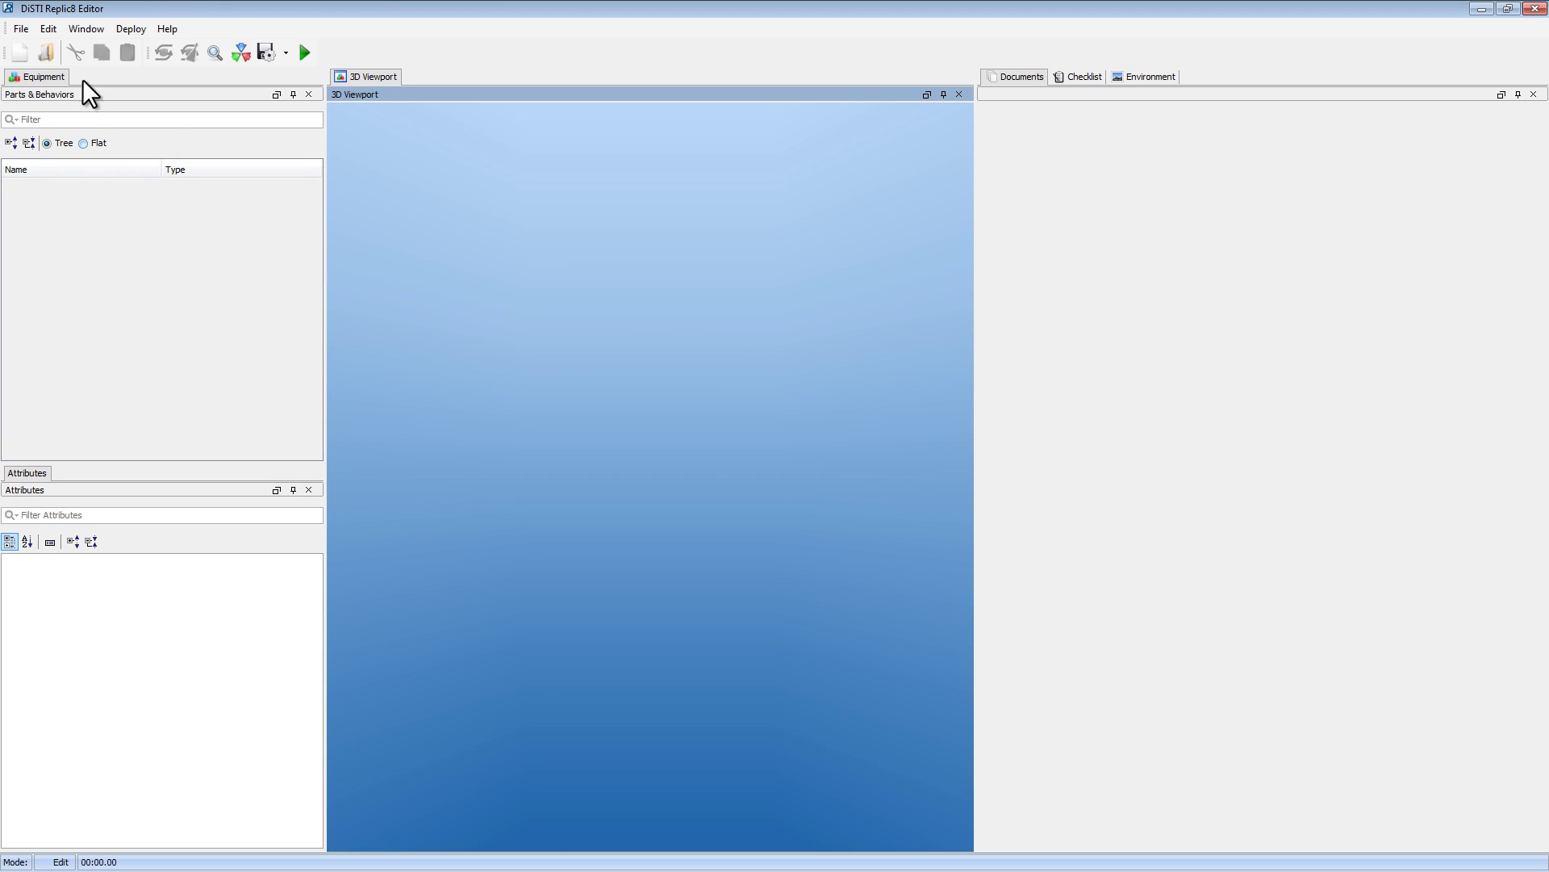
Load the TEST.R8E equipment file from the Desktop into DiSTI Replic8 Editor.
click(22, 31)
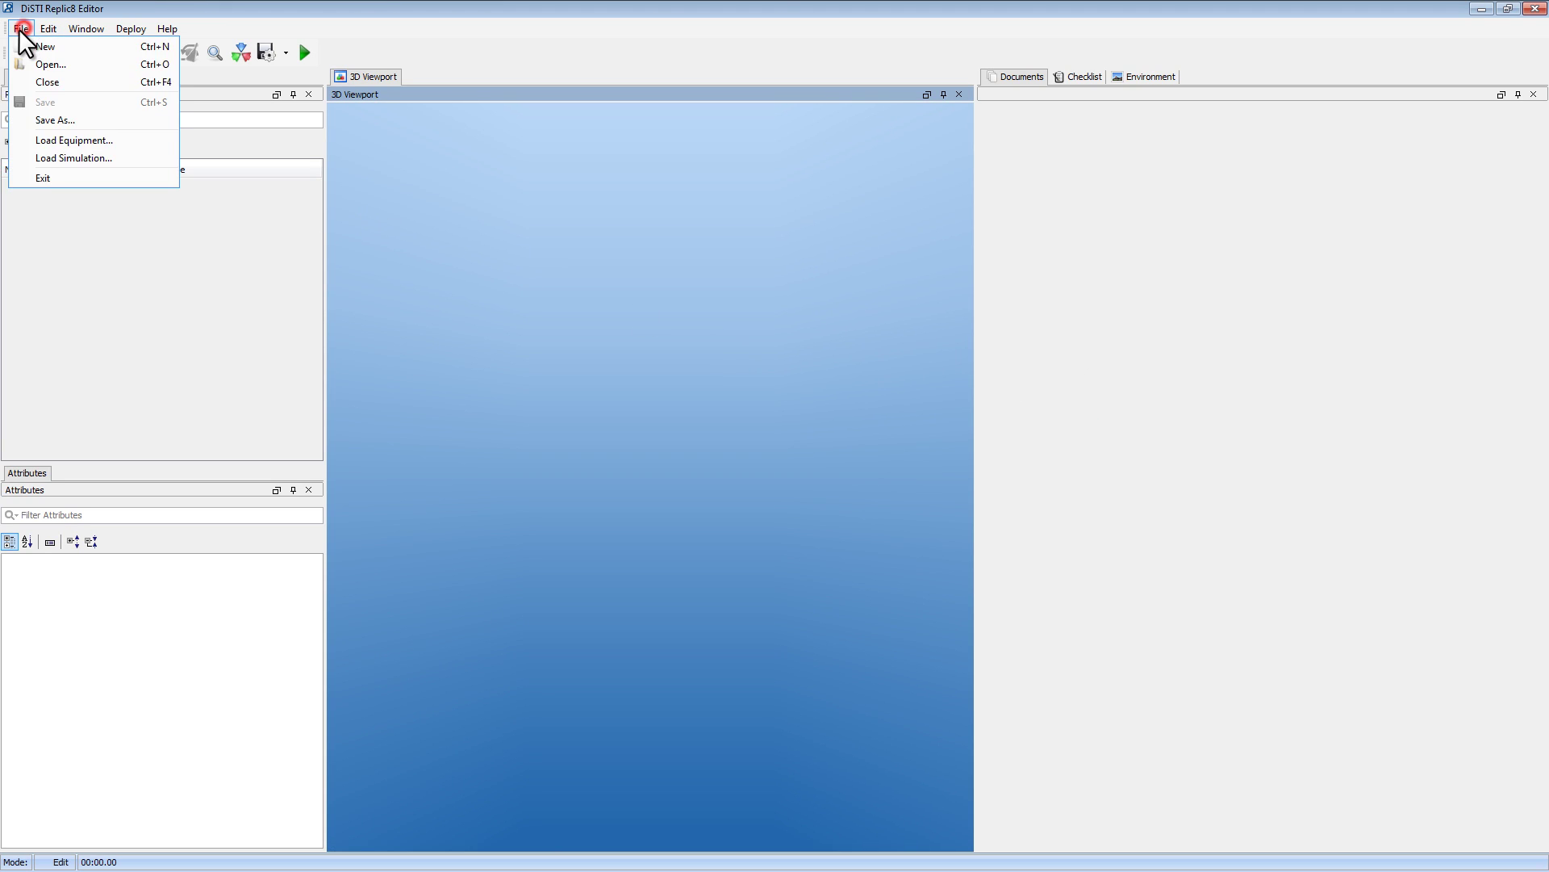
click(107, 141)
click(921, 417)
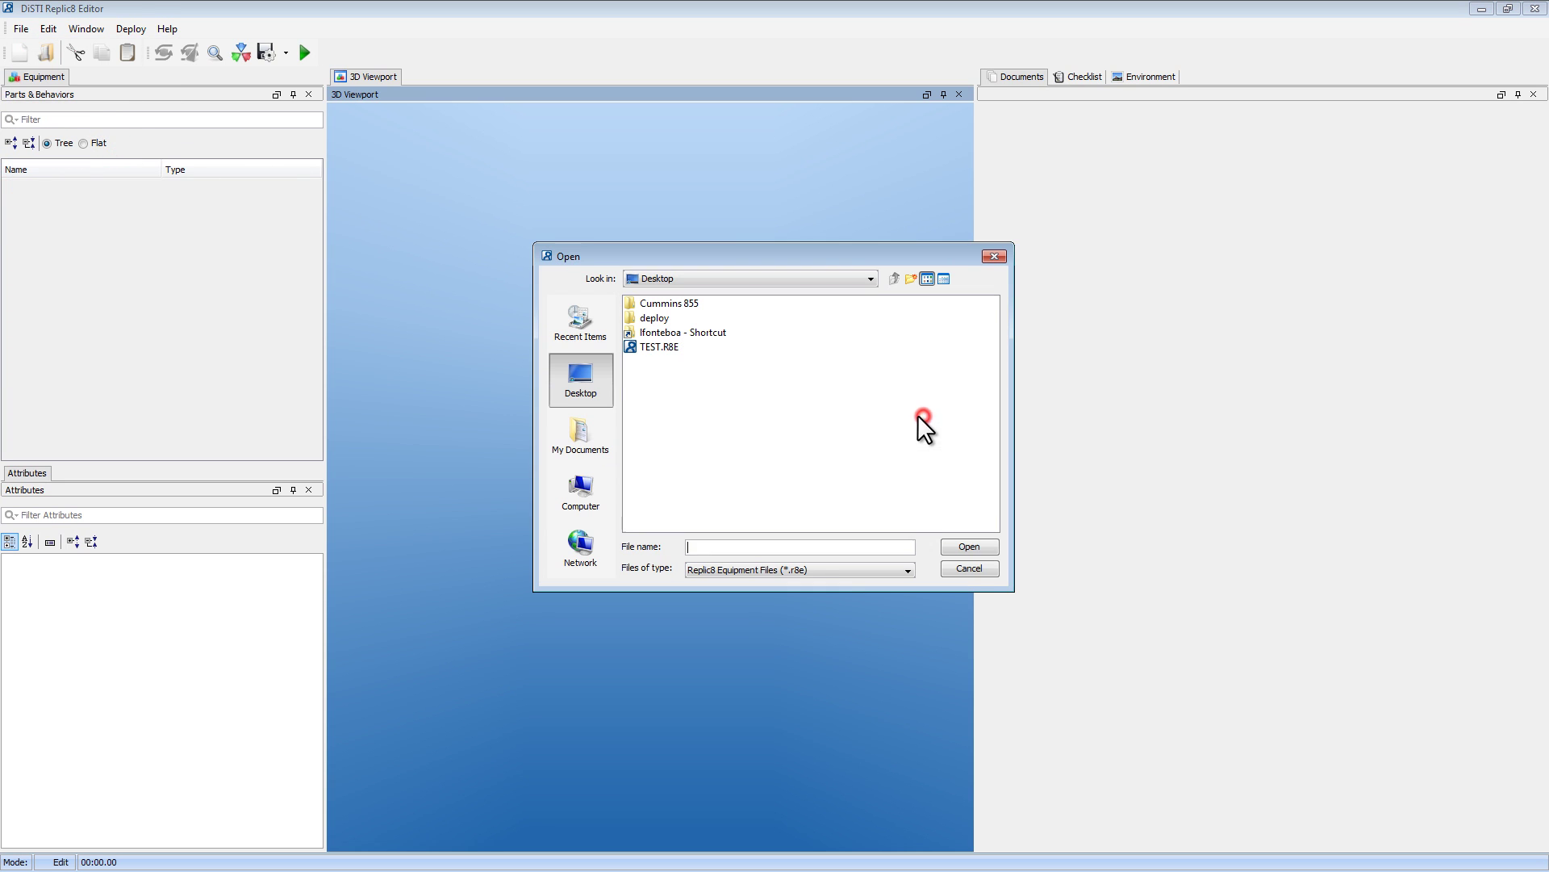
click(657, 347)
click(968, 547)
click(876, 488)
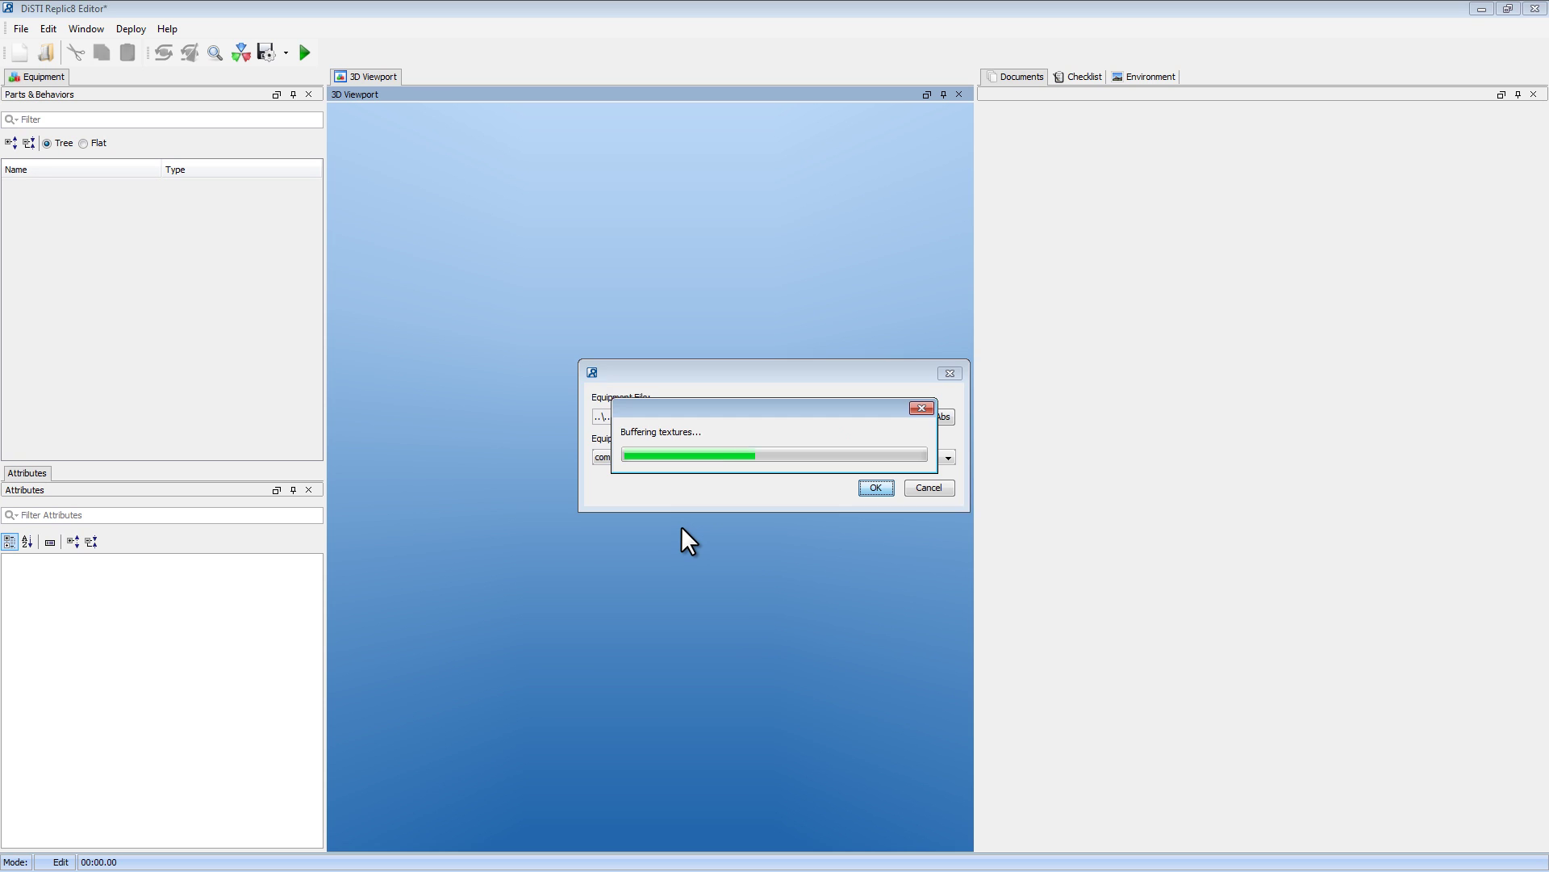
Select the turbocharger mesh in the 3D viewport and focus on it for a close inspection.
middle_drag(666, 356, 761, 419)
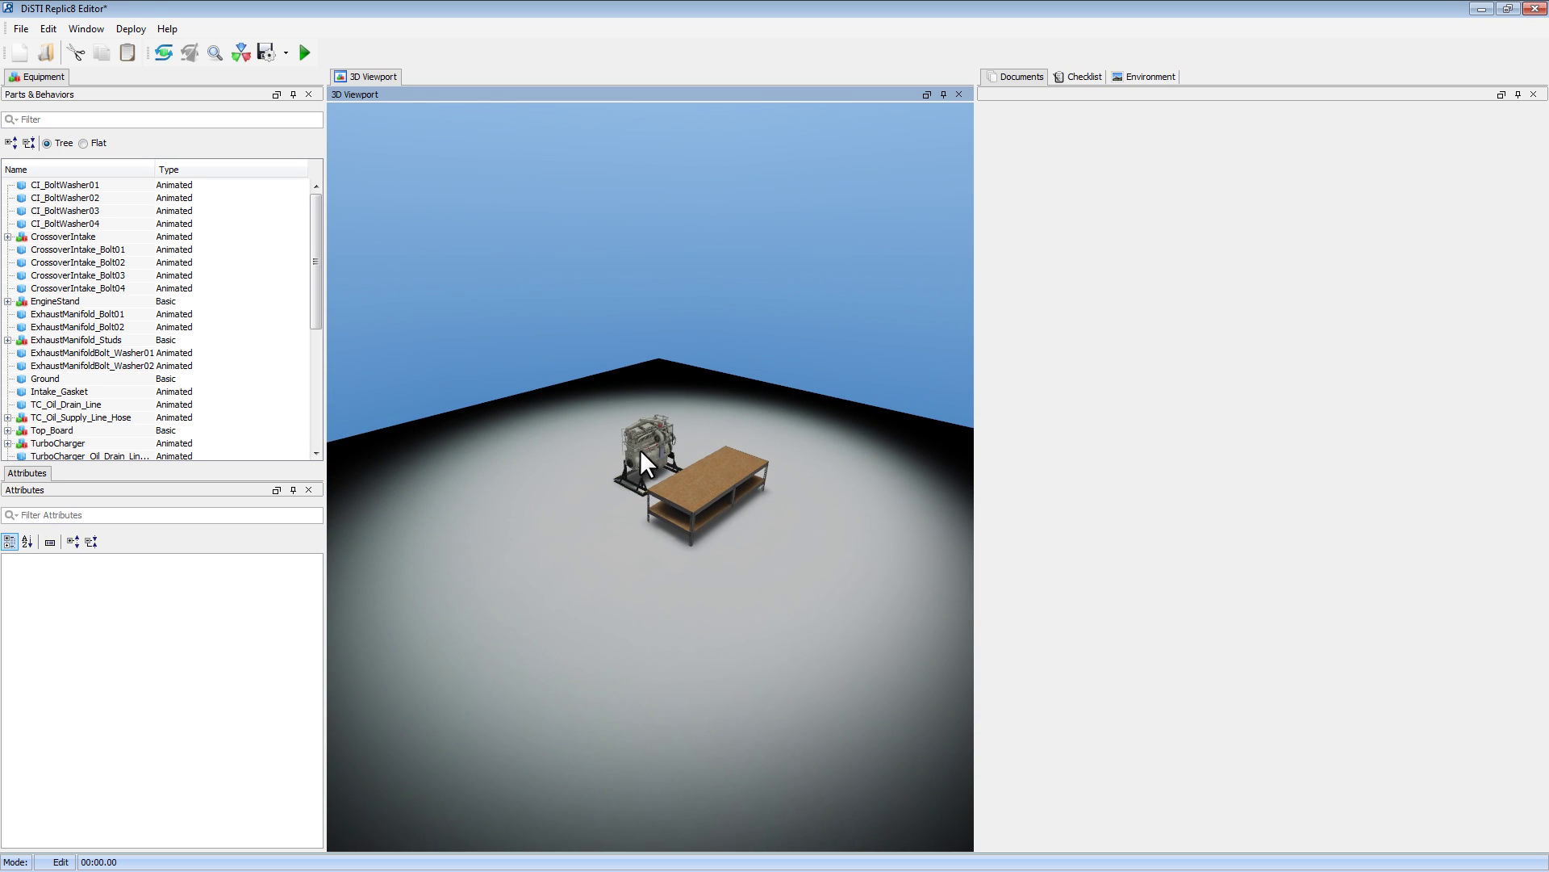
click(666, 444)
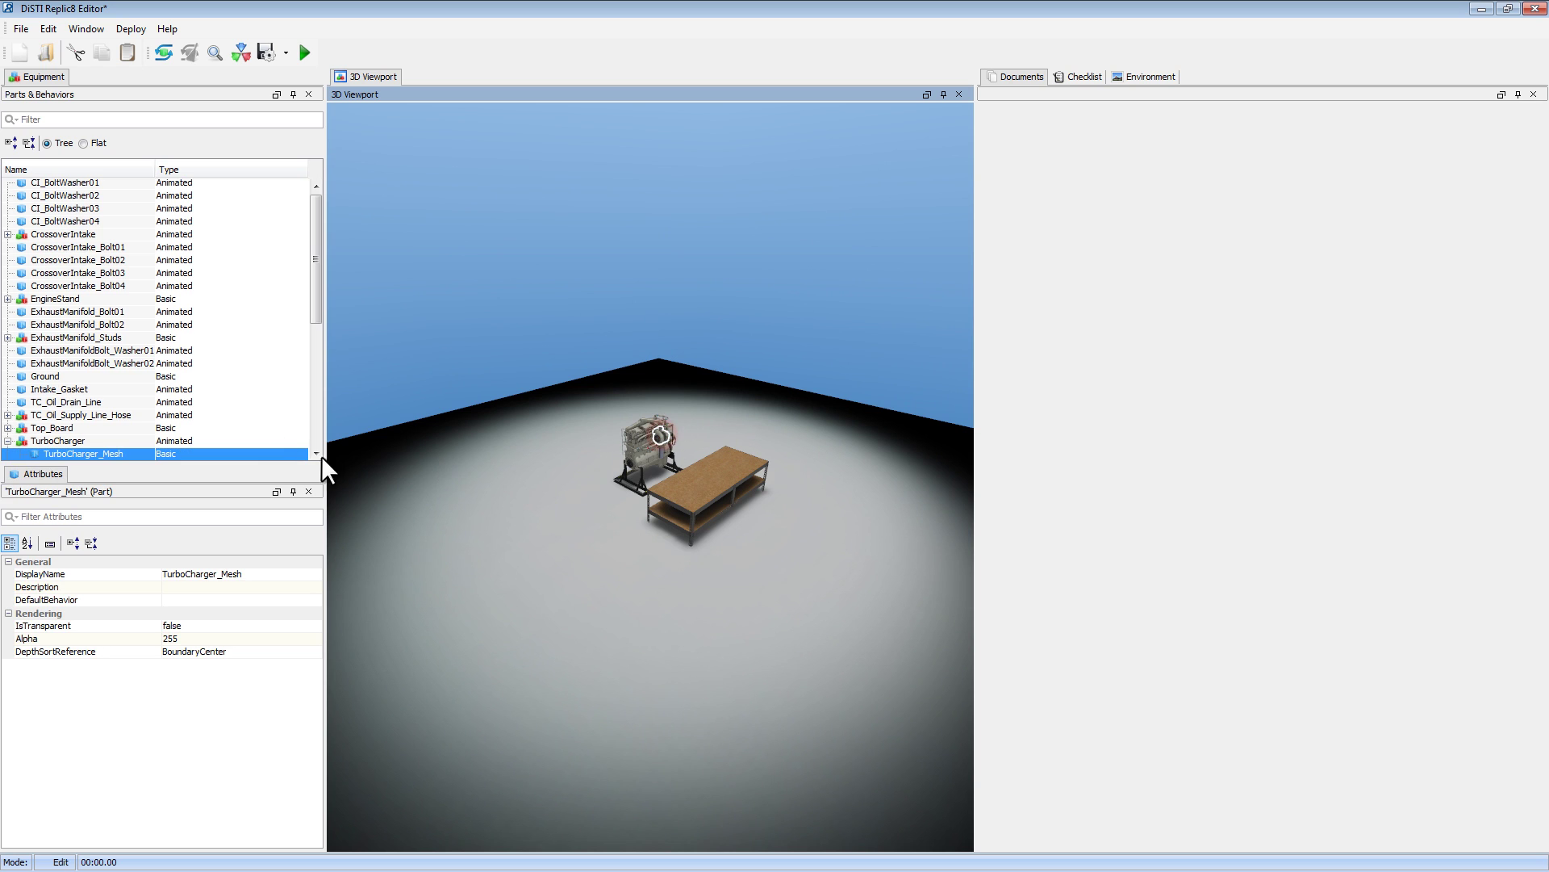
click(214, 54)
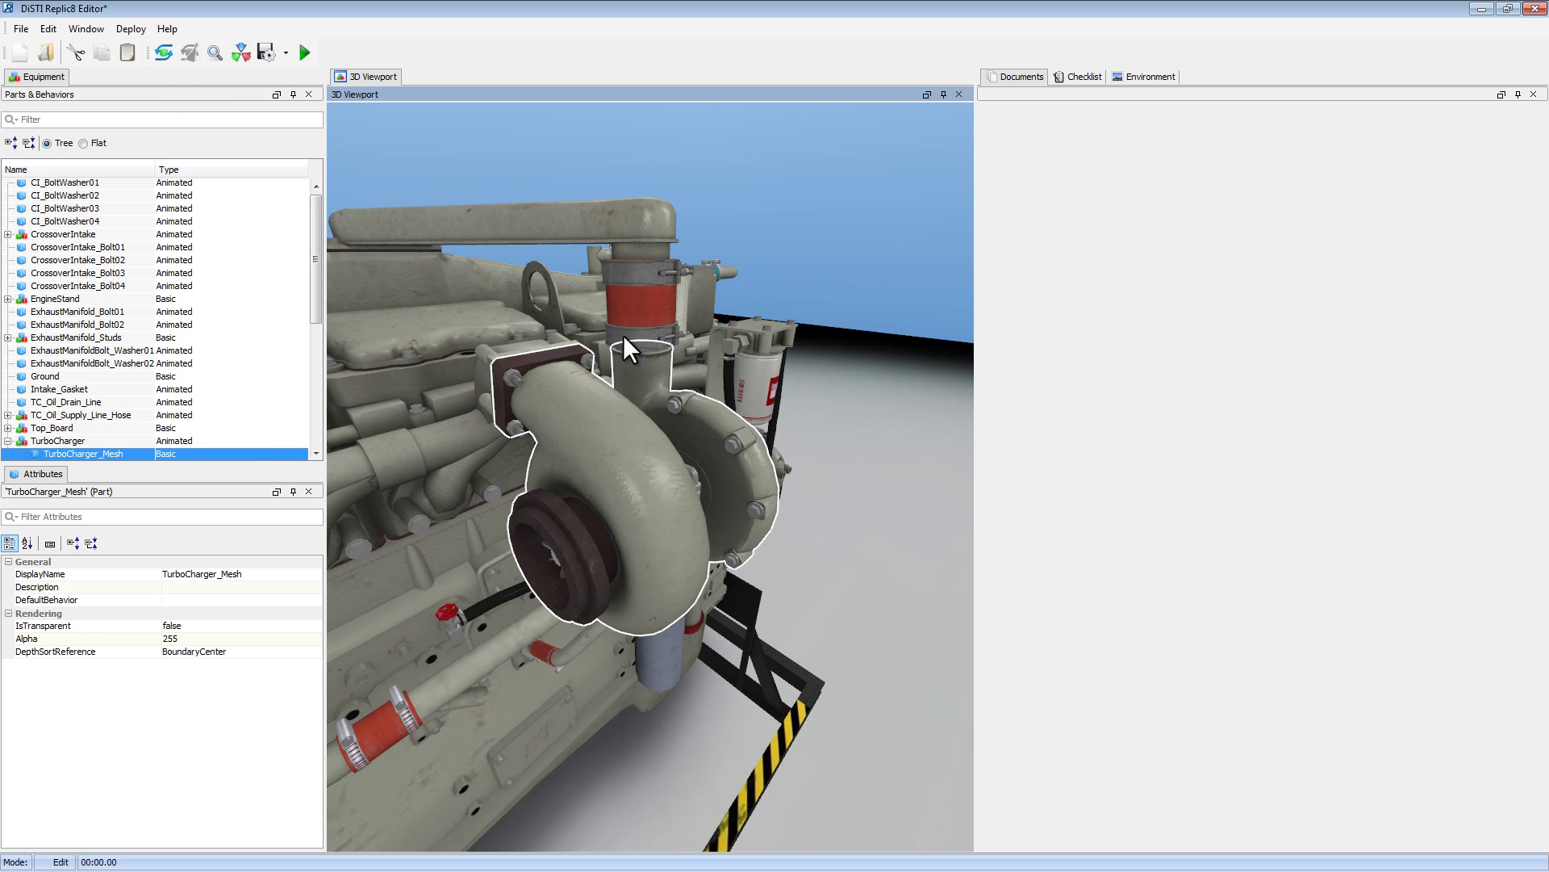
mouse_move(847, 393)
middle_down()
mouse_move(837, 370)
mouse_move(775, 377)
middle_up()
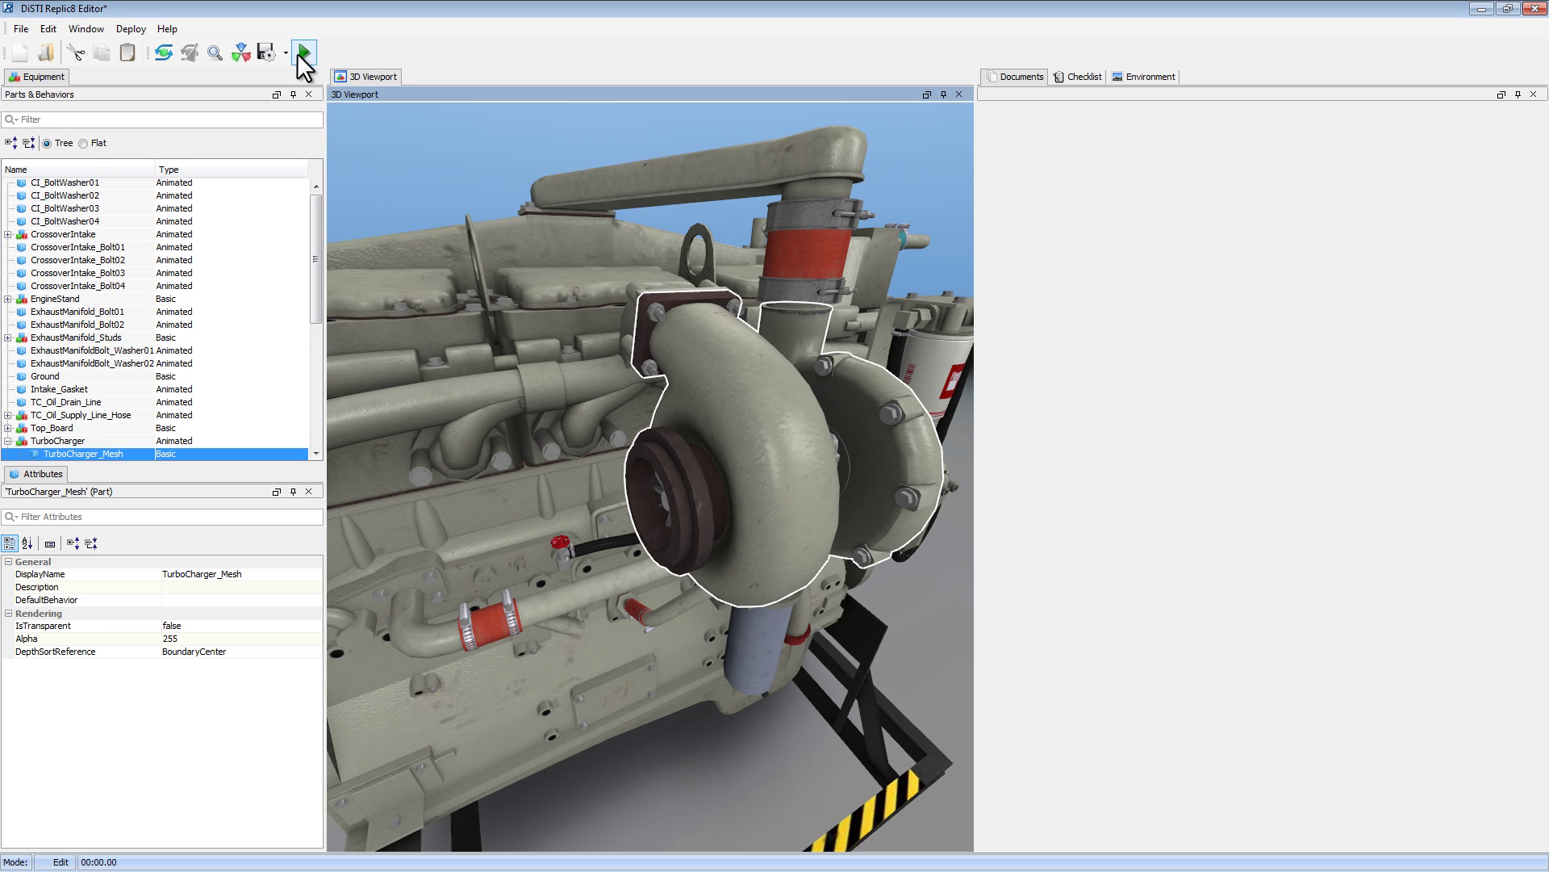
Build and launch the desktop deployment, saving the project to the Desktop as Demo.
click(304, 52)
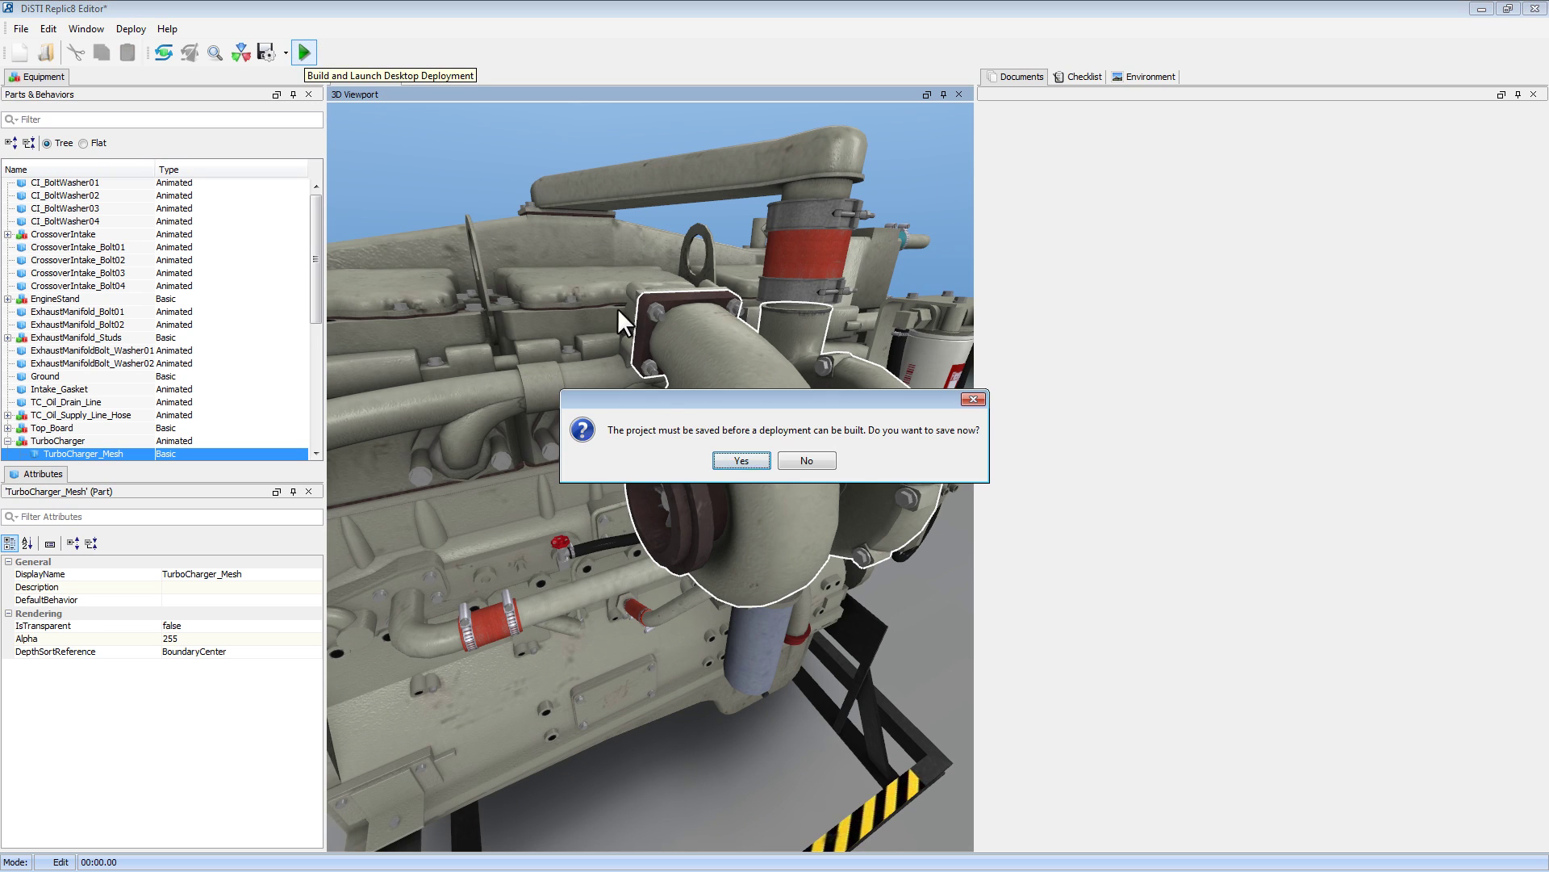
click(740, 460)
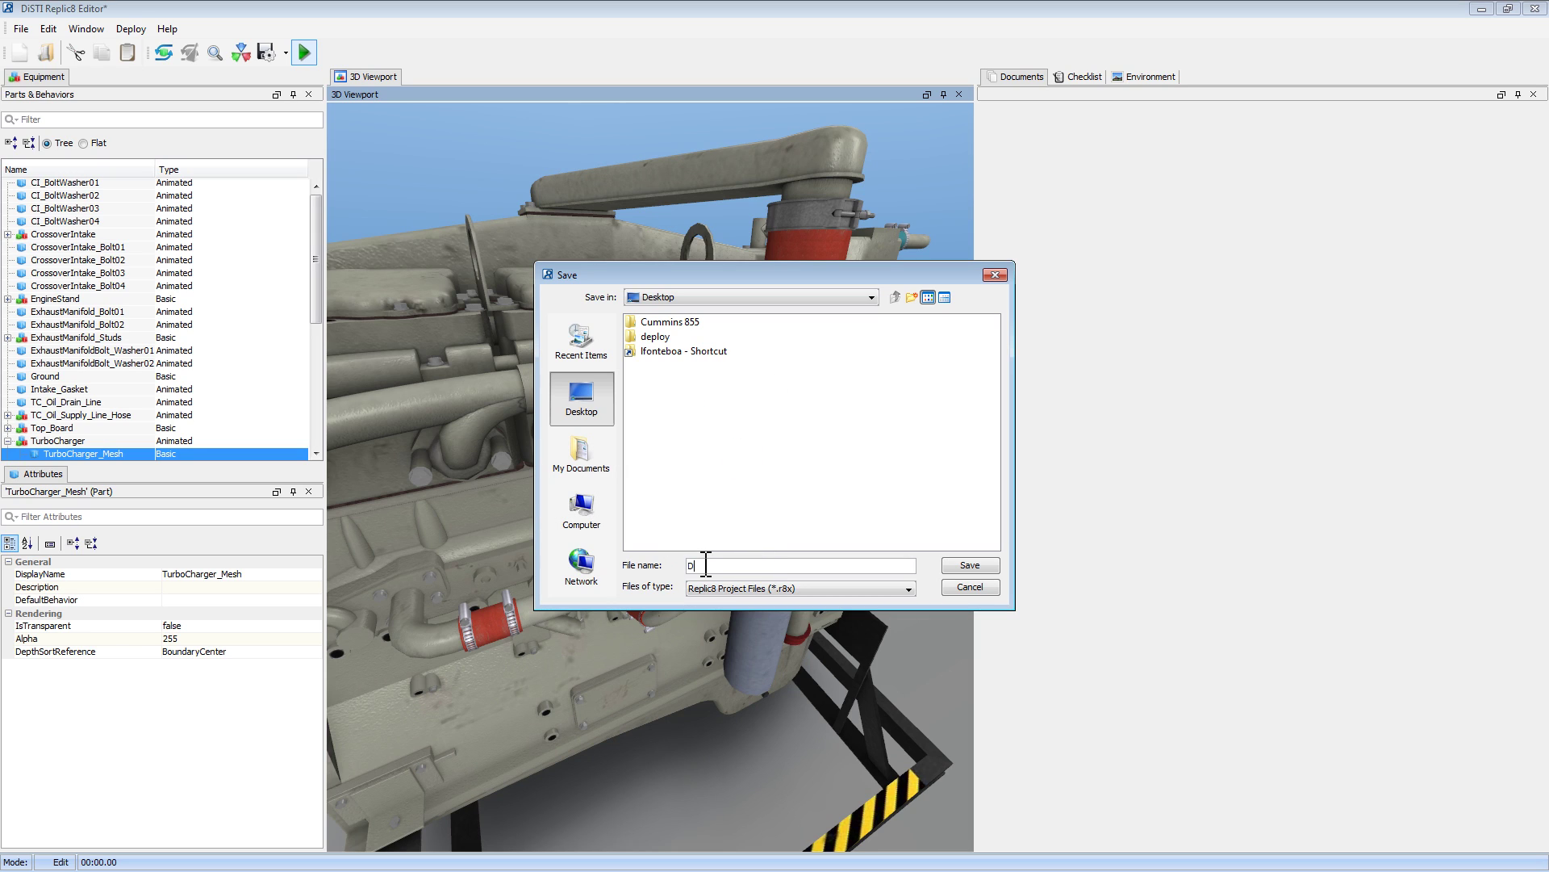
text(Demo)
key(Return)
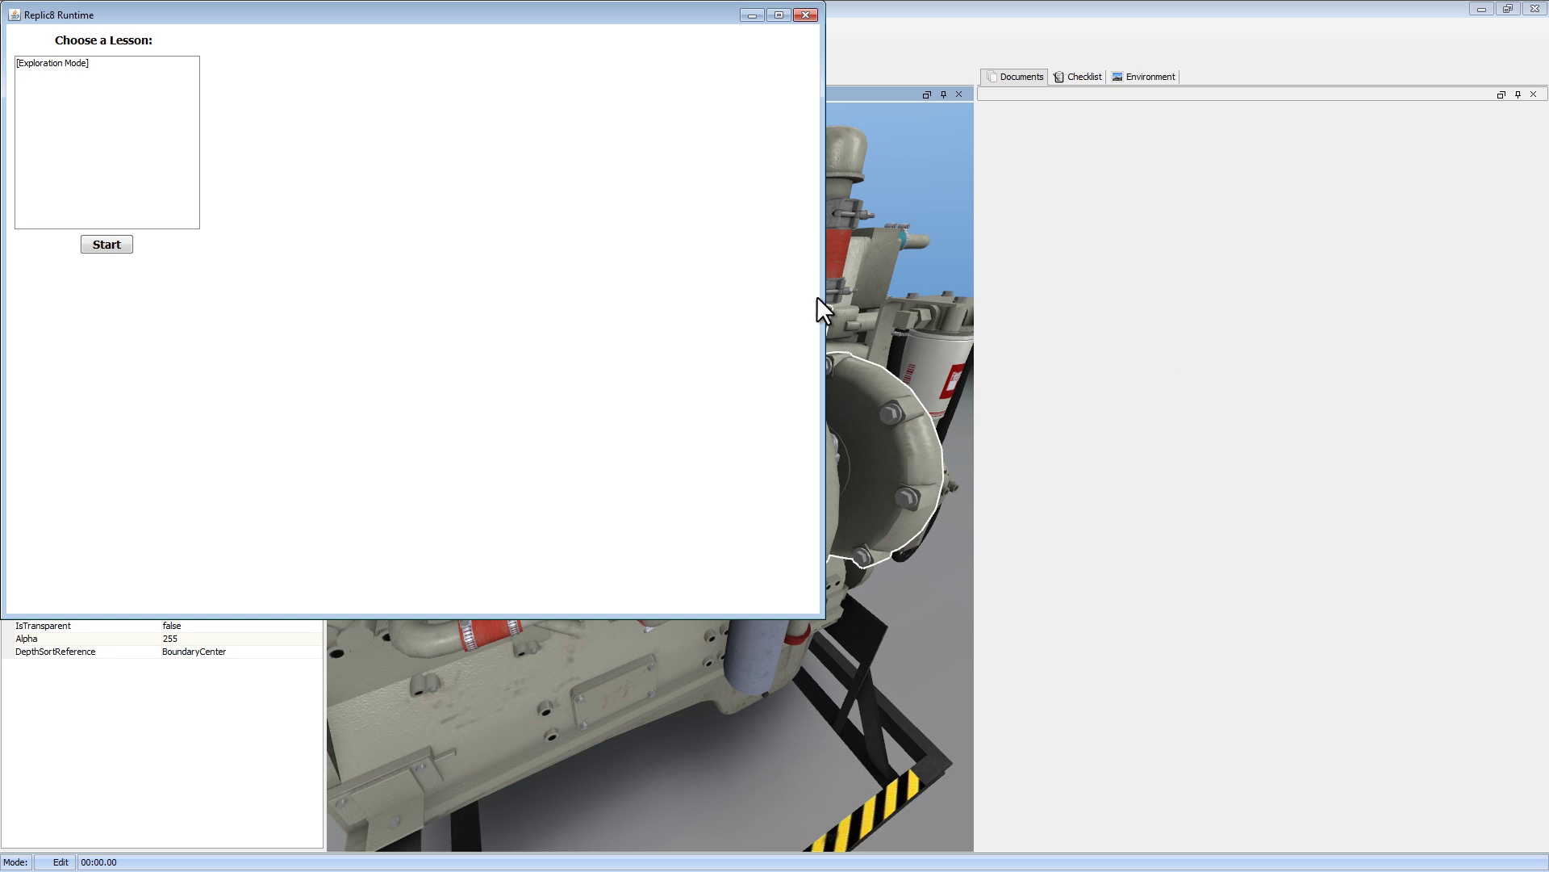
Start the Exploration Mode lesson in Replic8 Runtime.
click(66, 62)
click(107, 244)
mouse_move(384, 299)
right_down()
mouse_move(419, 302)
mouse_move(396, 295)
mouse_move(434, 330)
mouse_move(501, 329)
right_up()
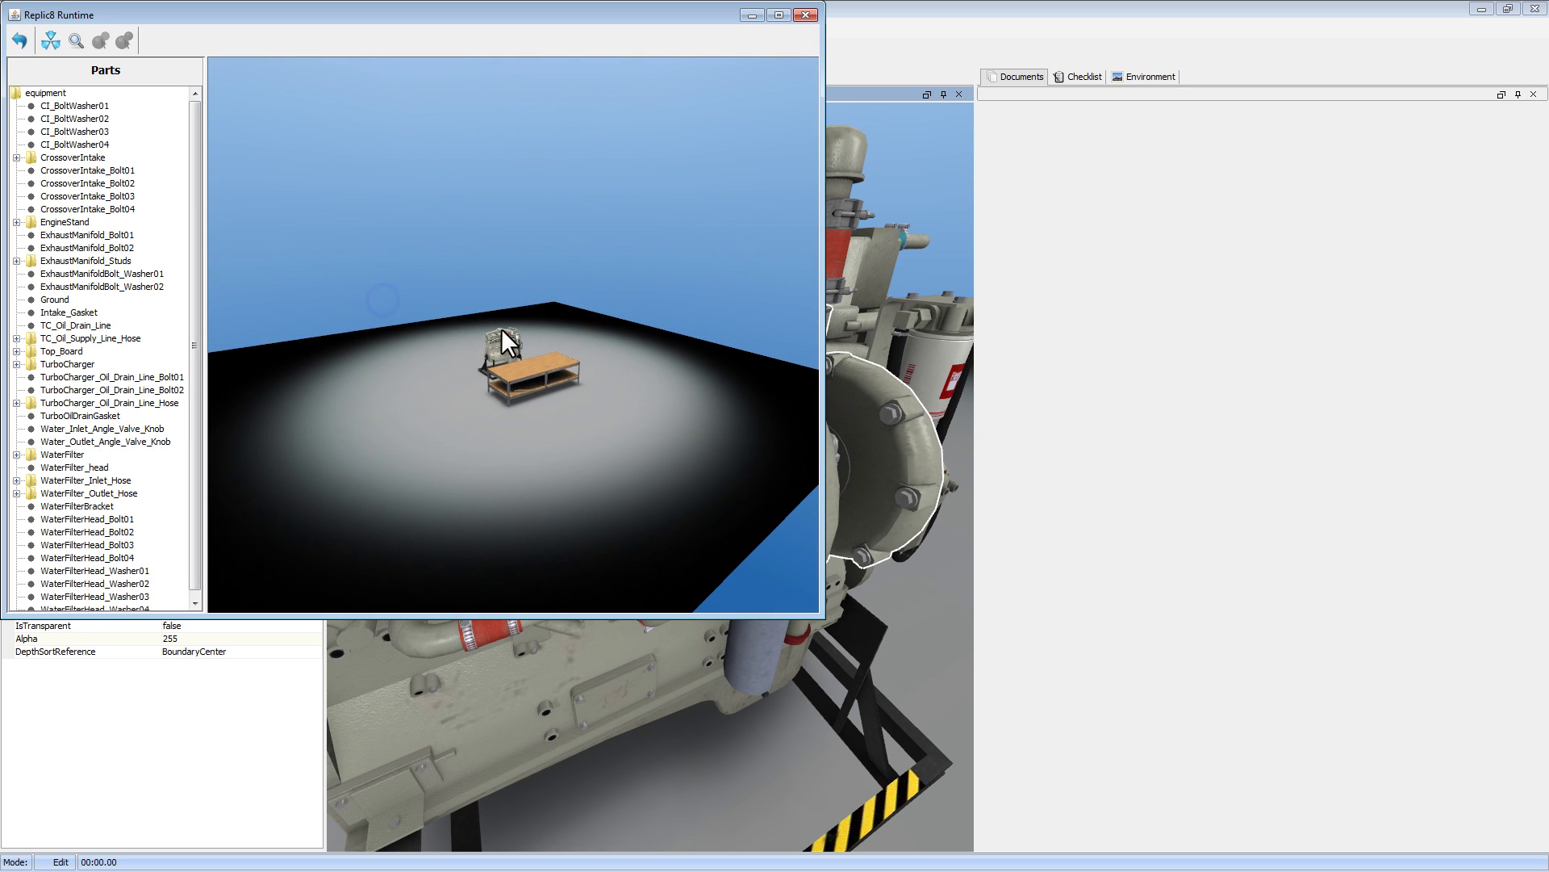
scroll(467, 325, up, 5)
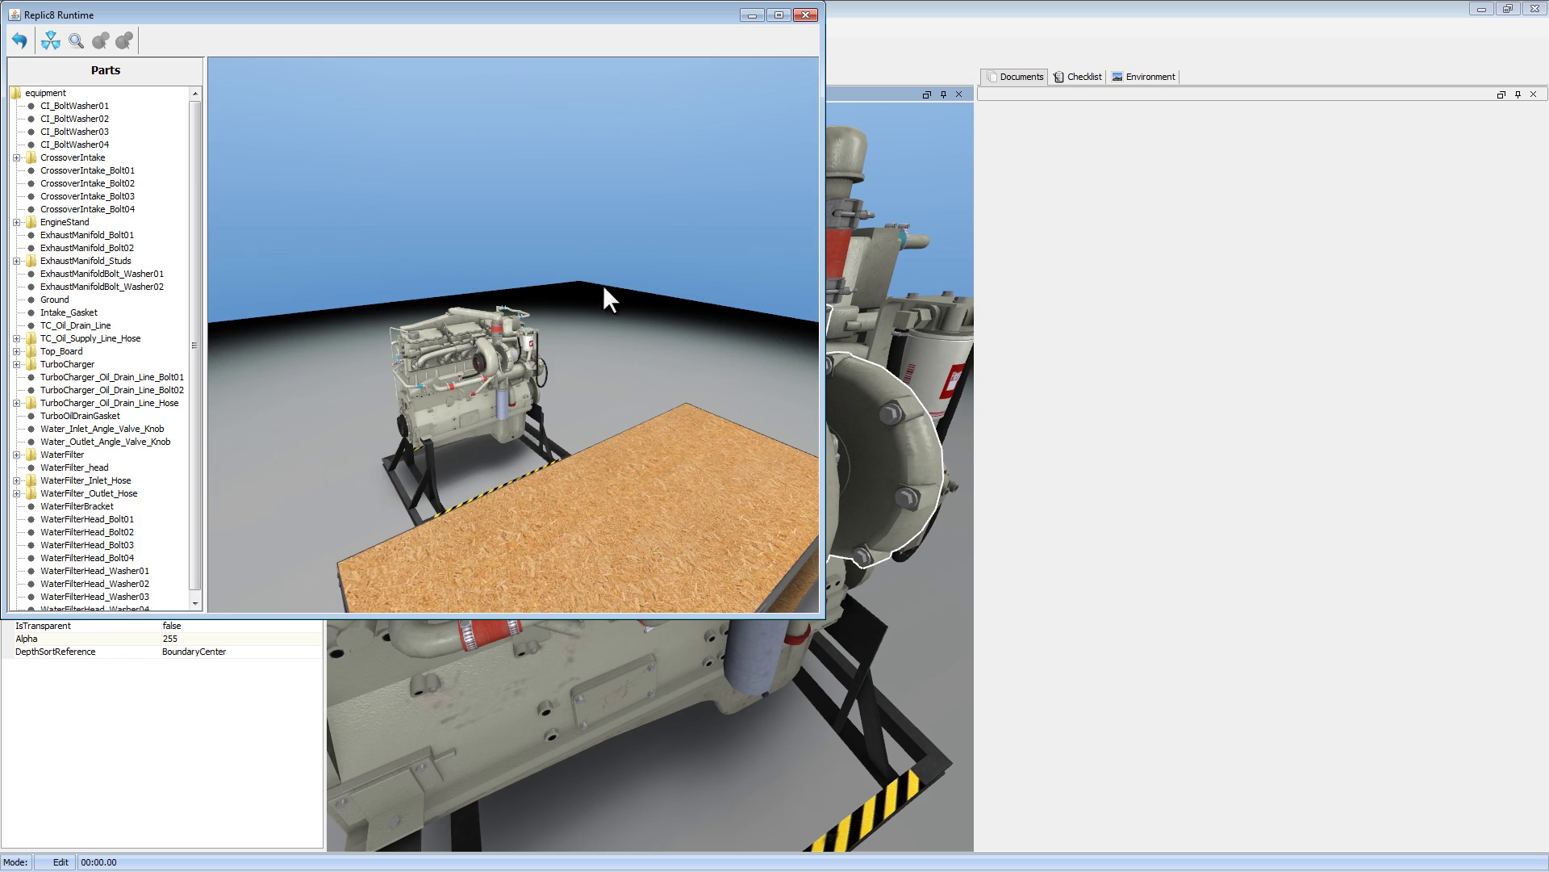
mouse_move(549, 337)
right_down()
mouse_move(550, 260)
mouse_move(570, 294)
mouse_move(593, 296)
mouse_move(423, 290)
mouse_move(579, 313)
mouse_move(504, 234)
right_up()
Try detaching the turbocharger, engine block and crossover intake from the assembly, and reset all parts to their original positions.
double_click(529, 307)
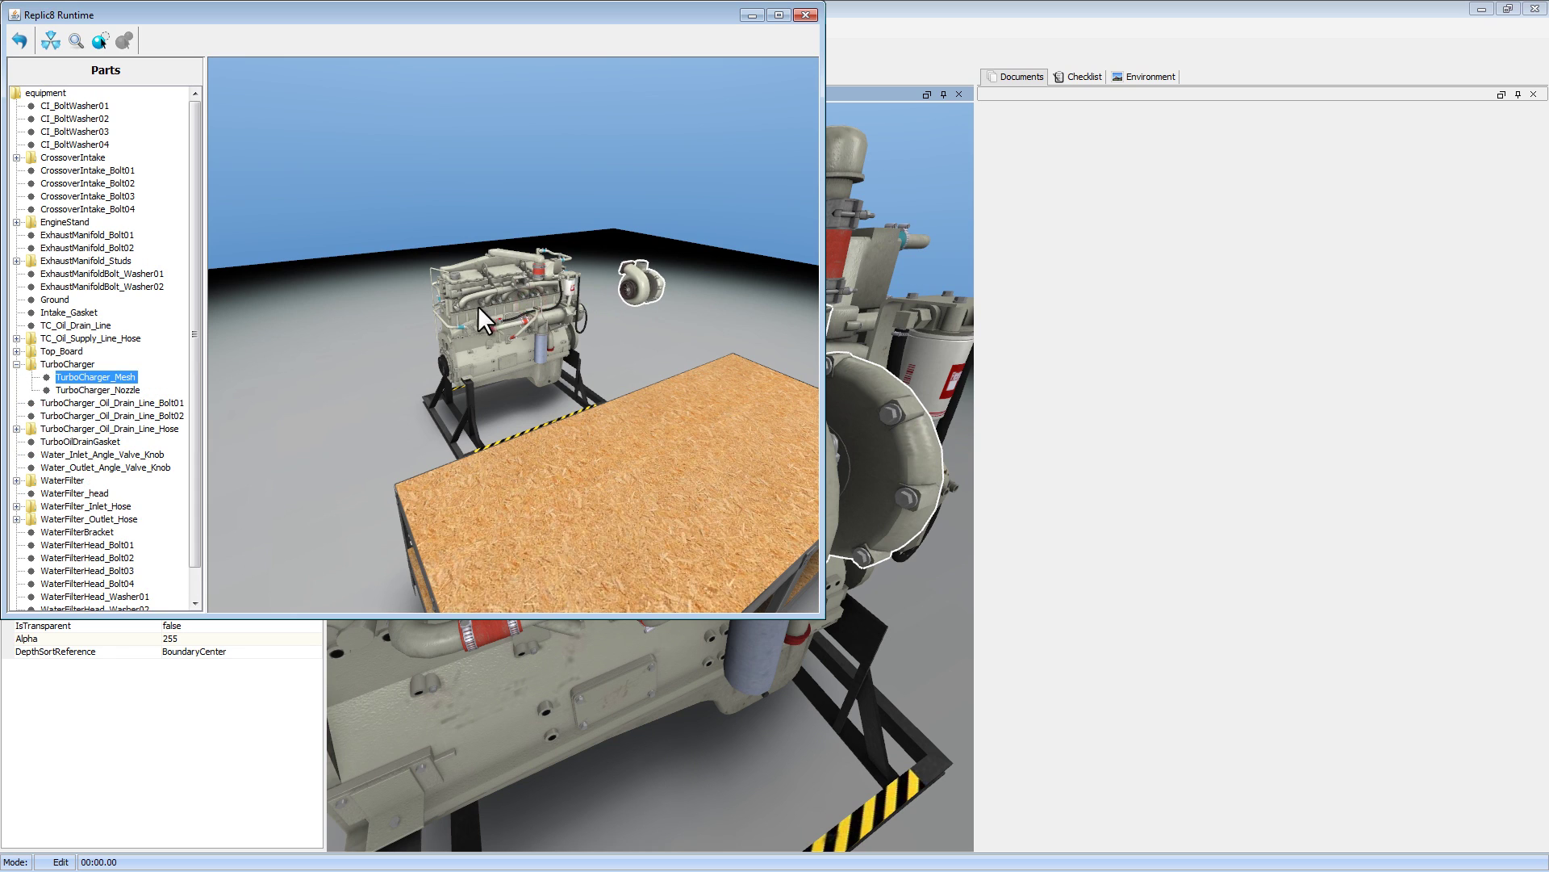
double_click(523, 258)
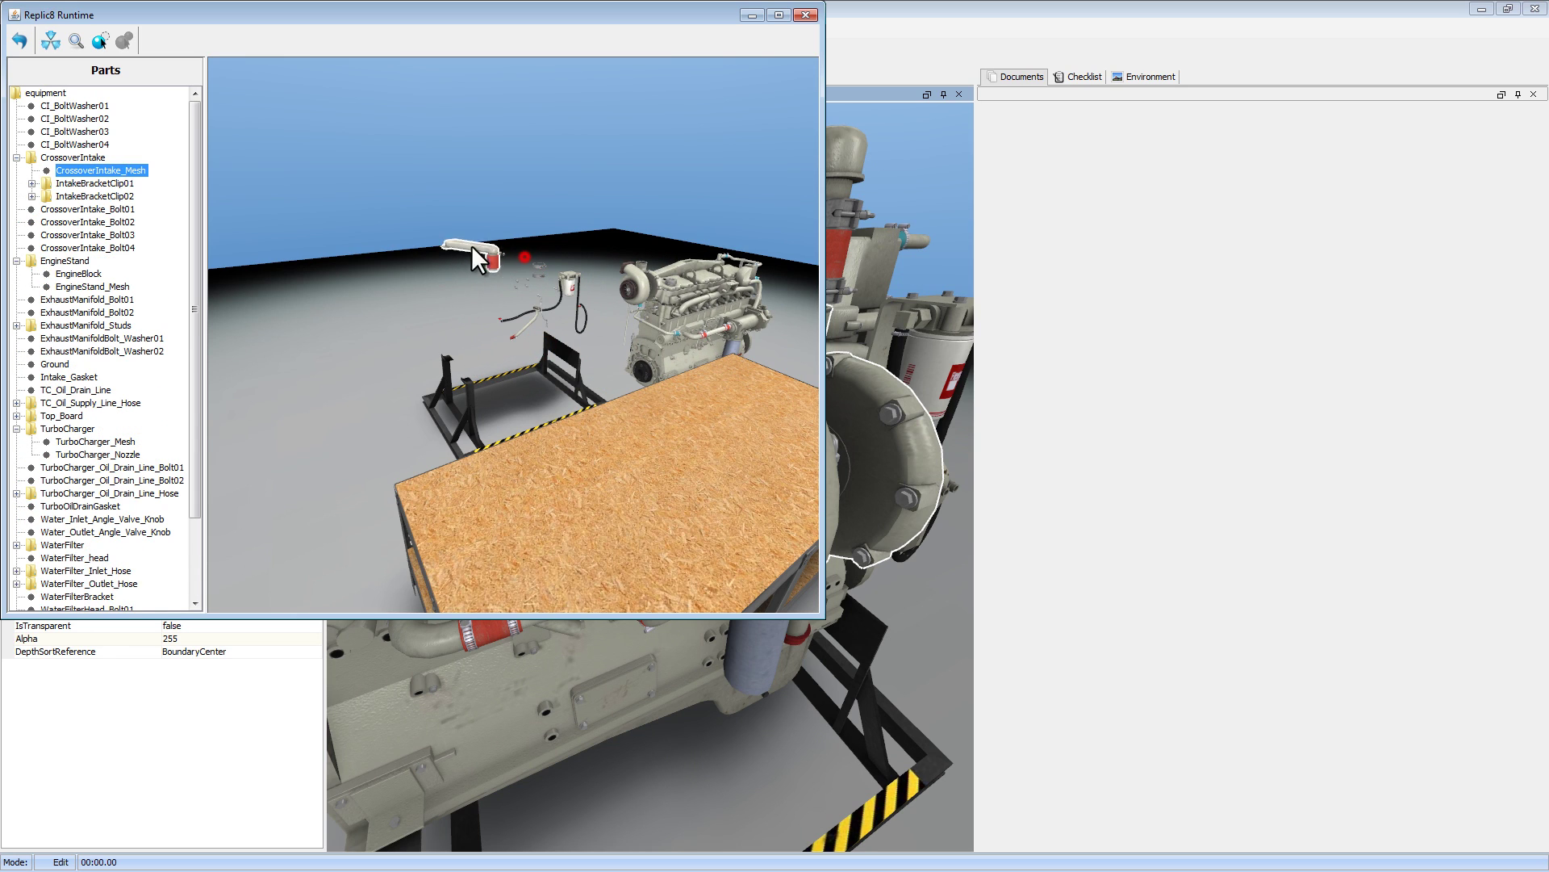
double_click(573, 289)
double_click(518, 327)
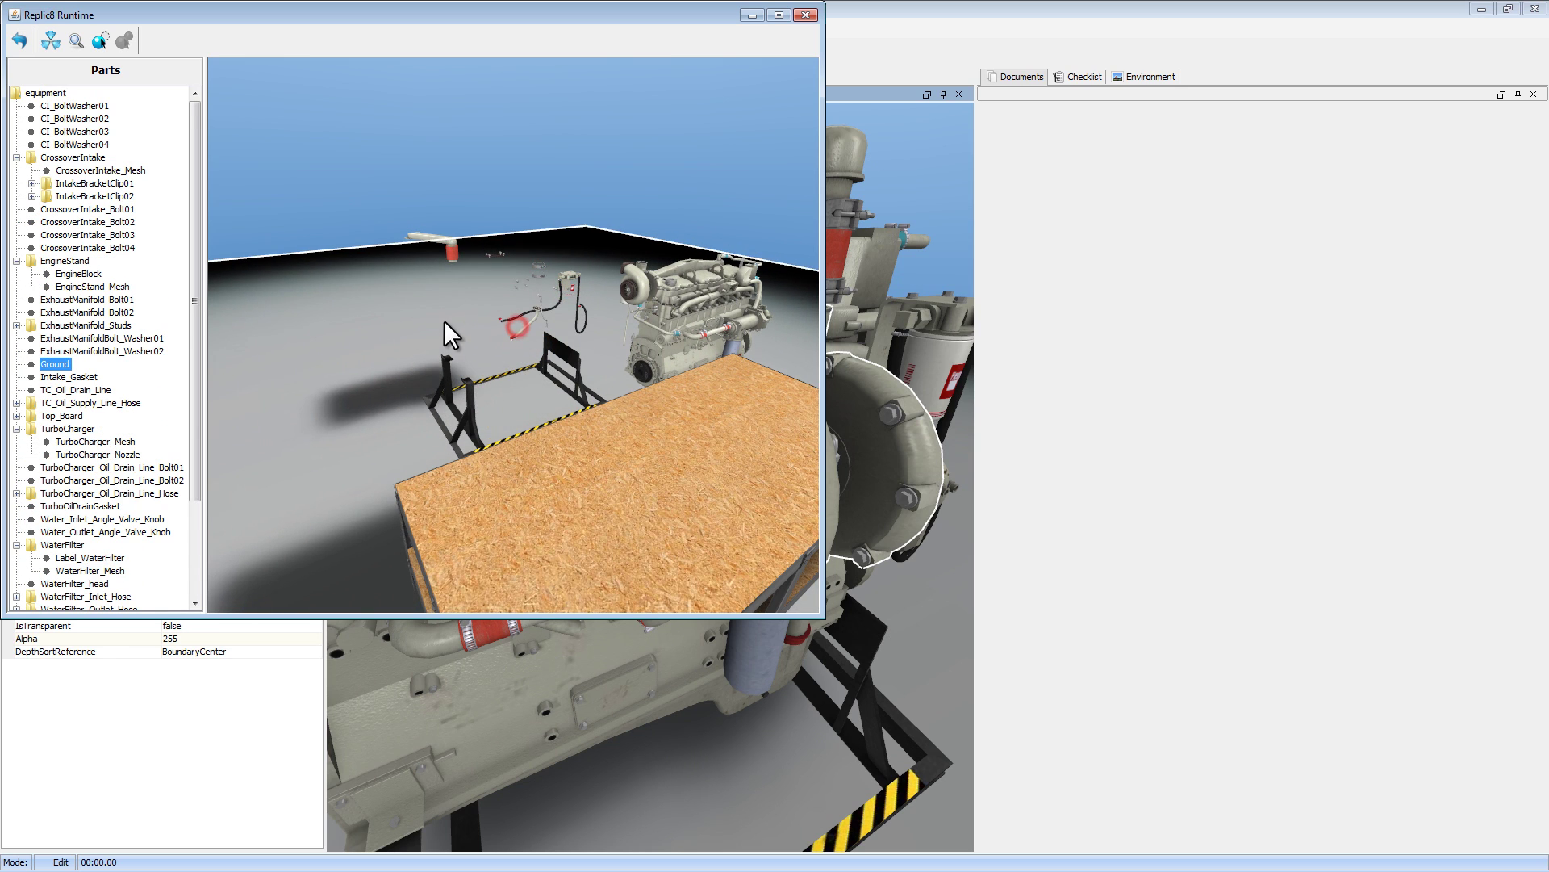
click(51, 41)
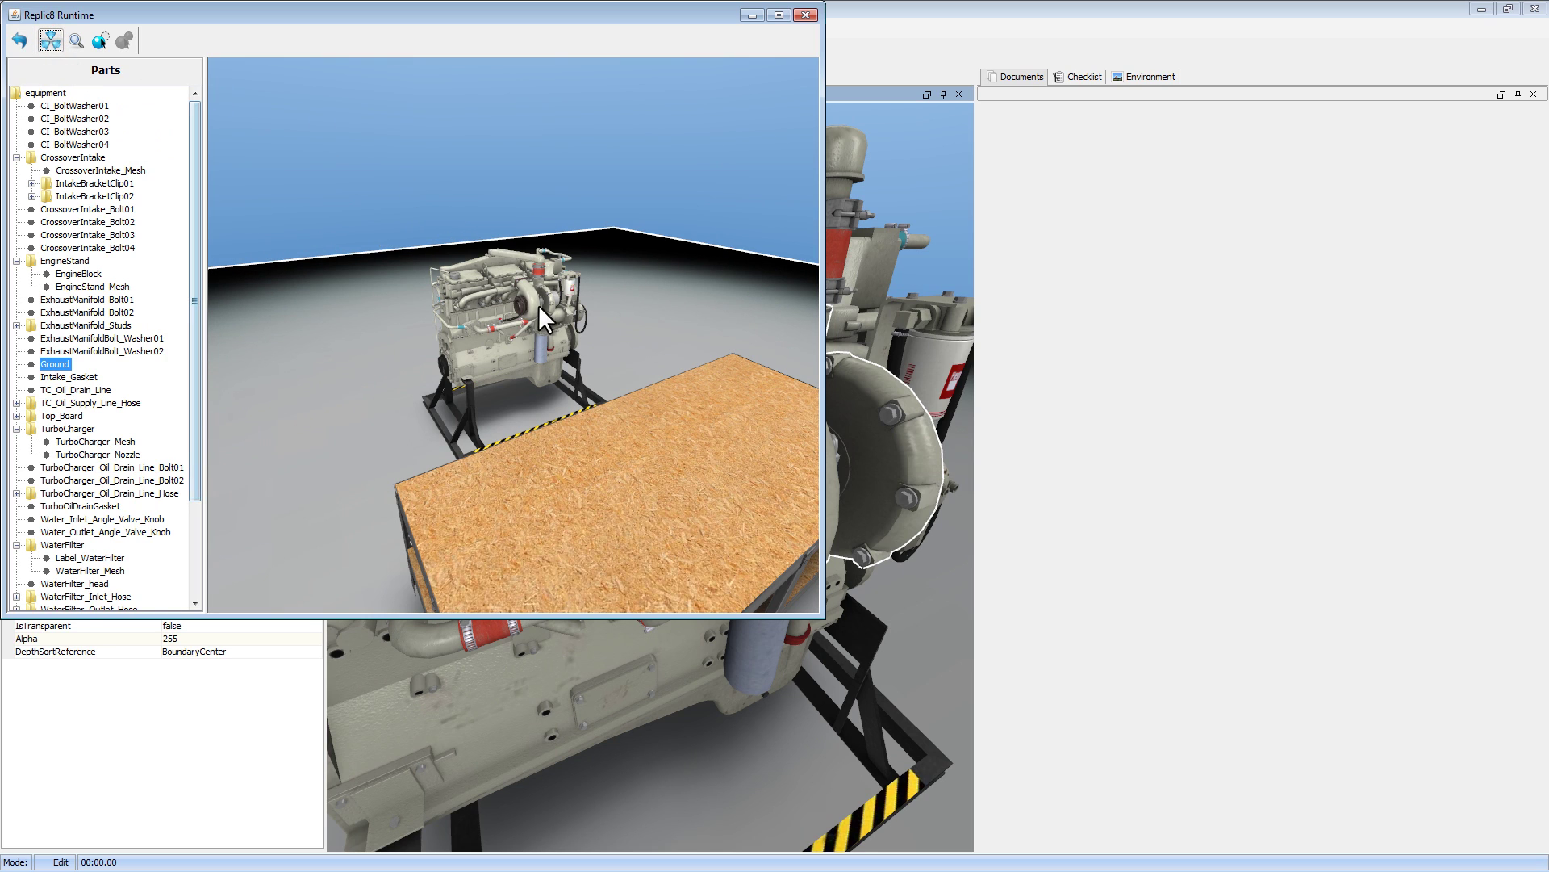
Select the turbocharger mesh, focus on it and isolate it from the engine to inspect it on its own.
double_click(533, 303)
click(76, 41)
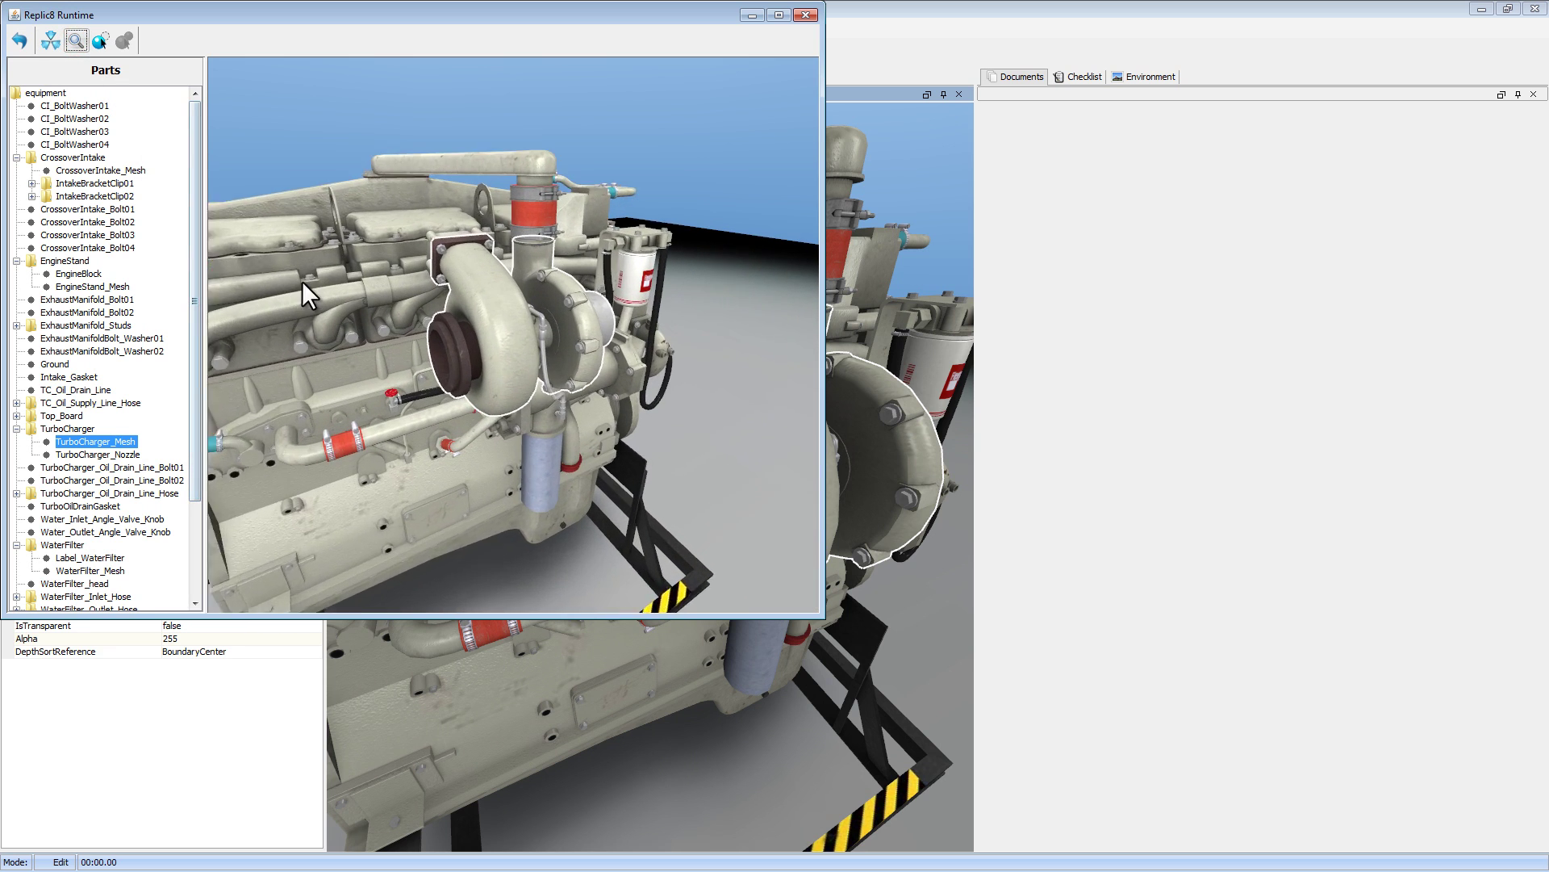
click(99, 39)
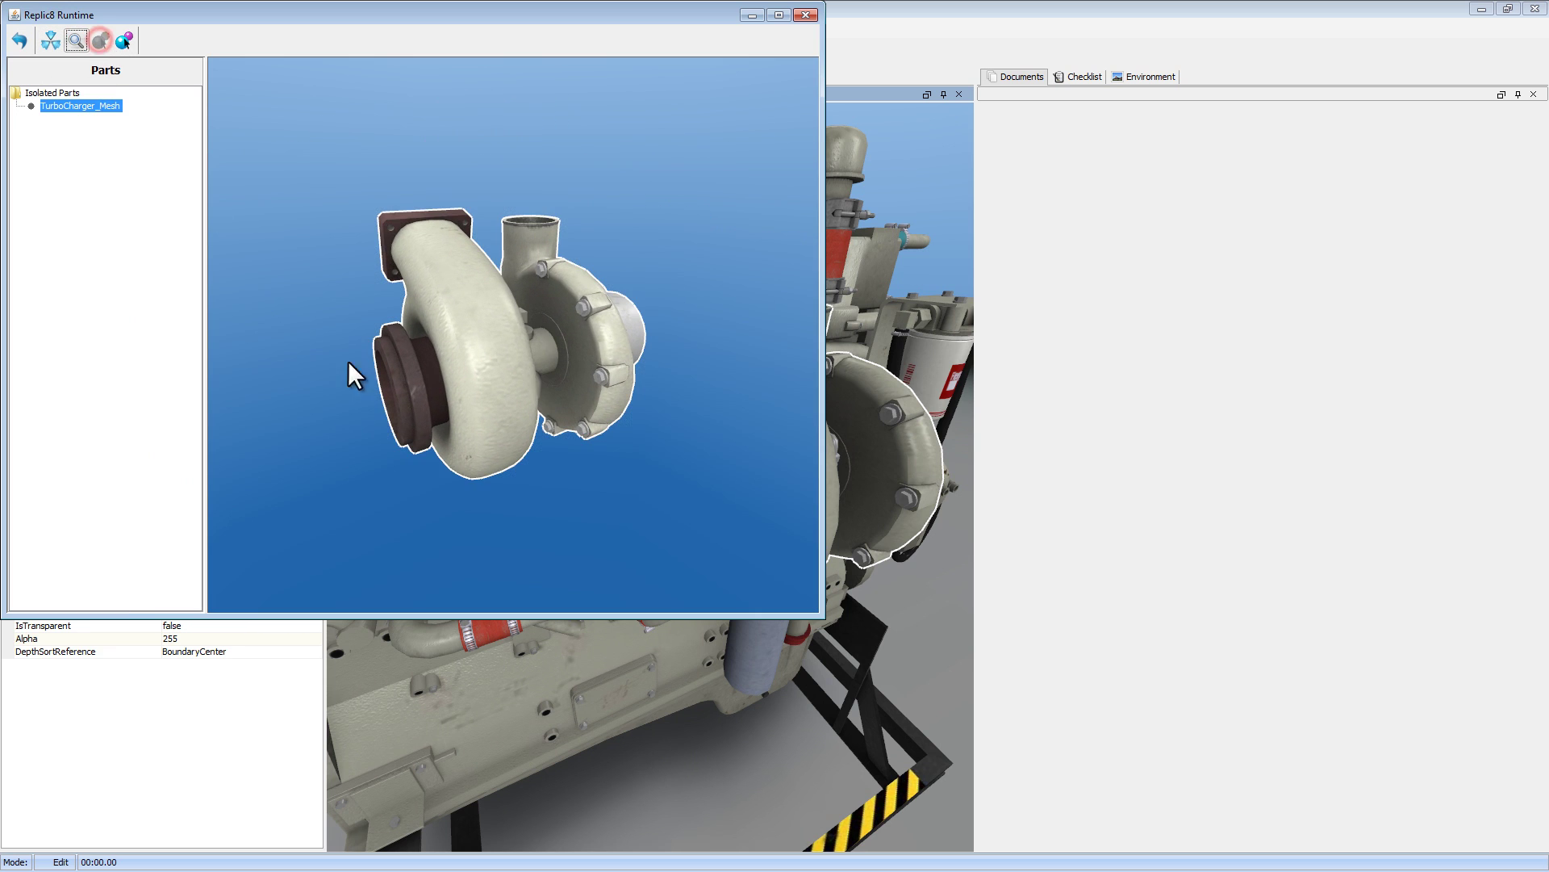
drag(469, 442, 1325, 439)
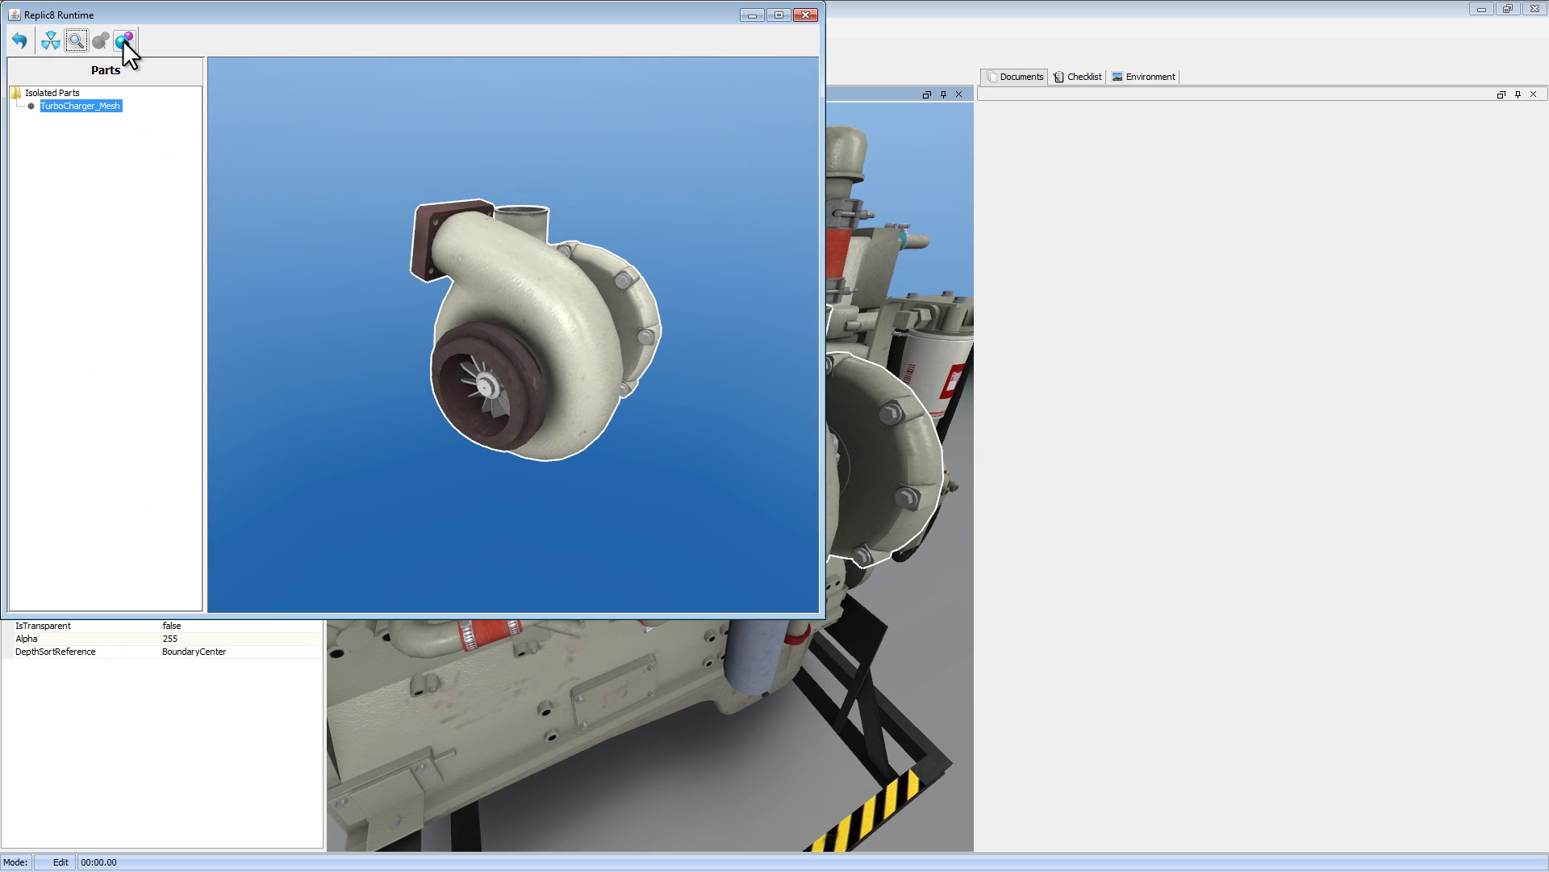
Bring the rest of the engine back around the isolated turbocharger and close Replic8 Runtime to return to Replic8 Editor.
click(123, 38)
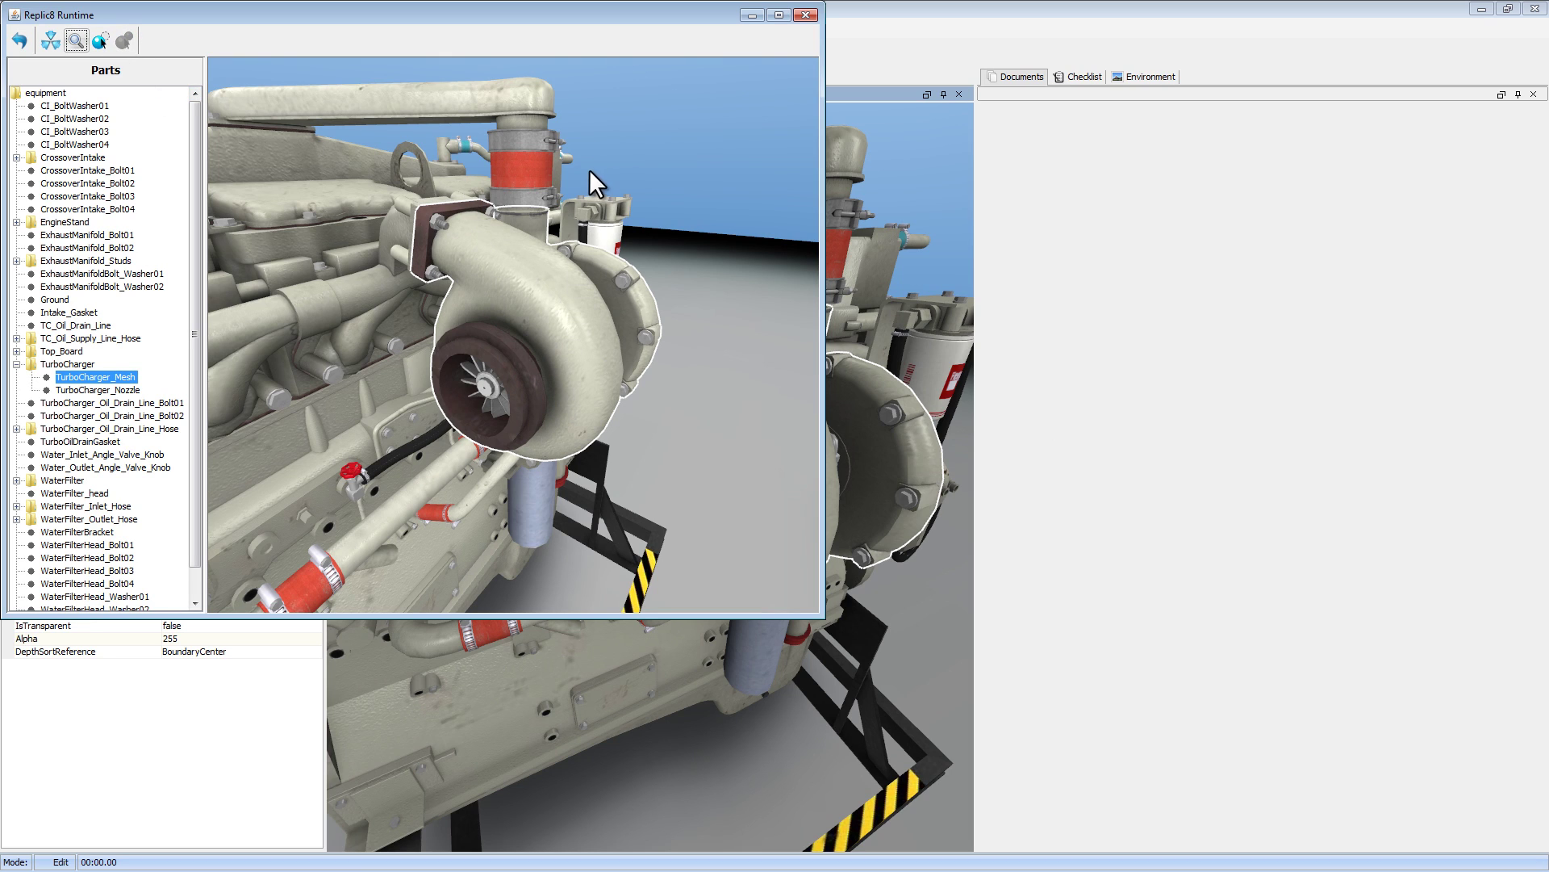
click(805, 14)
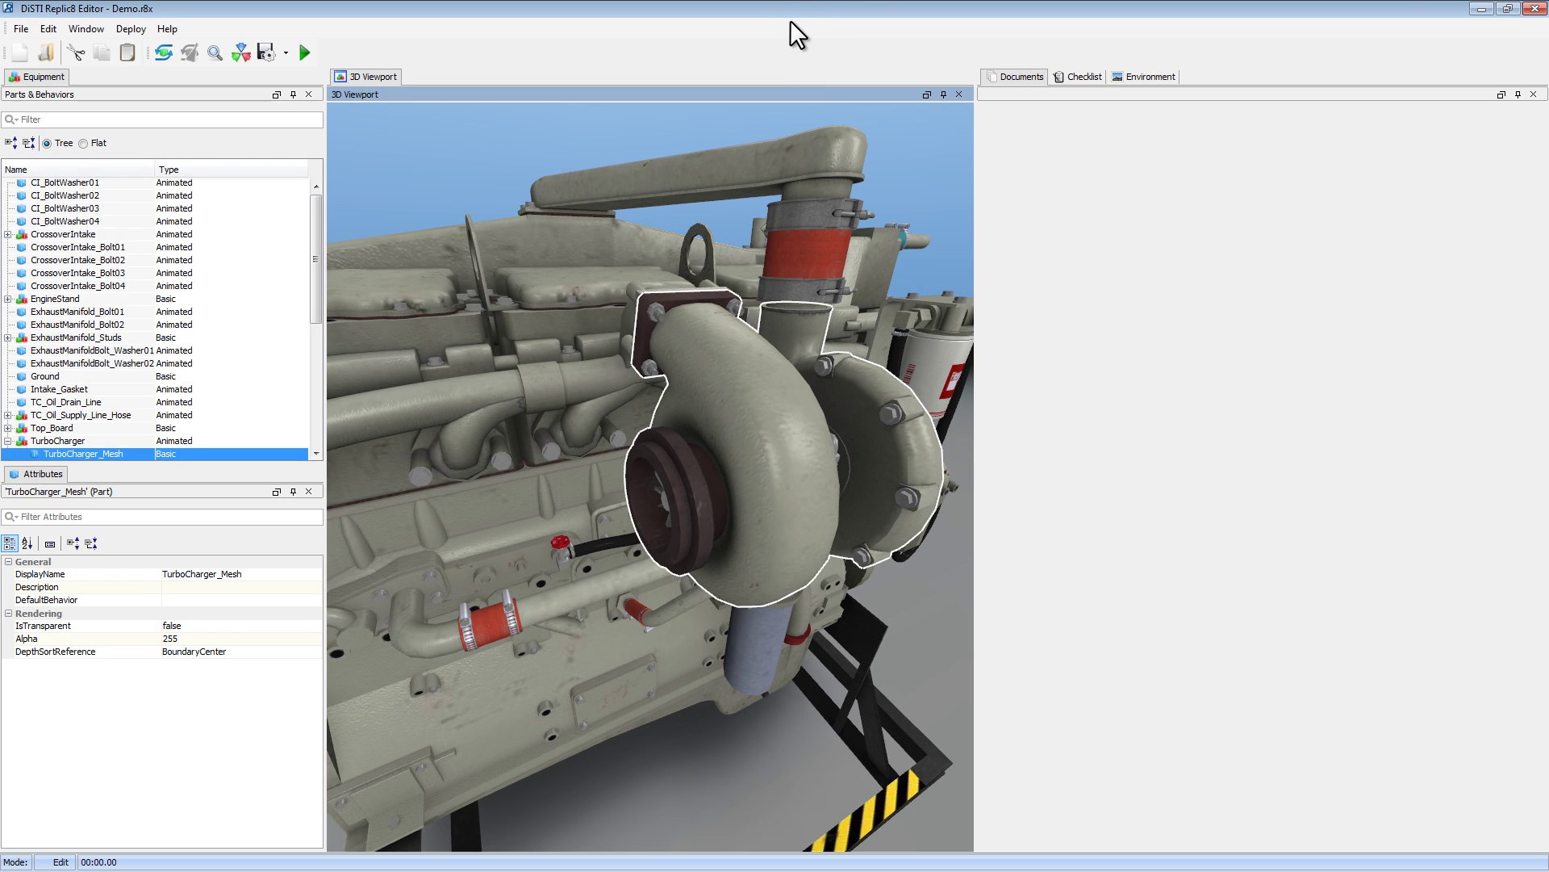
Set both the top and bottom colors of the environment's background gradient to black.
click(1145, 78)
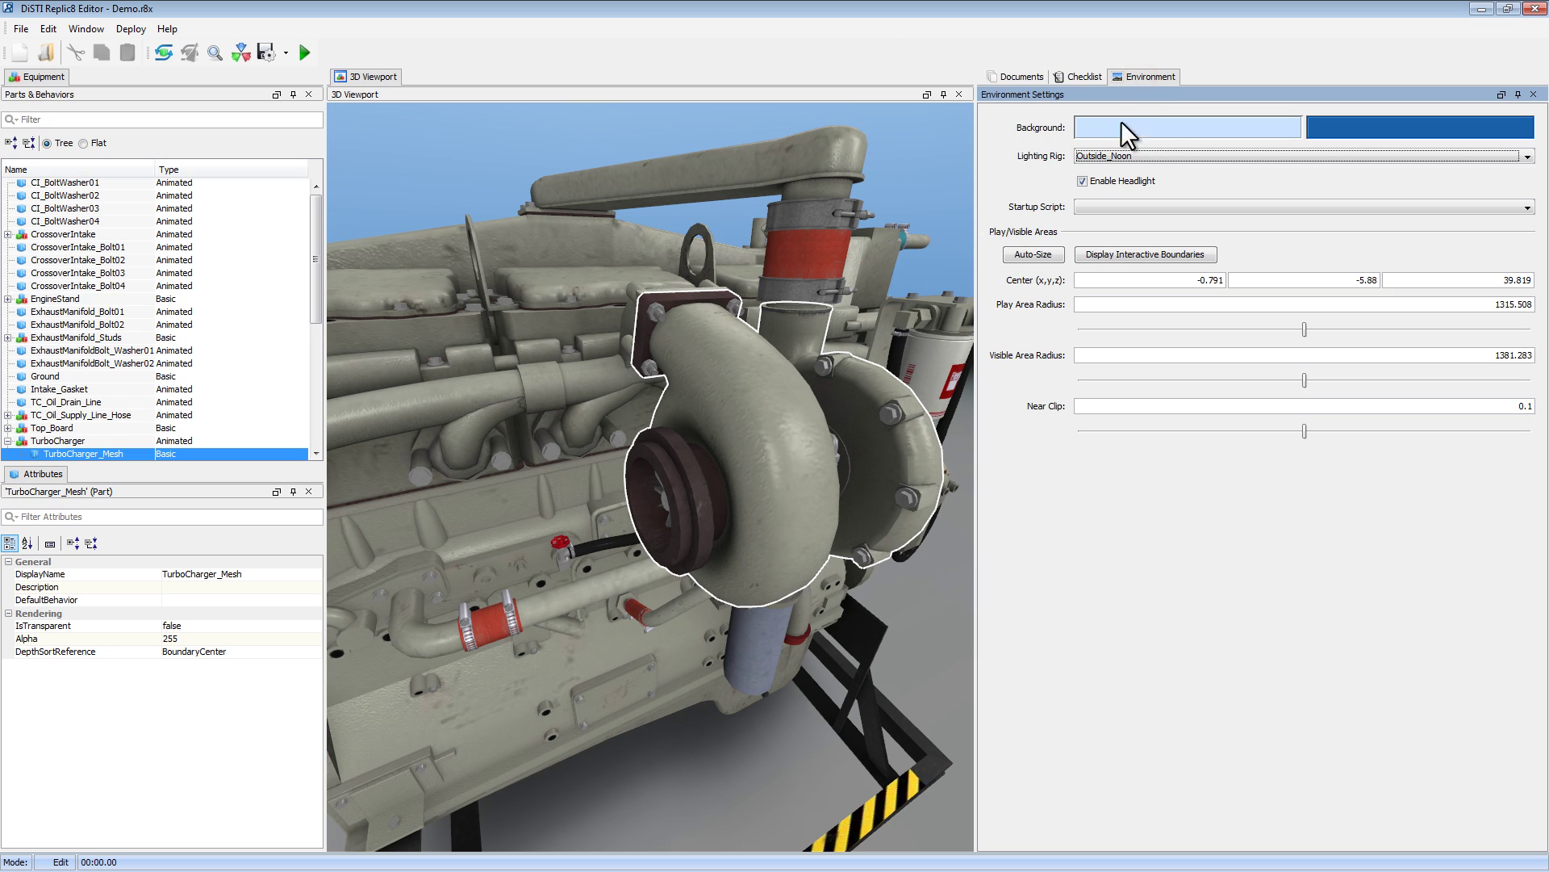
click(1151, 127)
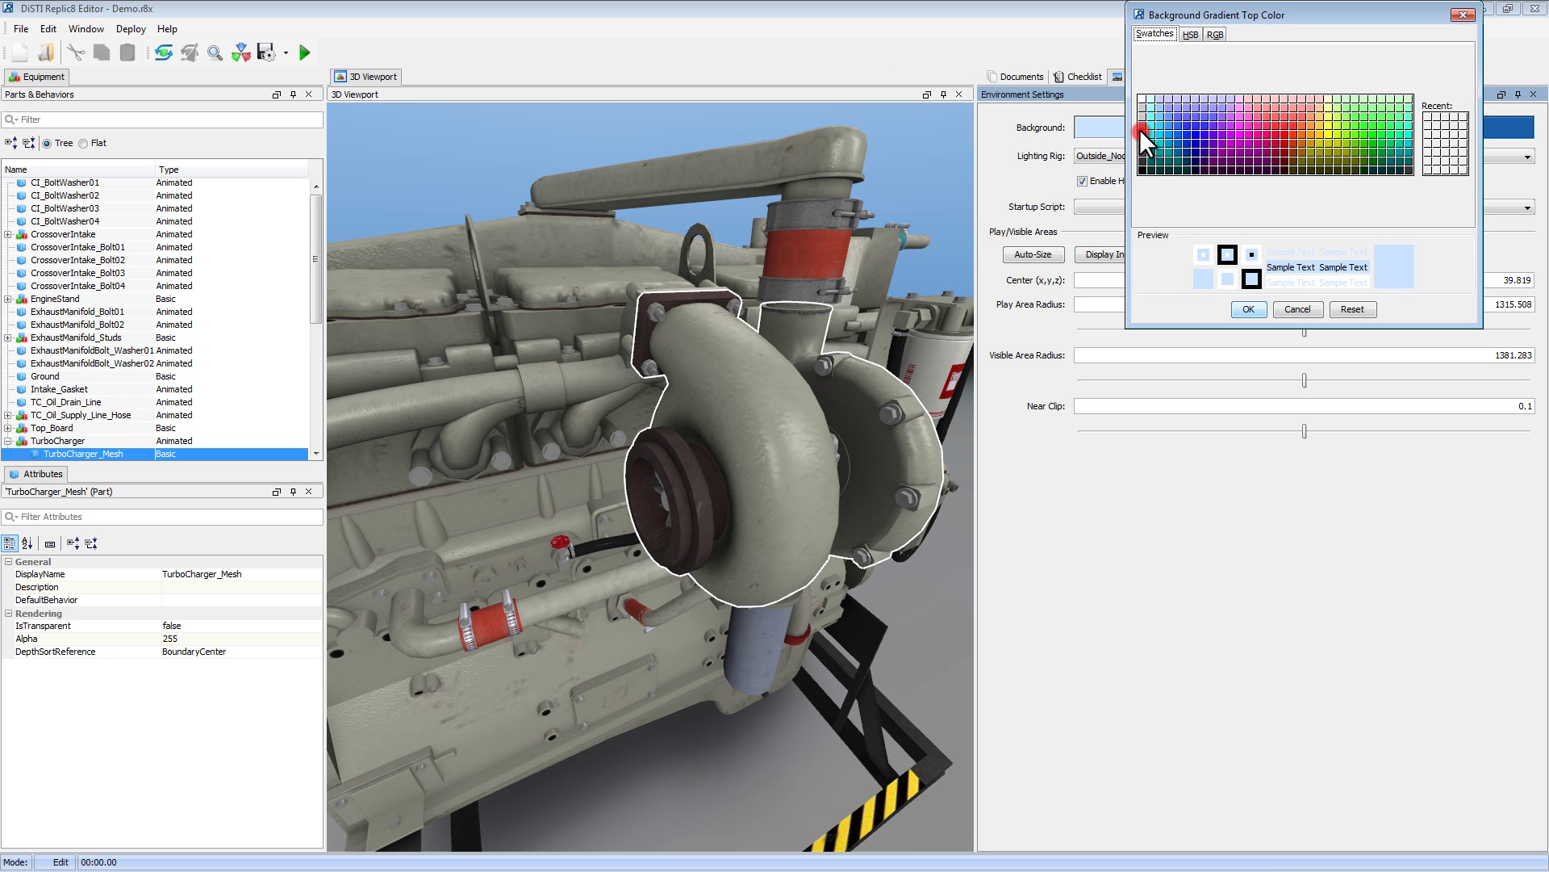
click(1142, 170)
click(1249, 309)
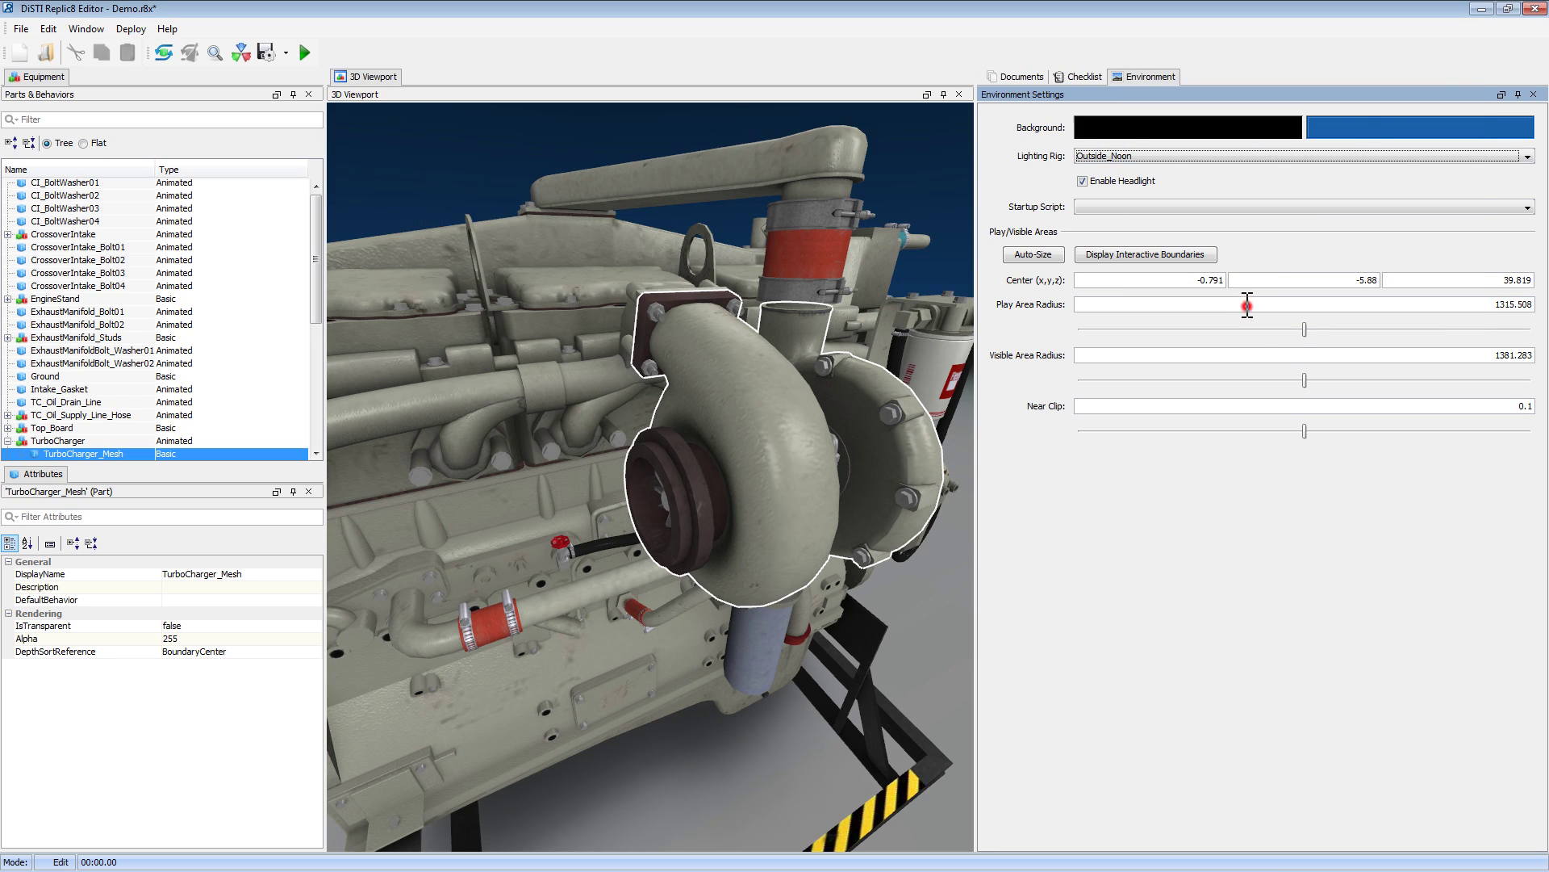
click(1346, 133)
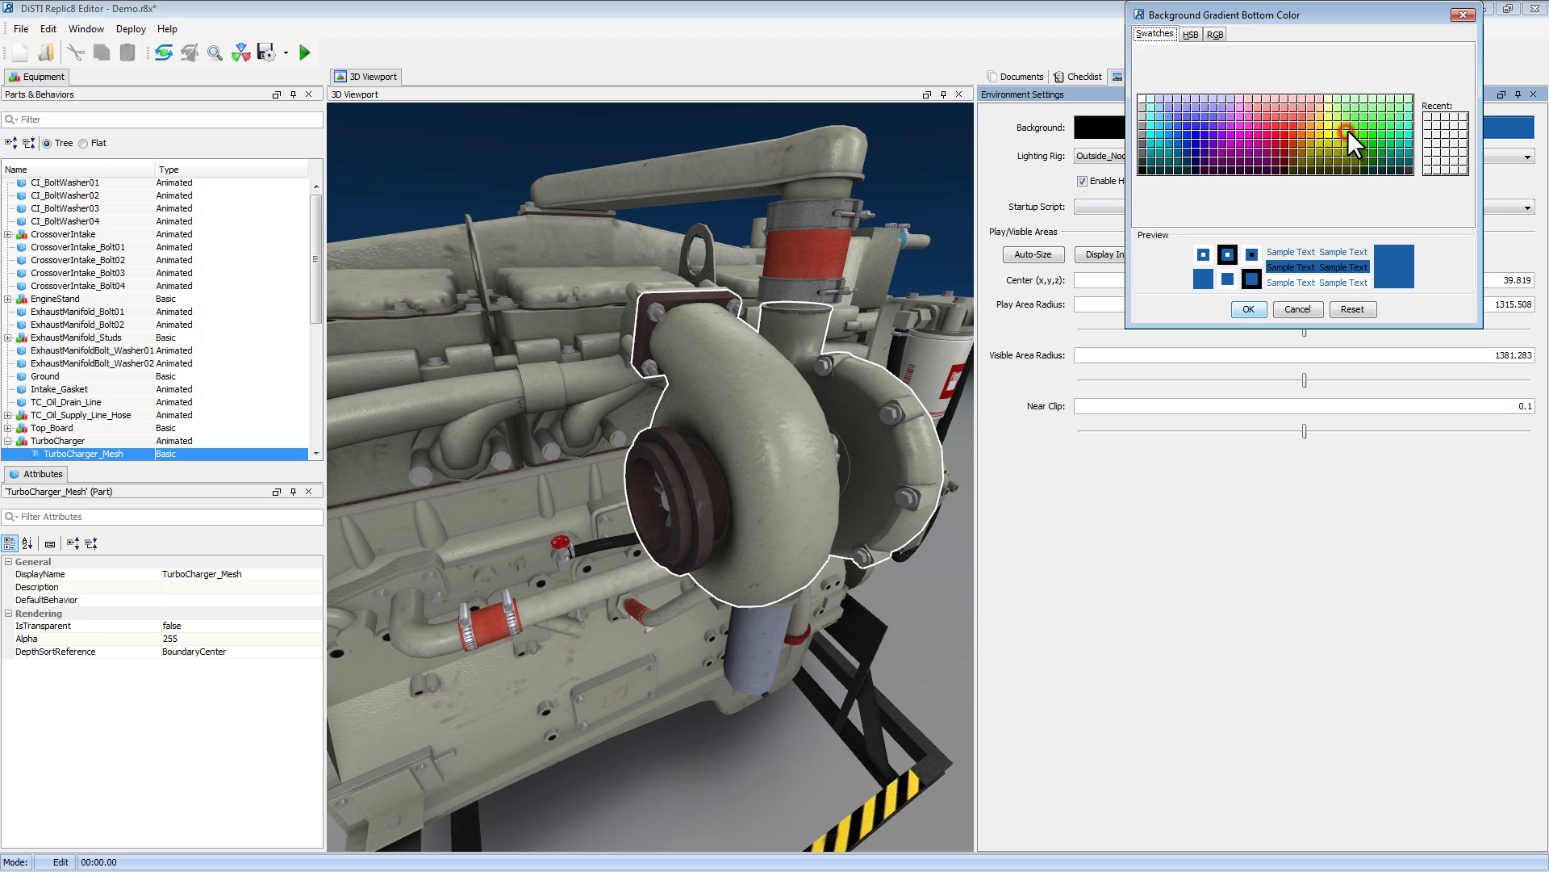
click(1142, 170)
click(1249, 309)
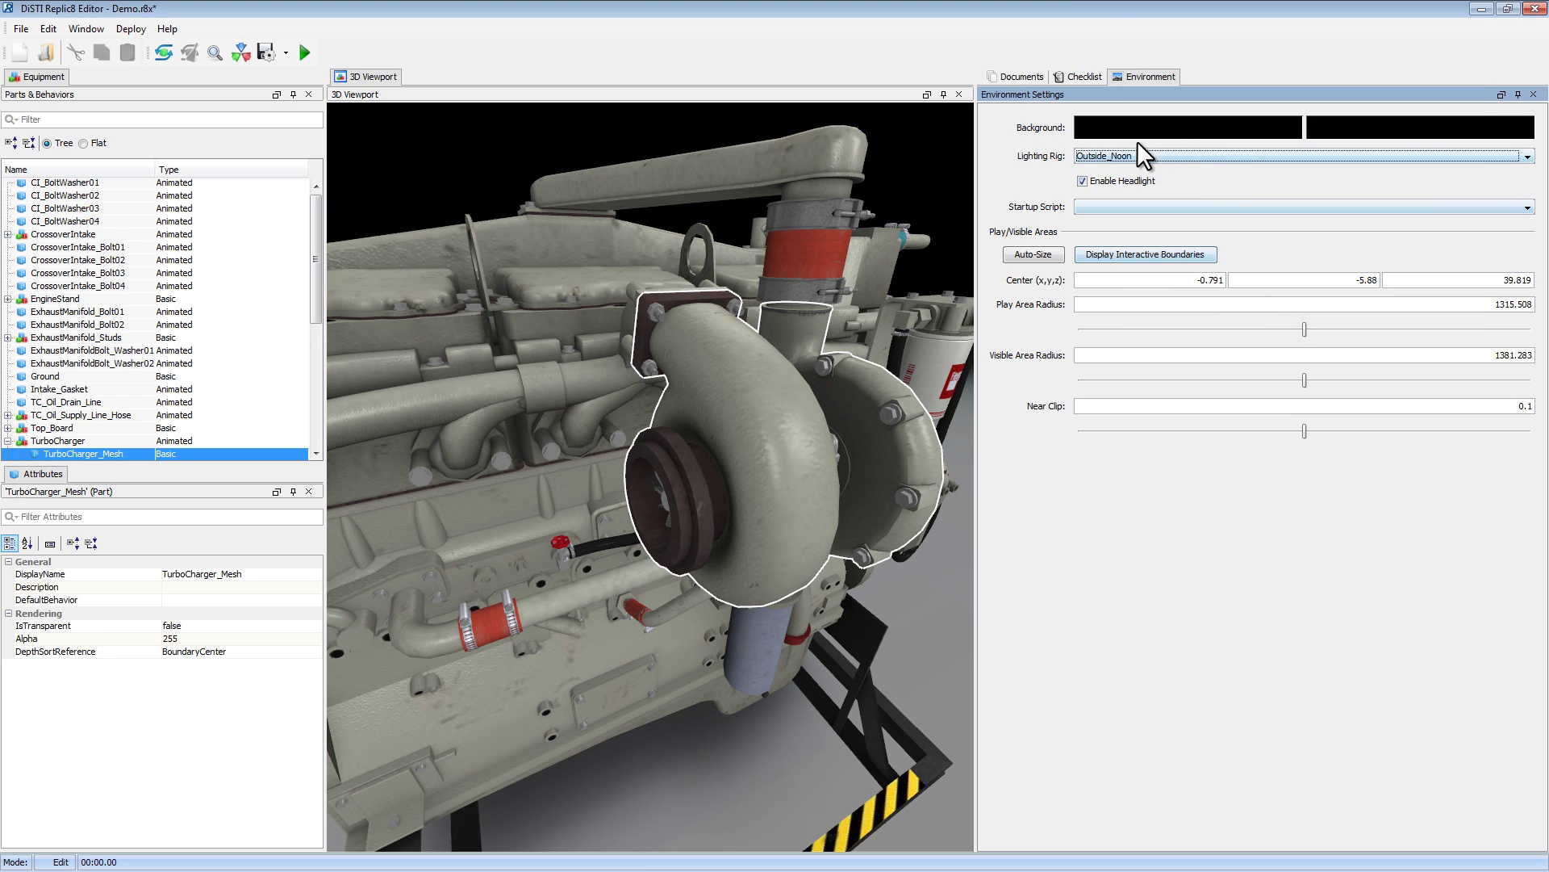
Switch the environment's lighting rig to Studio and inspect the turbocharger under the new lighting.
click(1197, 158)
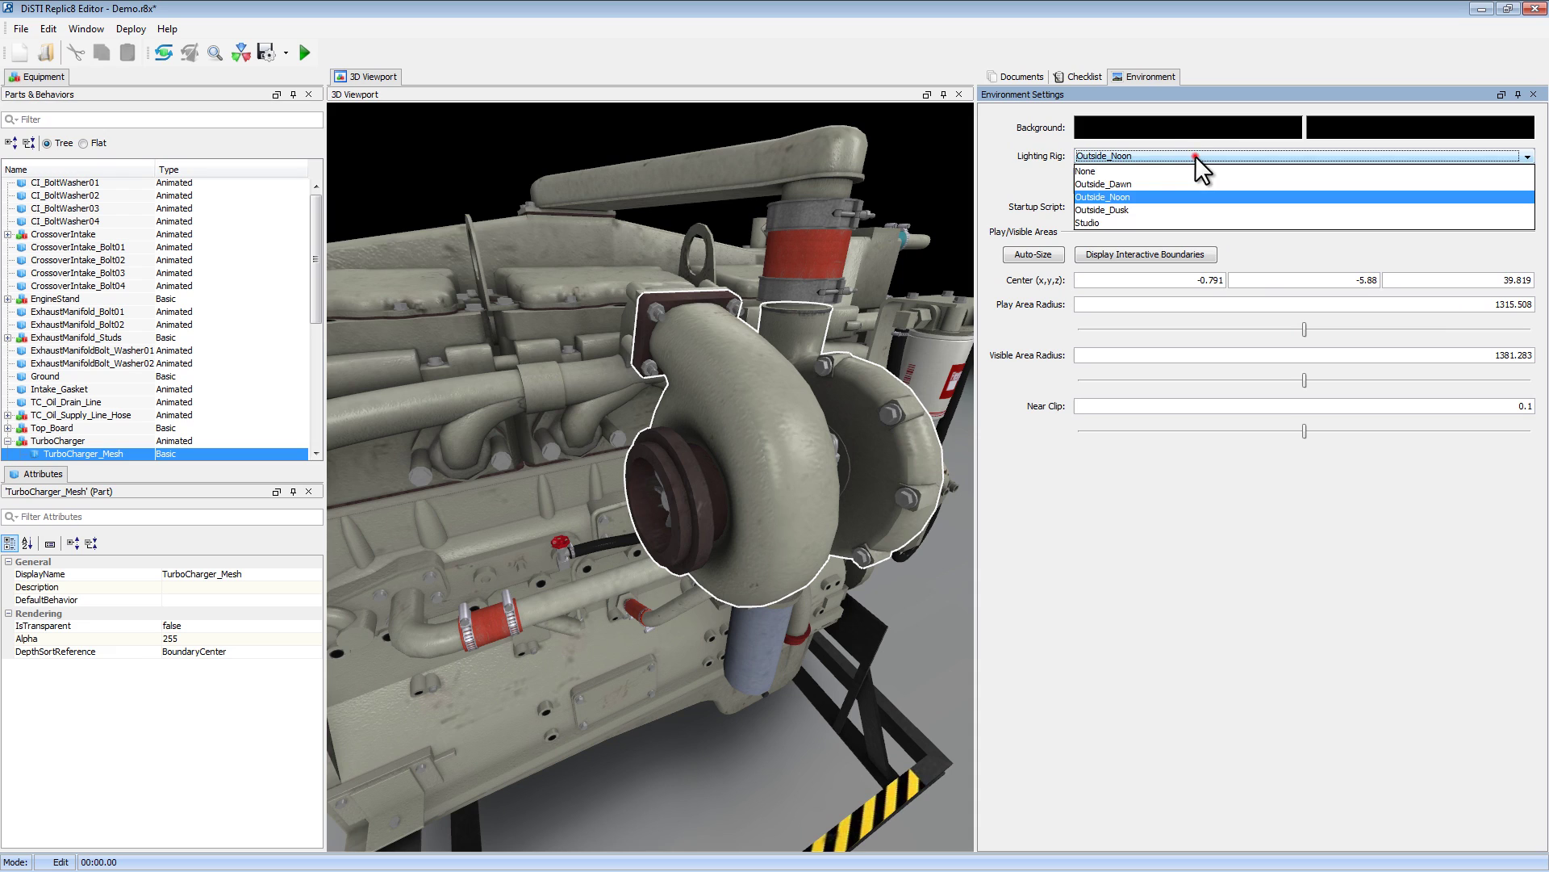
click(1099, 223)
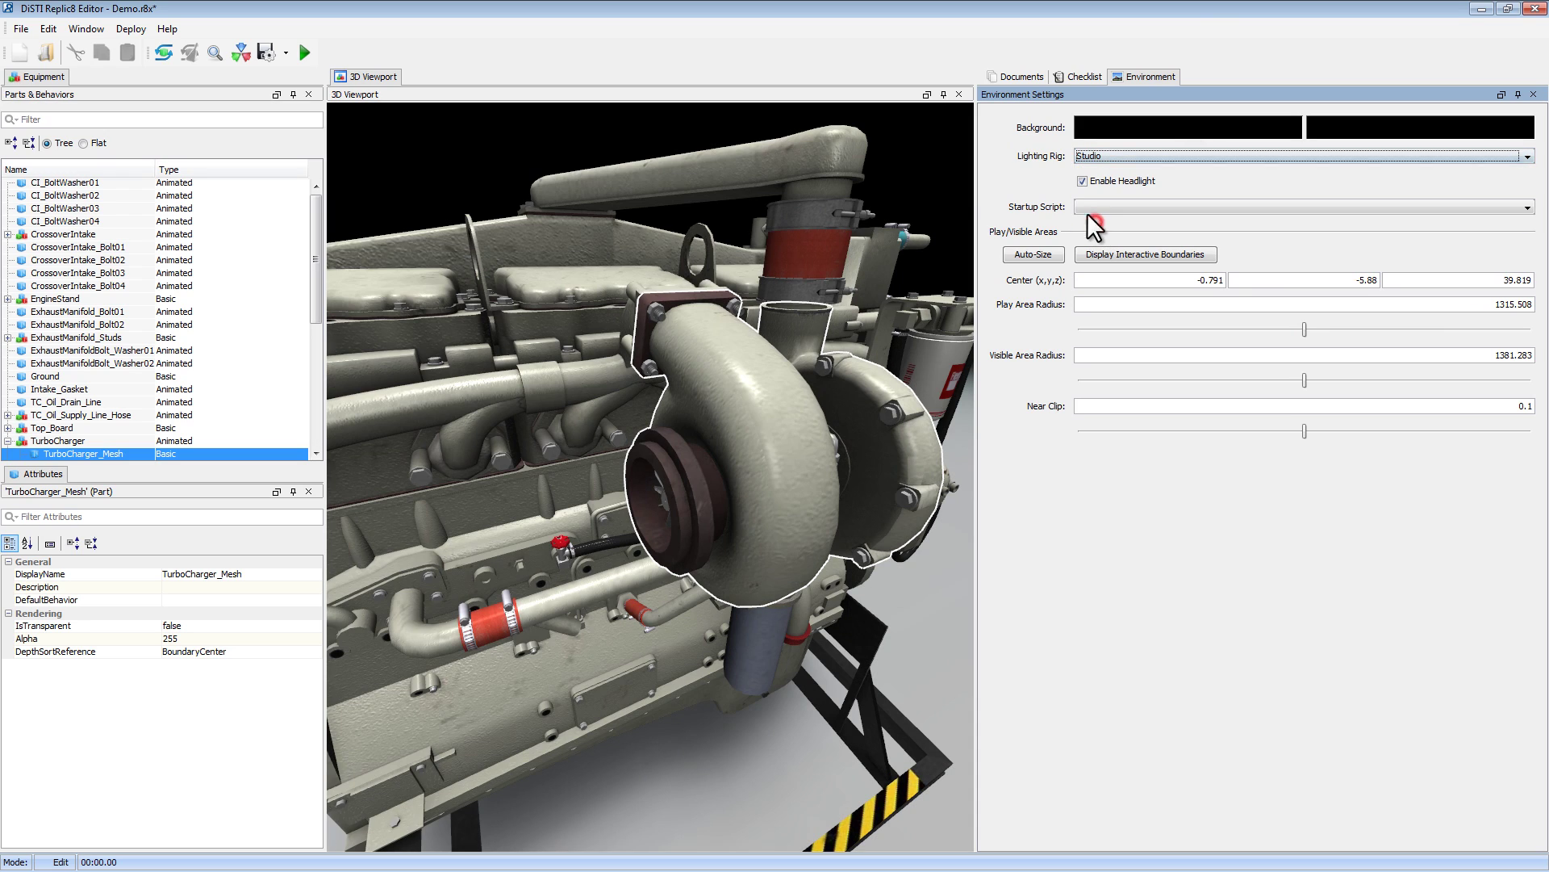
middle_drag(774, 363, 755, 388)
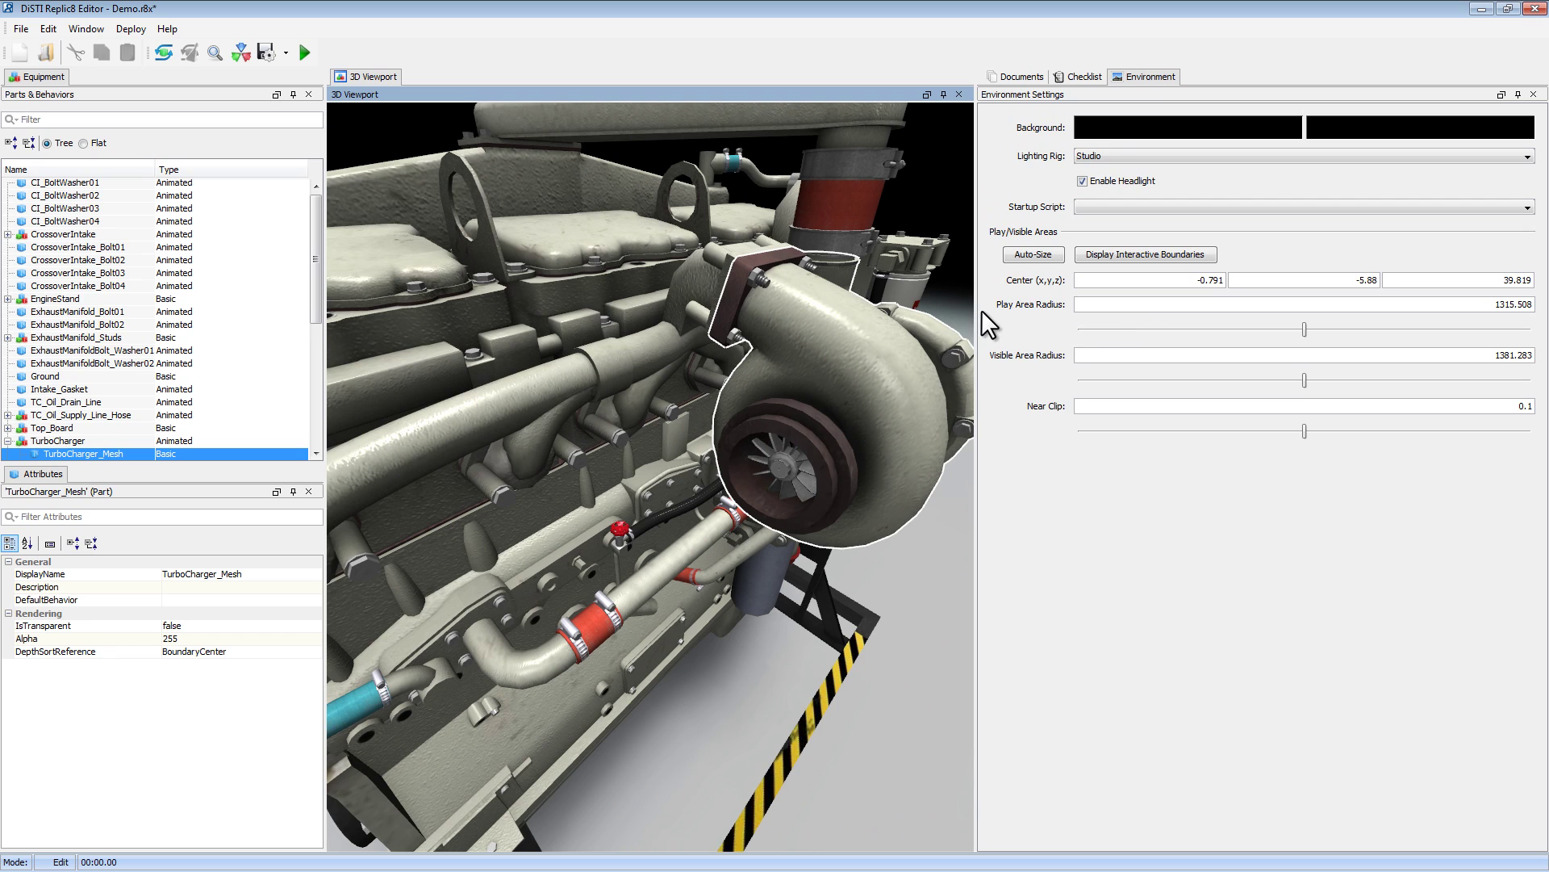
Widen the 3D viewport and dock the Environment Settings beneath the Interactive Lesson Checklist.
drag(976, 306, 1109, 305)
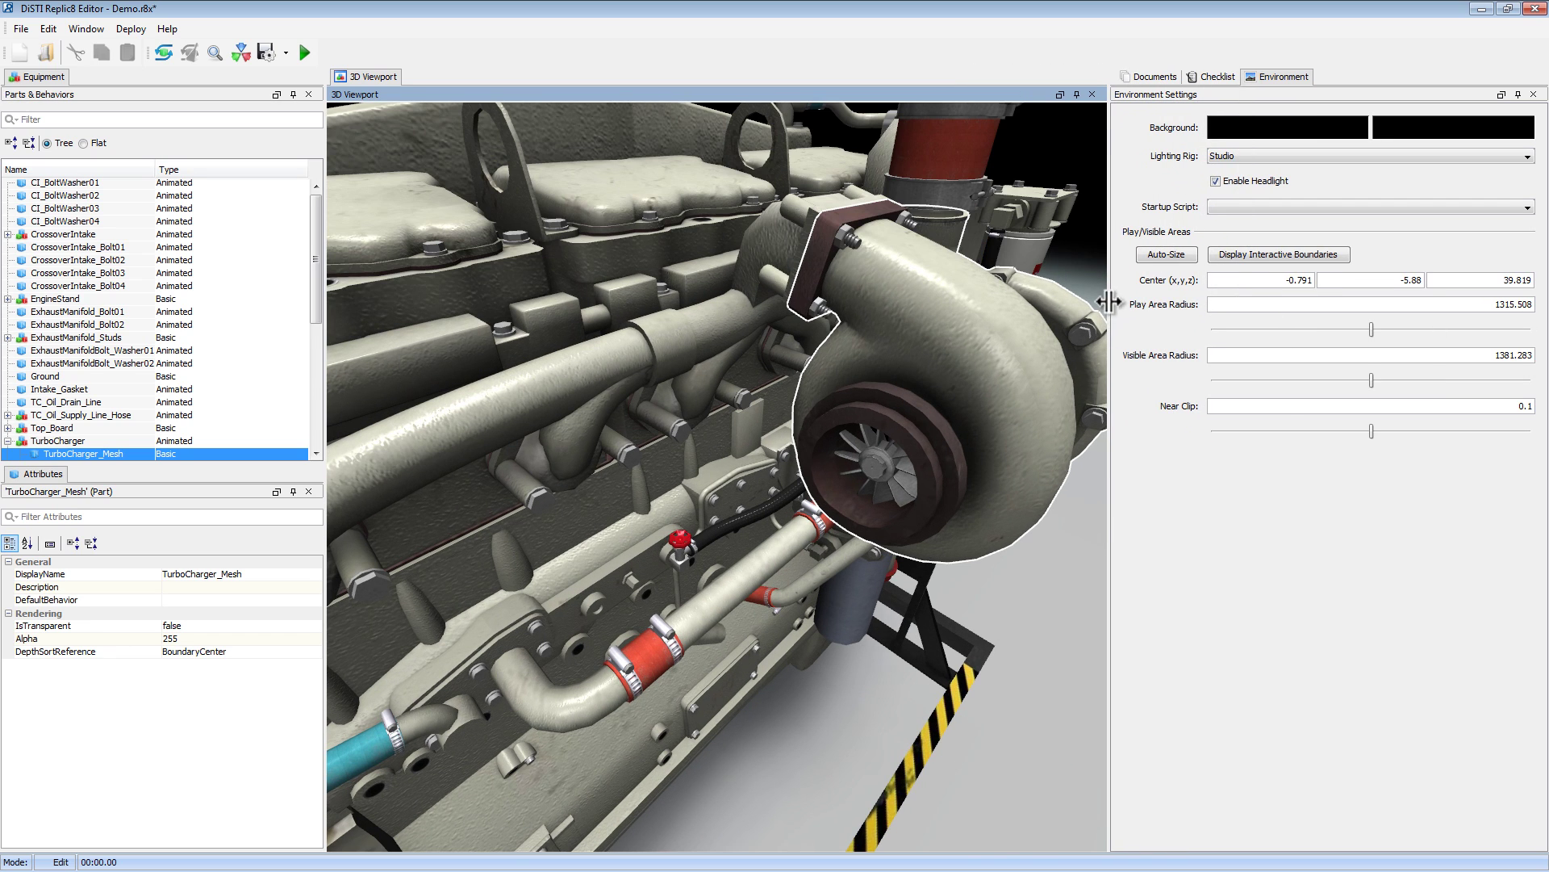
drag(1267, 398, 1211, 823)
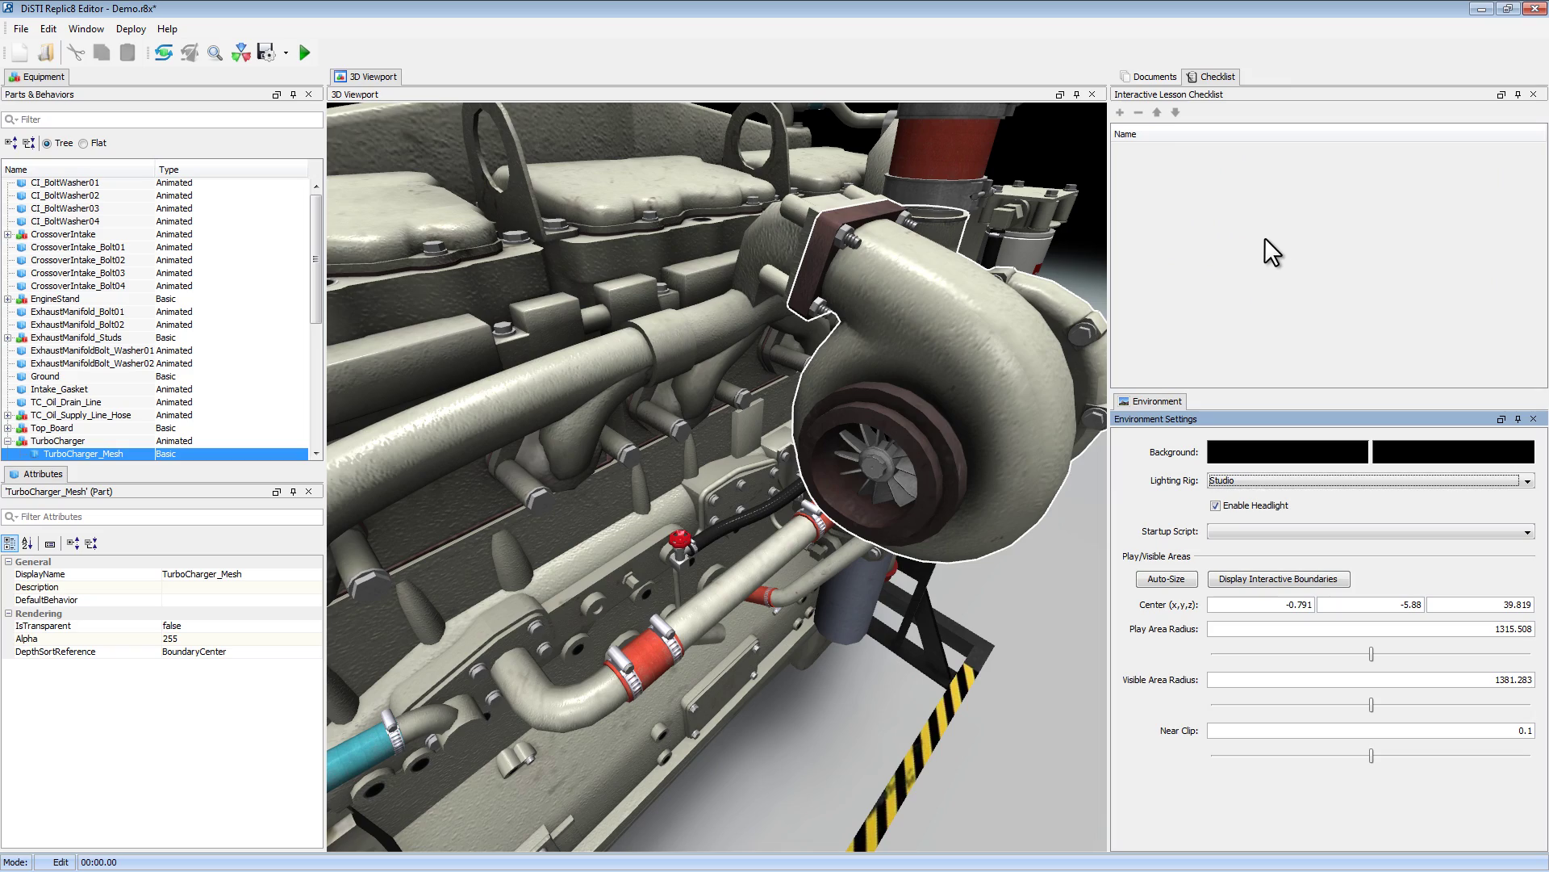
middle_drag(879, 293, 747, 289)
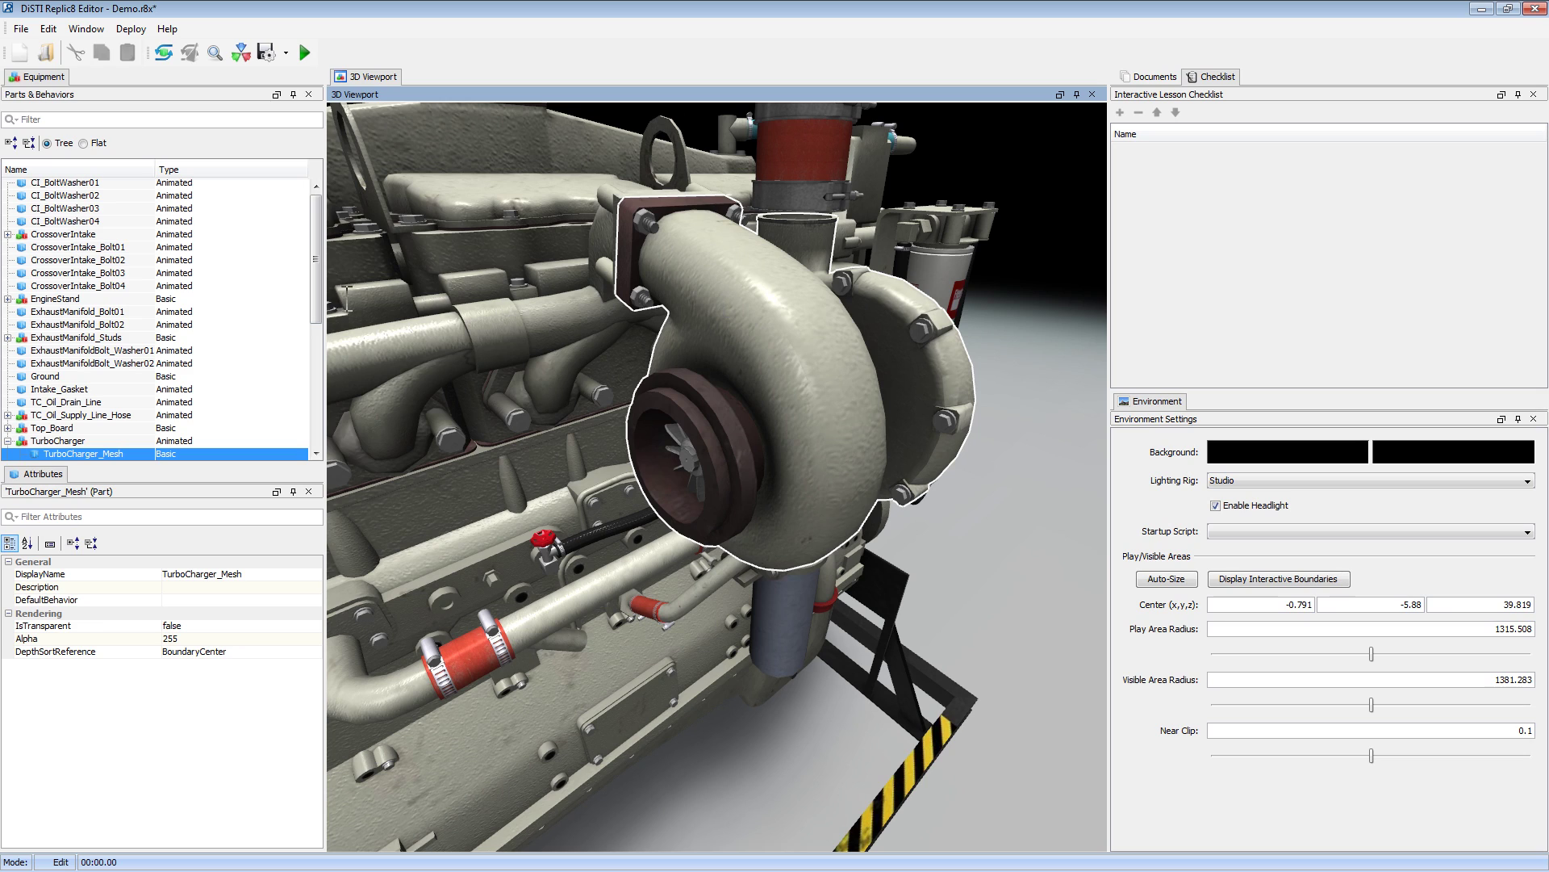
Filter the parts by "turbo" and add an Animated Toggle behavior to the TurboCharger part.
click(75, 119)
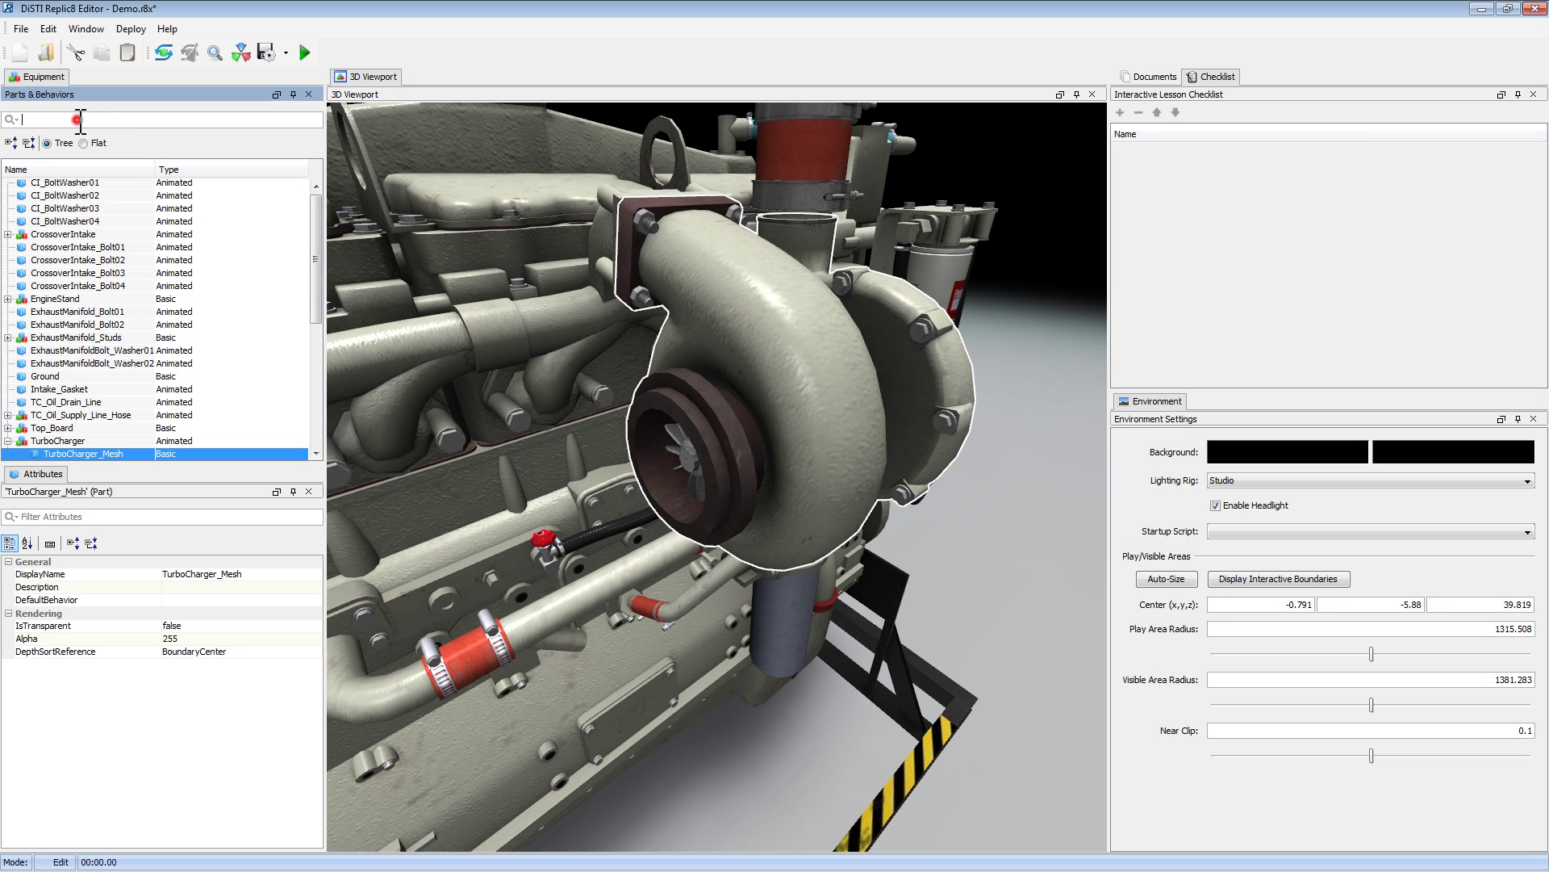
text(turbo)
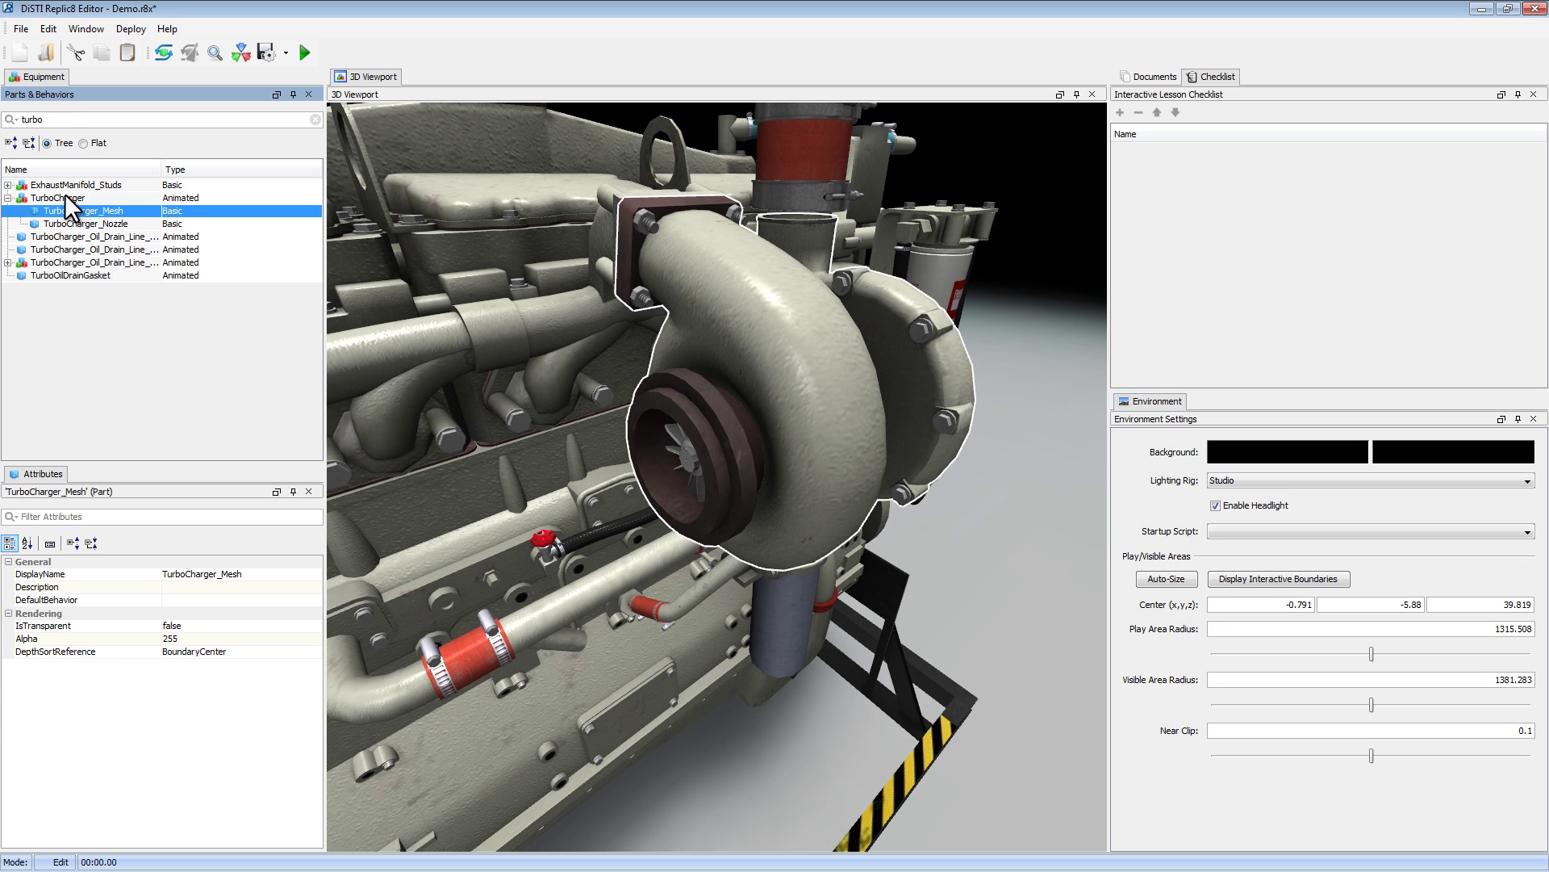
click(65, 197)
right_click(80, 197)
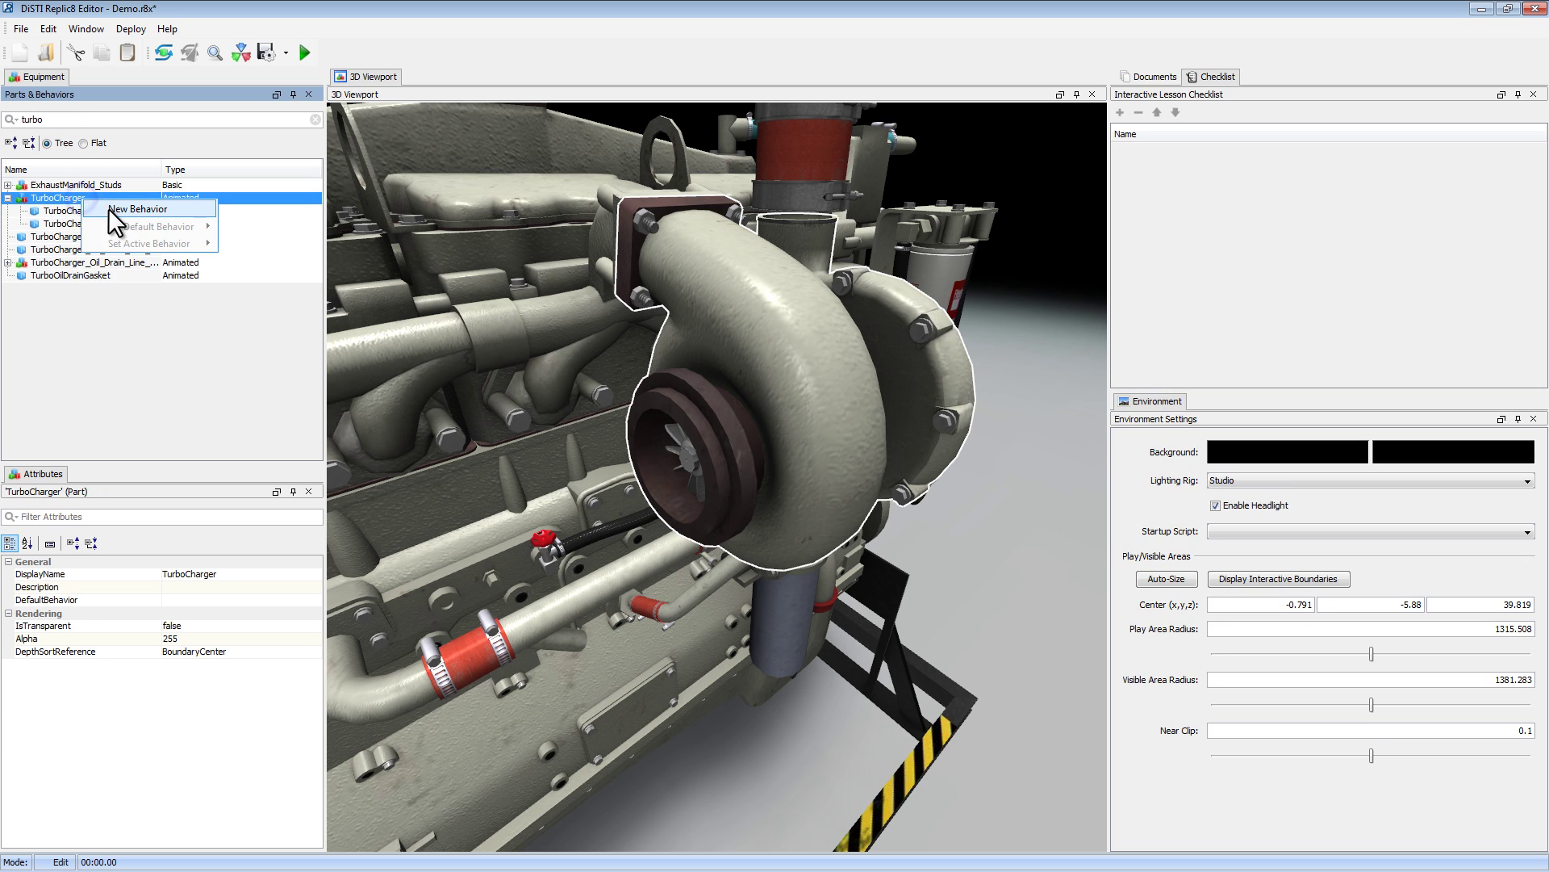
click(112, 210)
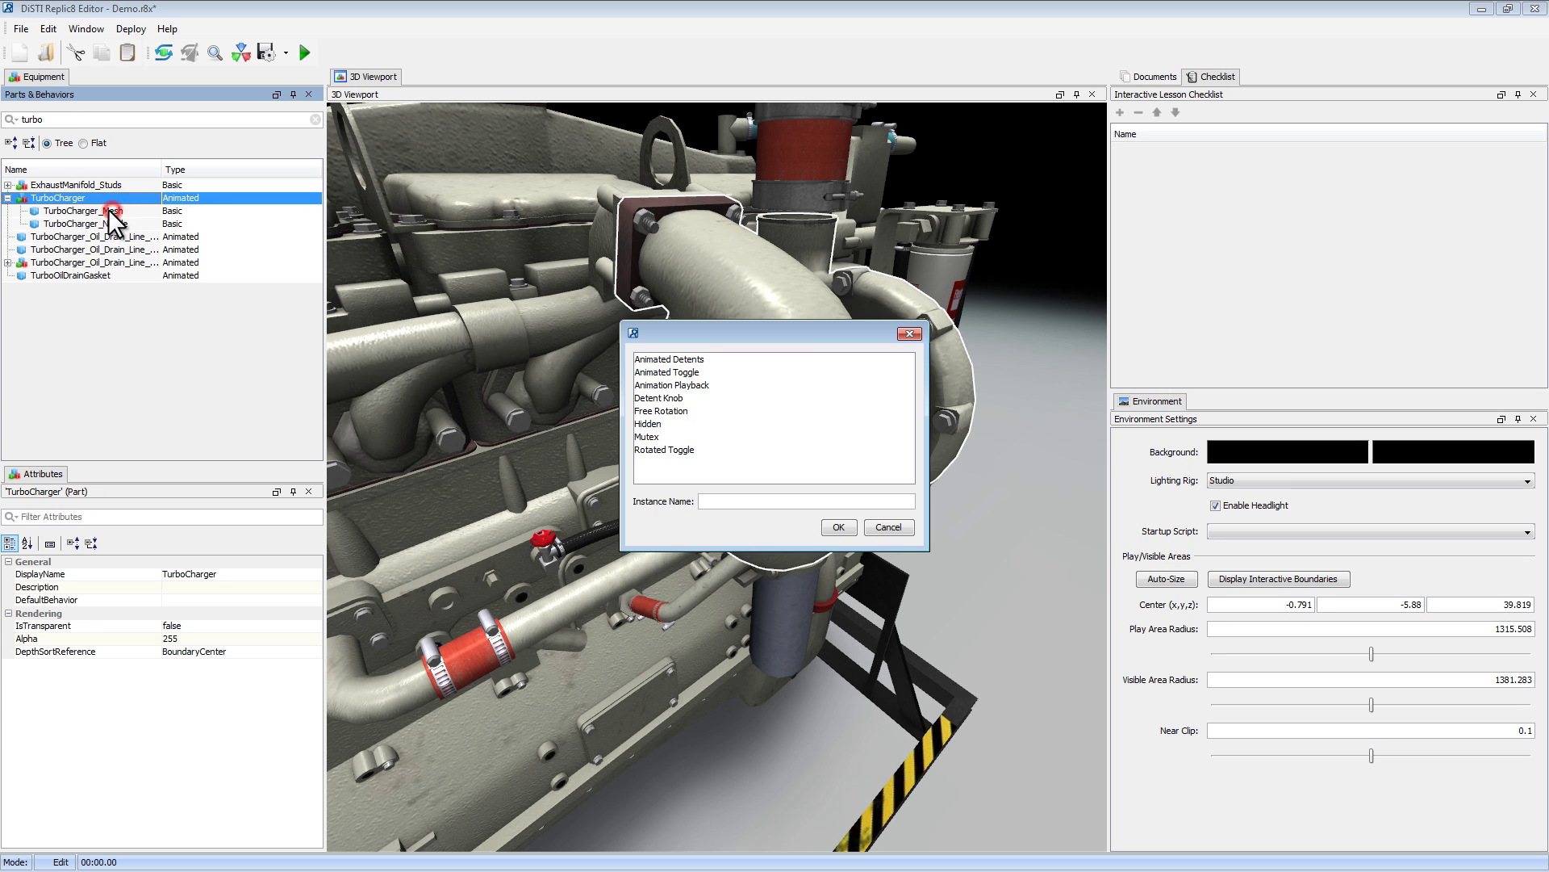
click(683, 371)
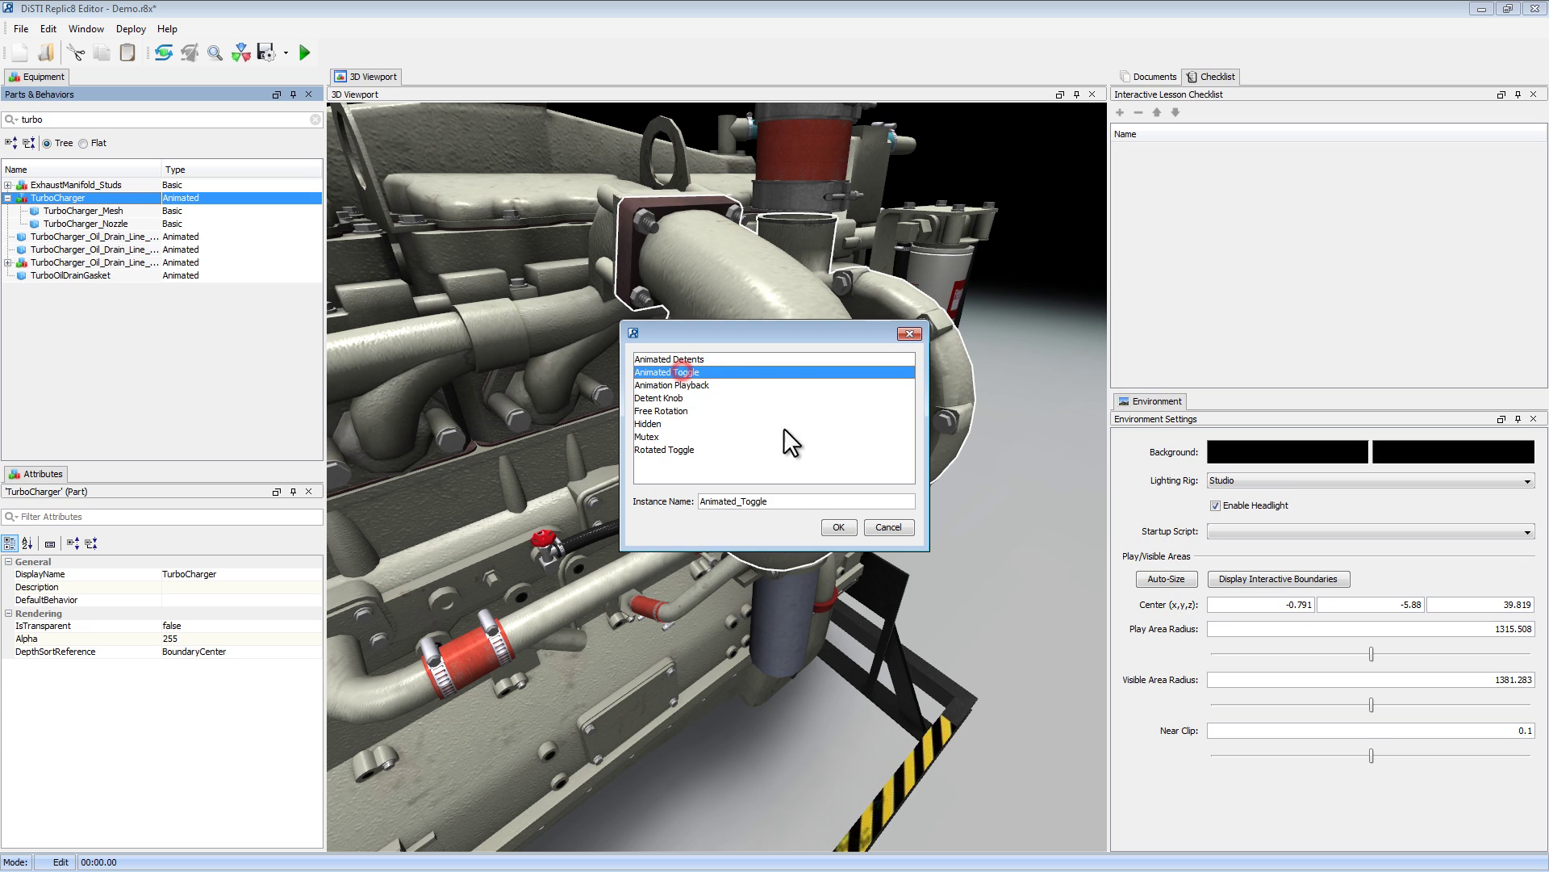
click(838, 526)
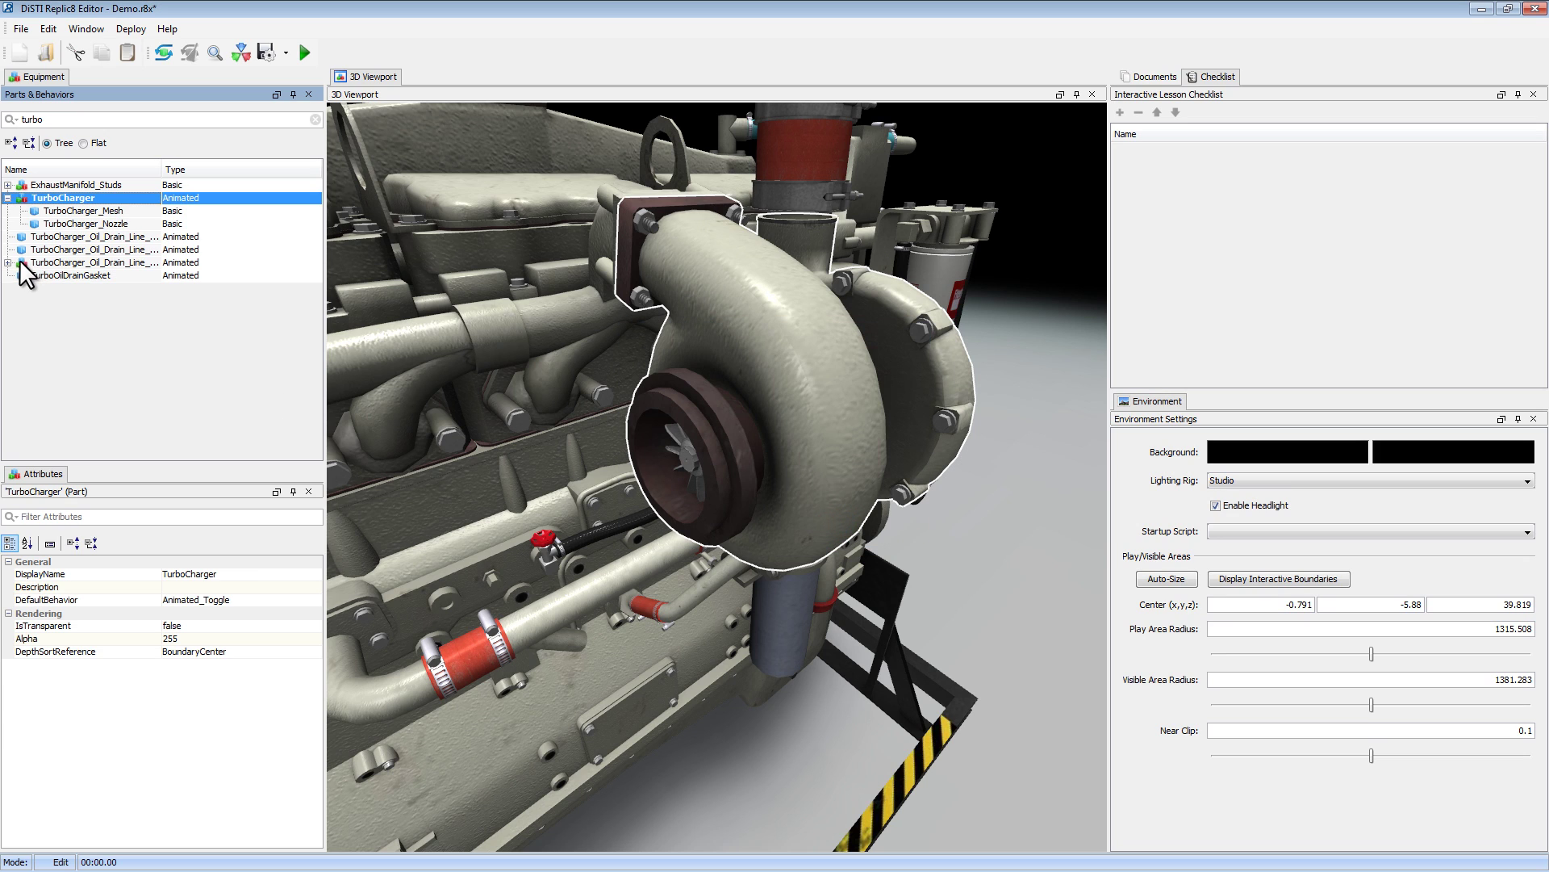
Add an Animated Toggle behavior to TurboCharger_Nut_01 through TurboCharger_Nut_04 under ExhaustManifold_Studs in one operation.
click(8, 185)
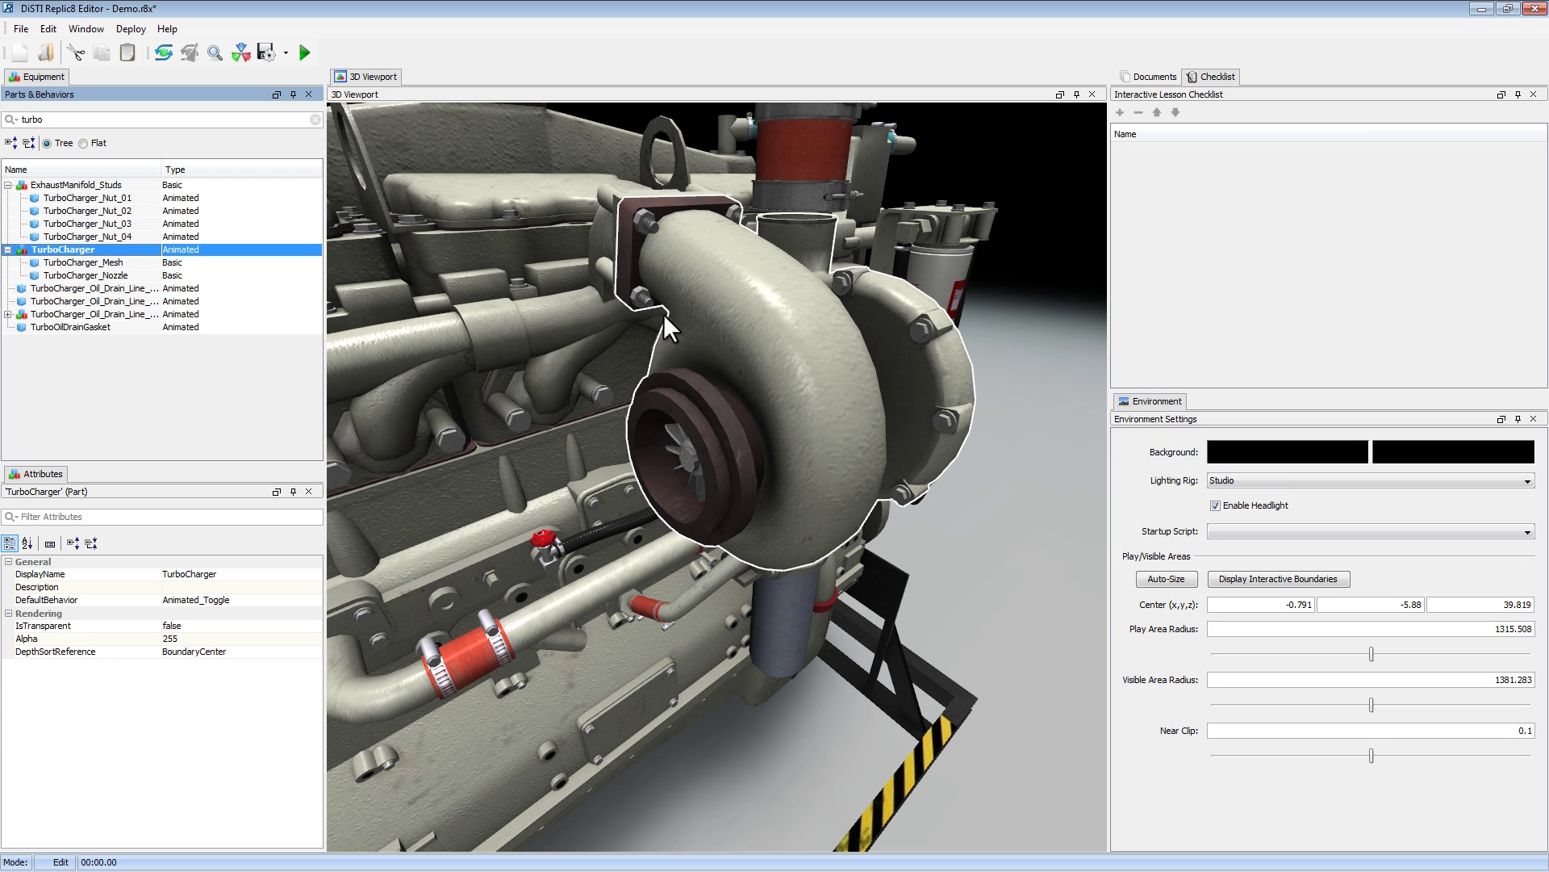
click(74, 197)
shift+click(70, 236)
right_click(79, 237)
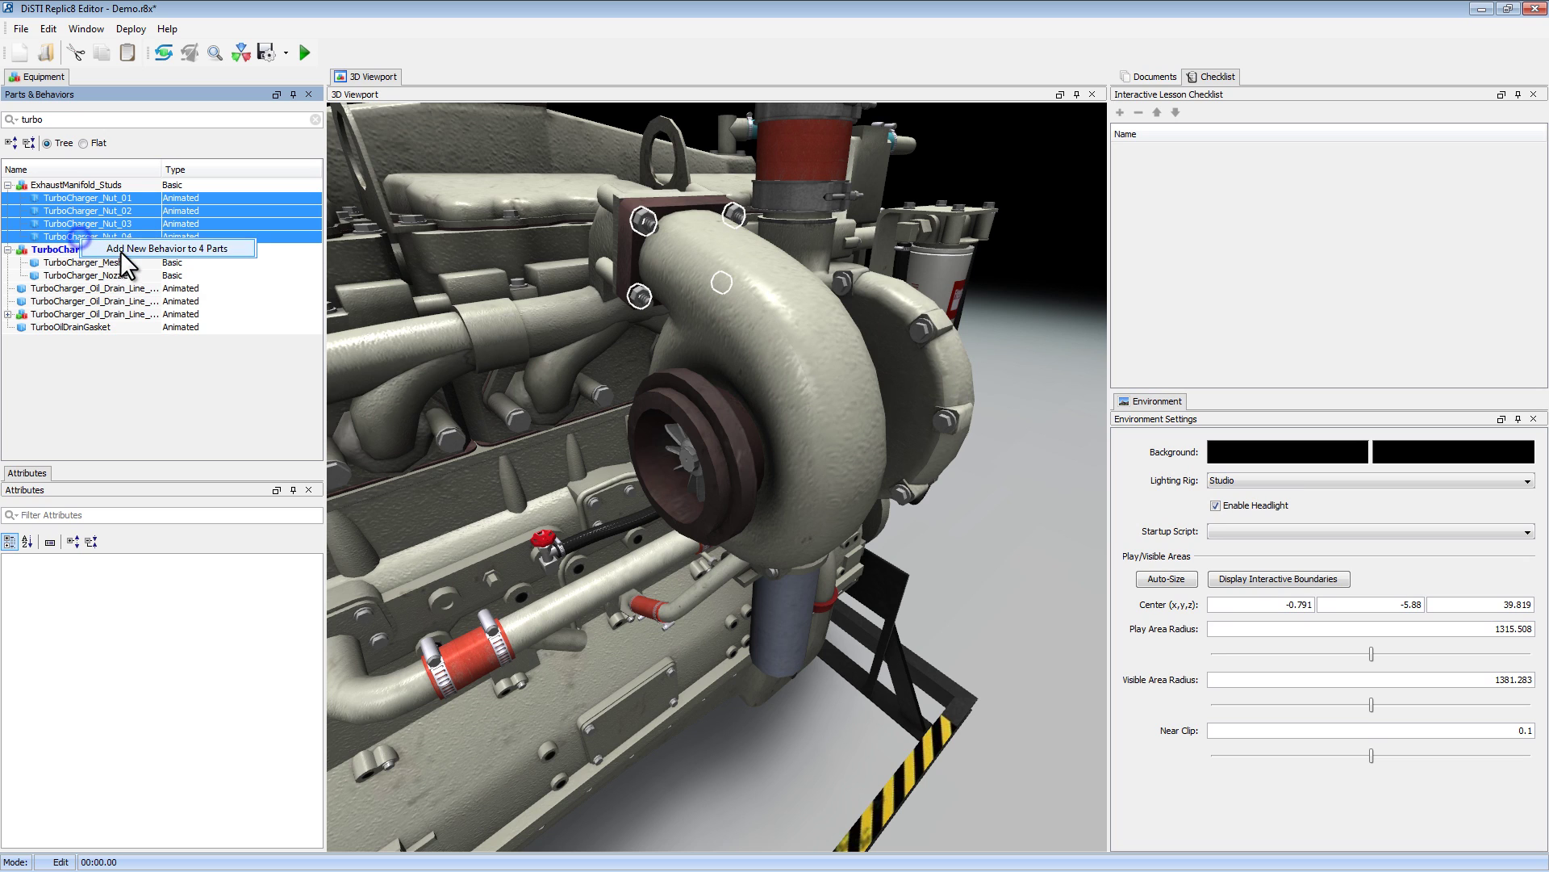
click(123, 247)
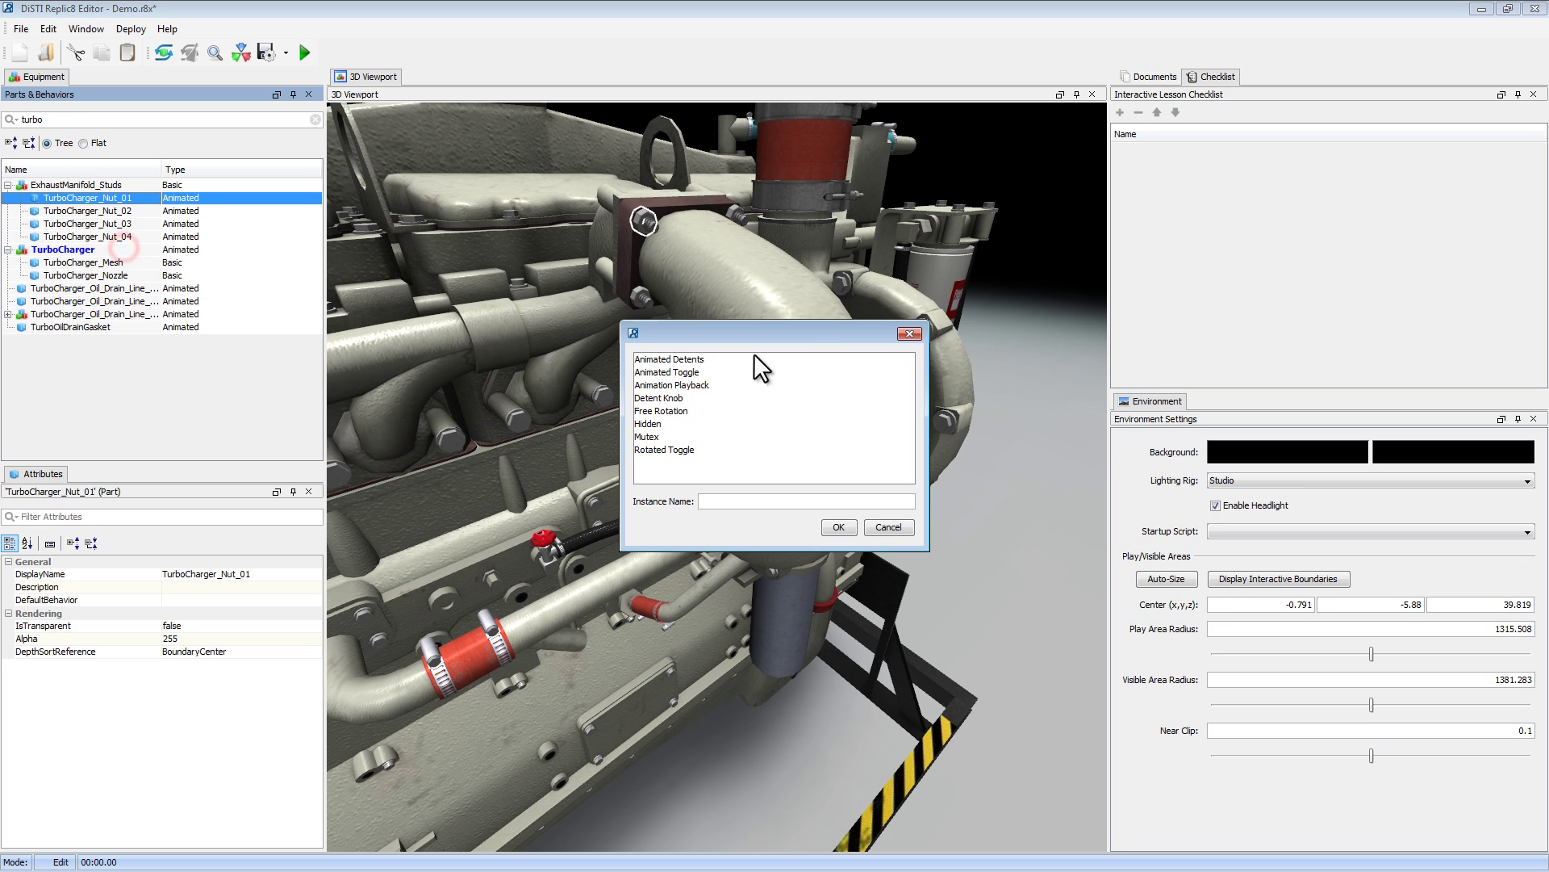
click(685, 372)
click(835, 526)
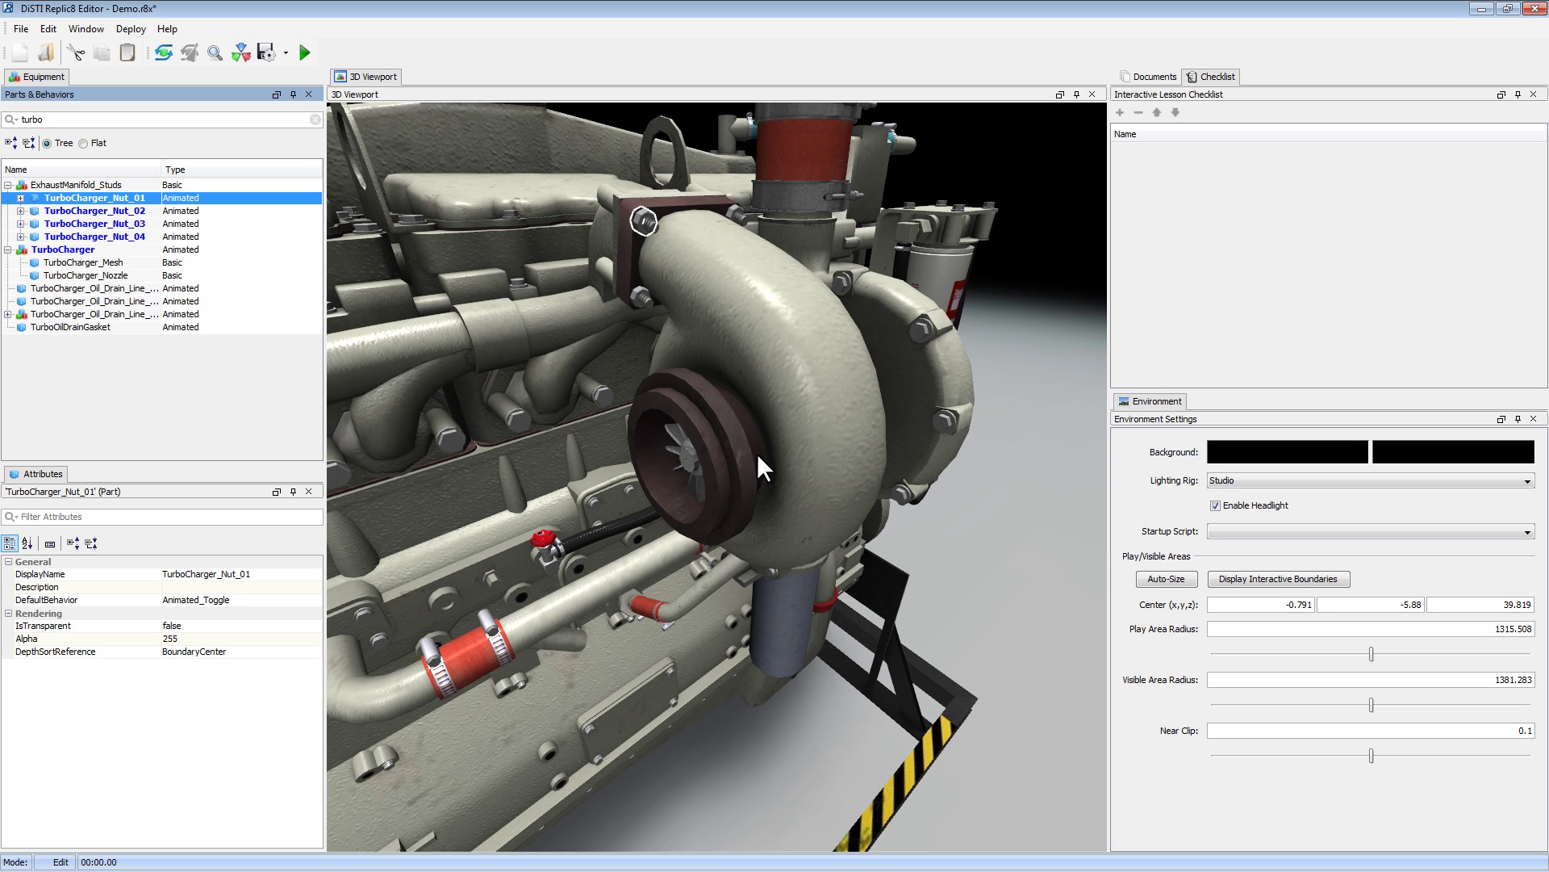
Show the project's Resources and dock them alongside Documents and Checklist.
click(87, 29)
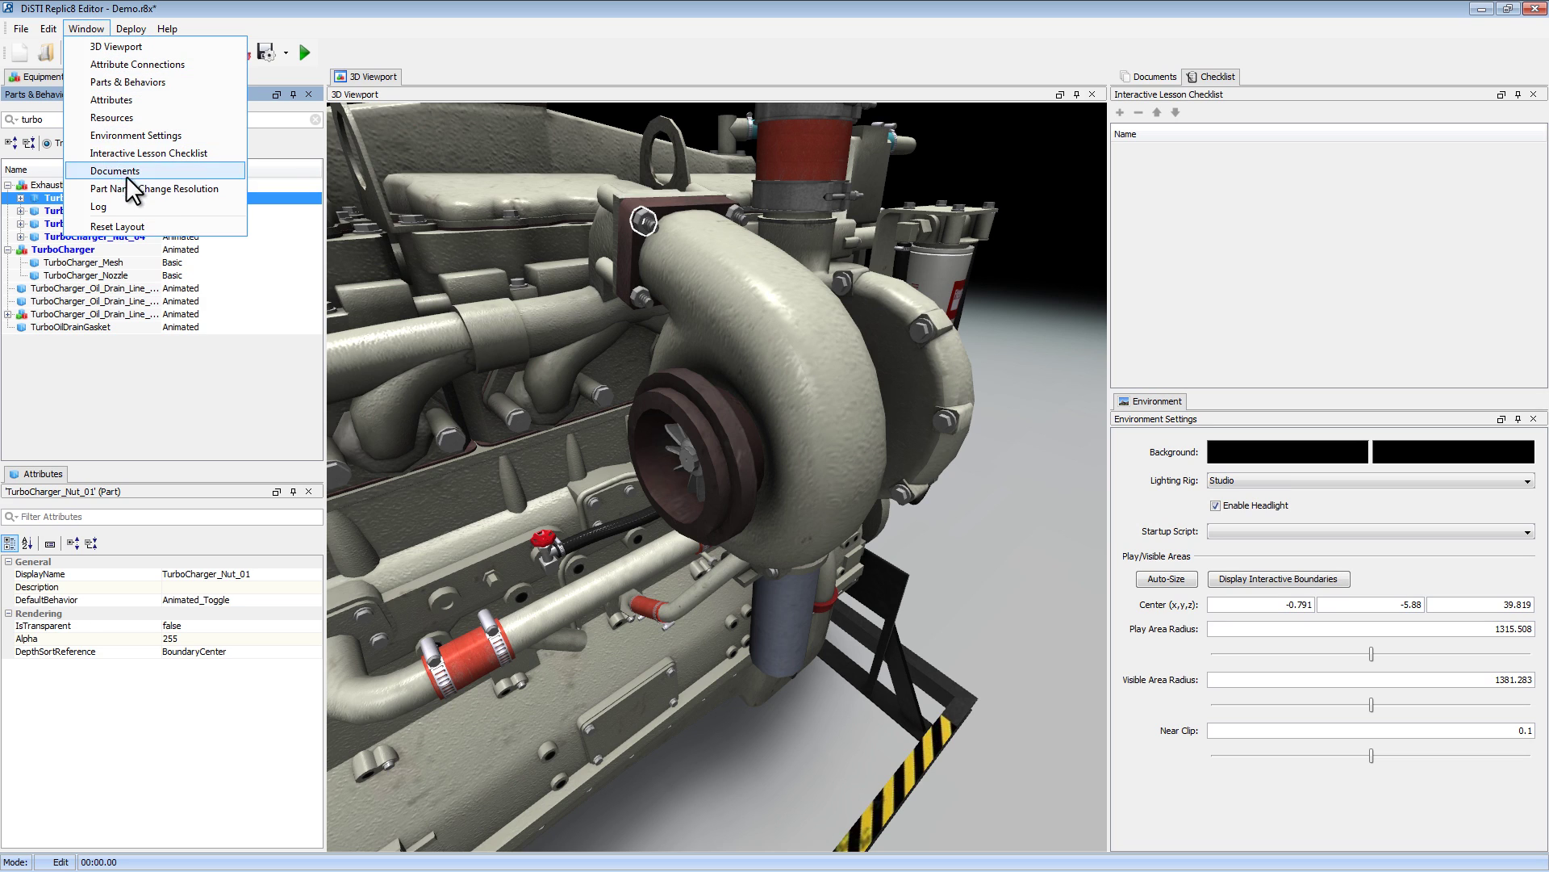
click(128, 117)
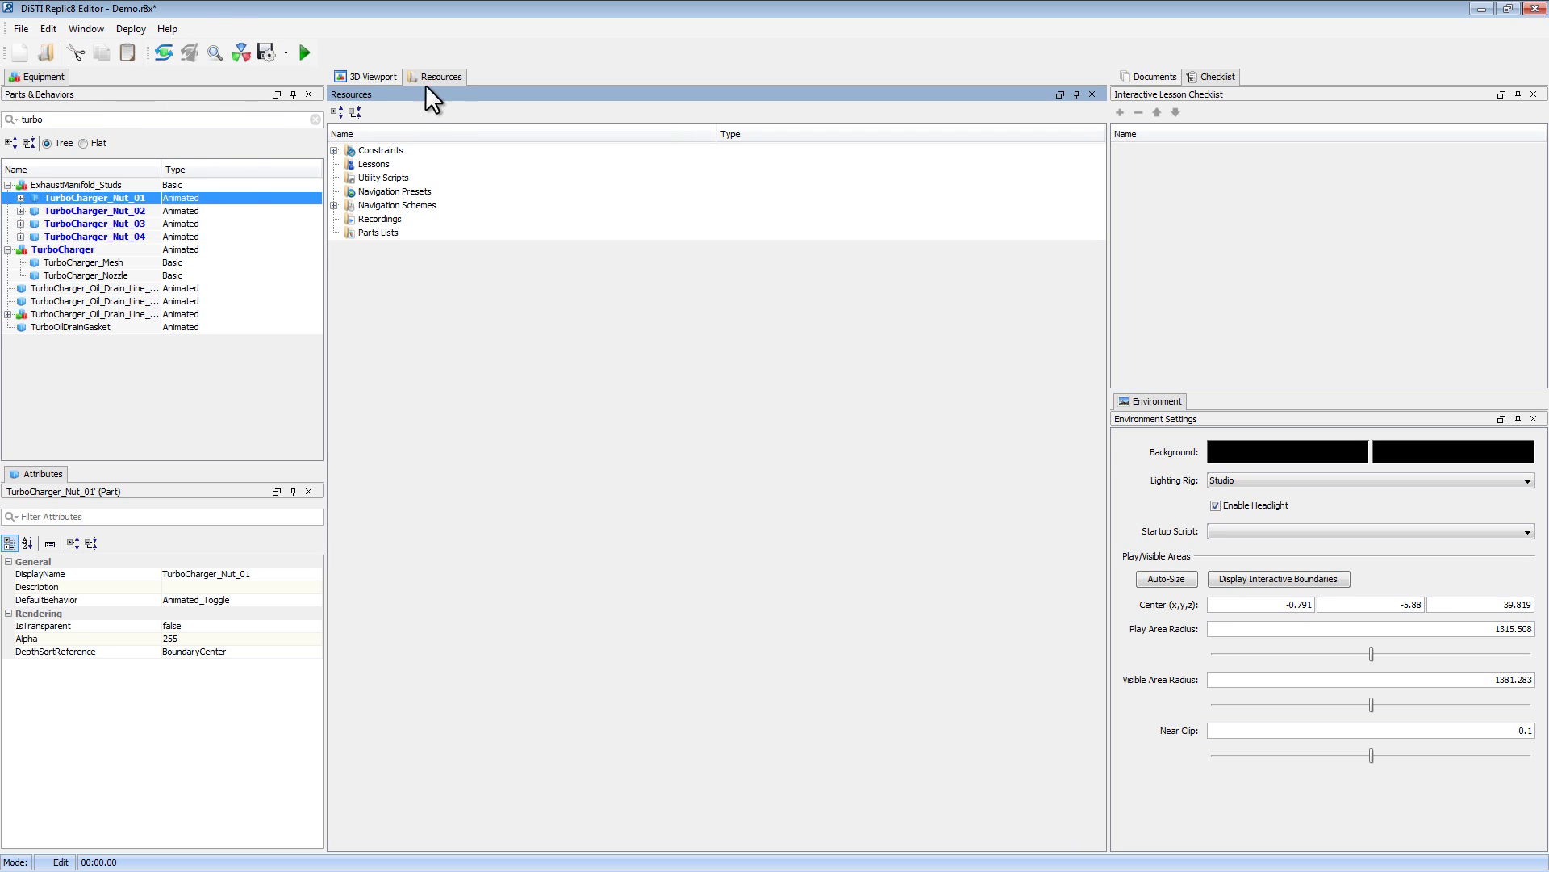
drag(428, 75, 1195, 91)
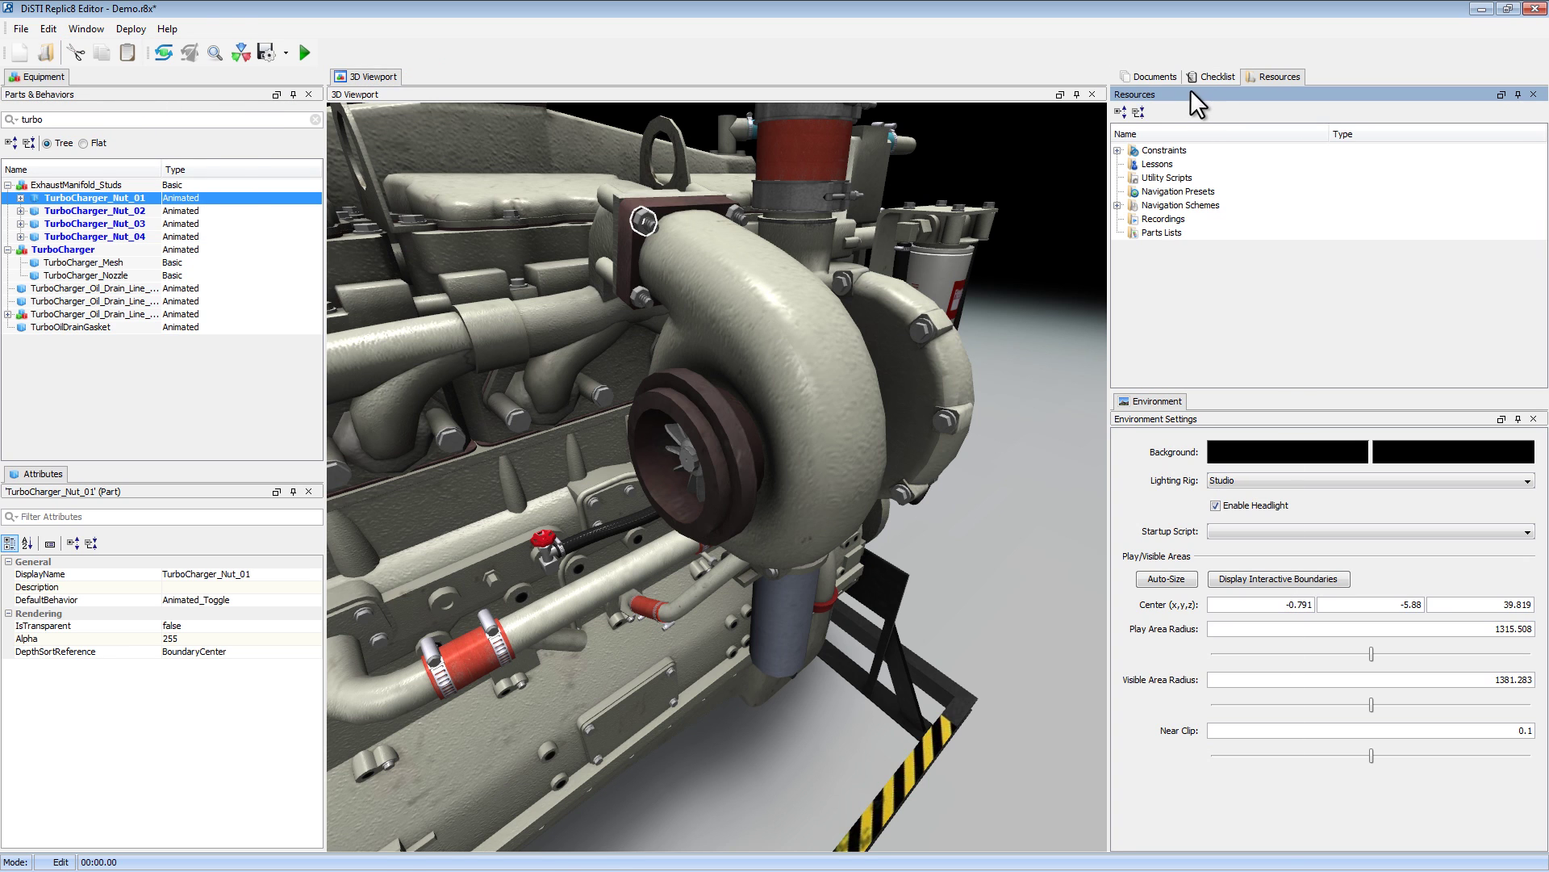
Create a new recording resource named RemoveTurbo.
right_click(1160, 220)
click(1219, 229)
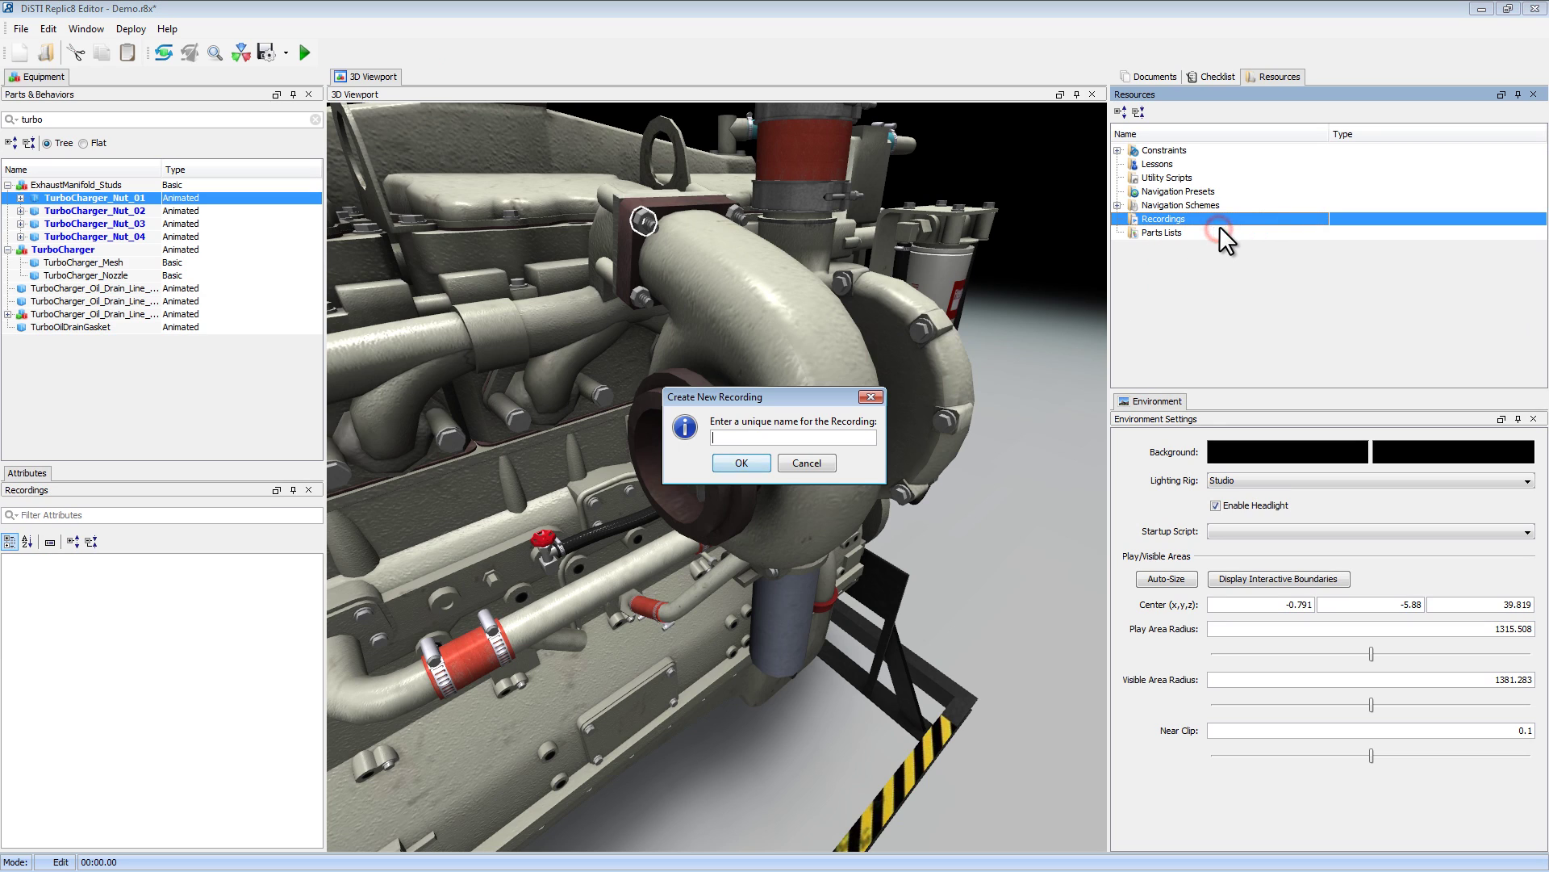
text(Revmo)
key(BackSpace)
key(BackSpace)
key(BackSpace)
text(moveTurbo)
click(740, 463)
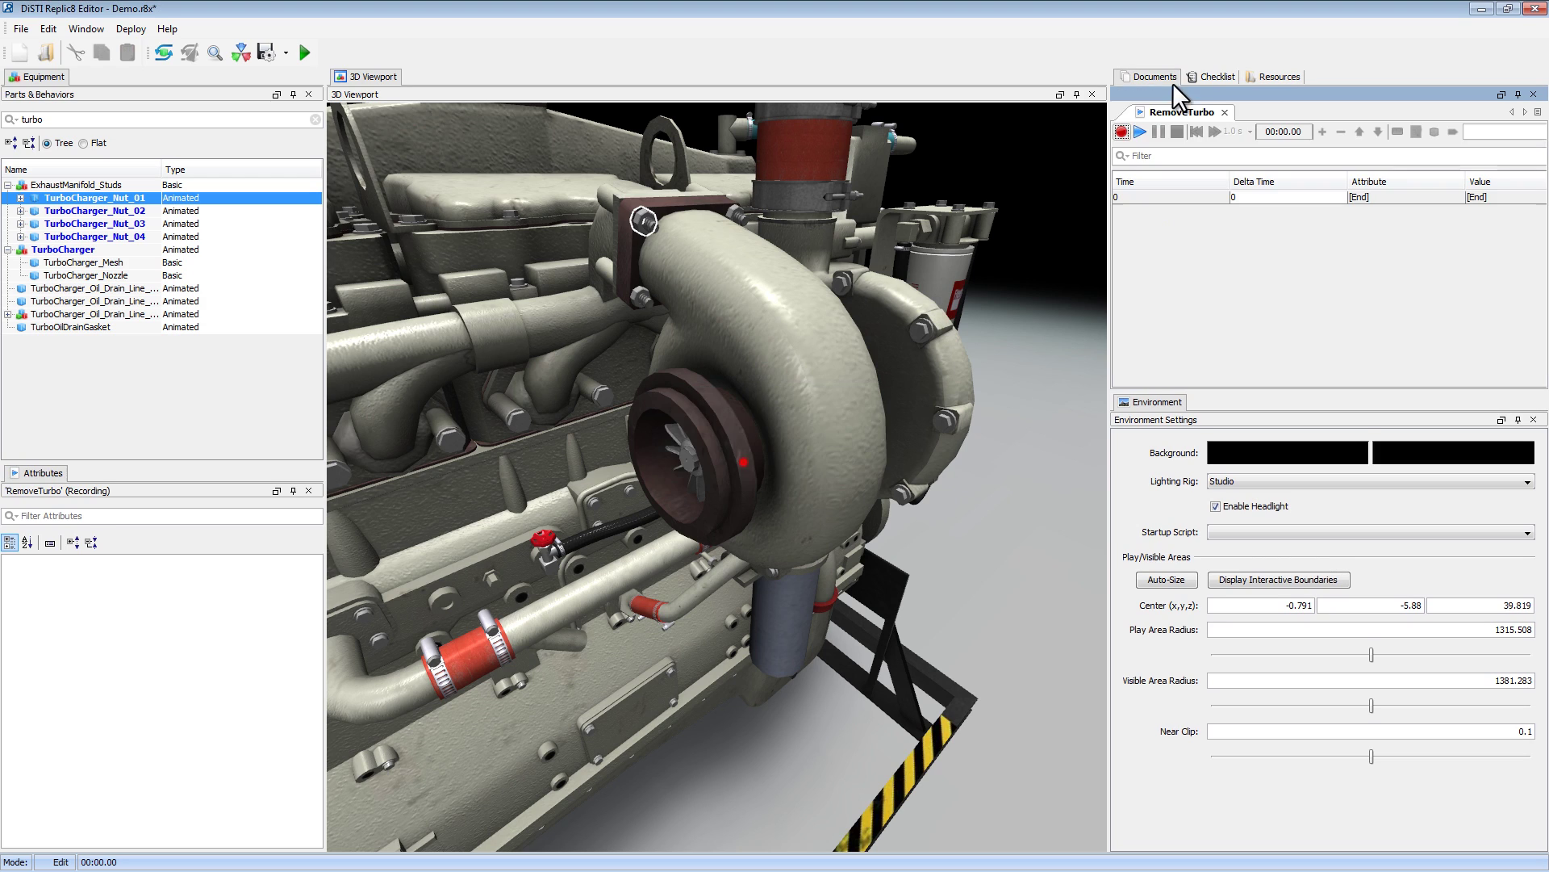
Dock the Documents area holding the RemoveTurbo recording beneath the 3D viewport, with the turbocharger nuts in view.
drag(1154, 77, 708, 812)
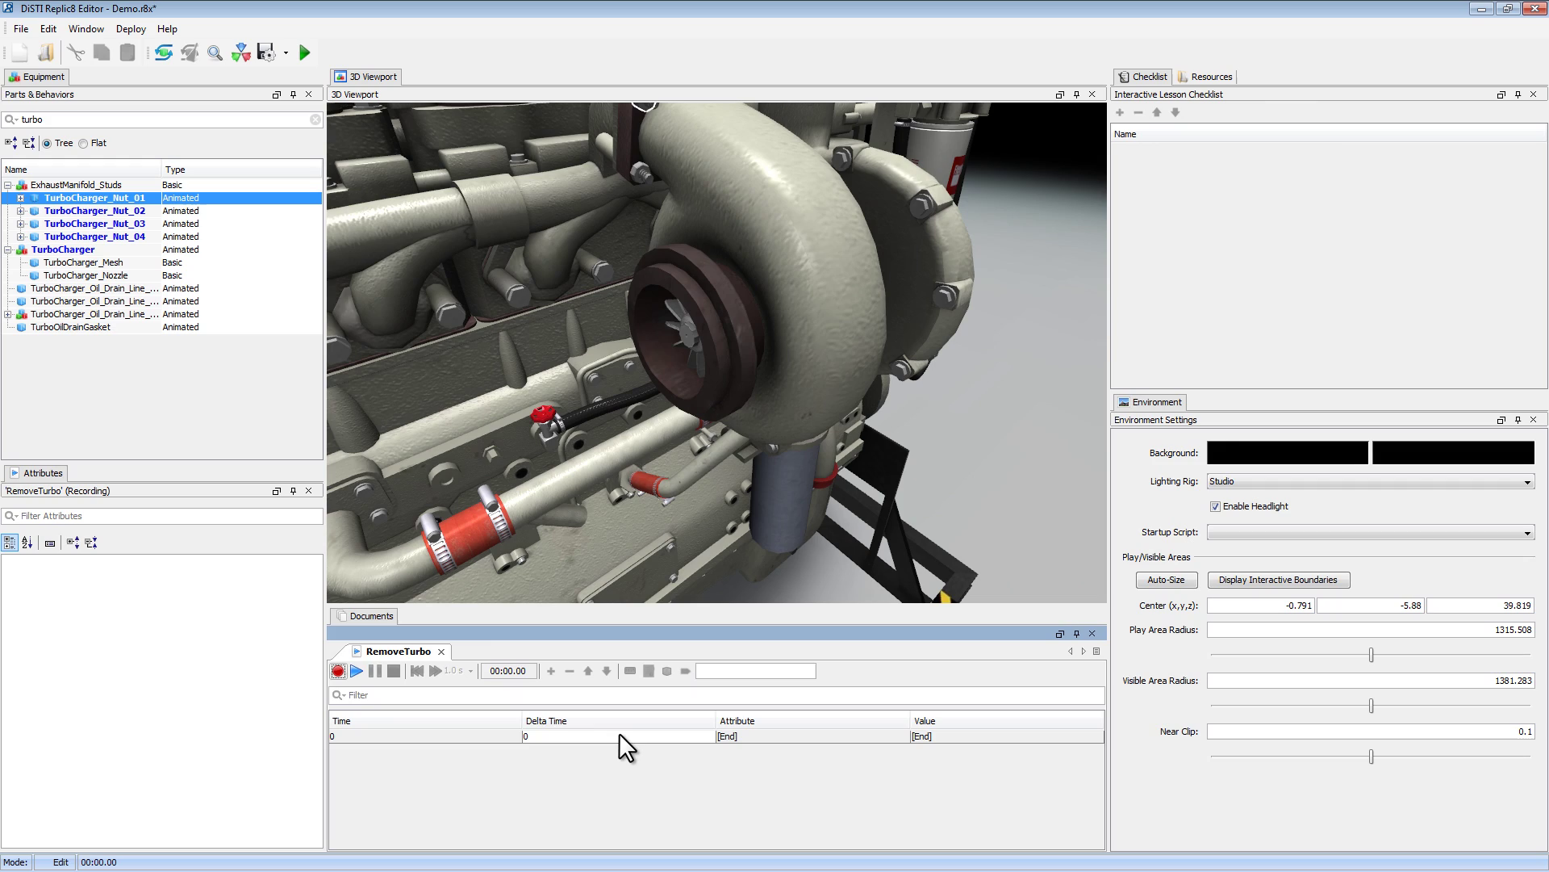
drag(487, 574, 646, 420)
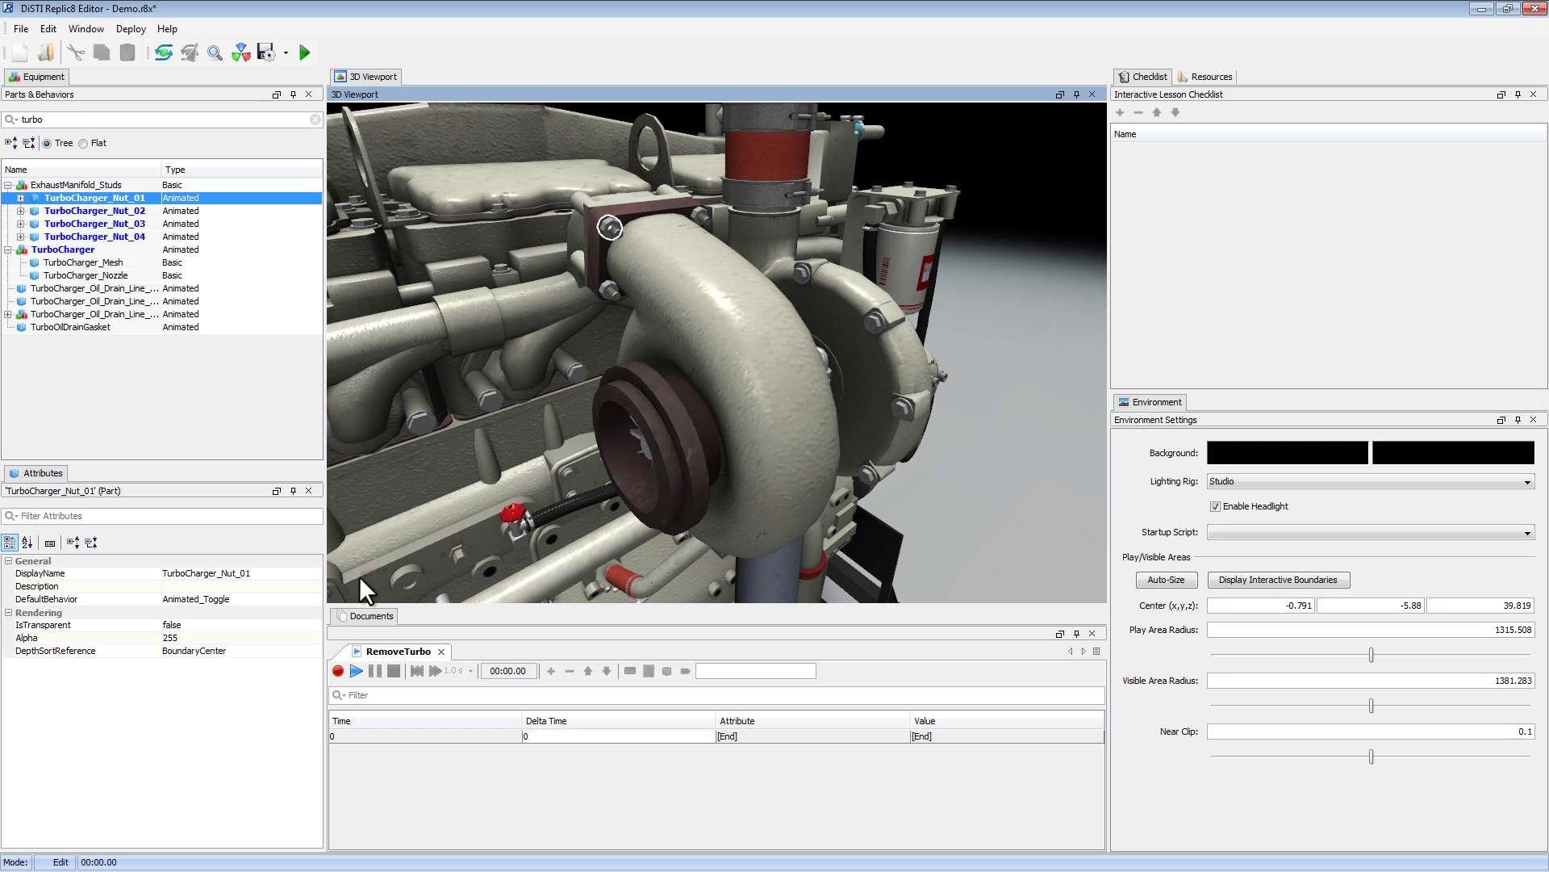
Record the RemoveTurbo sequence by toggling turbocharger nuts 01, 02, 04 and 03, followed by the turbocharger itself, and stop recording.
click(338, 670)
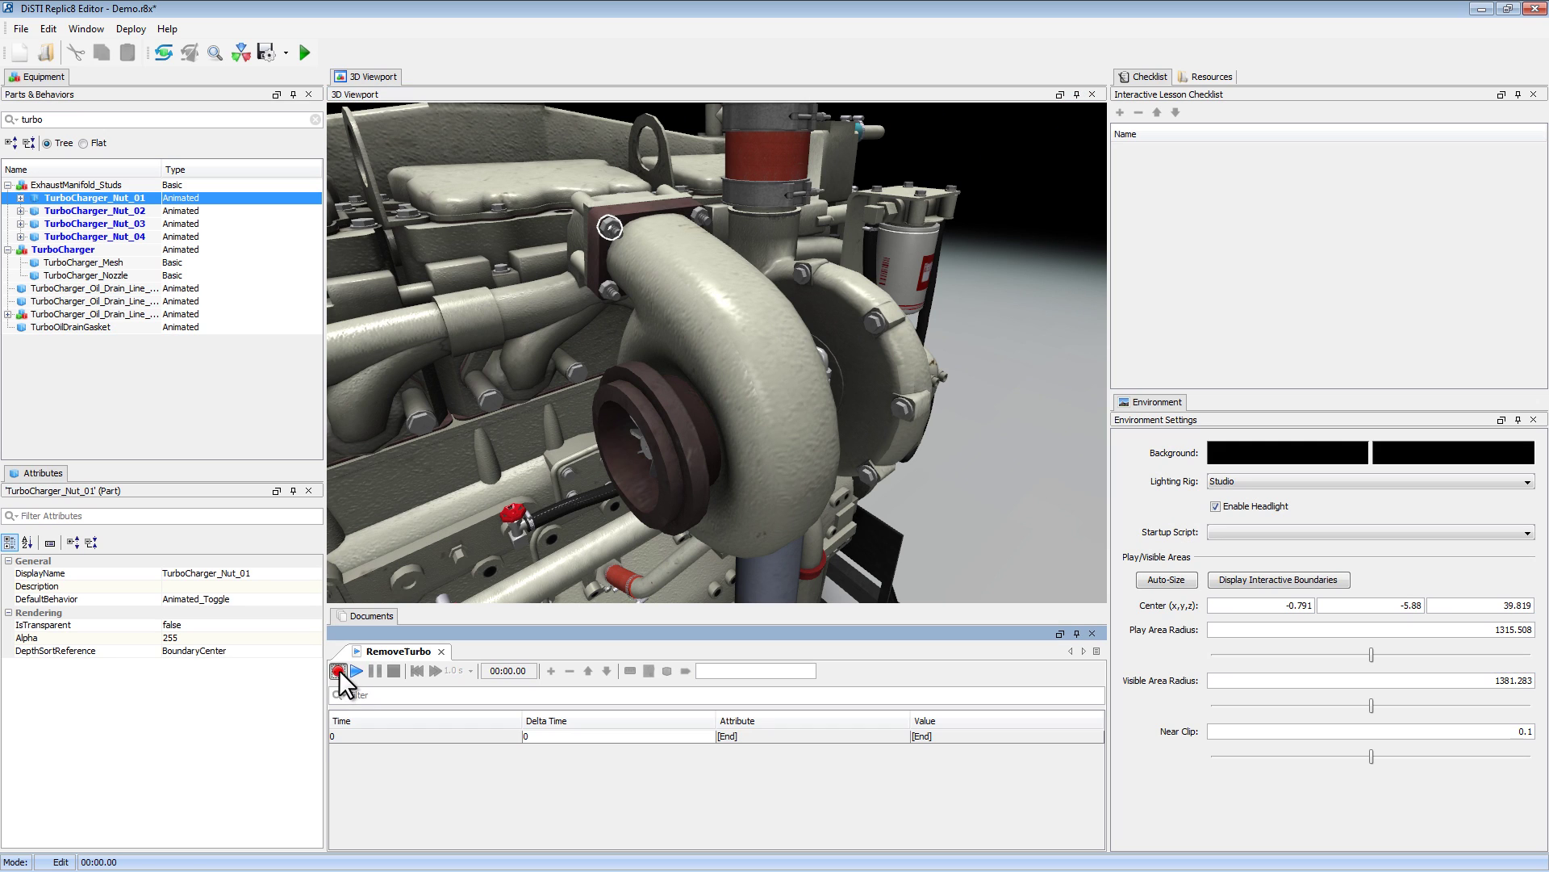
click(609, 226)
click(695, 214)
click(606, 288)
drag(884, 366, 764, 310)
click(729, 266)
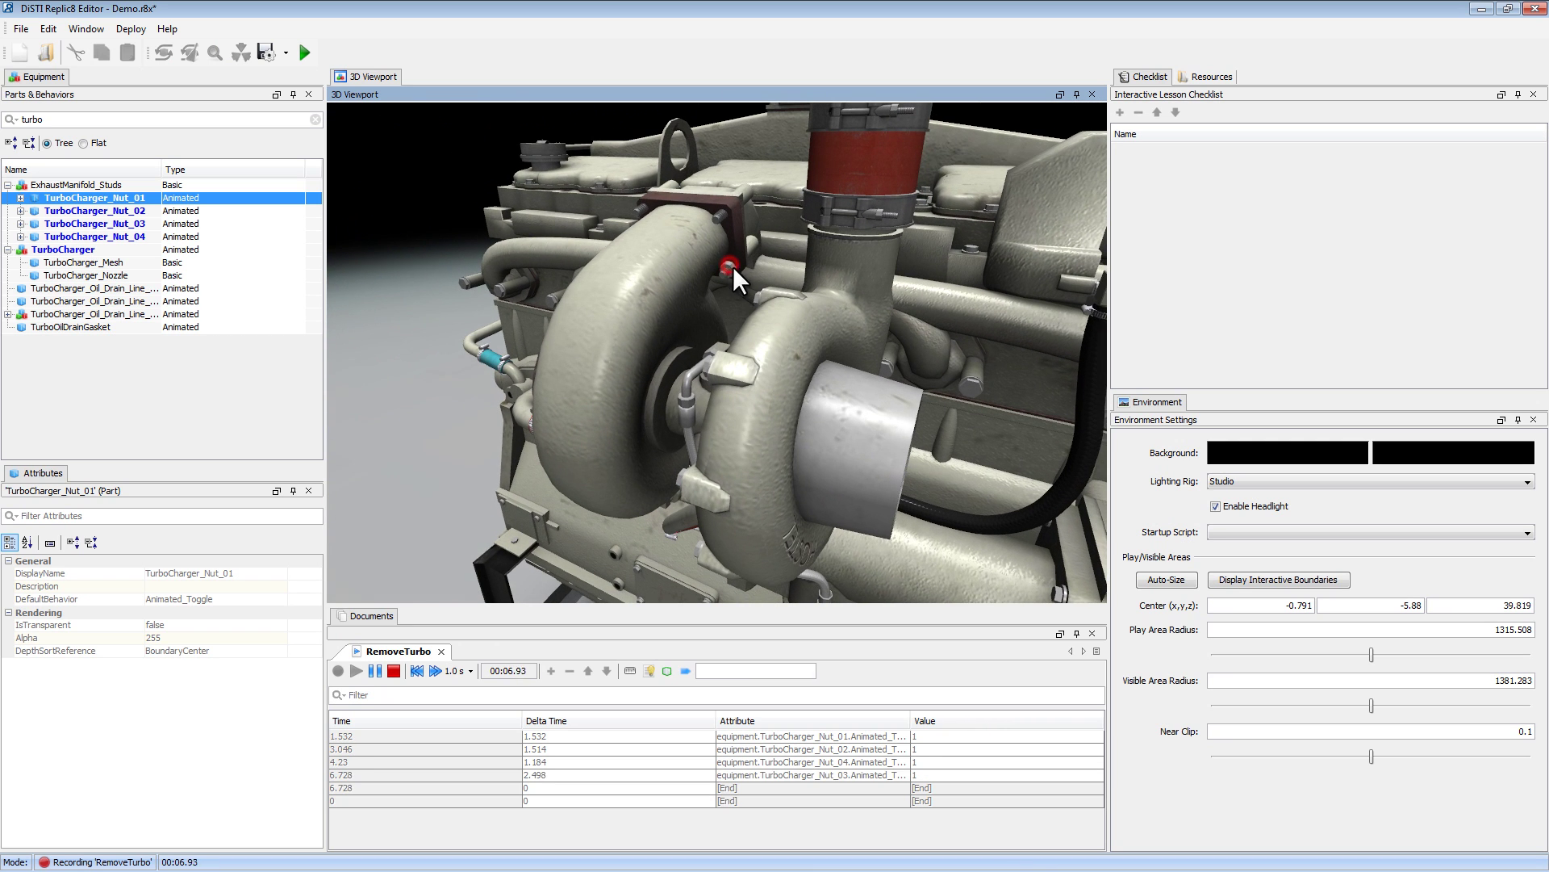
click(655, 289)
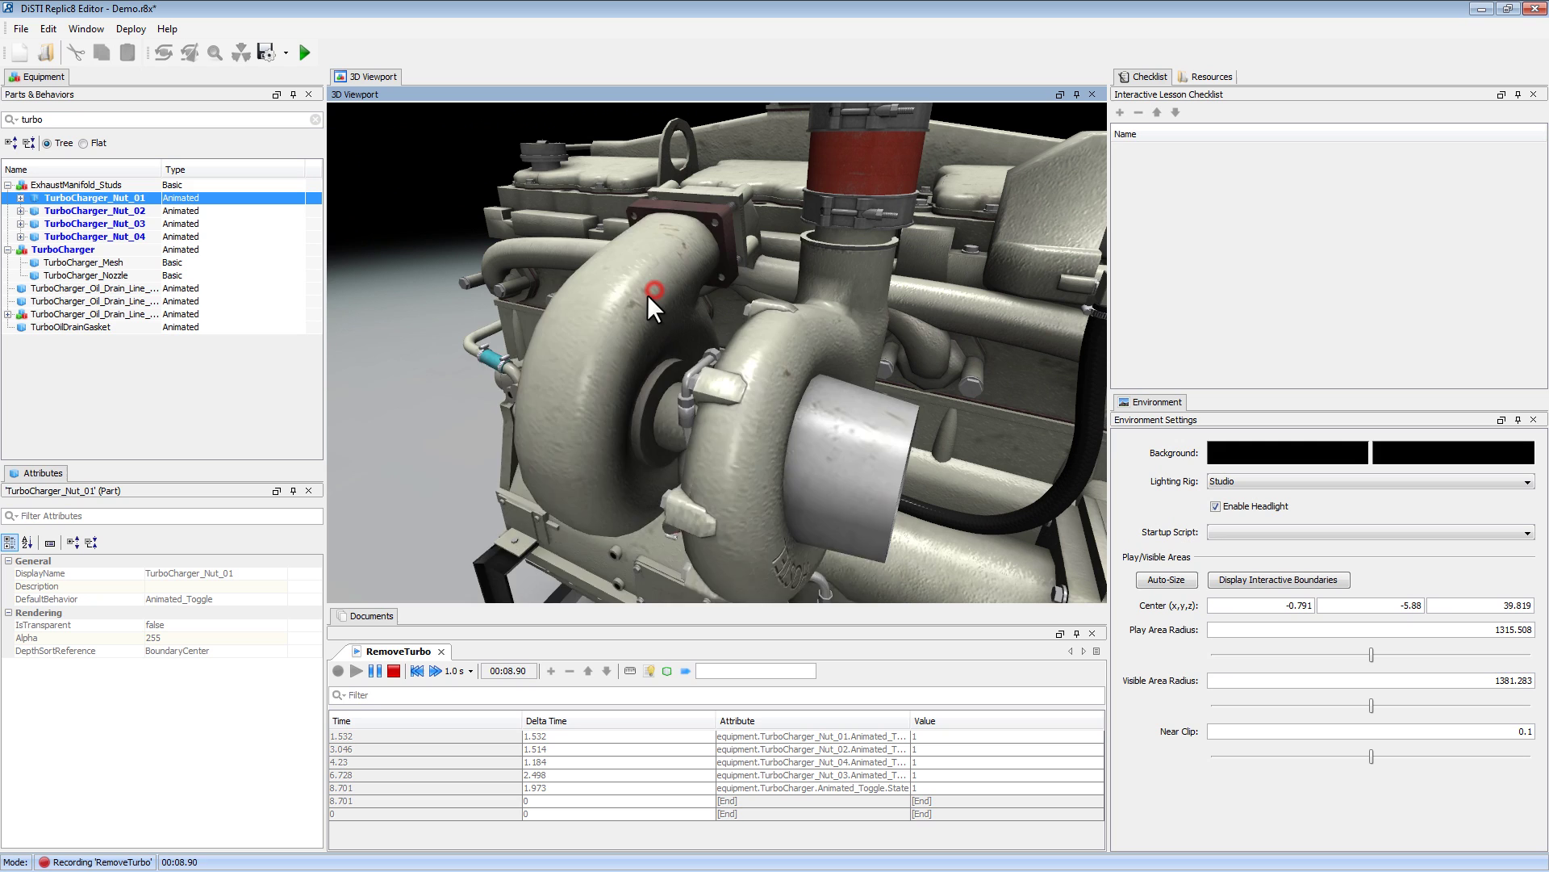
click(395, 671)
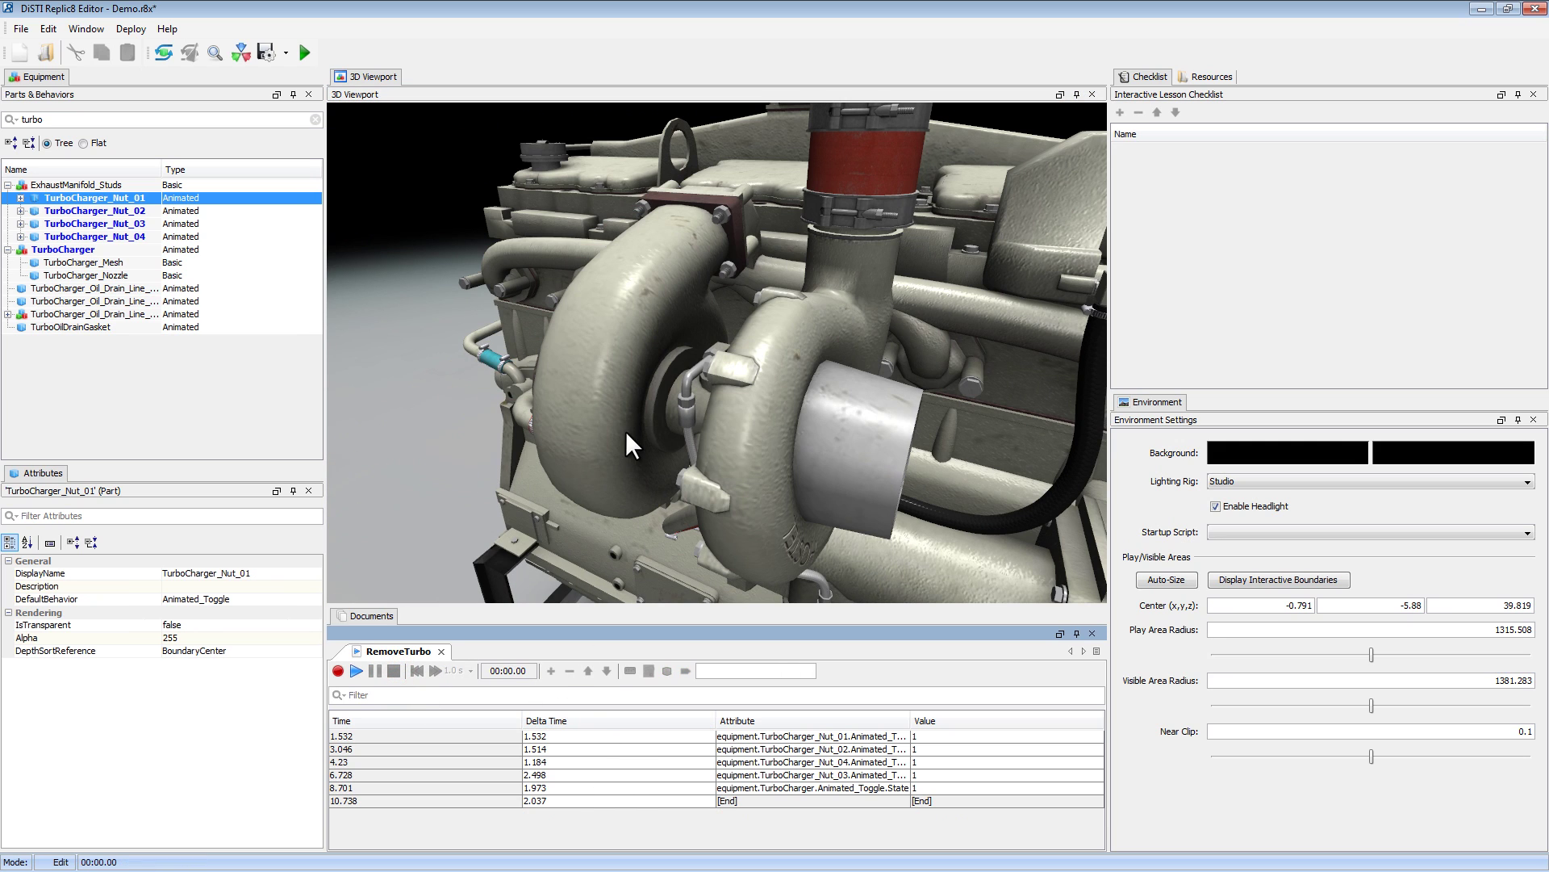
Set the RemoveTurbo delta times to 2 for nut 01, 0.5 for the other three nuts, 1 for the turbocharger and 4 for the end.
click(624, 736)
text(2)
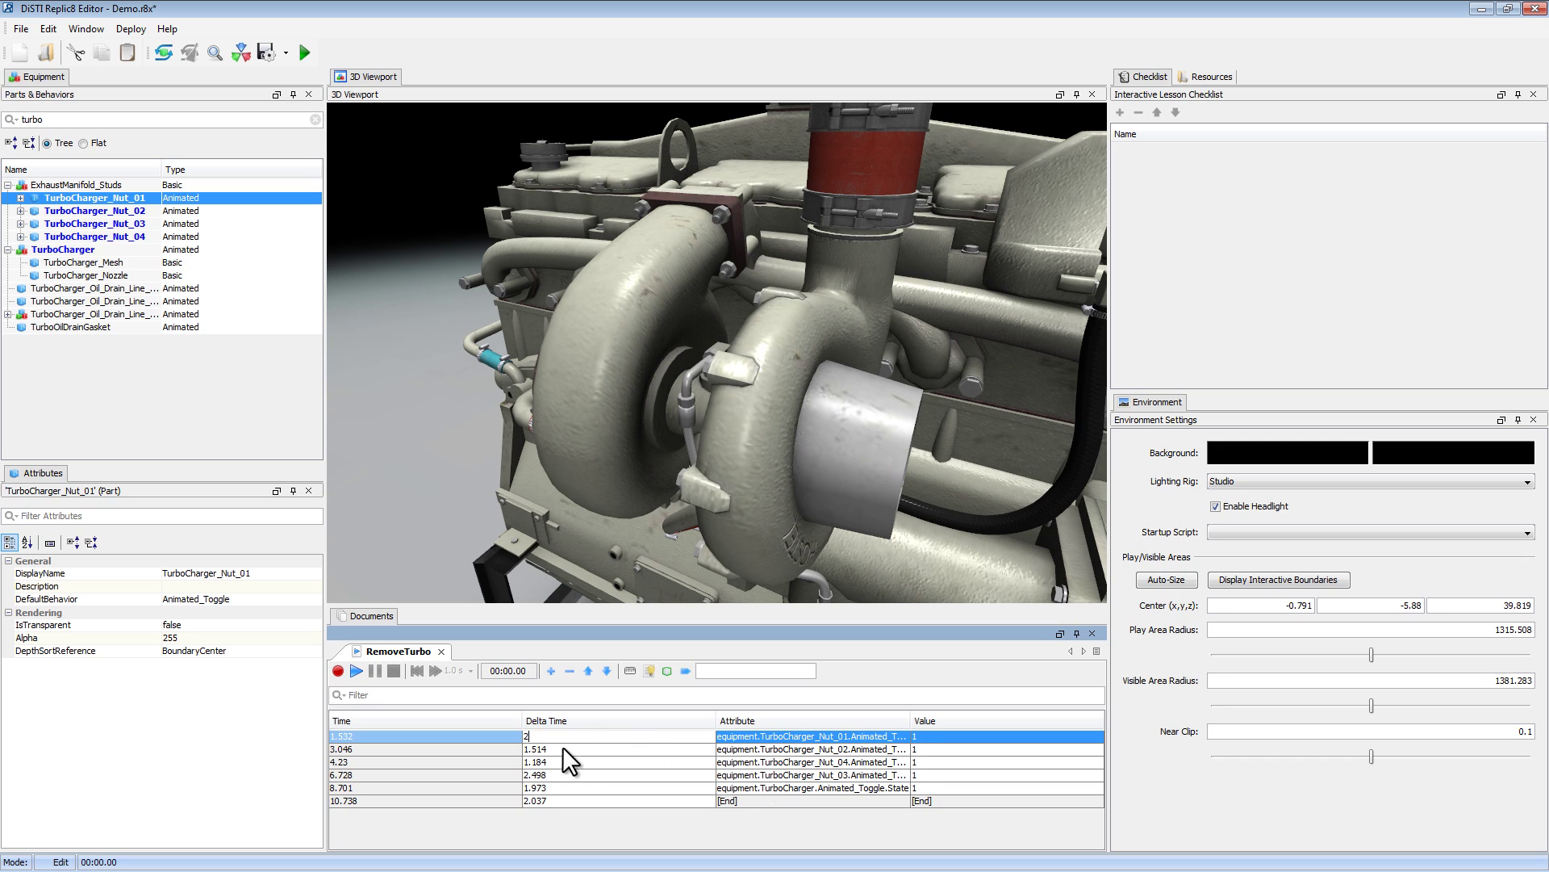
key(Return)
text(0.5)
key(Return)
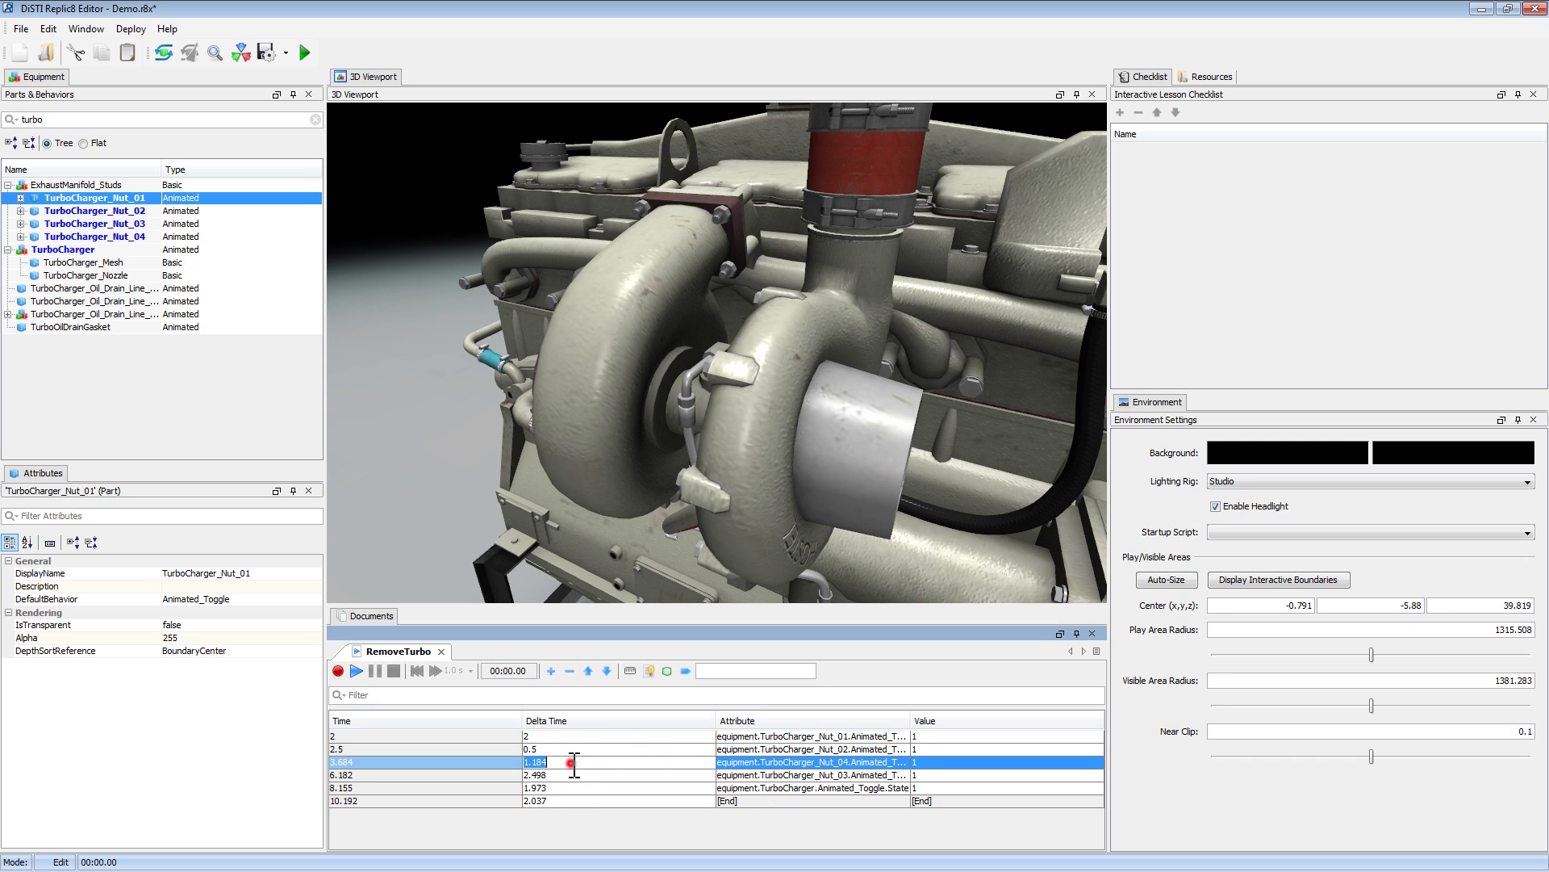
text(0.5)
key(Return)
text(0.5)
key(Return)
text(1)
key(Return)
text(4)
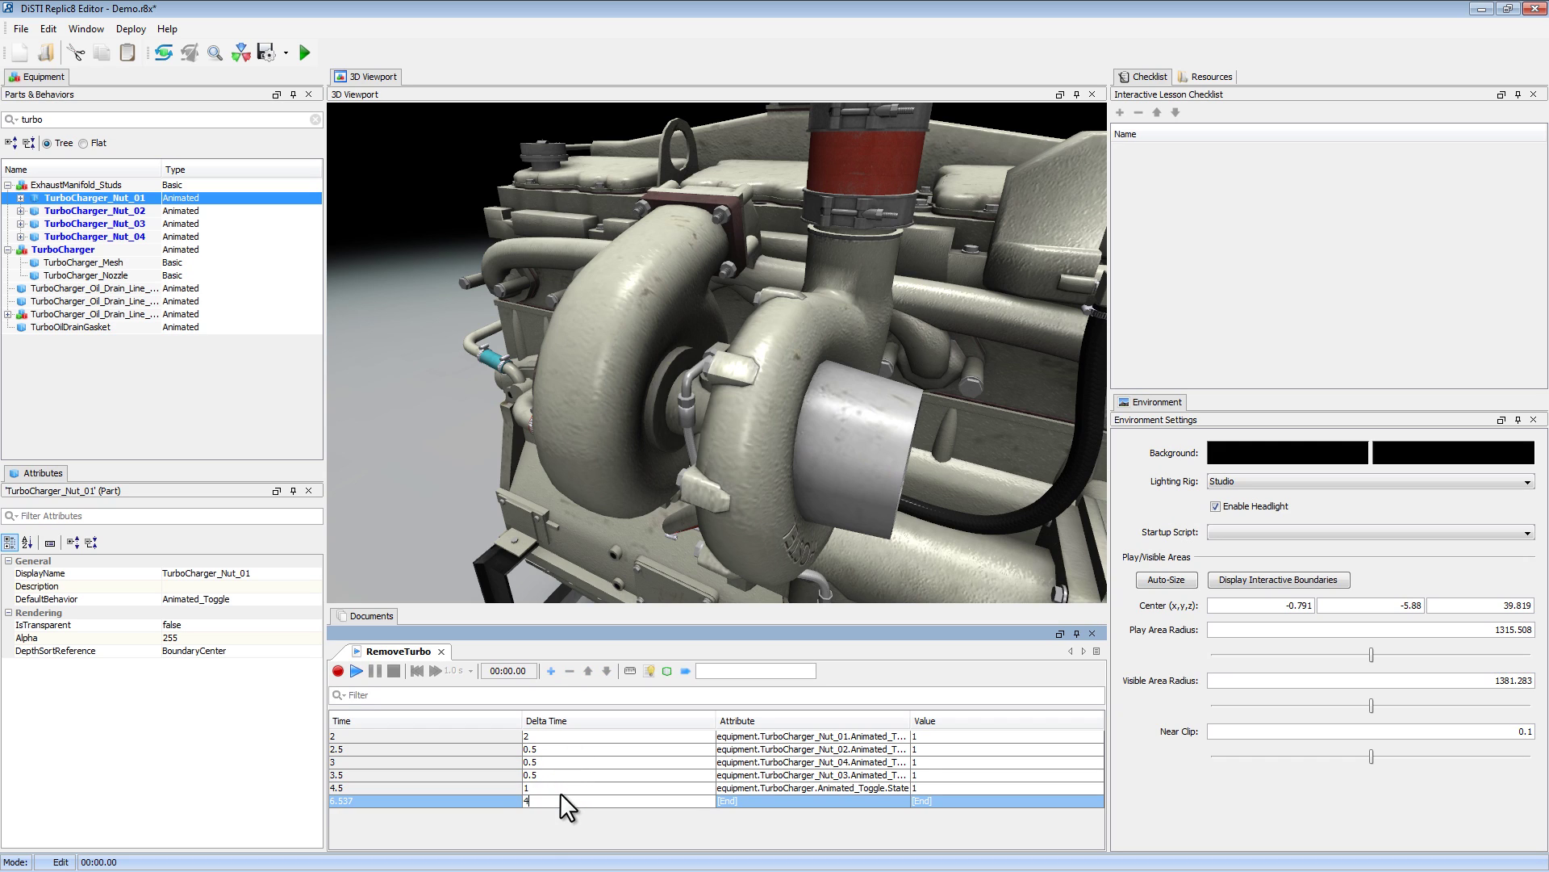
key(Return)
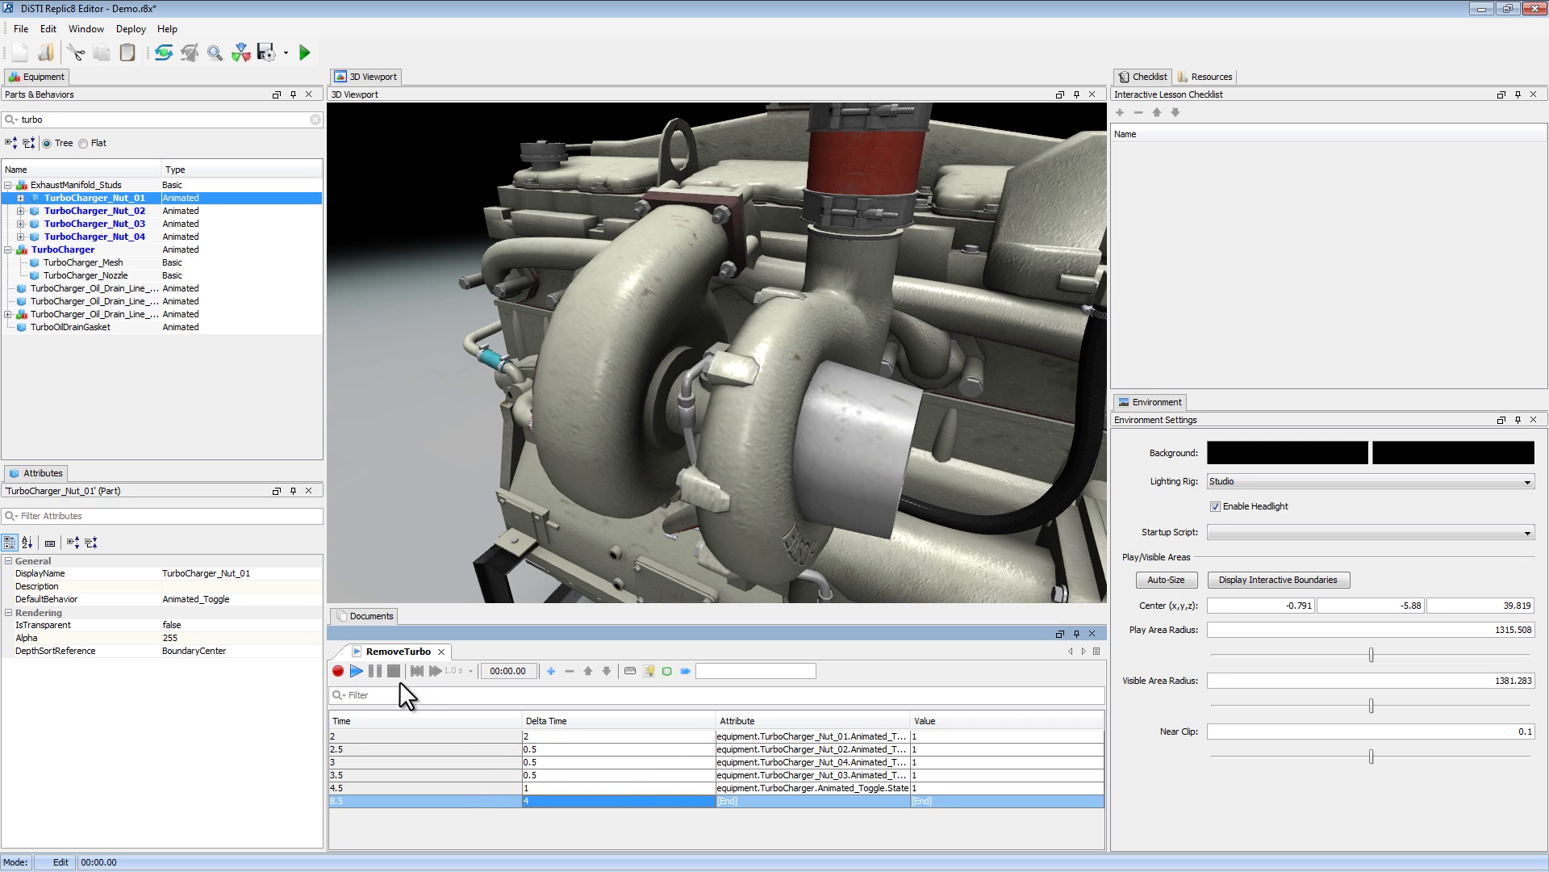
Reorder the RemoveTurbo events so TurboCharger_Nut_03 comes before TurboCharger_Nut_04, and widen the Attribute column to show the full names.
click(460, 774)
click(588, 671)
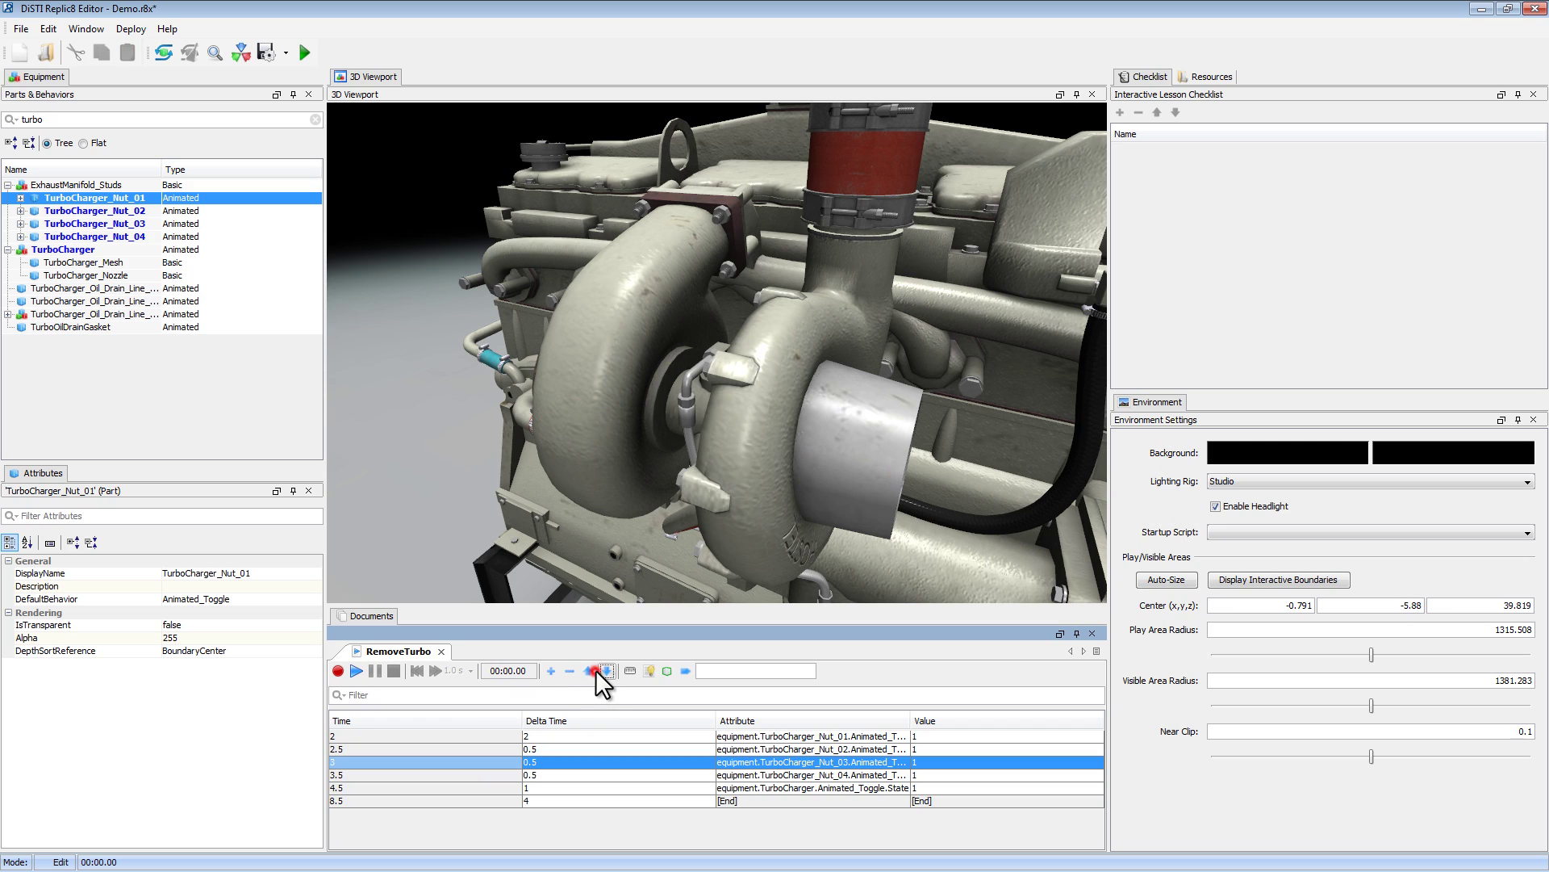
click(589, 670)
click(607, 670)
click(607, 671)
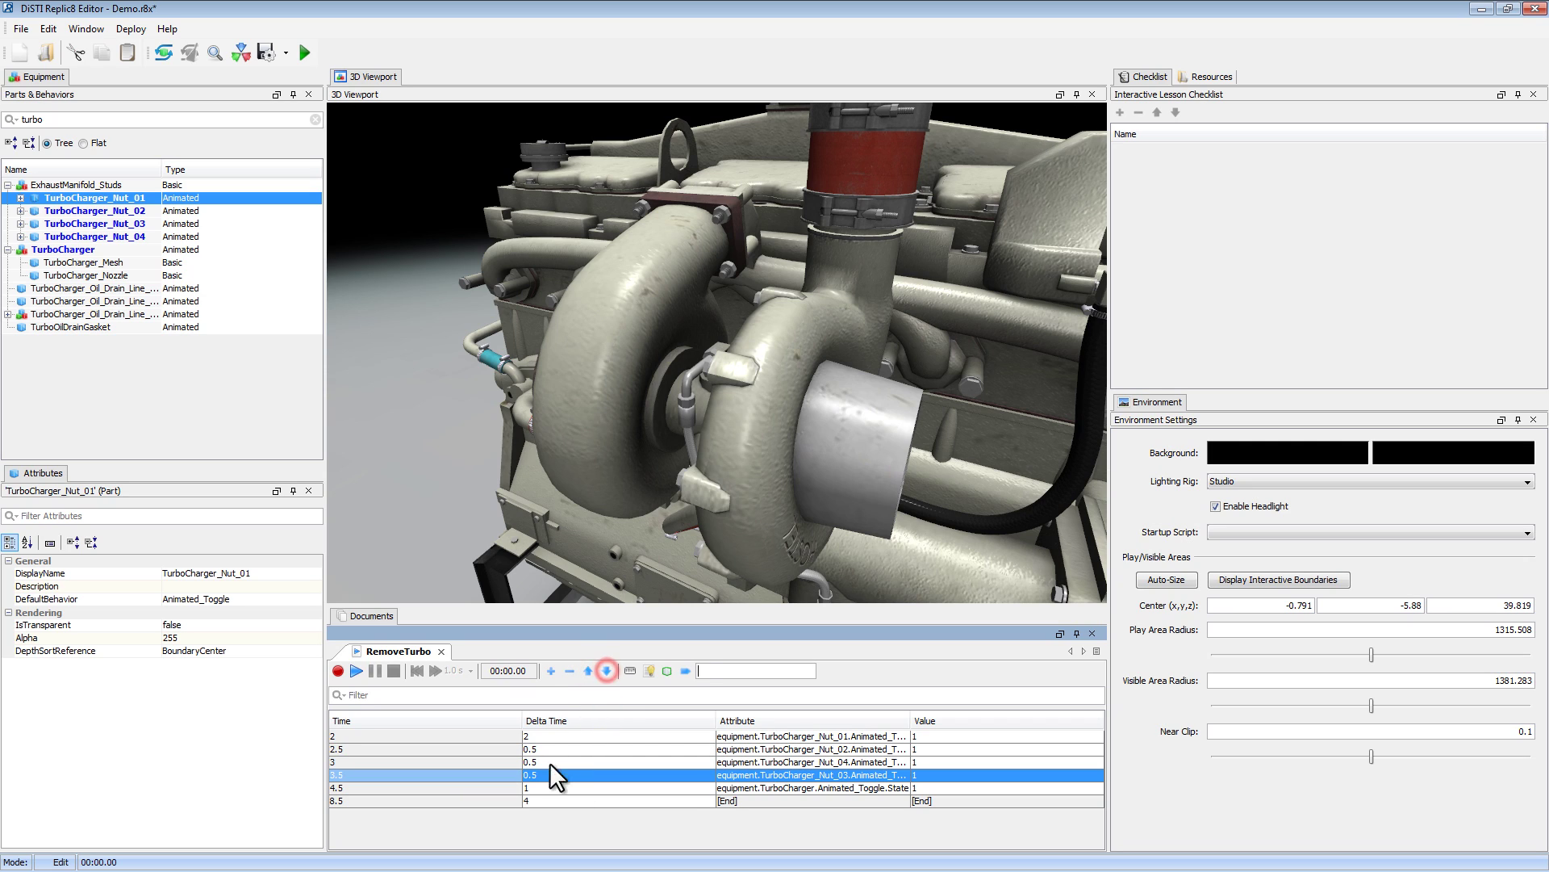
drag(910, 720, 983, 715)
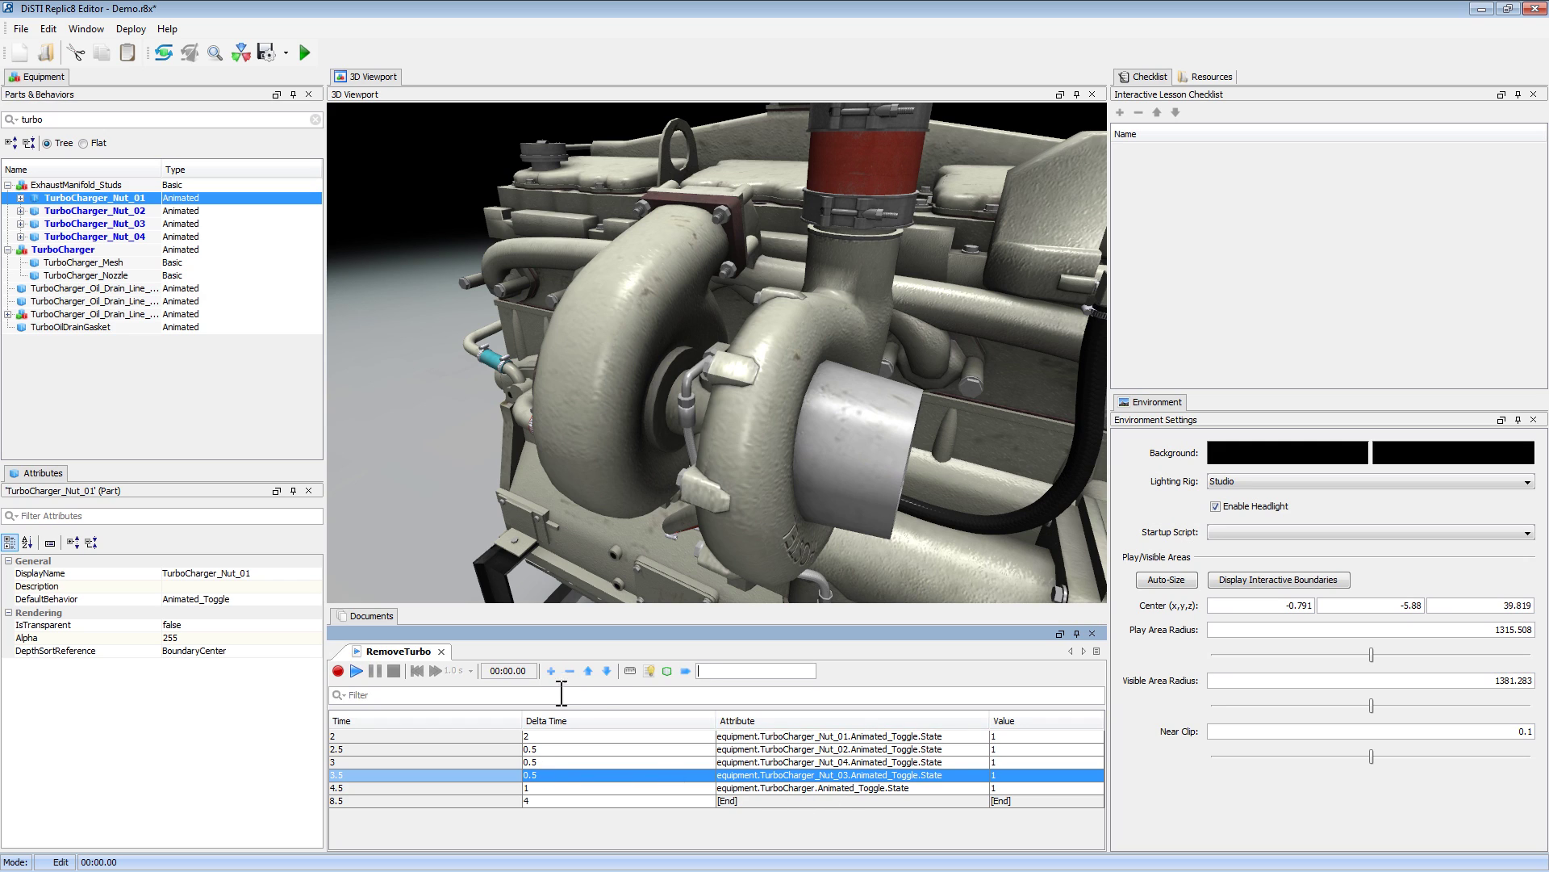
click(588, 670)
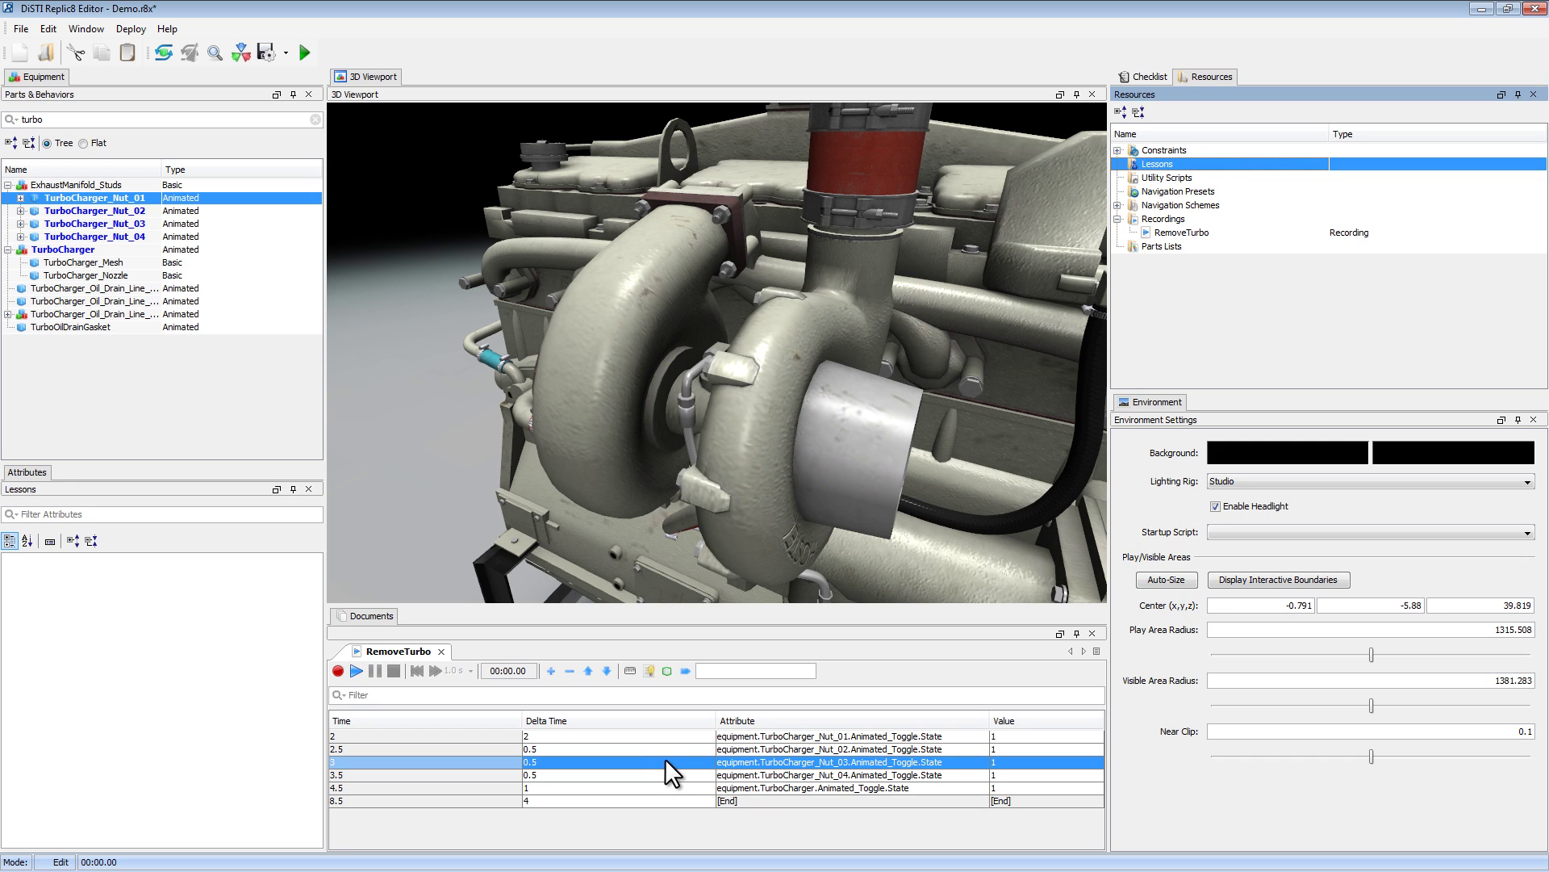
Create a playback lesson named Remove Turbo Tutorial that uses the RemoveTurbo recording.
right_click(1178, 163)
click(1230, 172)
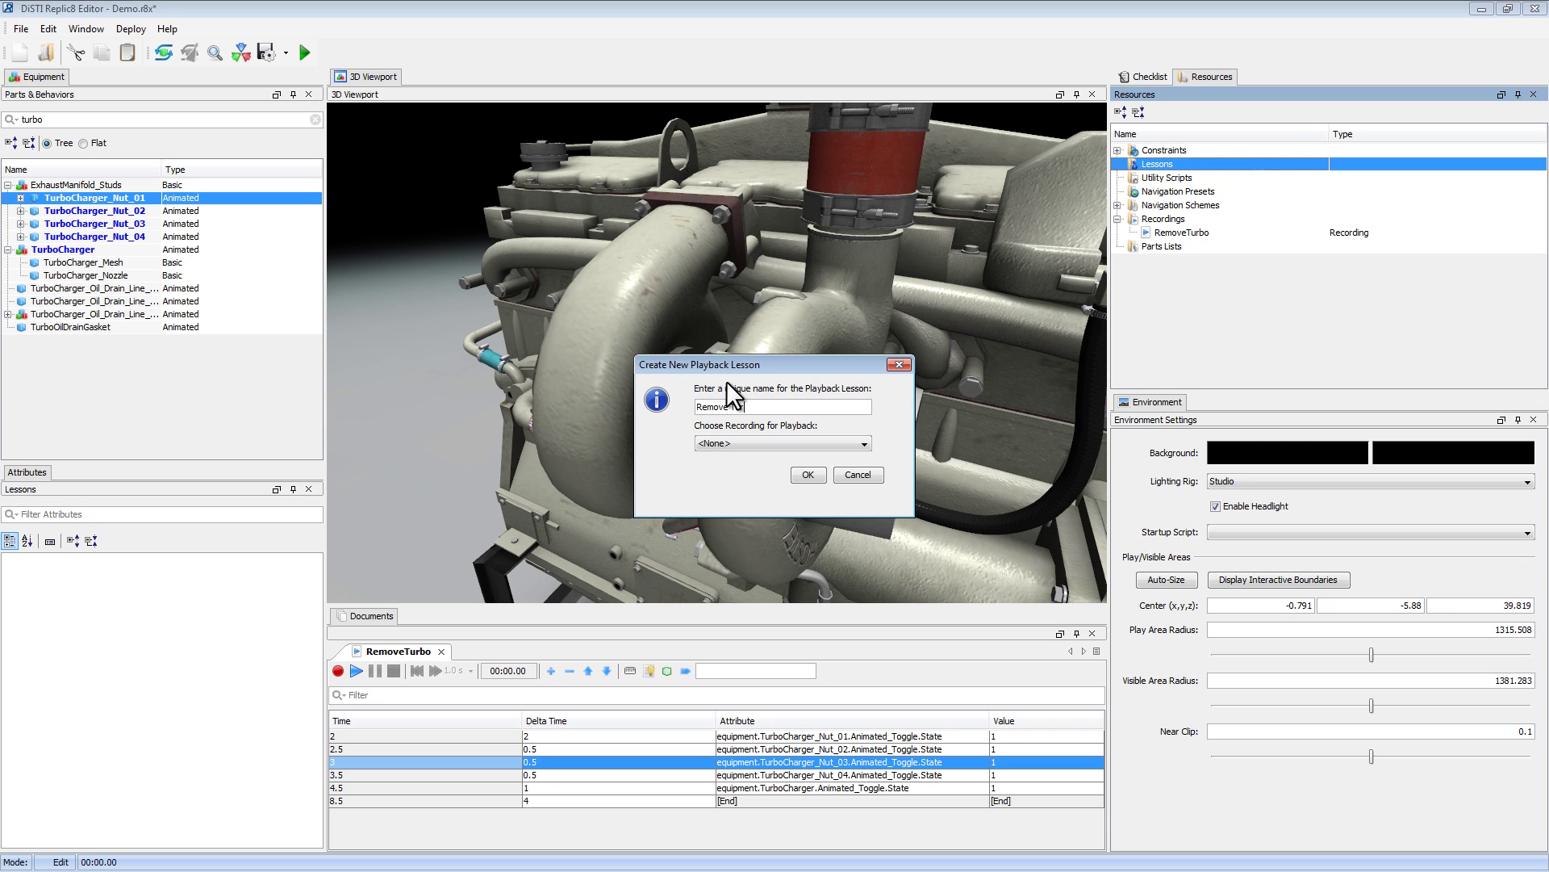
text(Remove Turbo Tutorial)
click(768, 442)
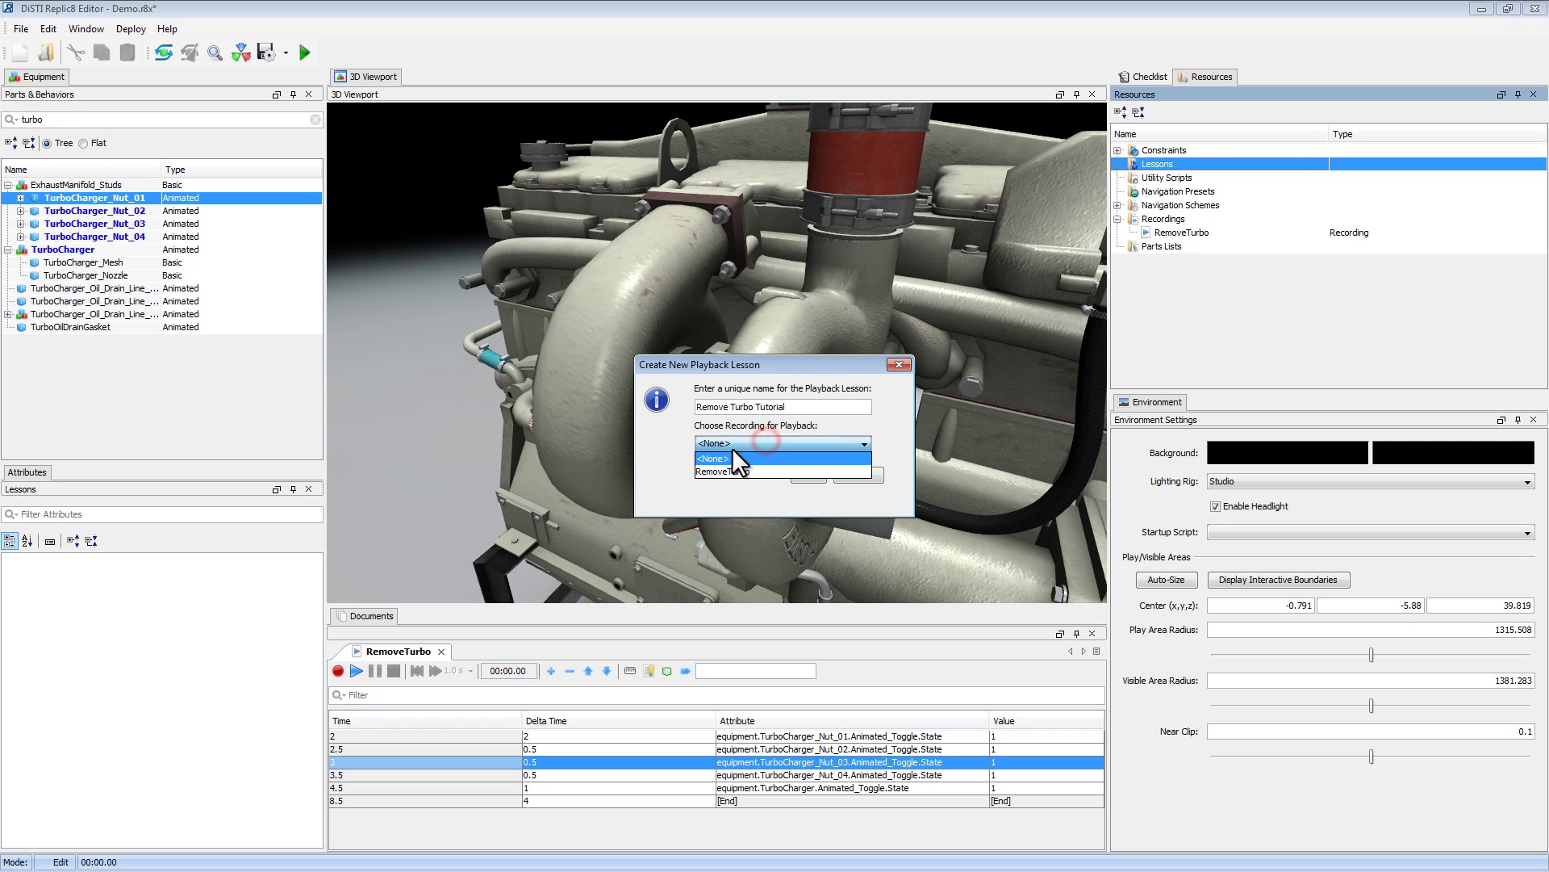
click(714, 471)
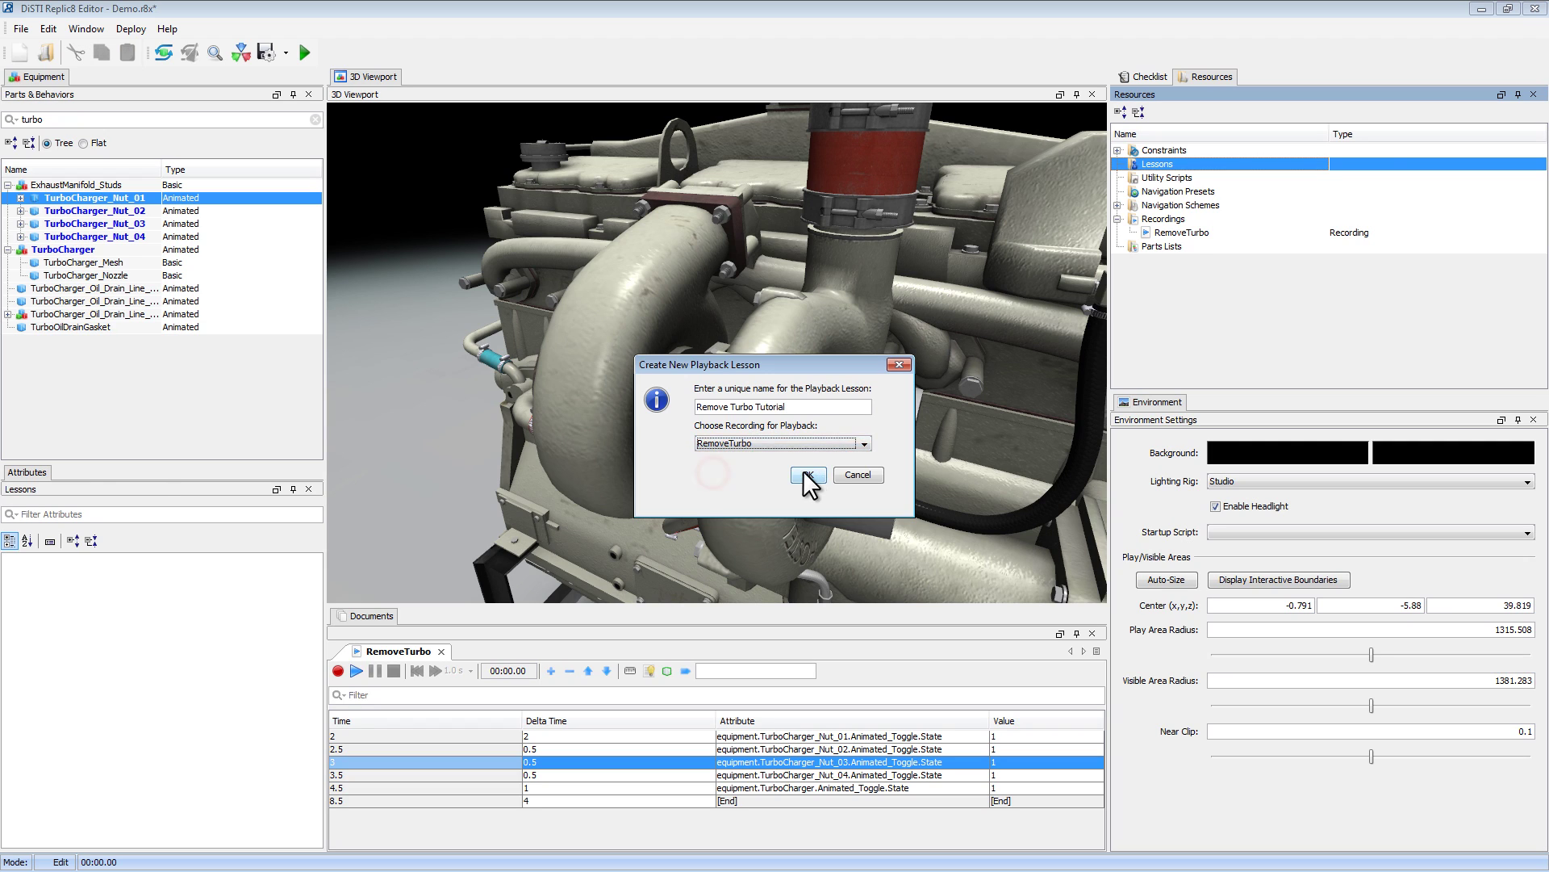
click(802, 473)
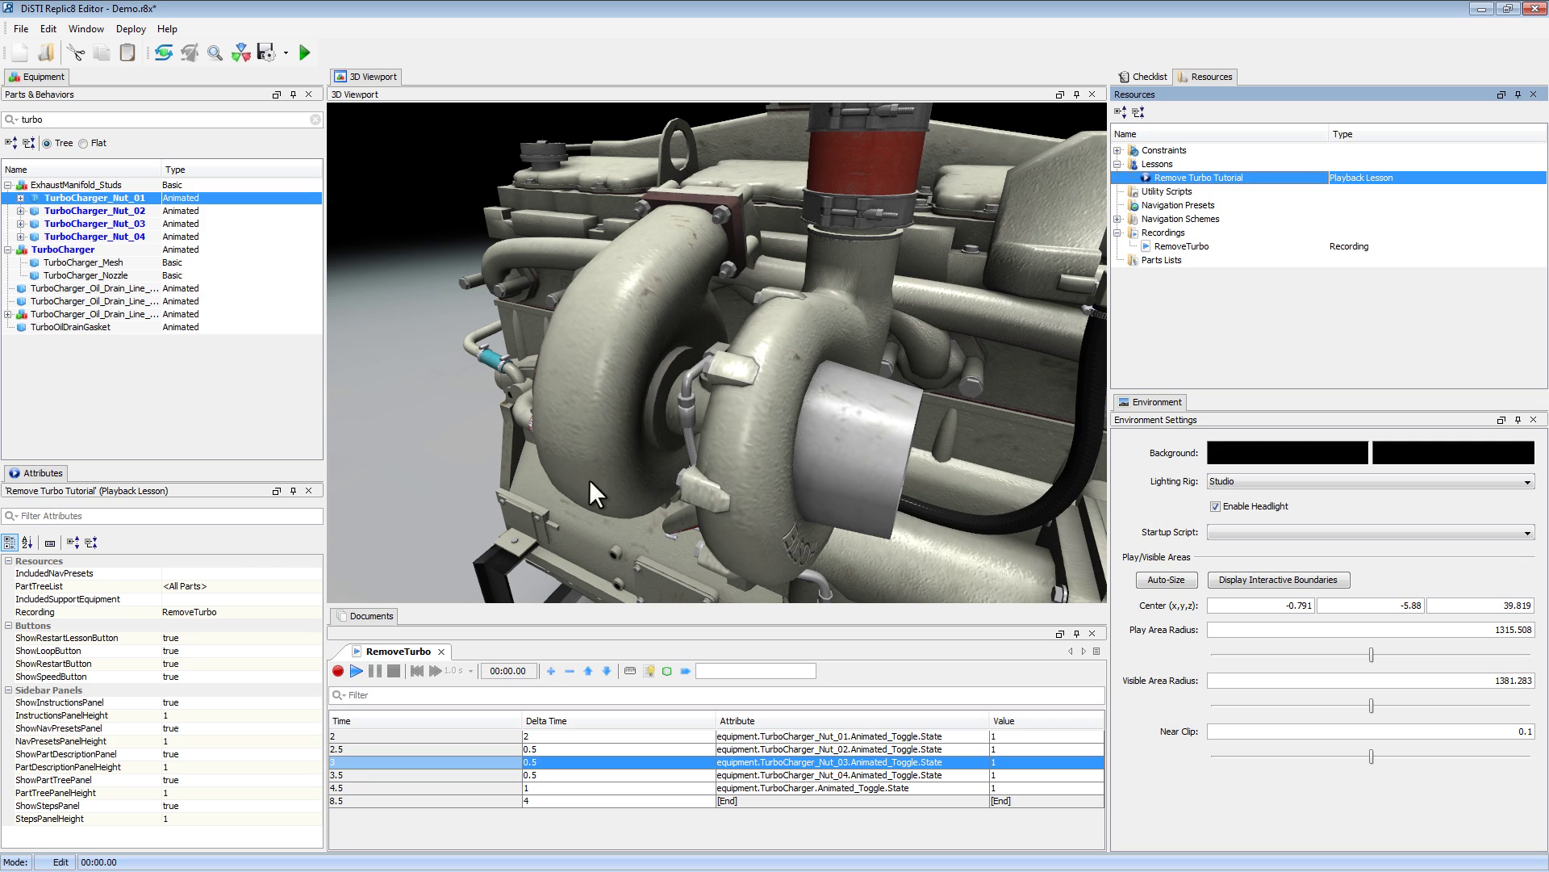
click(40, 609)
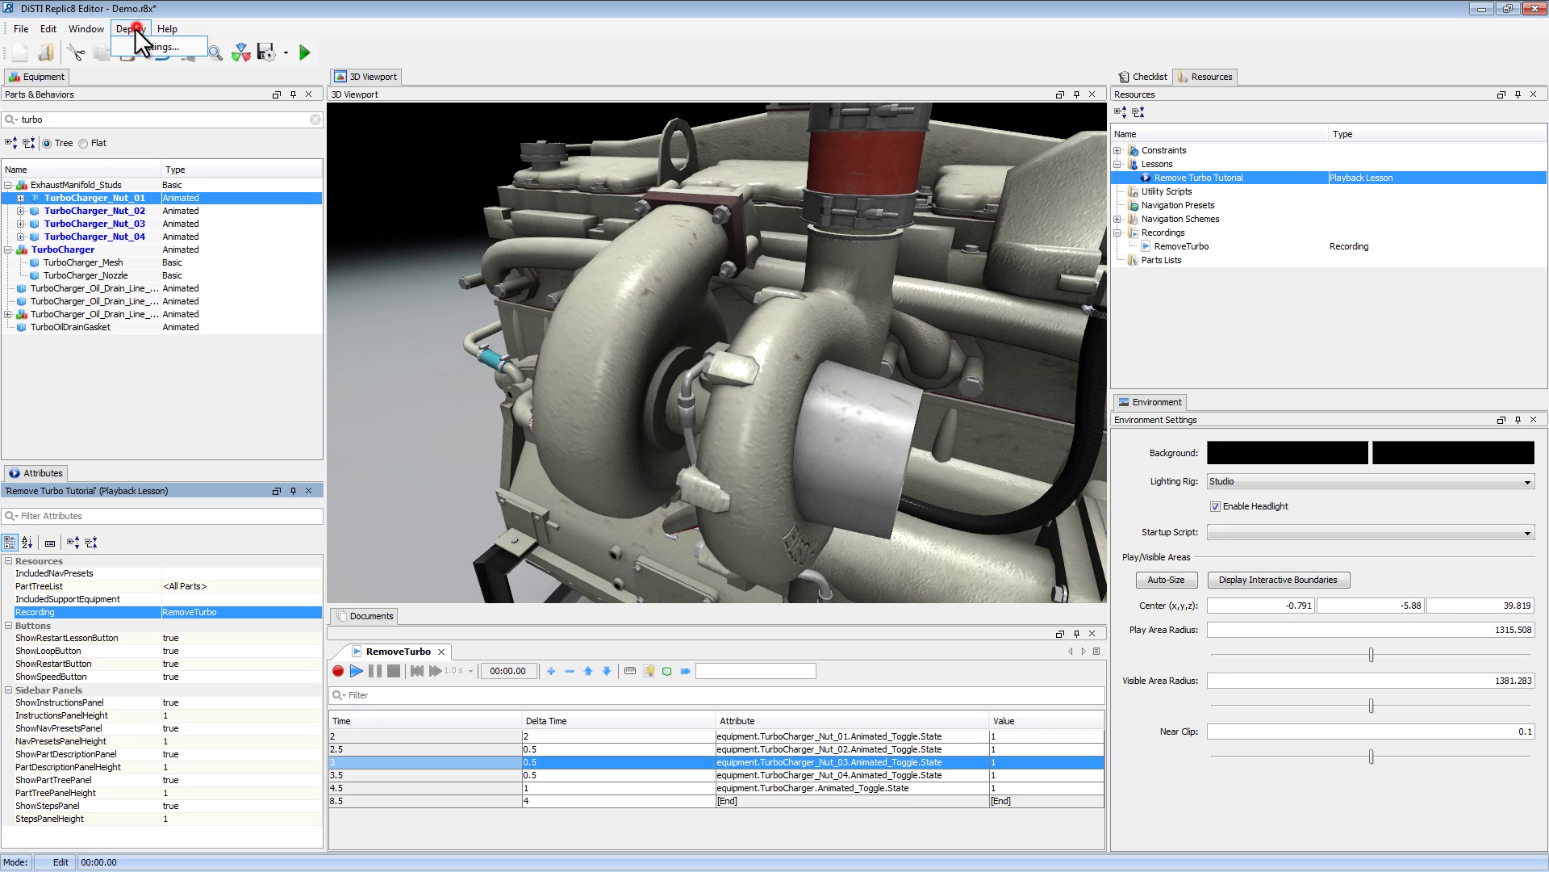
In the deployment settings, use Splash Screen.png from the Desktop as the lesson select screen image.
click(133, 47)
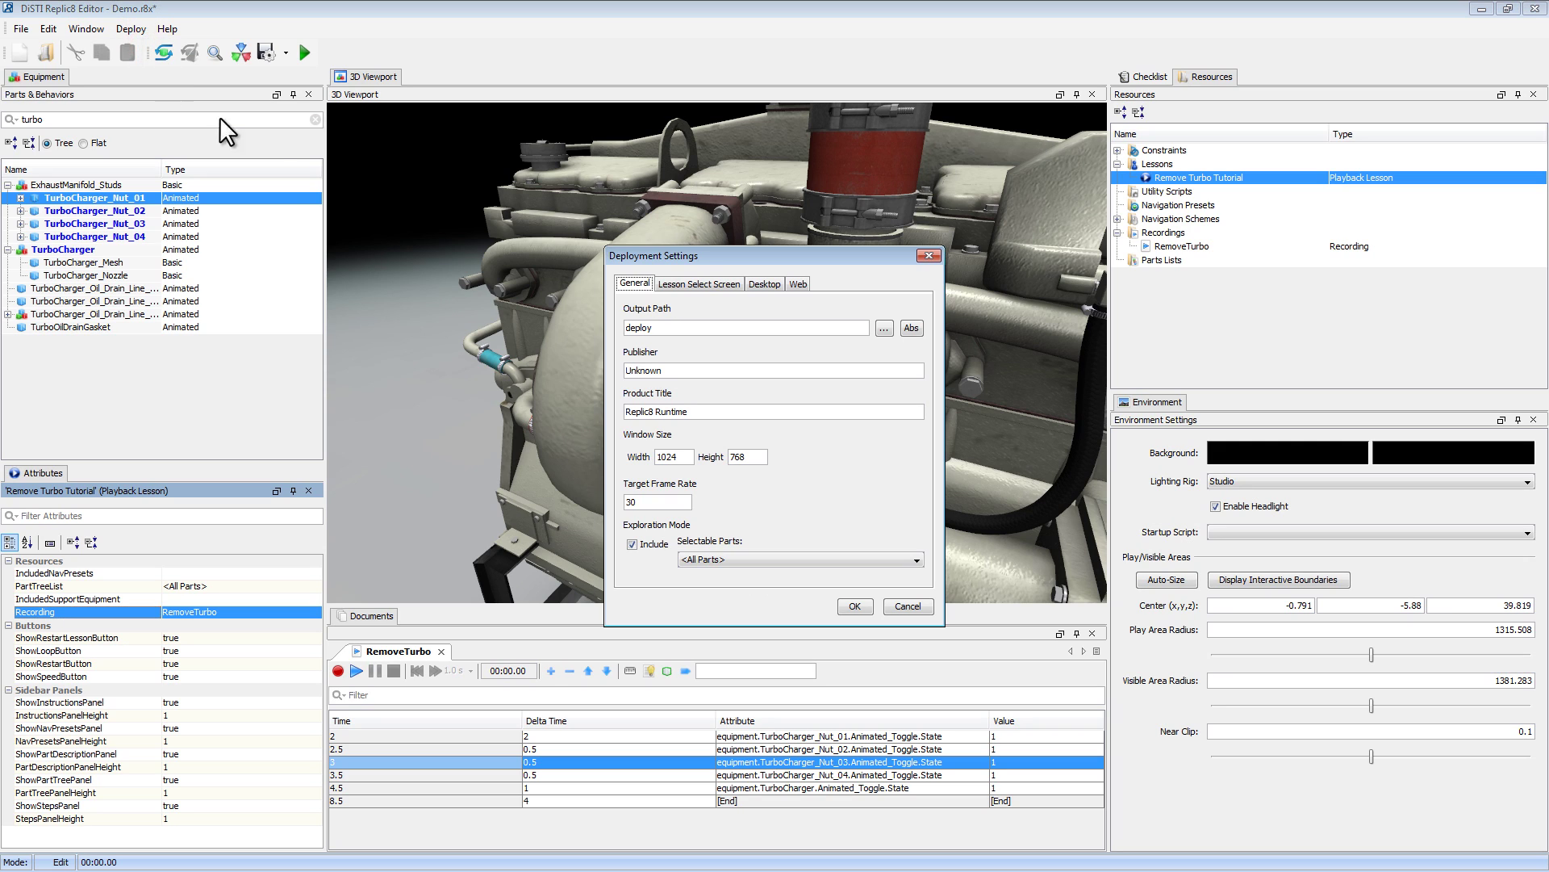
click(691, 283)
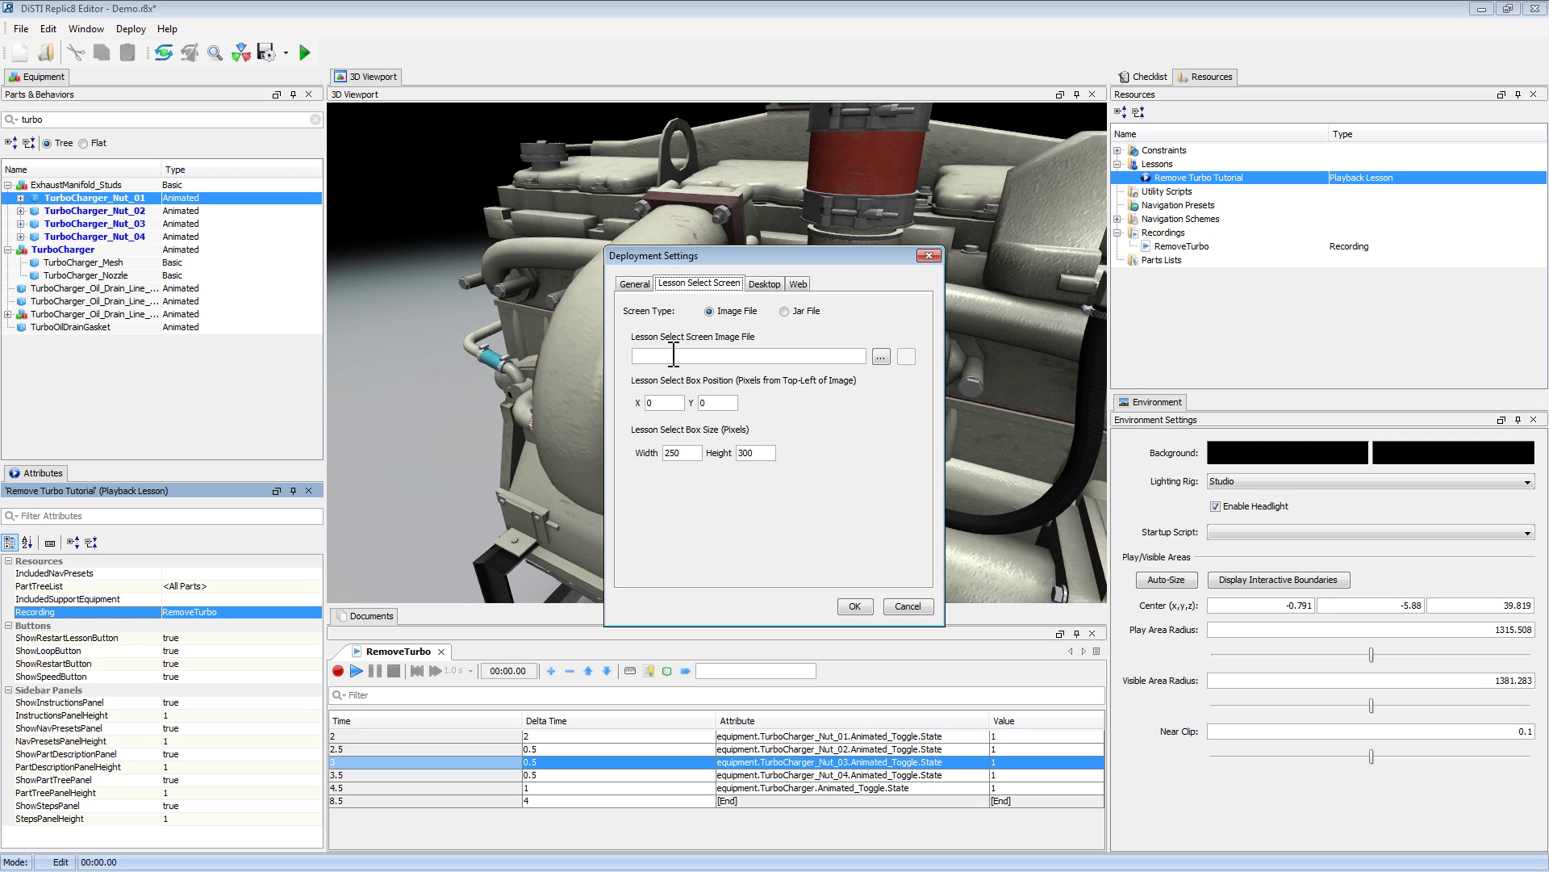
click(881, 356)
click(666, 284)
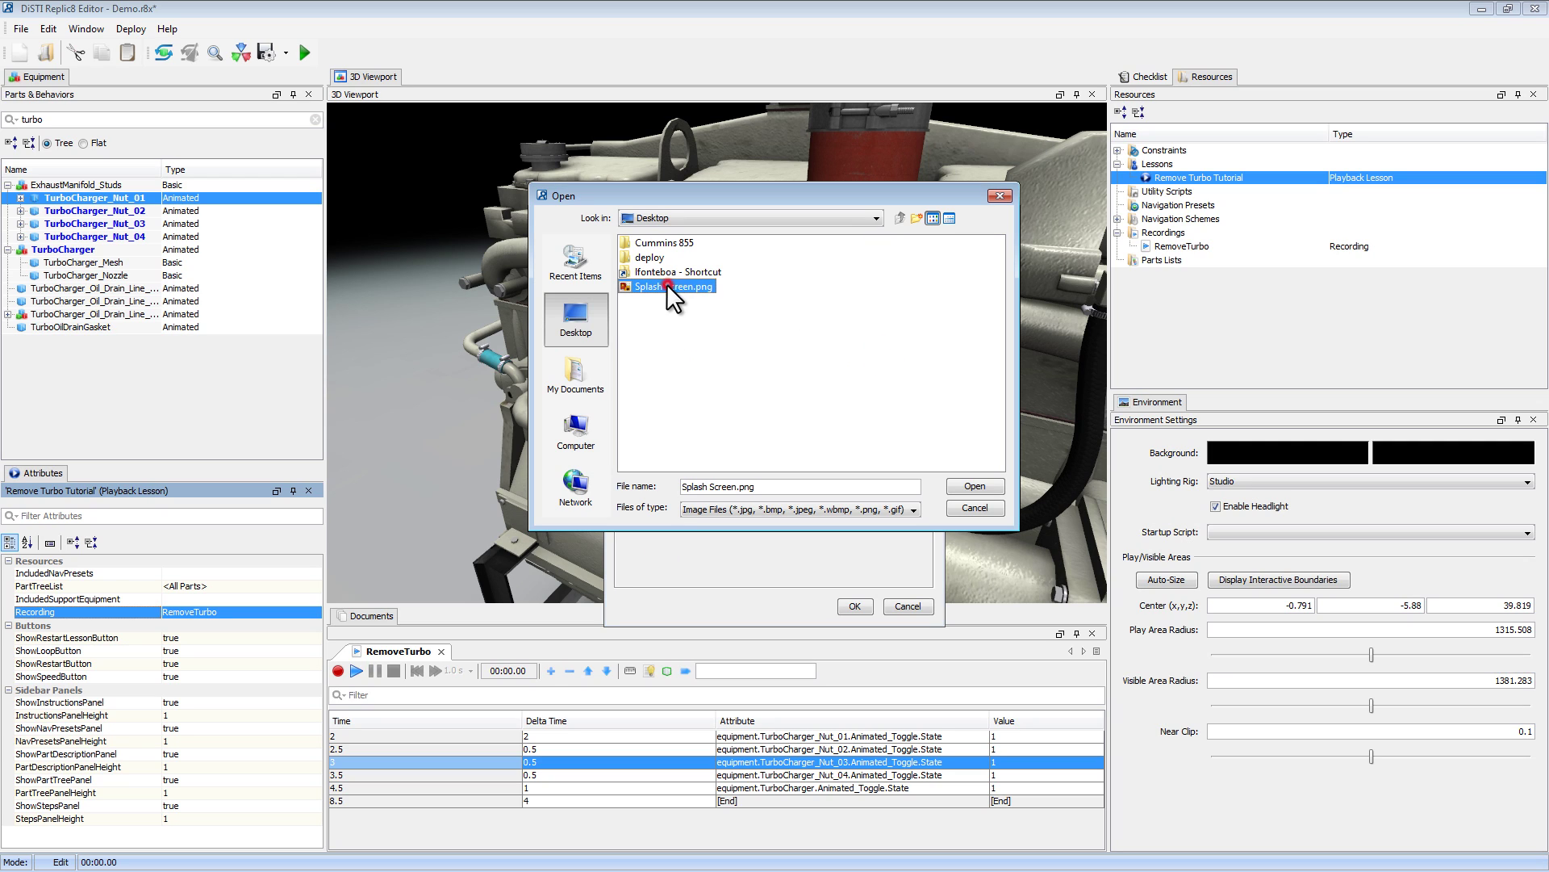
click(971, 485)
Position the lesson select box at X 36, Y 338, size it to 426 by 172 pixels, and accept the deployment settings.
drag(673, 402, 622, 399)
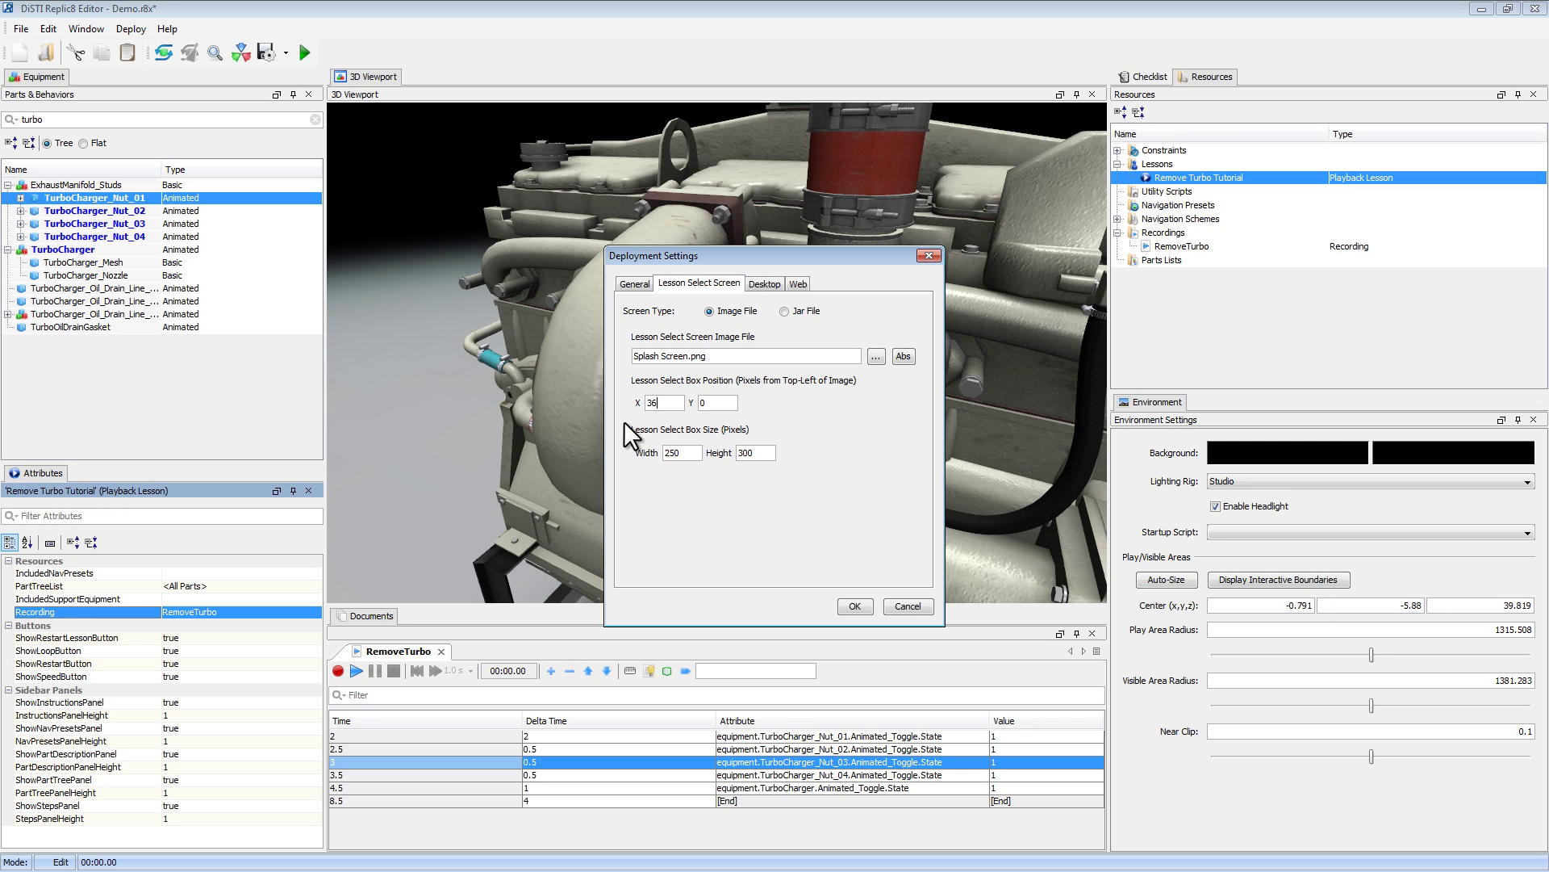
text(338)
text(250)
key(shift+Home)
text(426)
key(Tab)
text(172)
click(855, 606)
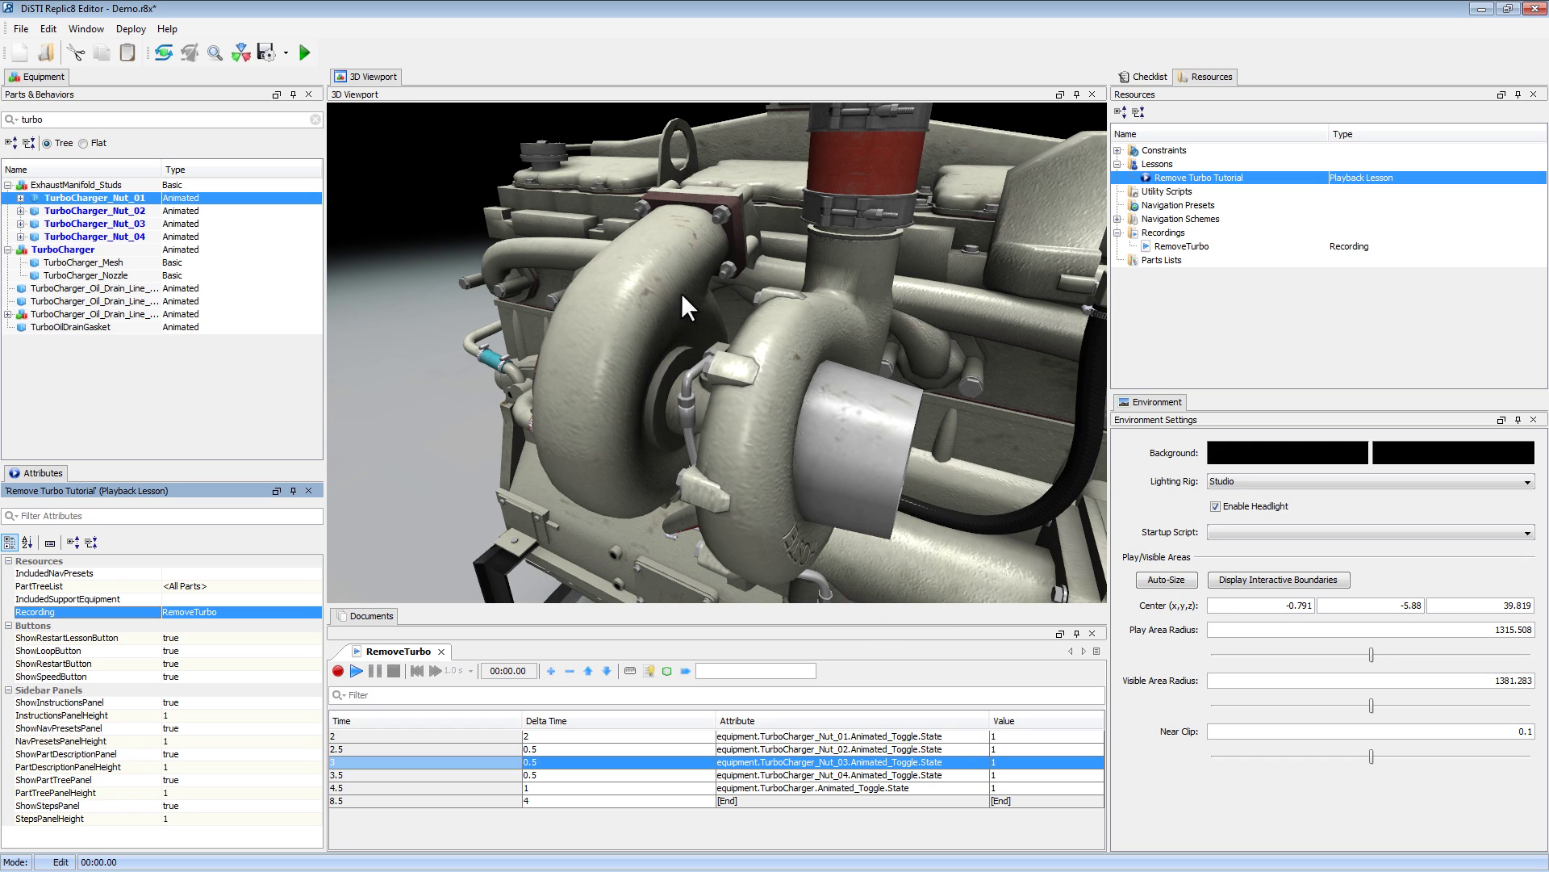
Run the trainer in the Replic8 Runtime and play the Remove Turbo Tutorial lesson.
click(304, 55)
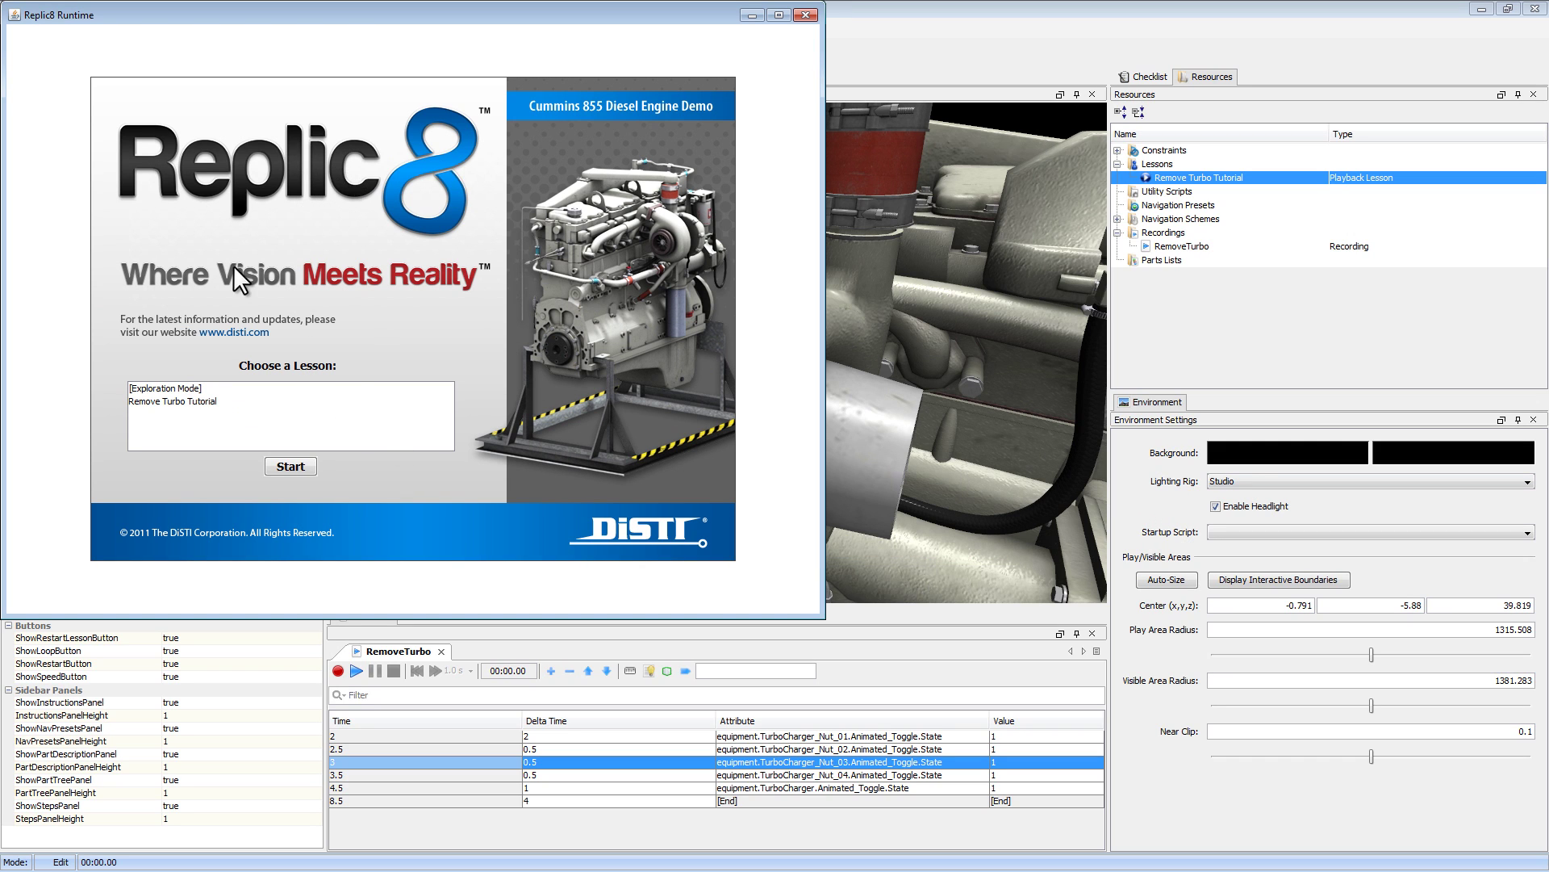
click(167, 401)
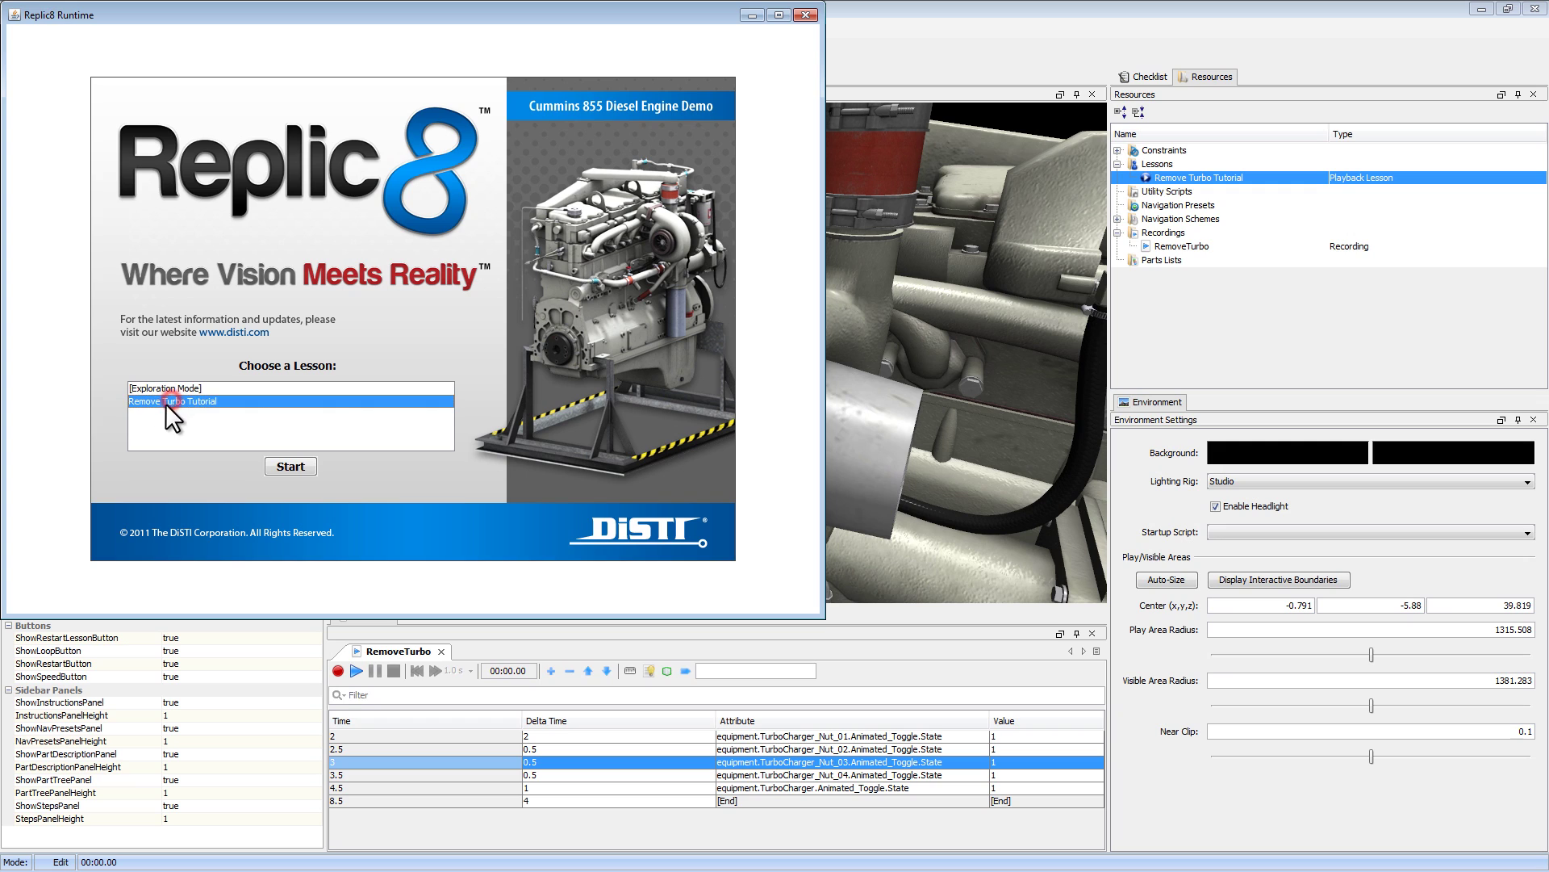
click(289, 467)
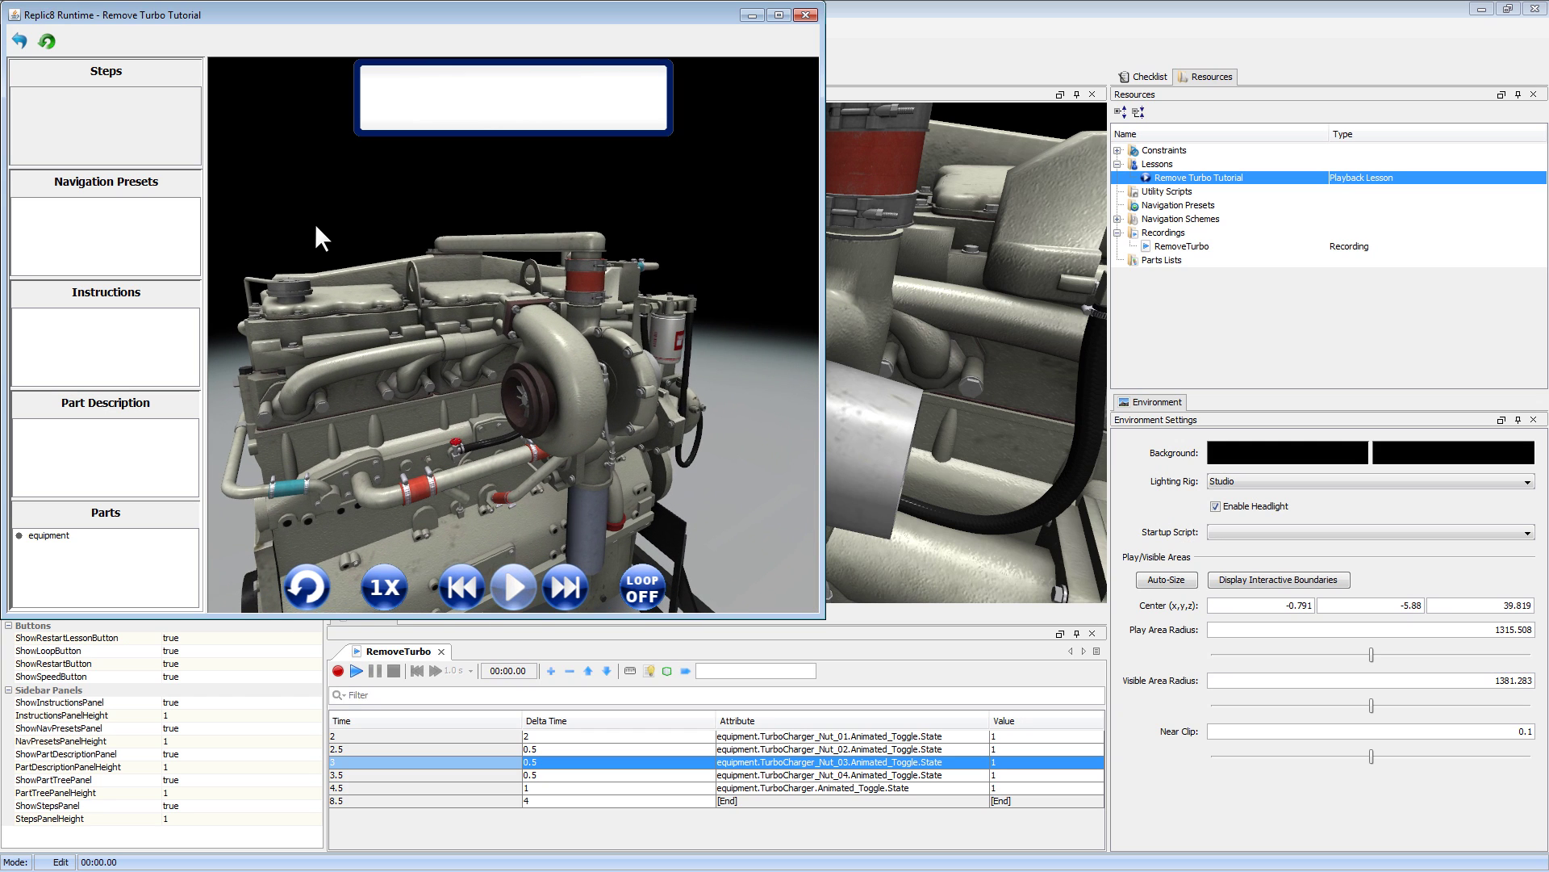
click(502, 583)
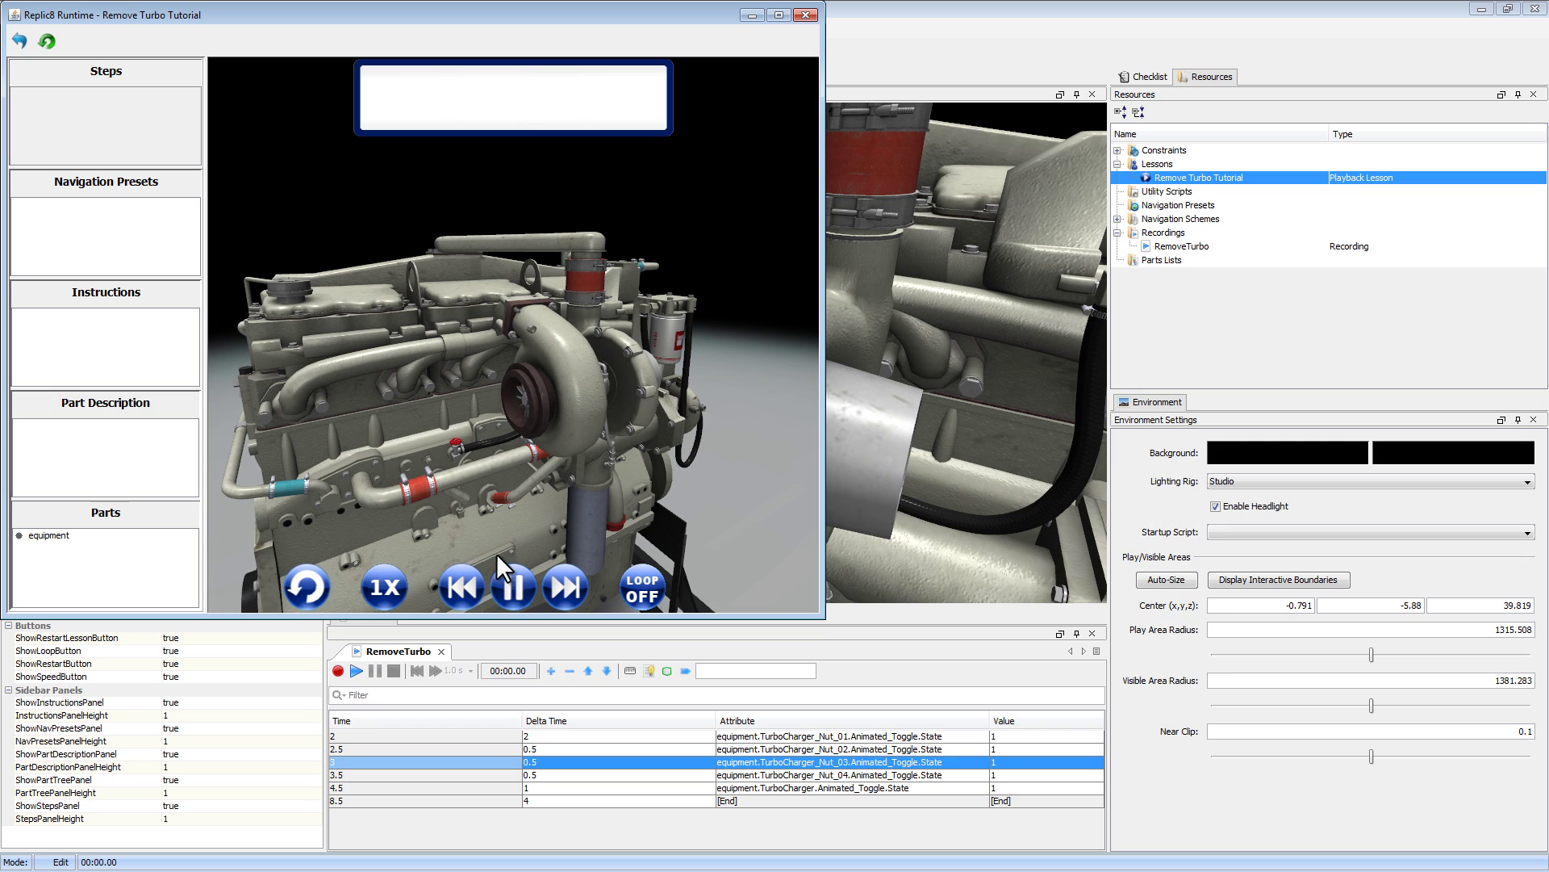
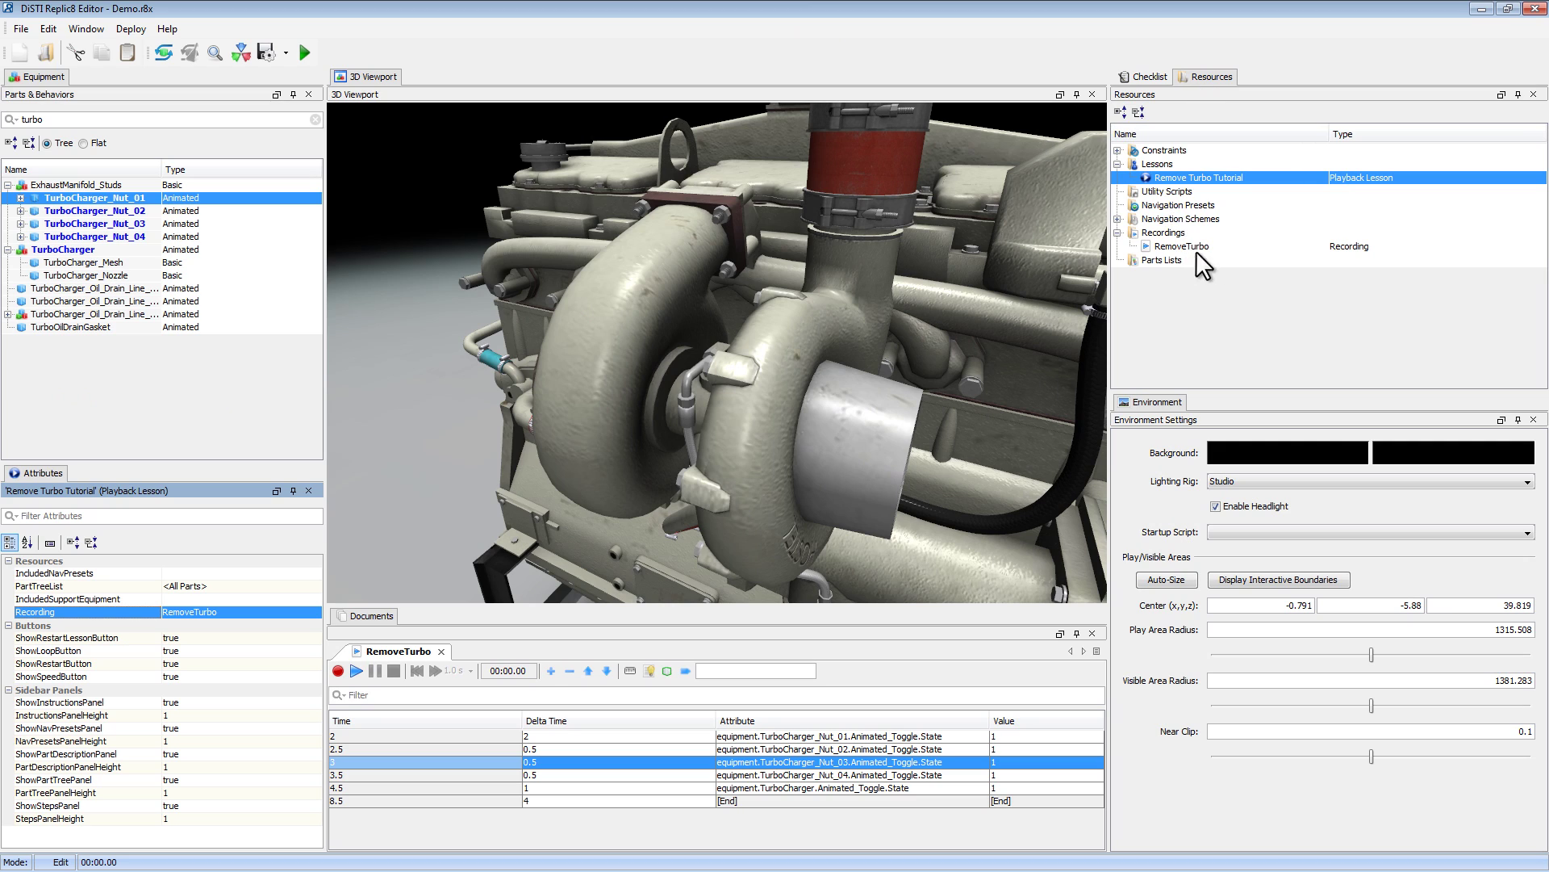
Create a free navigation preset named TurboCAM from the current close-up view of the turbocharger.
right_click(1174, 205)
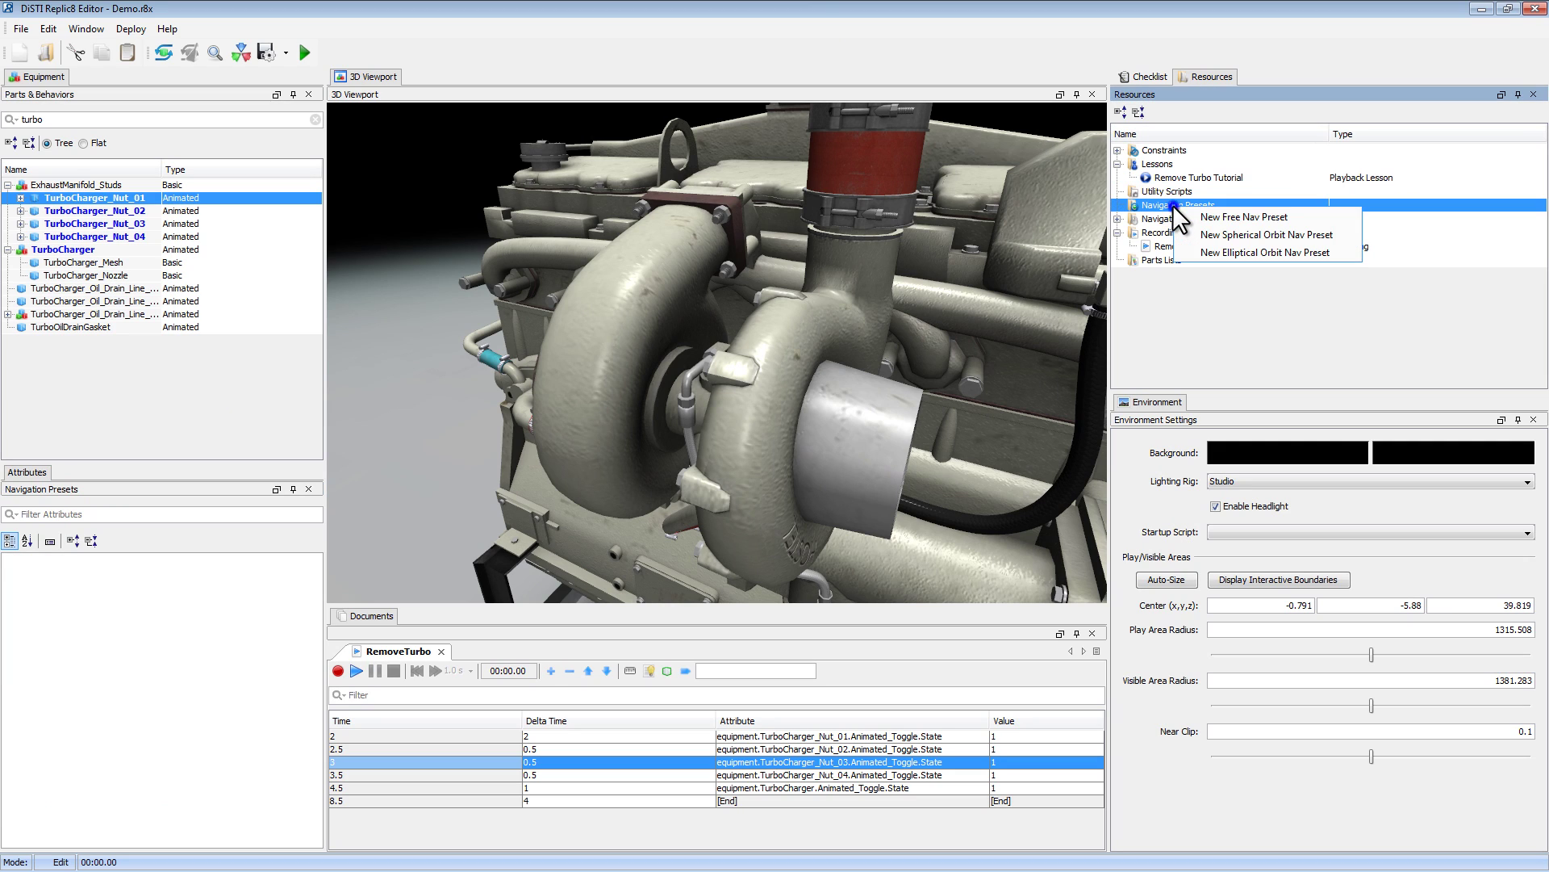
click(1217, 216)
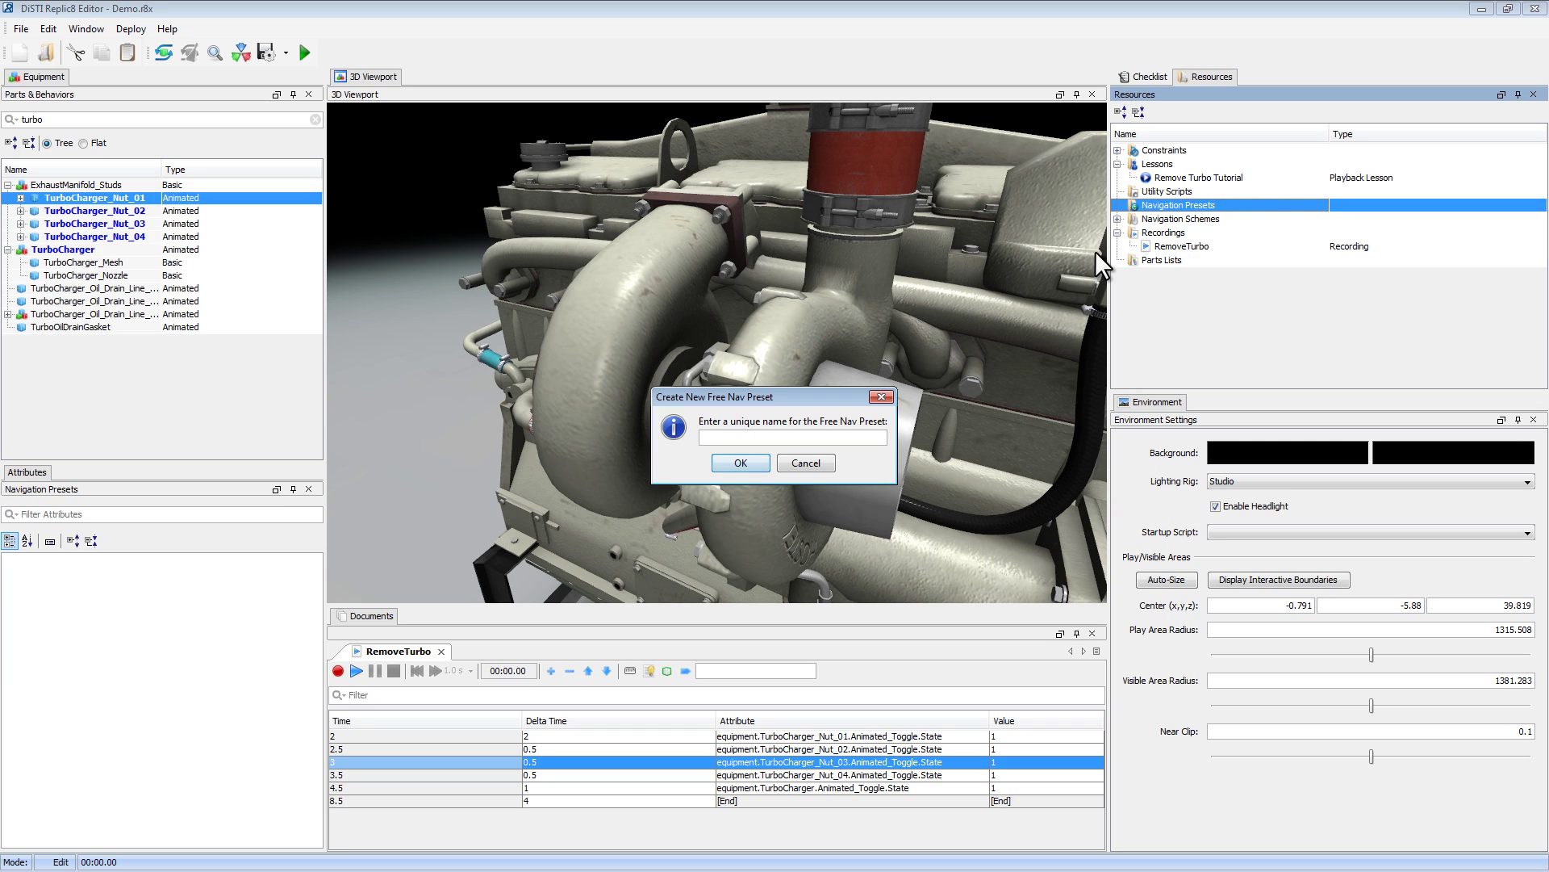
text(TurboCAM)
click(741, 463)
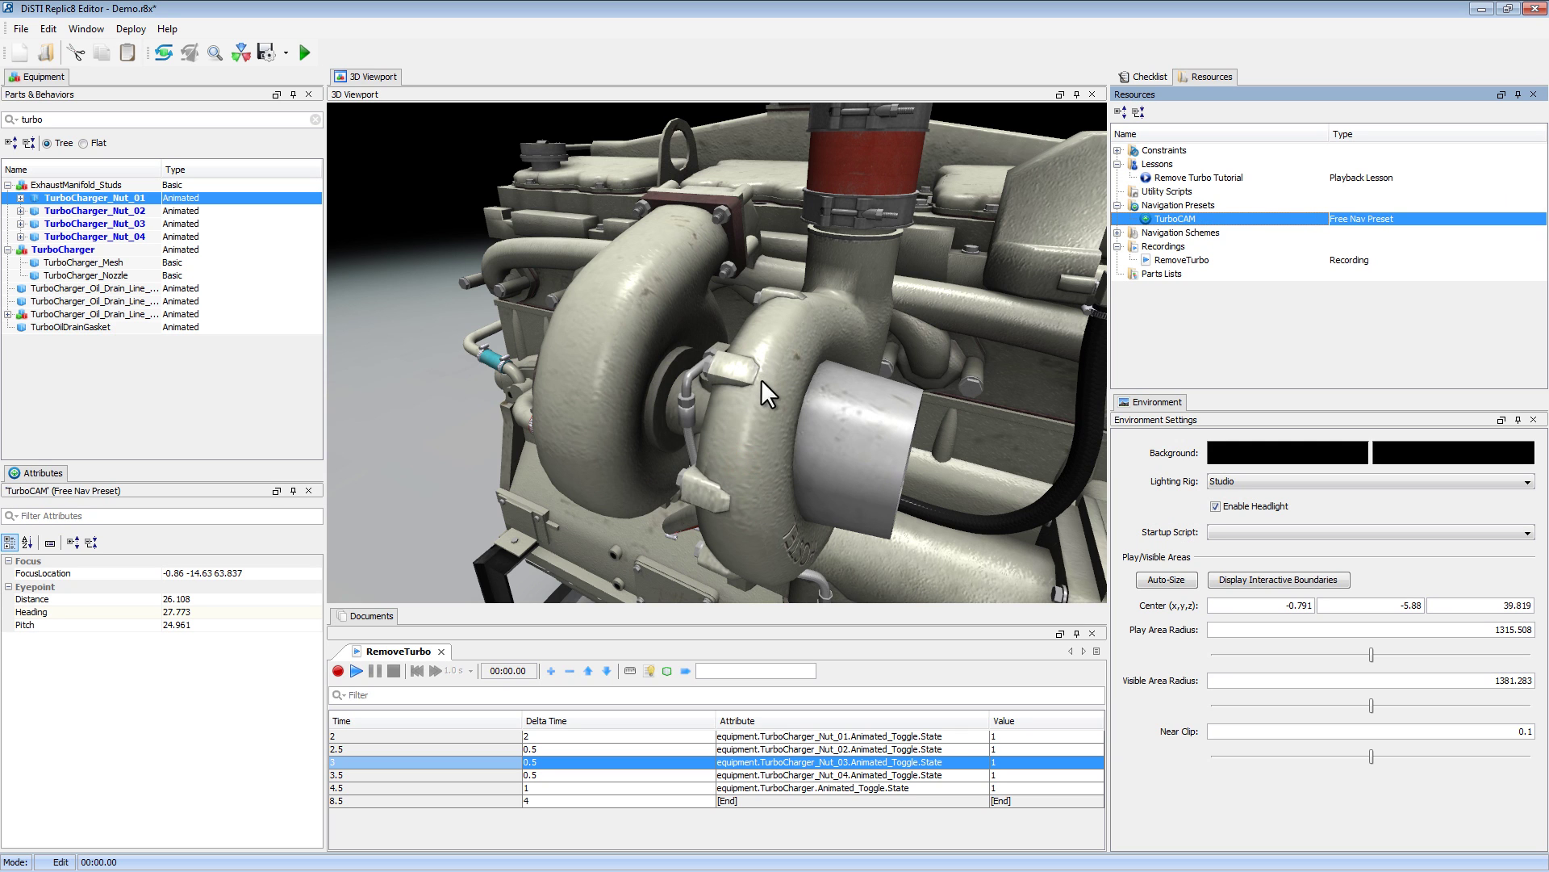
Create a free navigation preset named StartCAM from a view of the whole engine, and return the viewport to the TurboCAM preset.
drag(847, 384, 776, 370)
scroll(768, 352, up, 5)
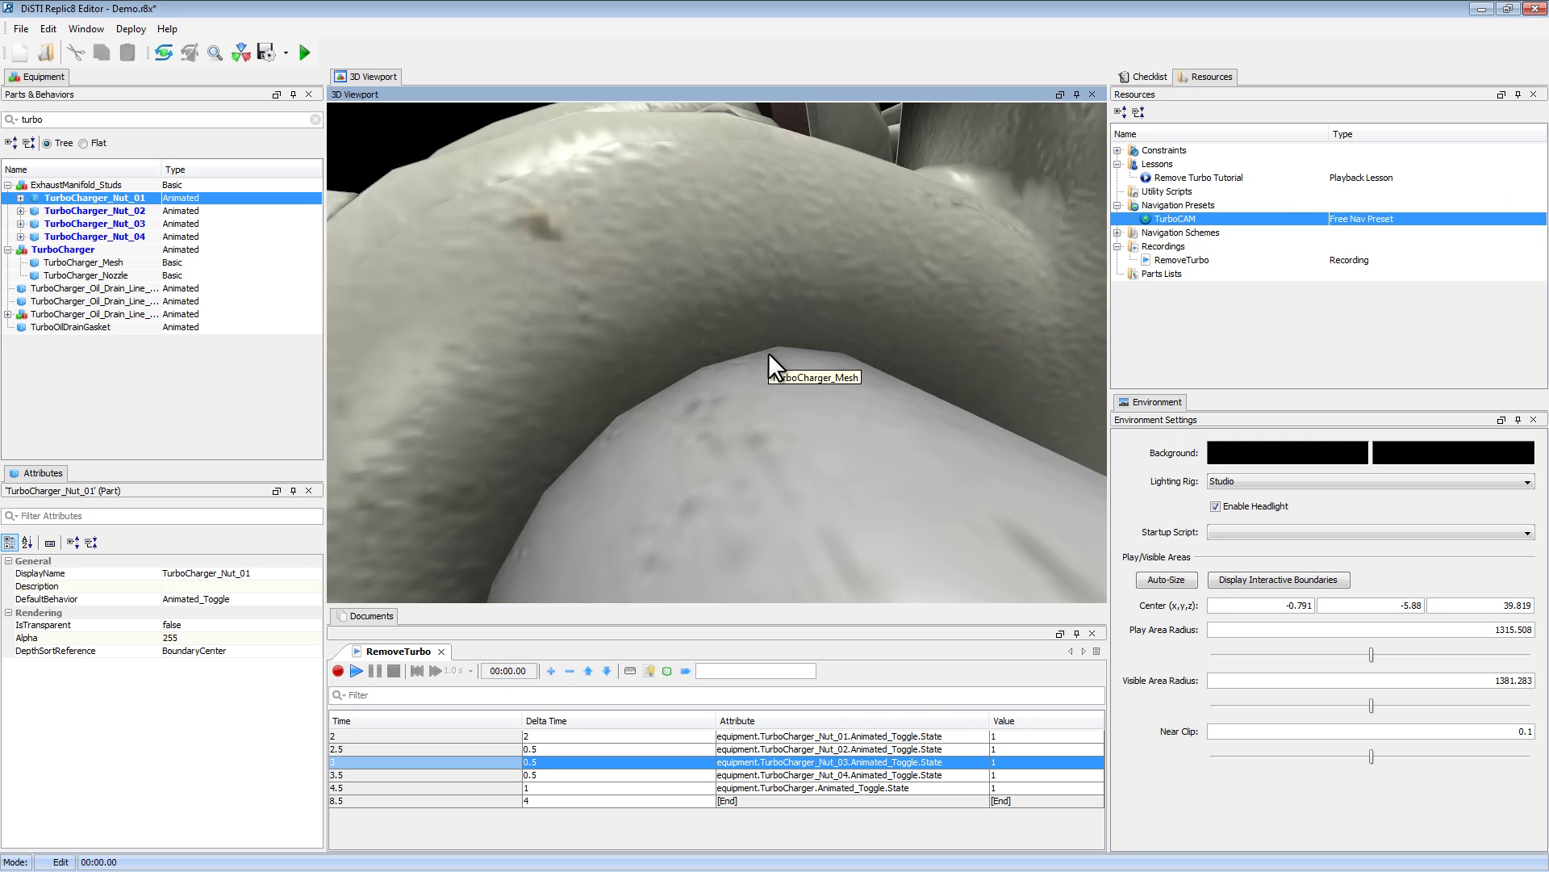
scroll(768, 352, down, 10)
drag(836, 380, 965, 375)
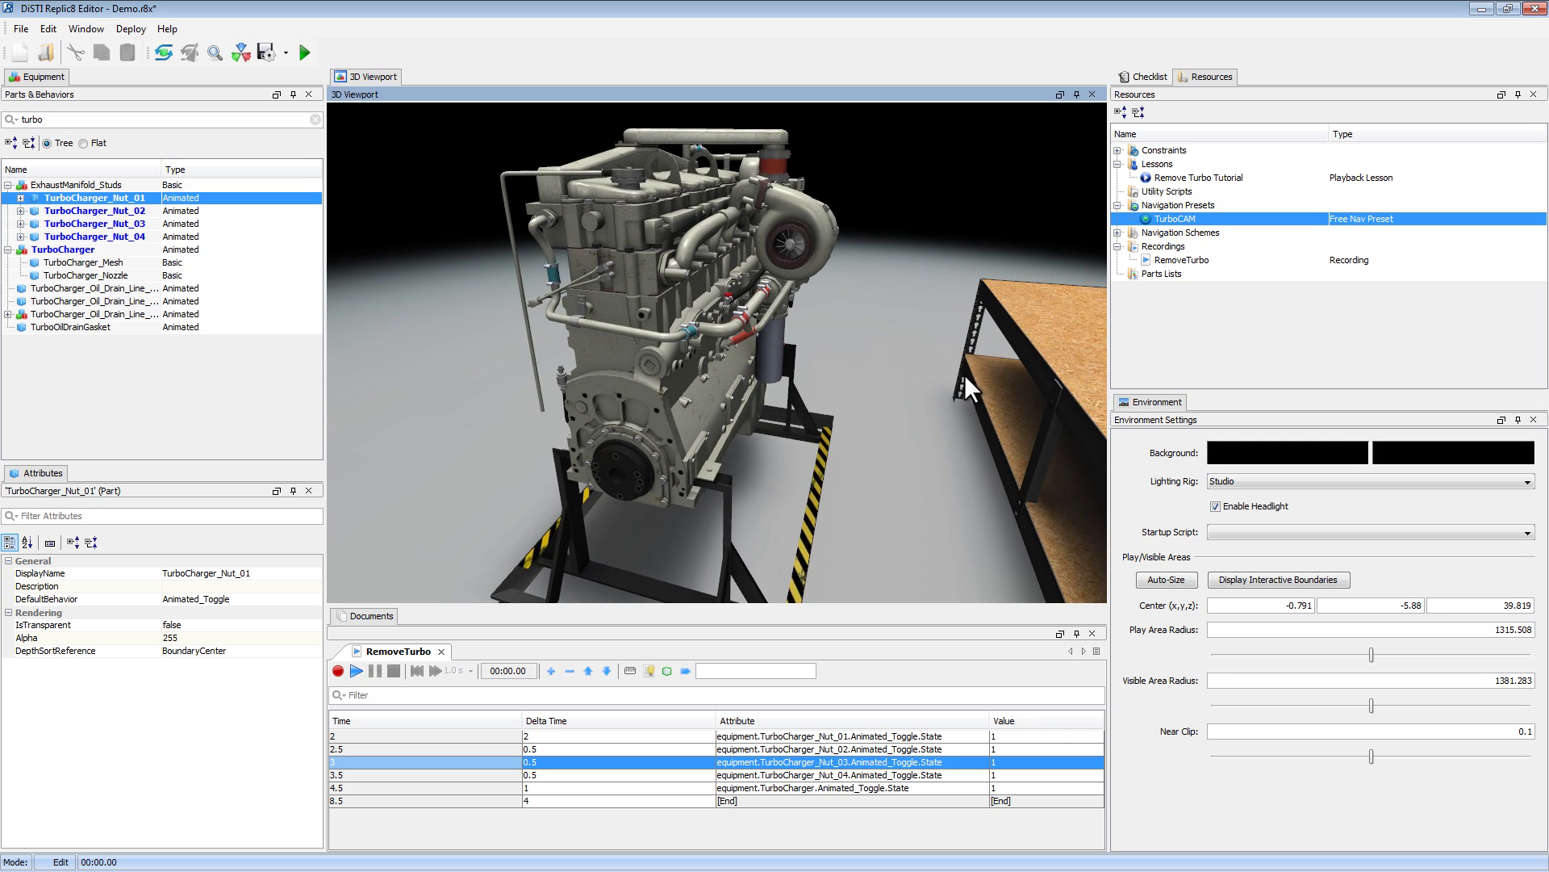
right_click(1184, 204)
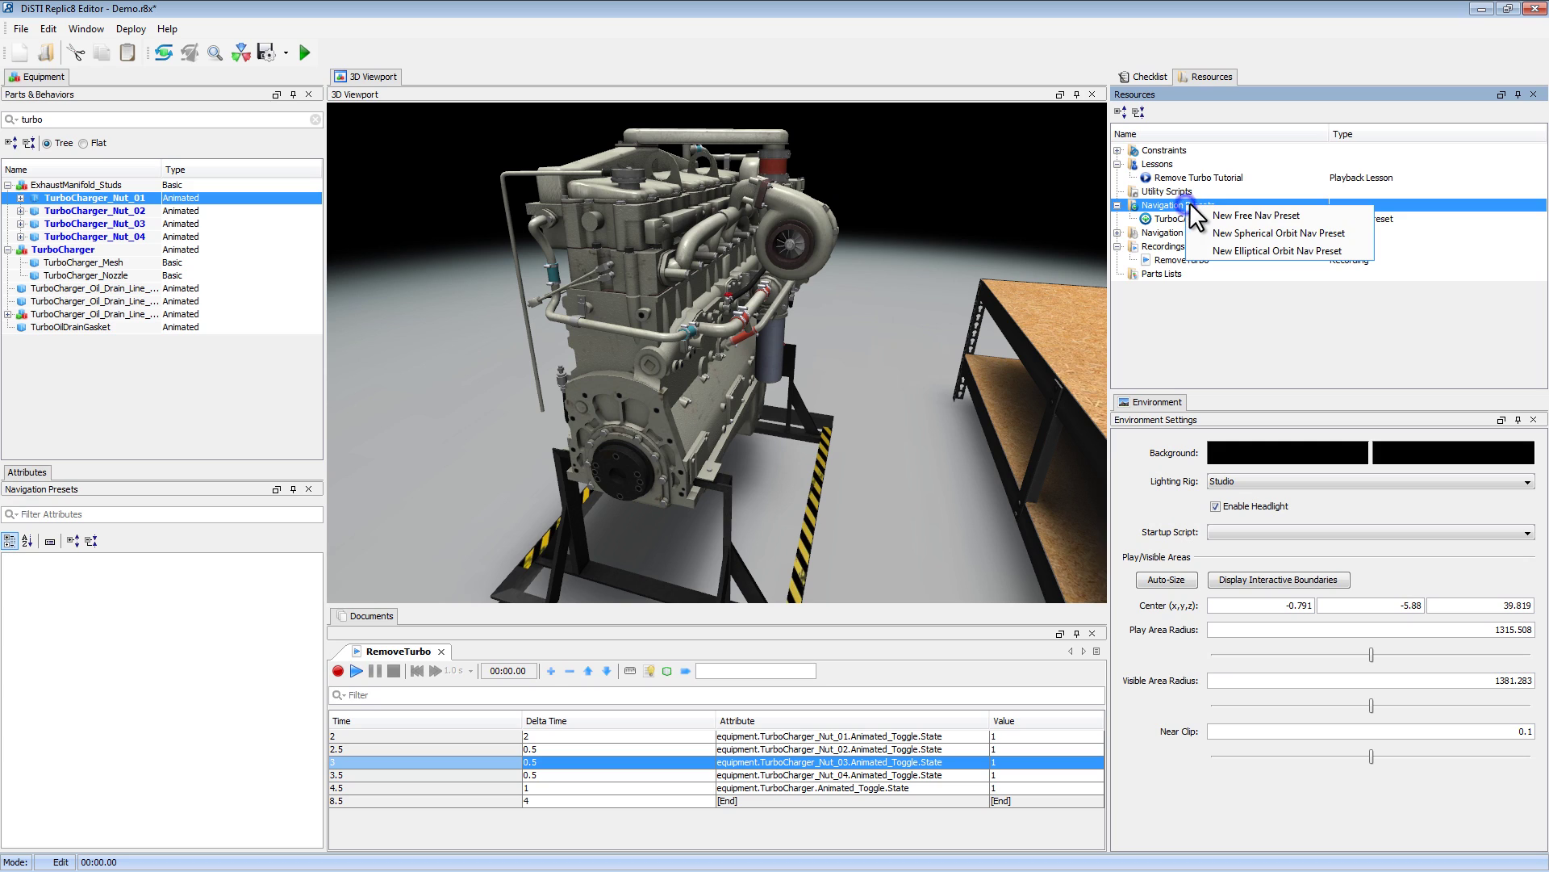
click(1231, 211)
text(StartCAM)
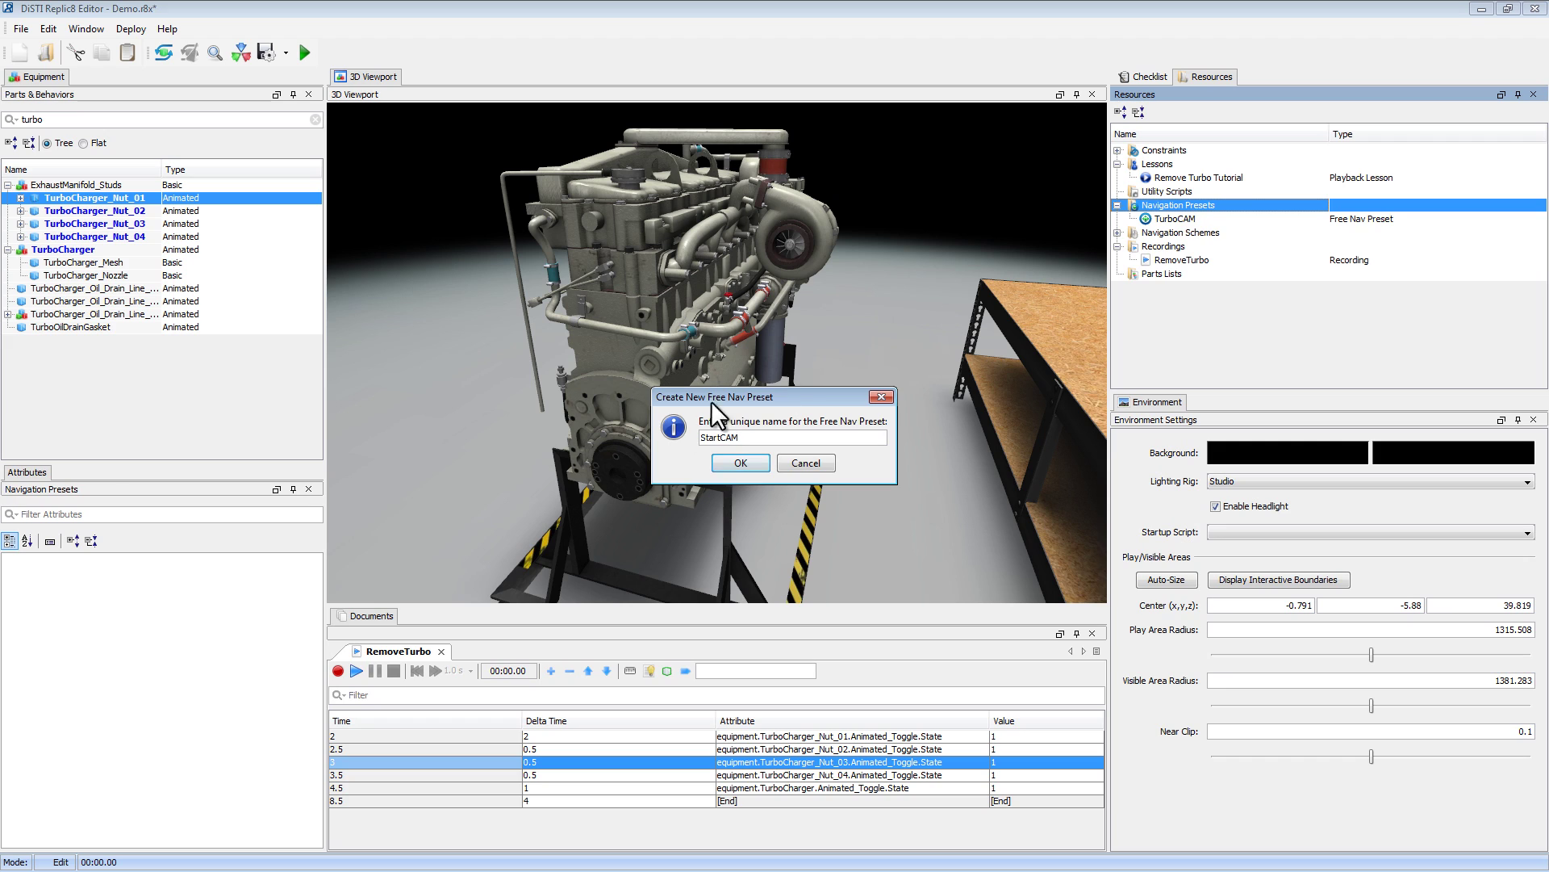
click(740, 463)
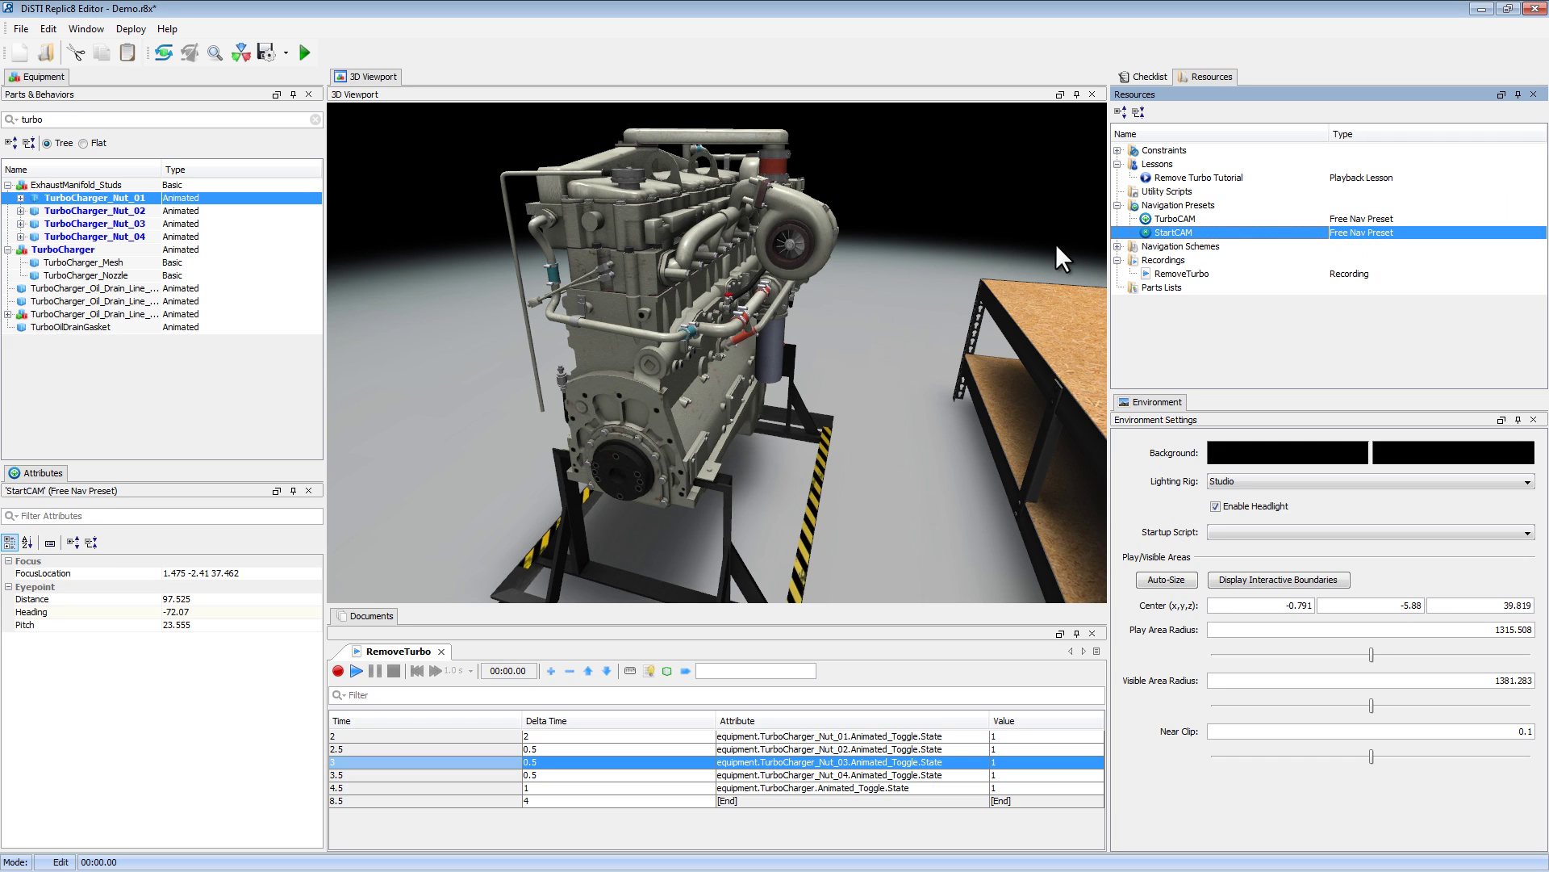
right_click(1176, 218)
click(1207, 284)
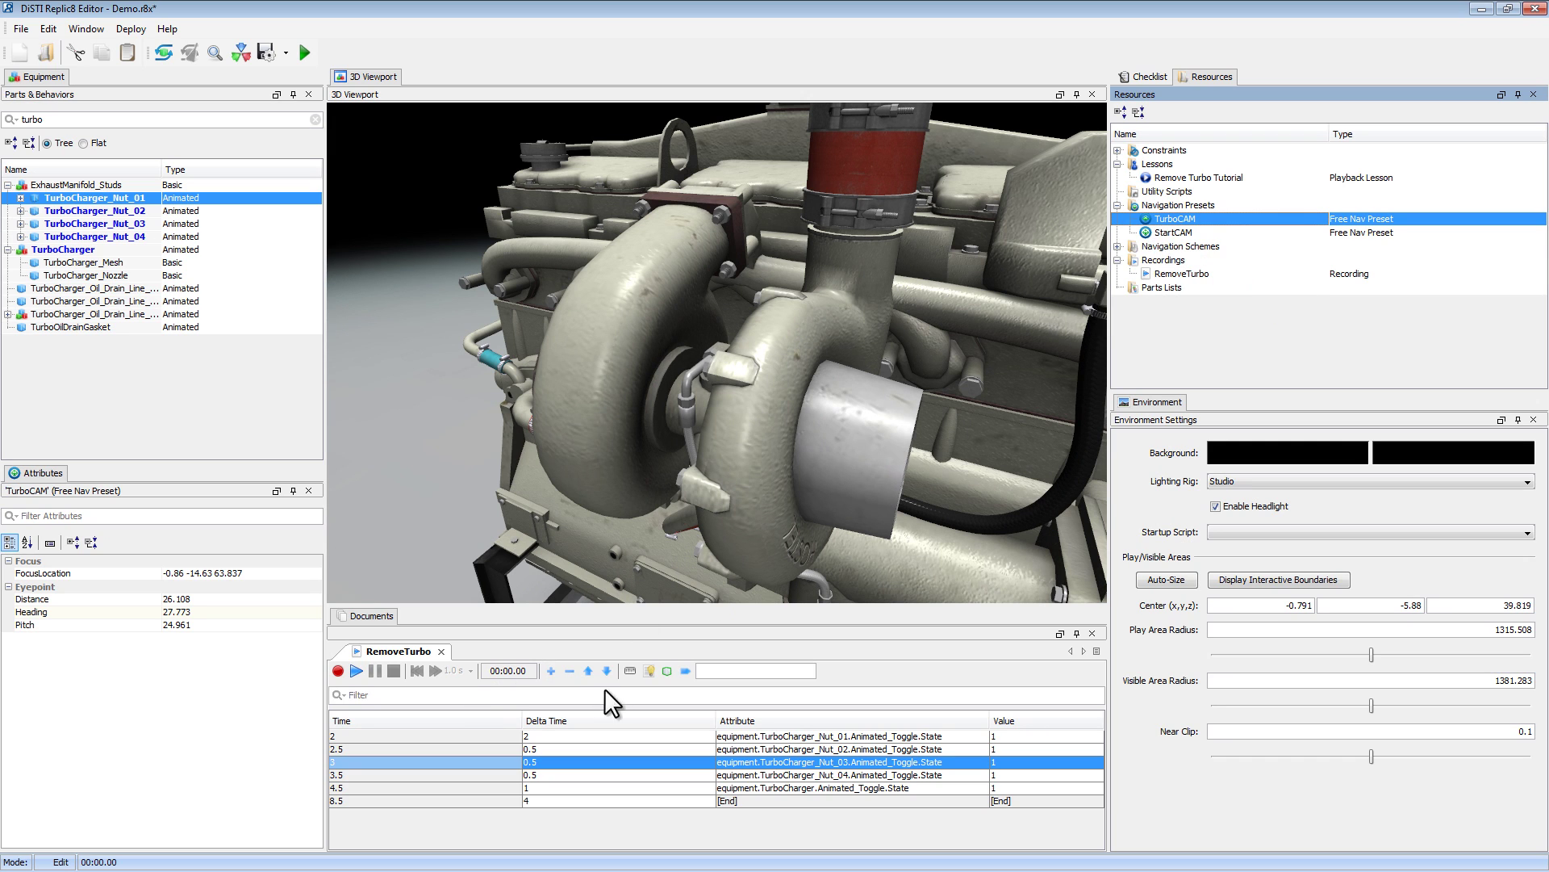
Insert a mainCameraControl.ApplyNavigationPreset event with value StartCAM ahead of the first nut event in the RemoveTurbo recording.
click(456, 736)
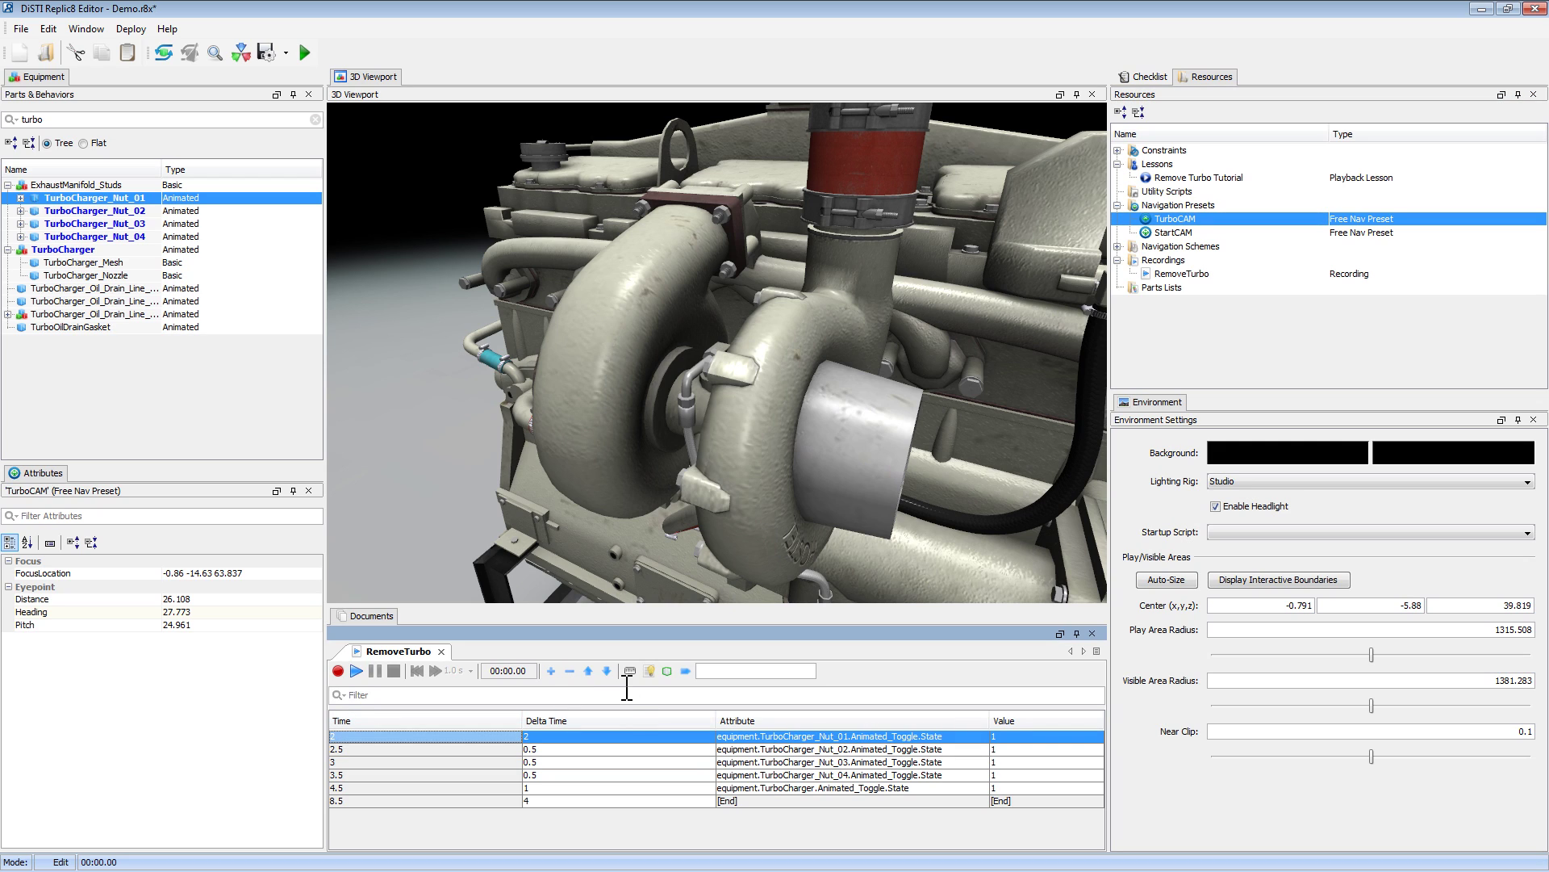
click(550, 671)
click(741, 735)
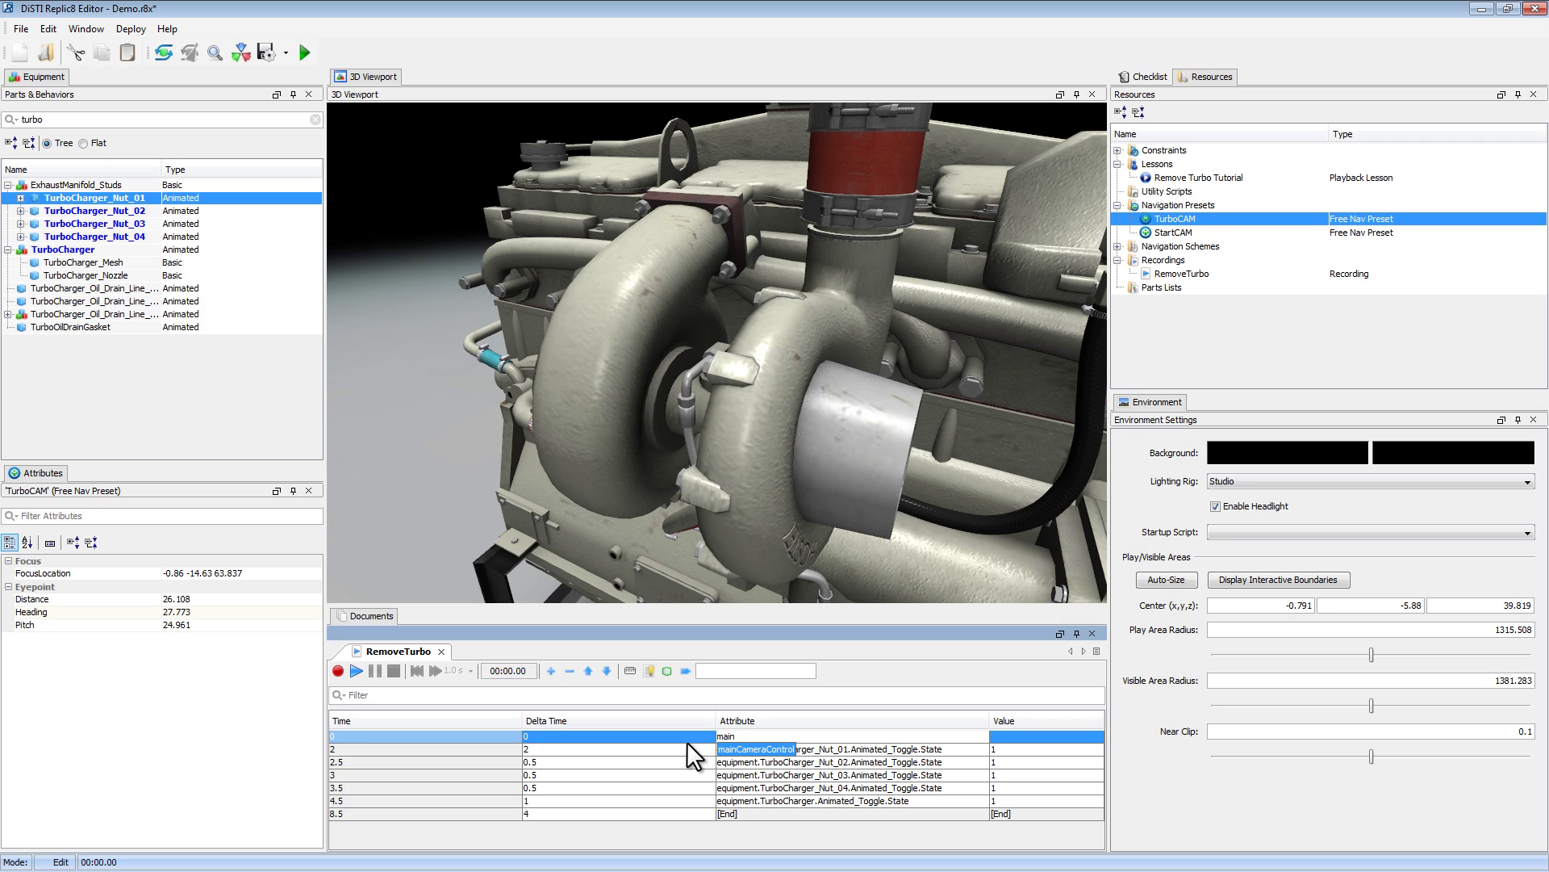
key(Return)
text(.)
key(Return)
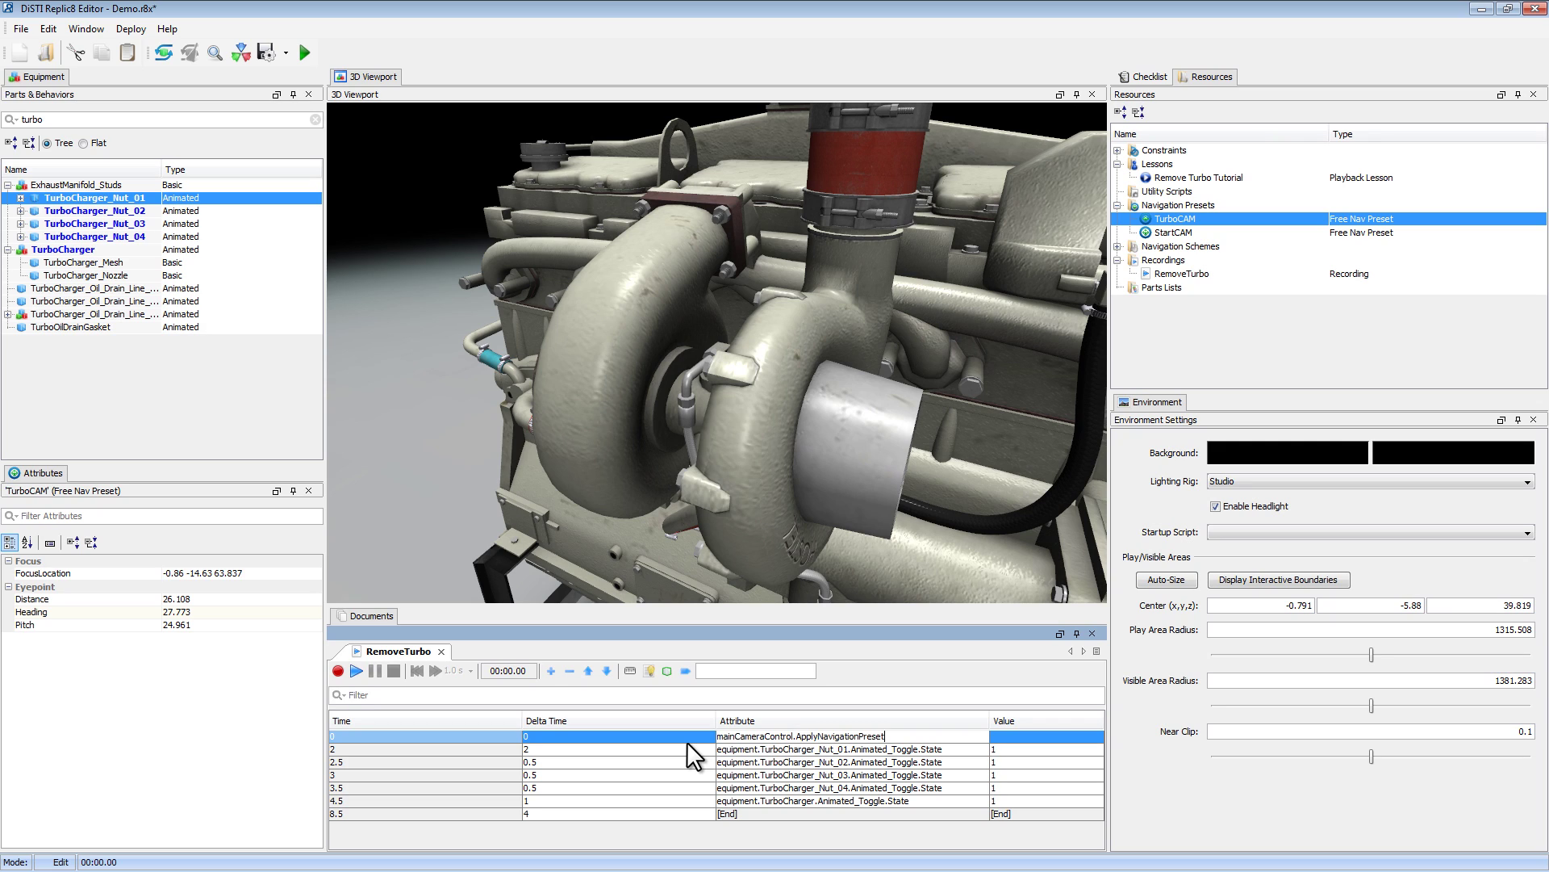
click(1038, 736)
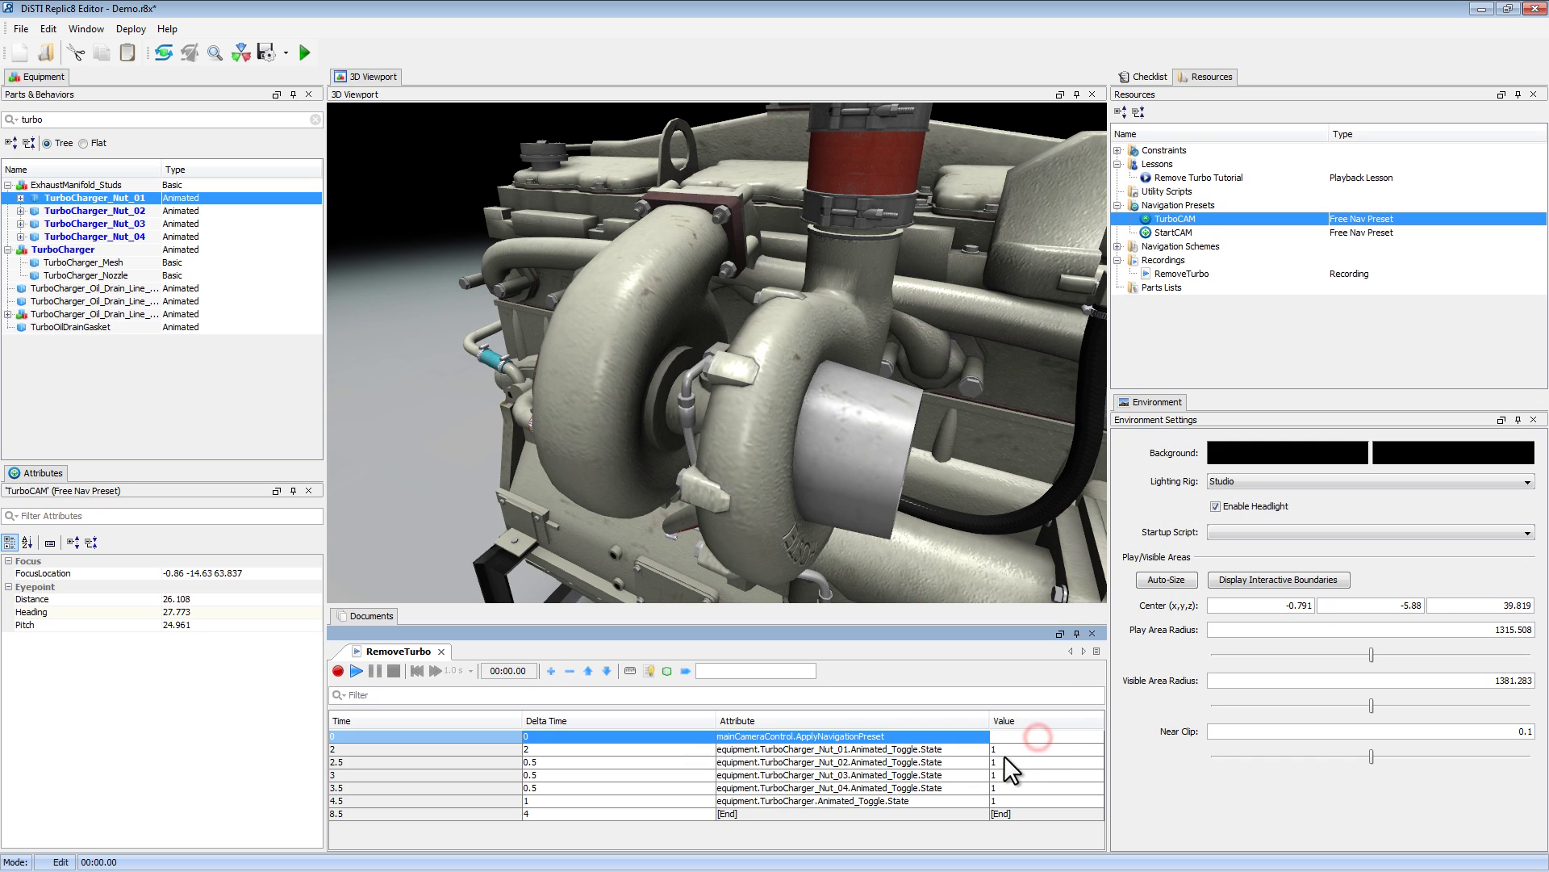
text(StartCAM)
key(Return)
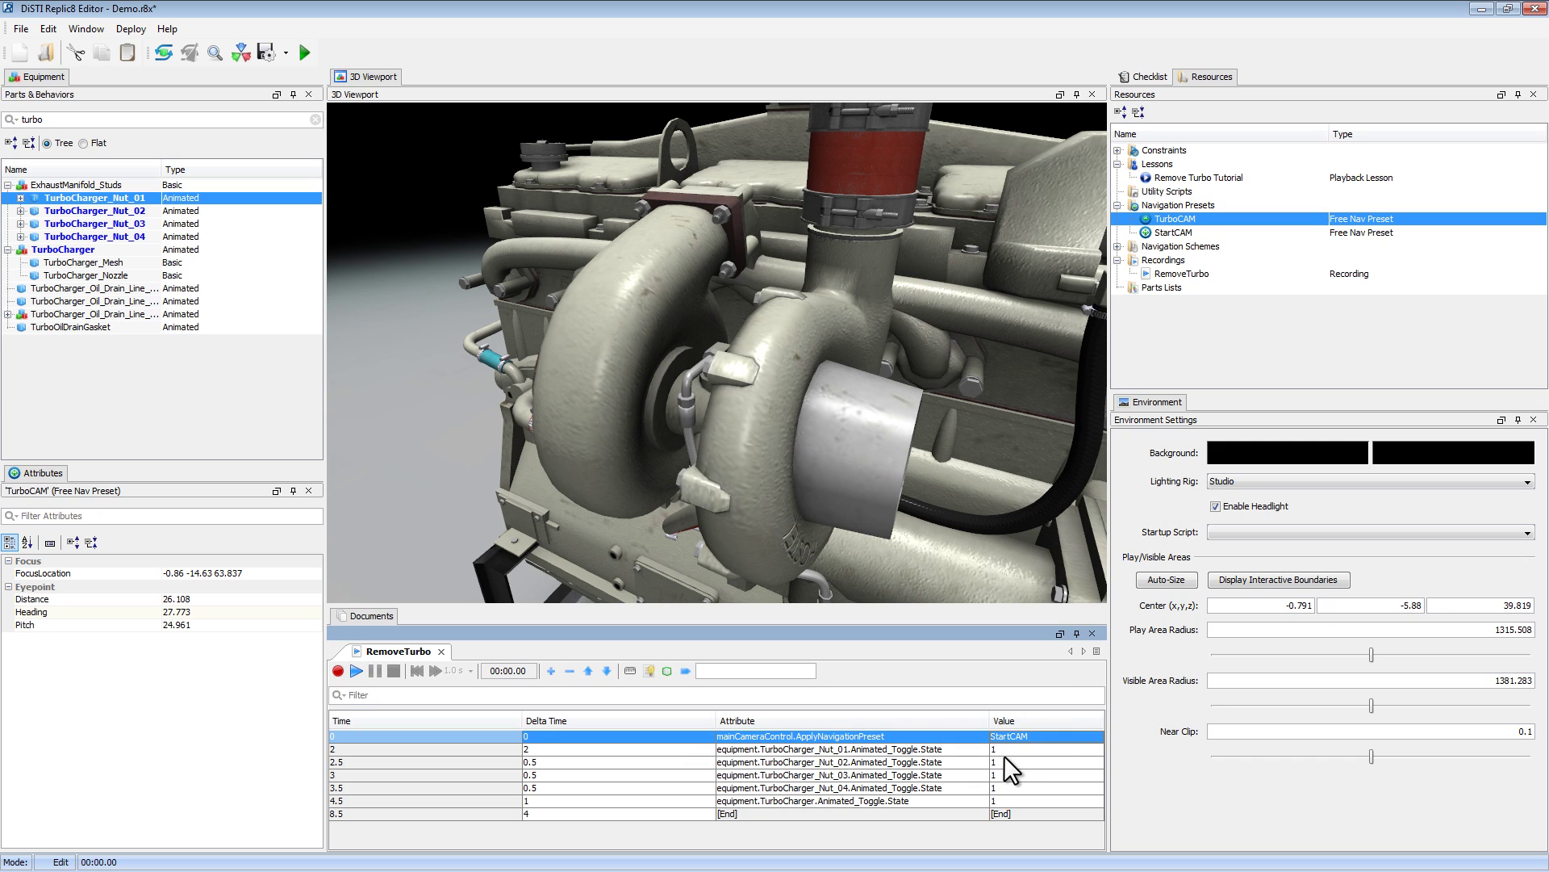
Add another mainCameraControl.ApplyNavigationPreset event above the StartCAM one by copying its attribute, with value TurboCAM~4.
click(551, 670)
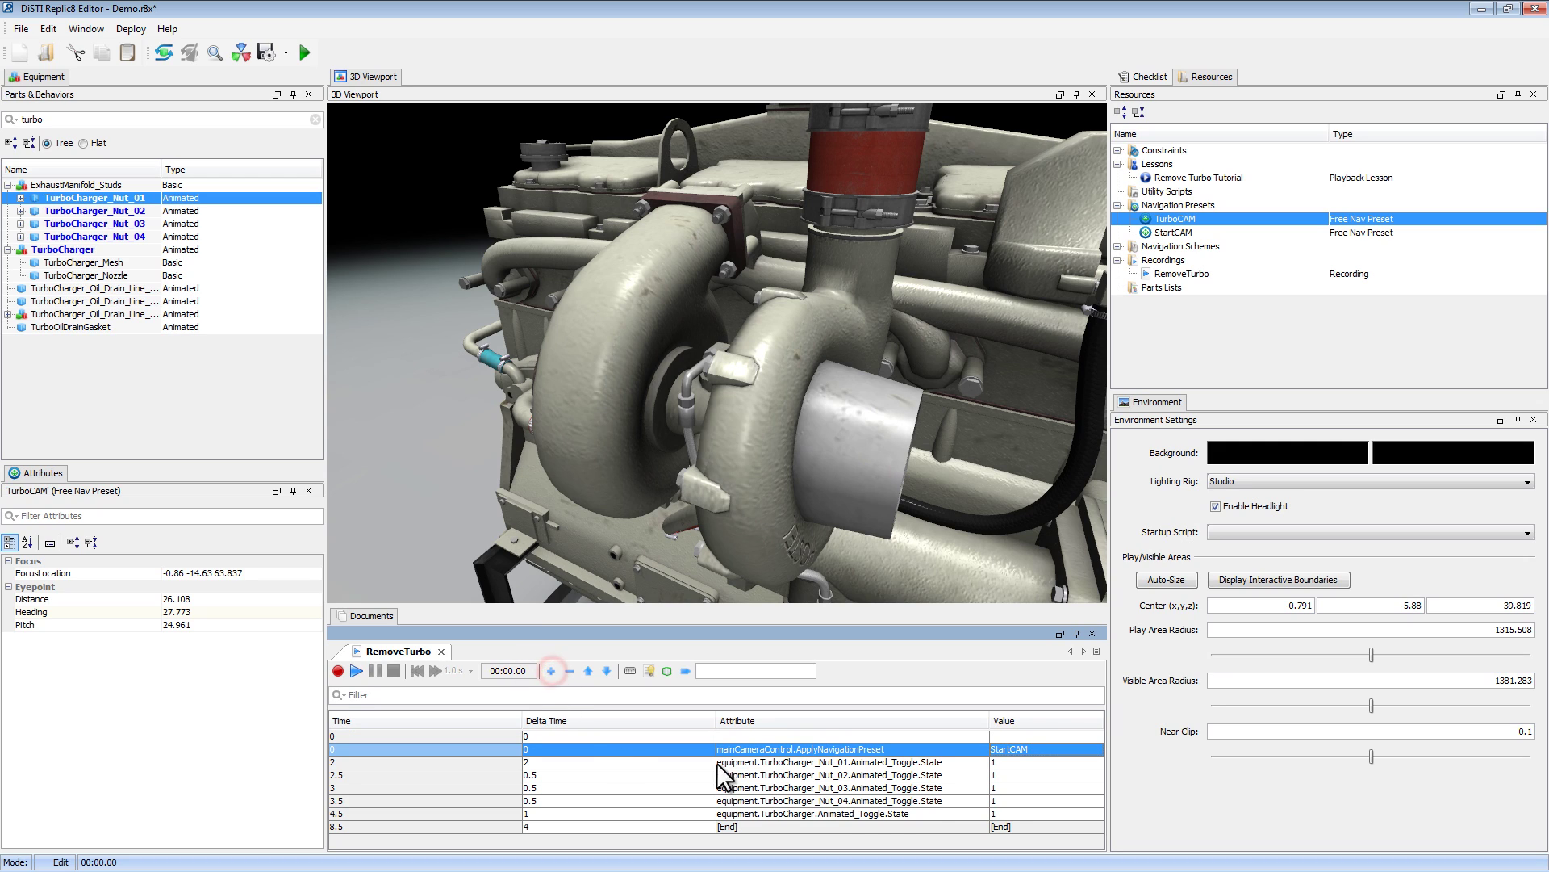
click(873, 748)
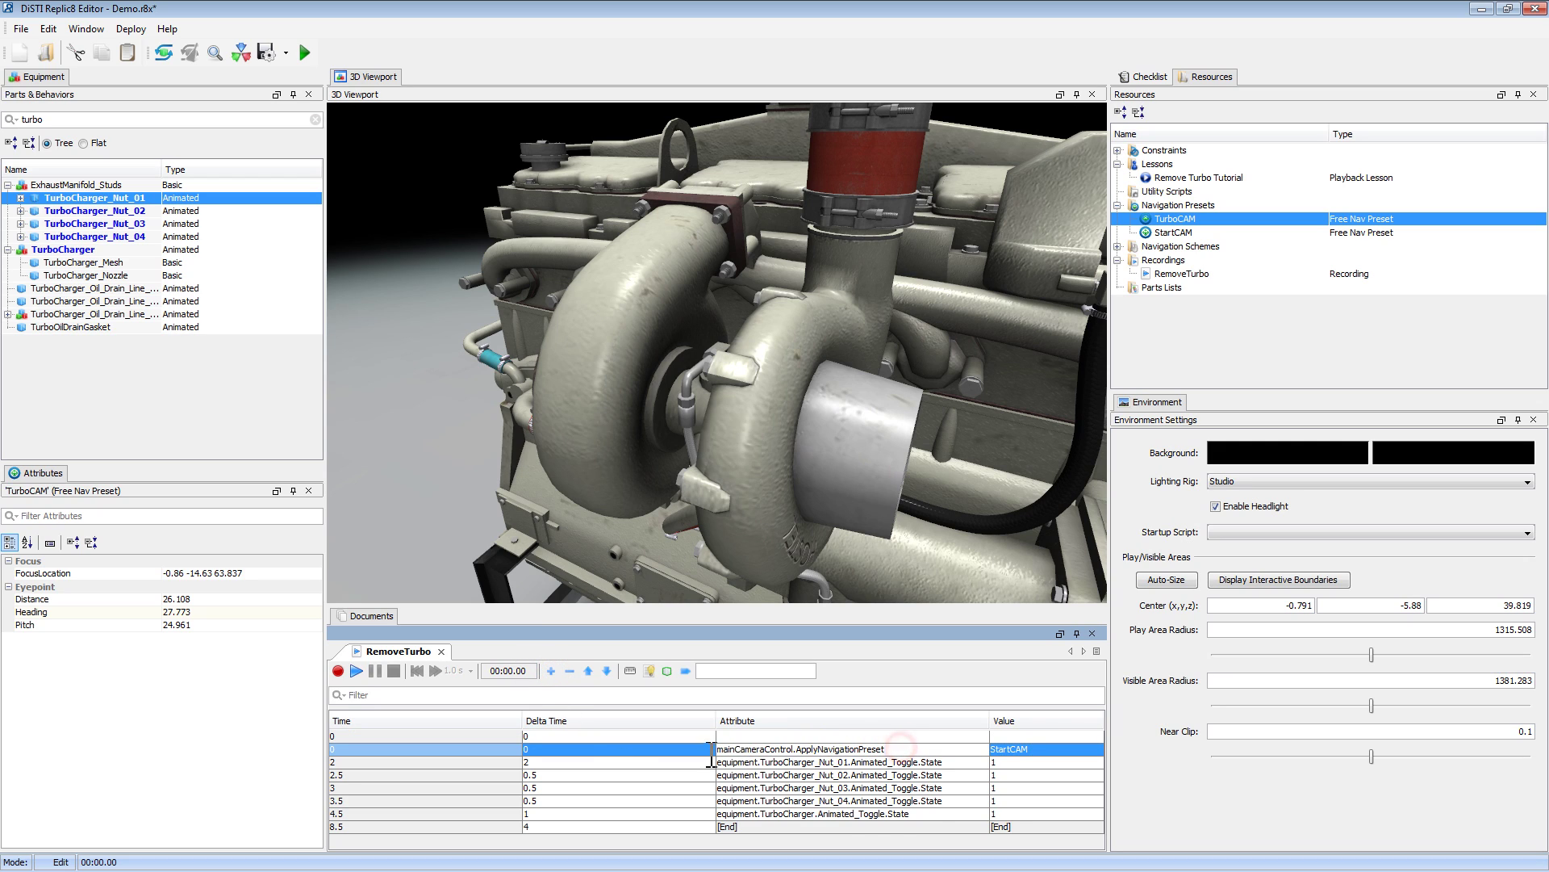
drag(887, 748, 715, 746)
key(ctrl+c)
click(787, 736)
click(785, 736)
key(ctrl+v)
click(1047, 735)
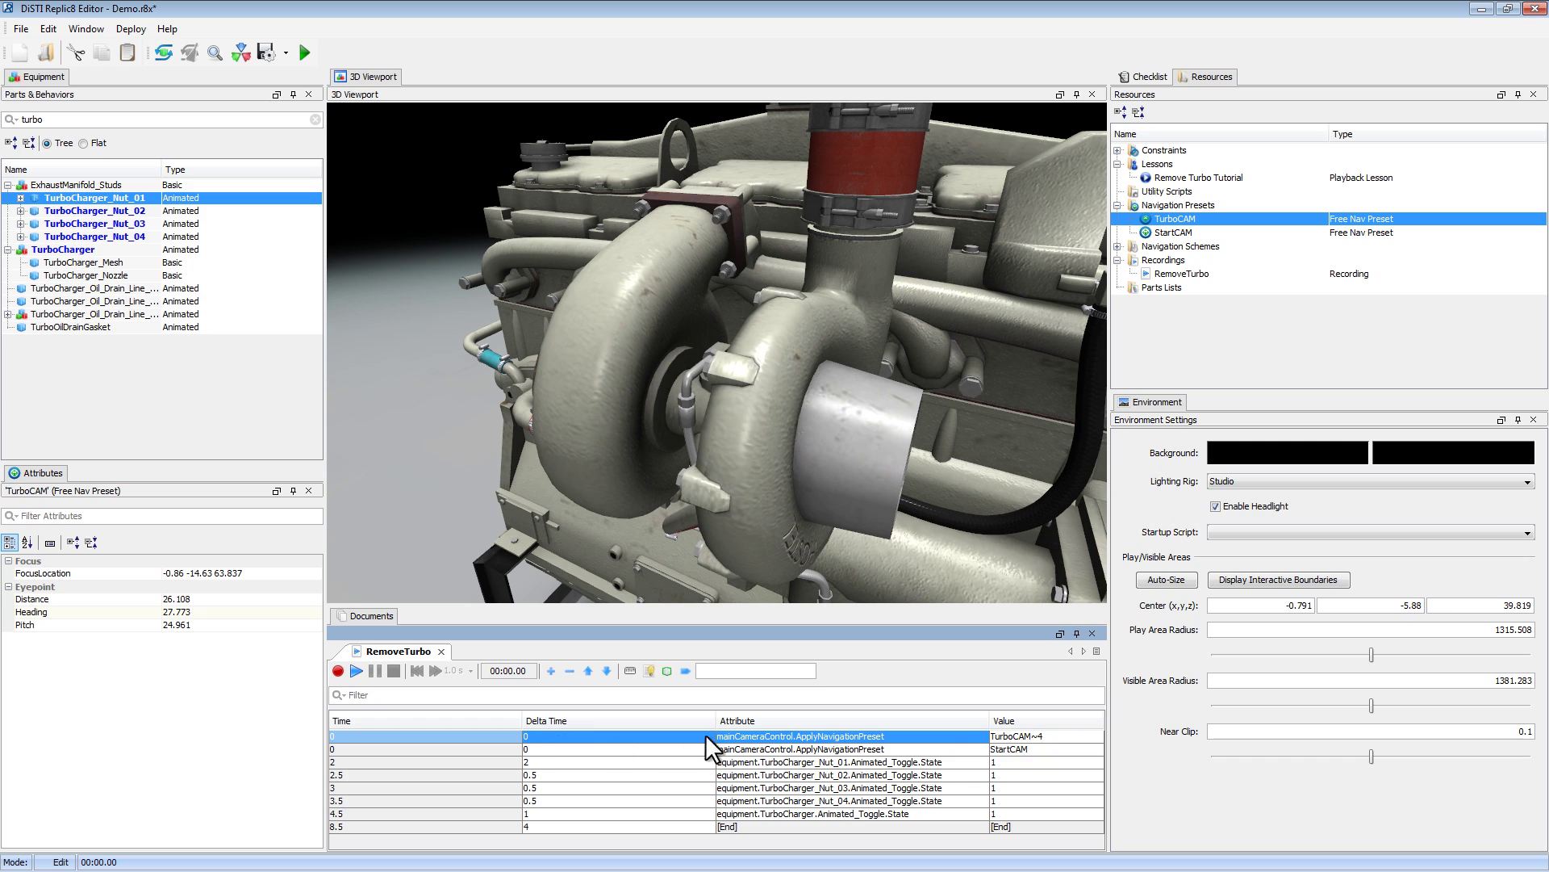
Move the TurboCAM~4 event down one row and set the first camera event's value to StartCAM.
click(608, 671)
click(839, 801)
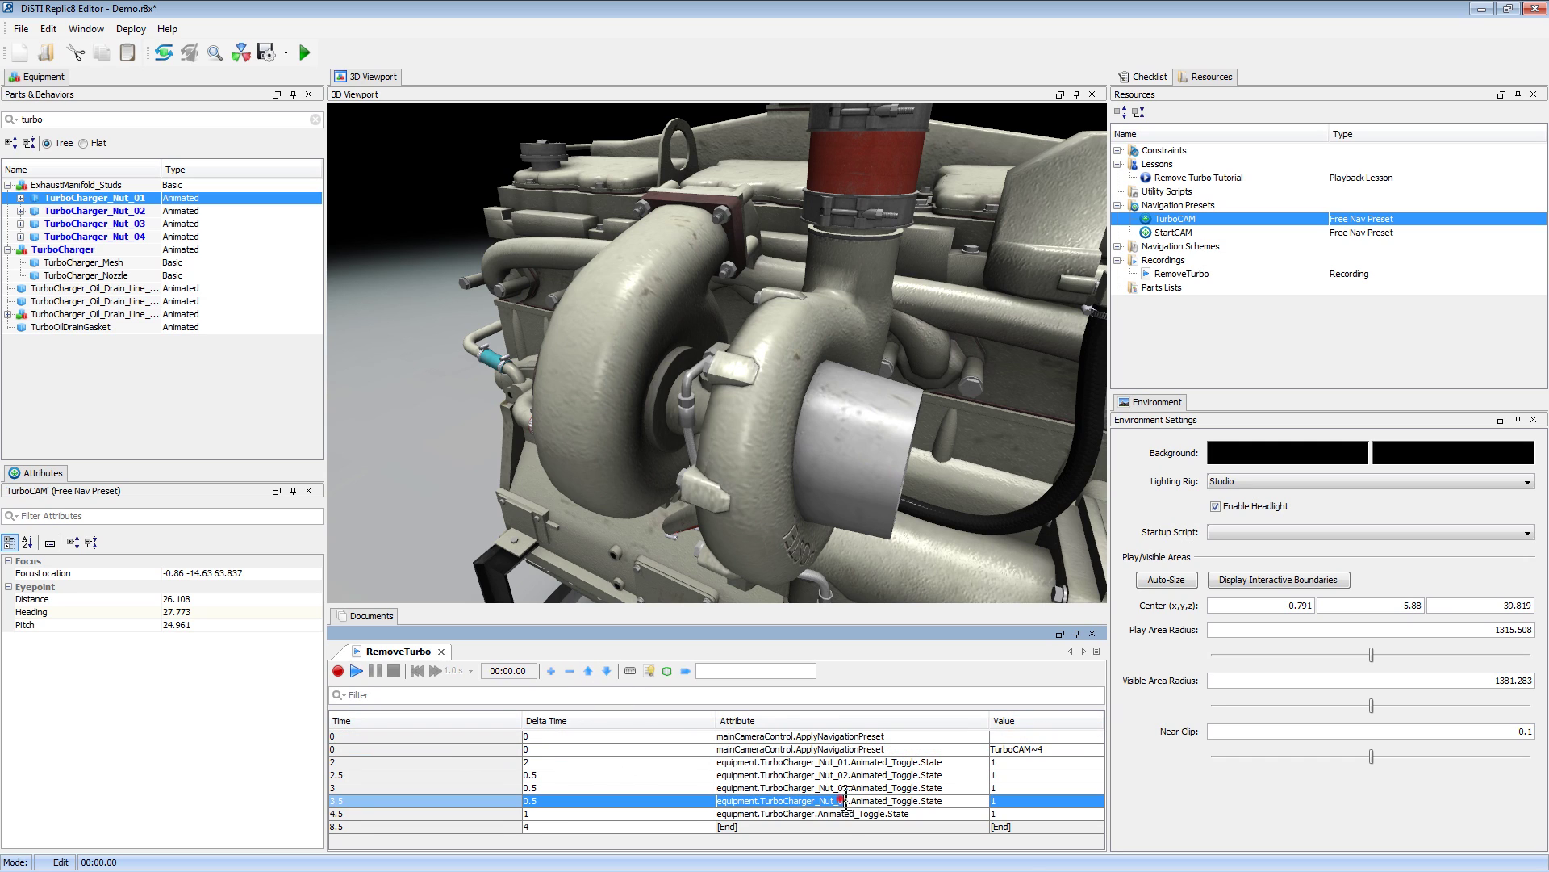
click(1009, 736)
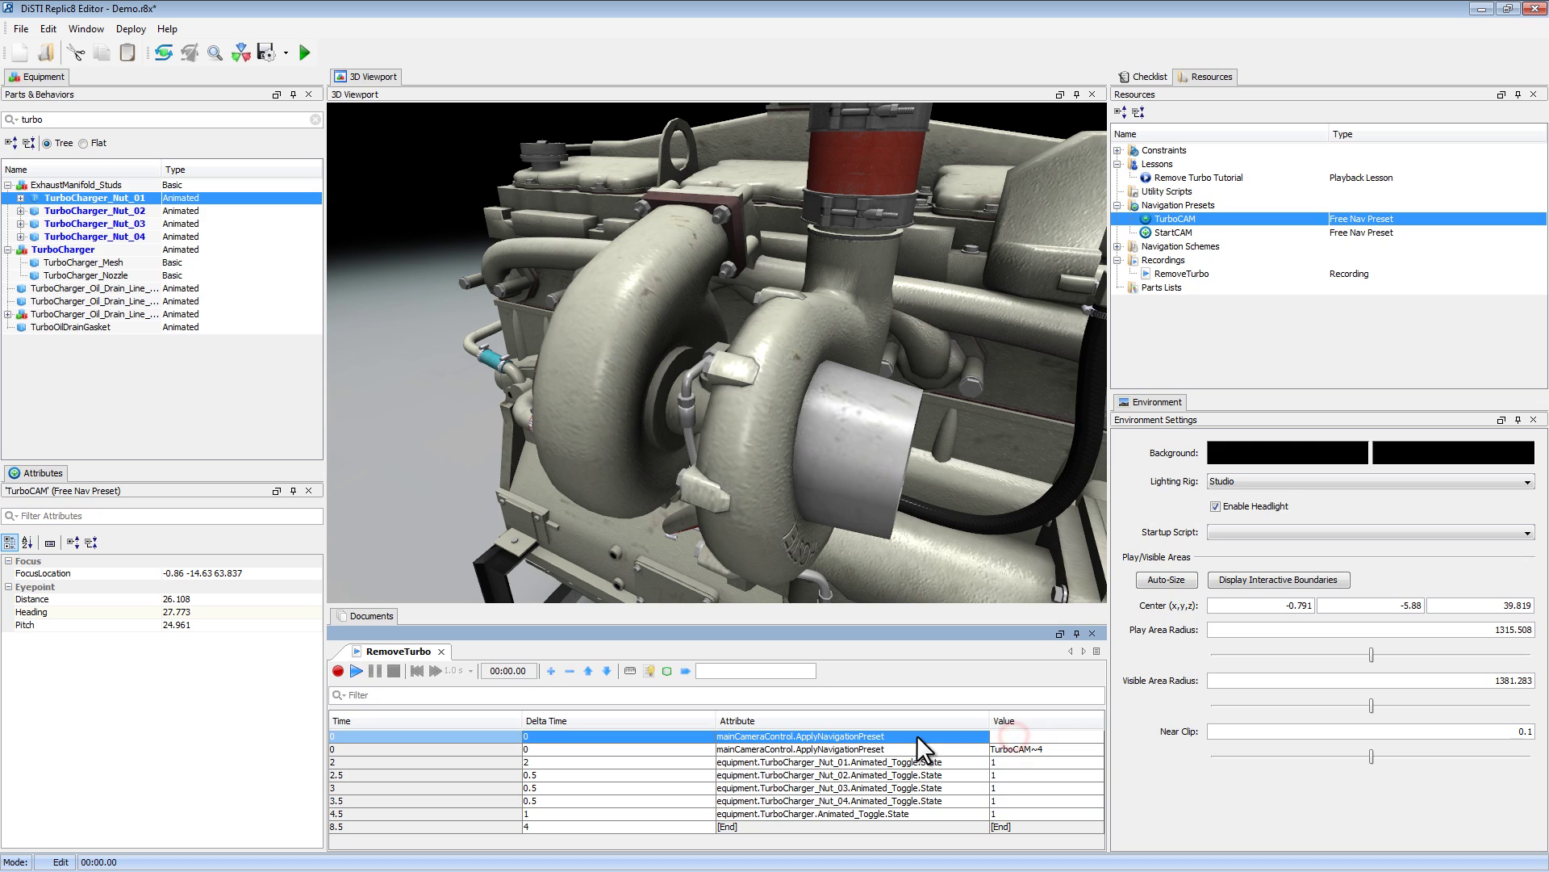
text(StartCAM)
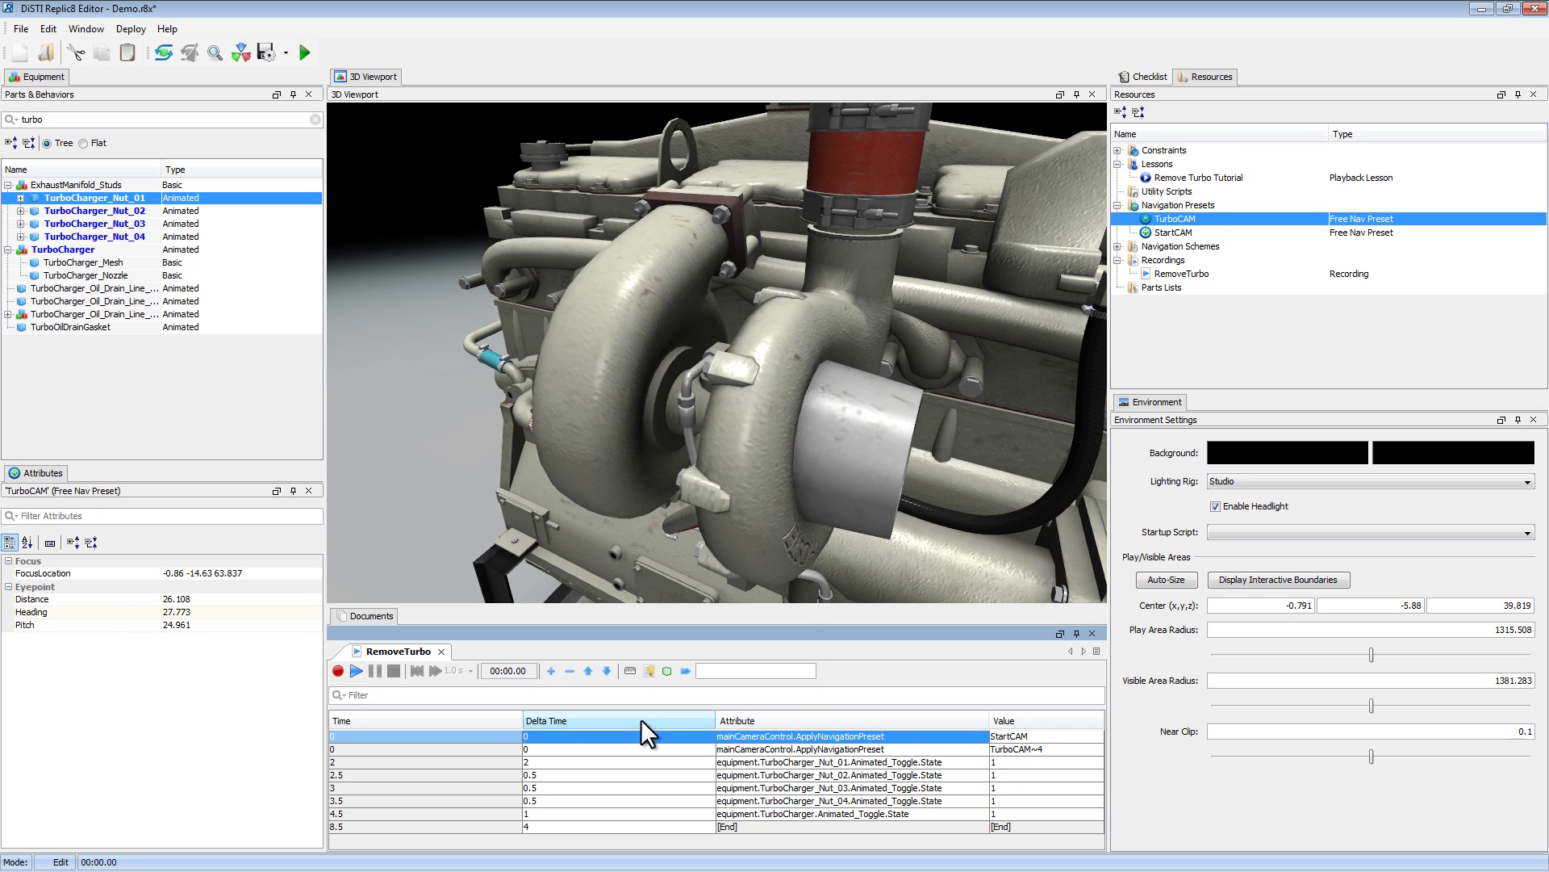
Set the delta times to 2 for both camera preset events and 4.5 for the TurboCharger_Nut_01 event.
click(548, 747)
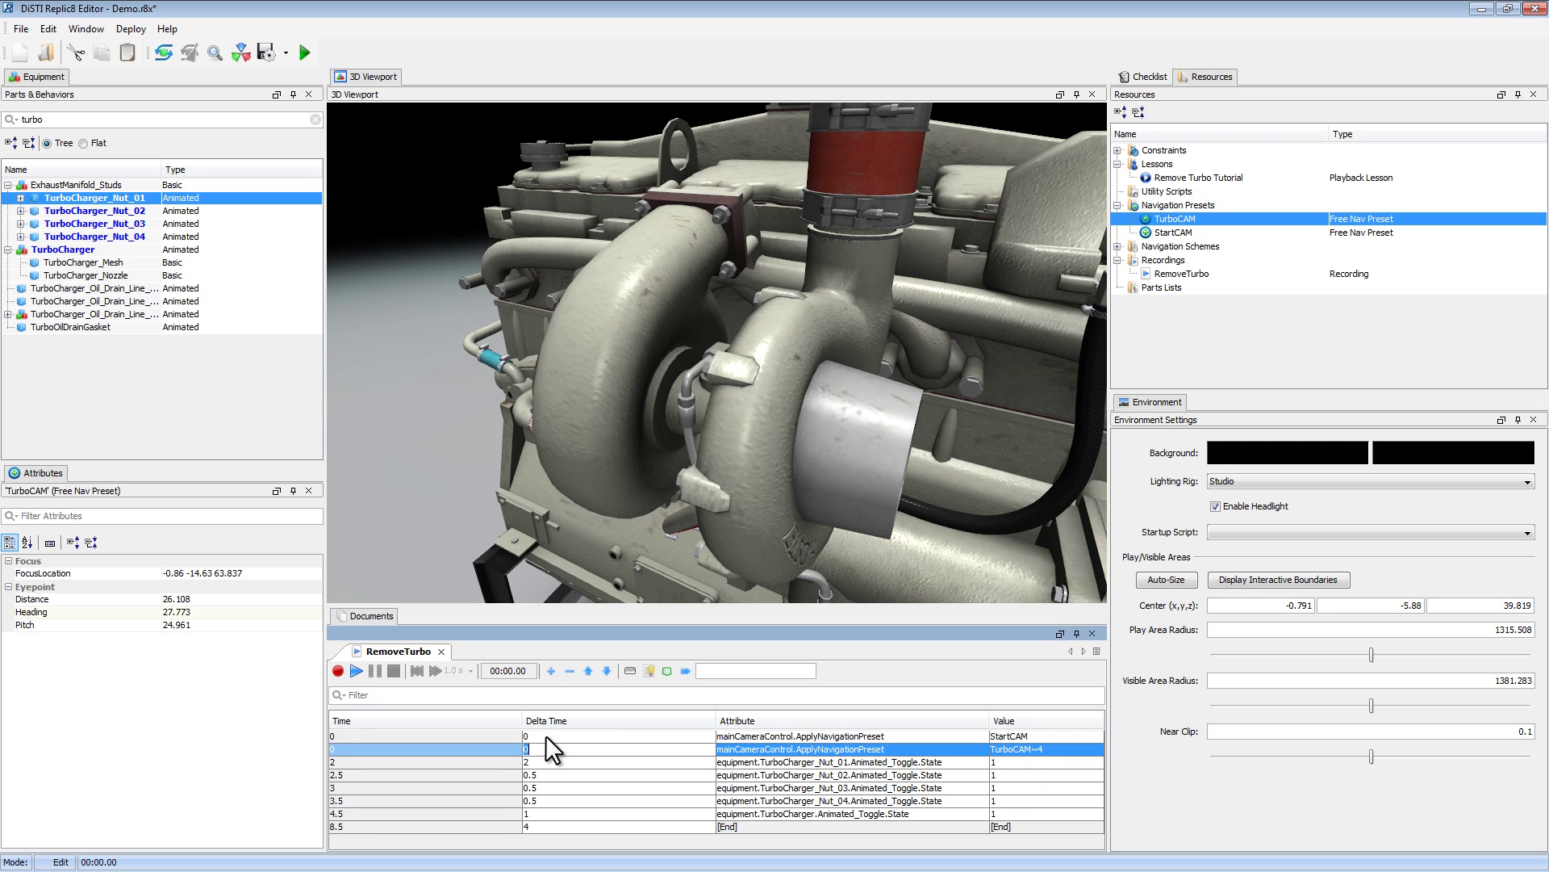
click(547, 736)
text(2)
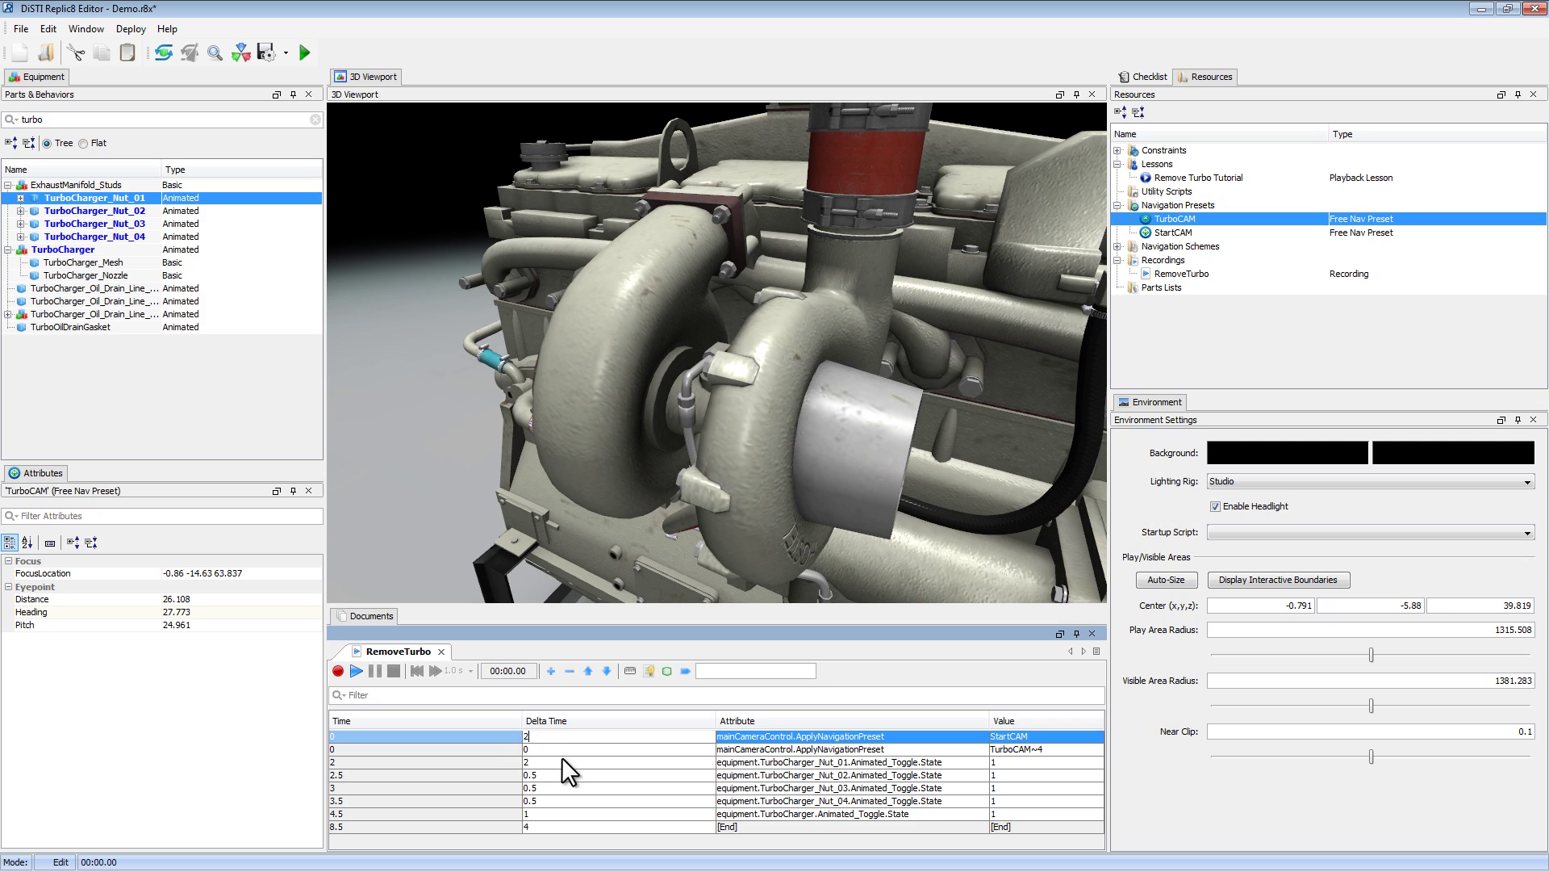
click(552, 751)
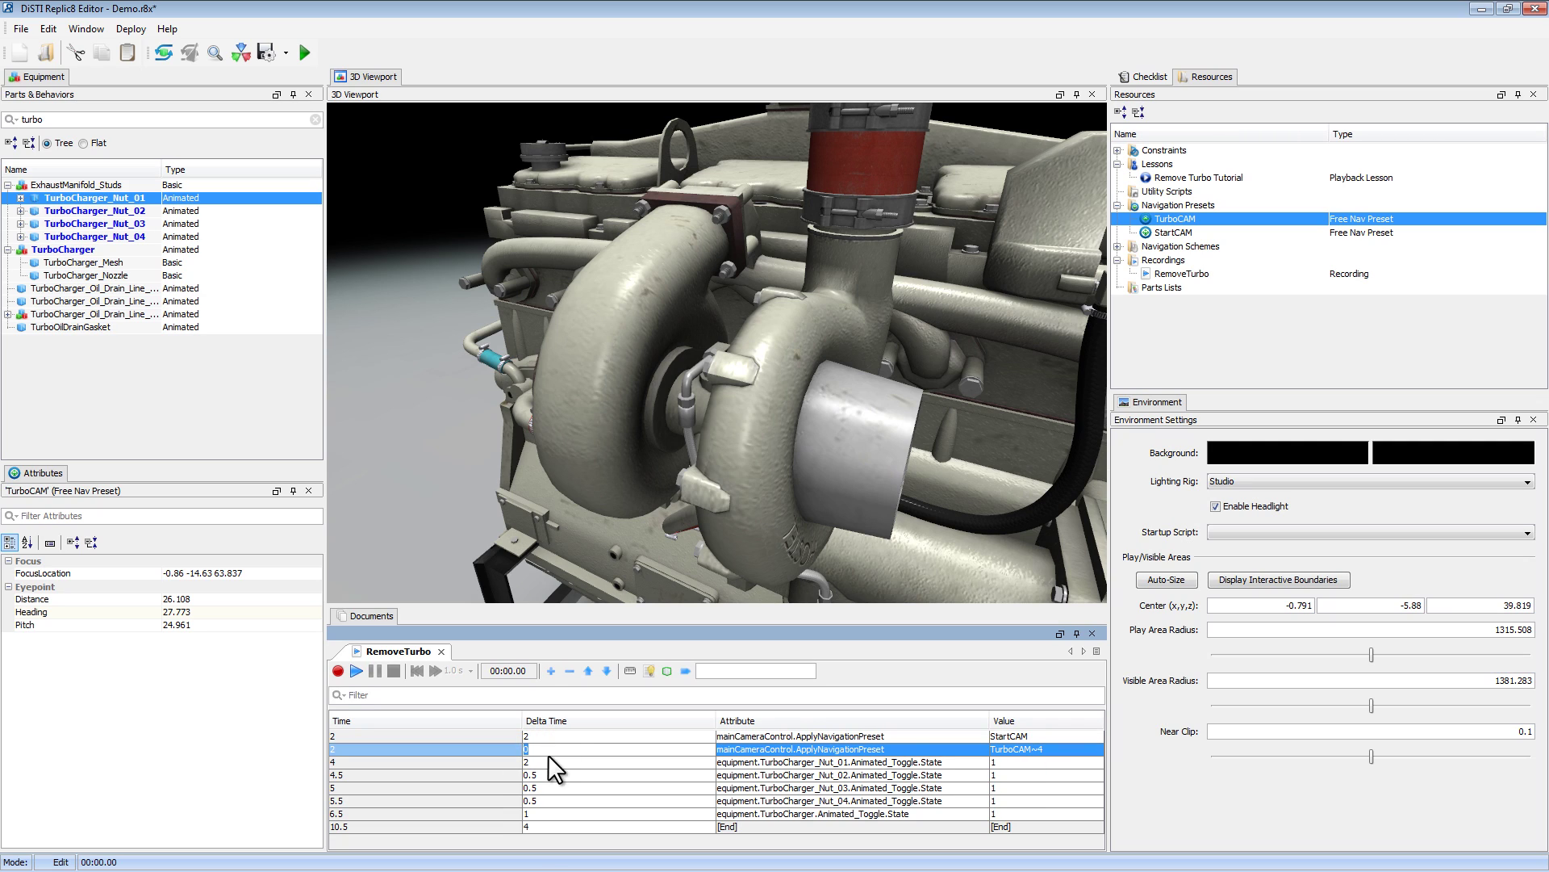
text(2)
click(546, 763)
text(4.5)
key(Return)
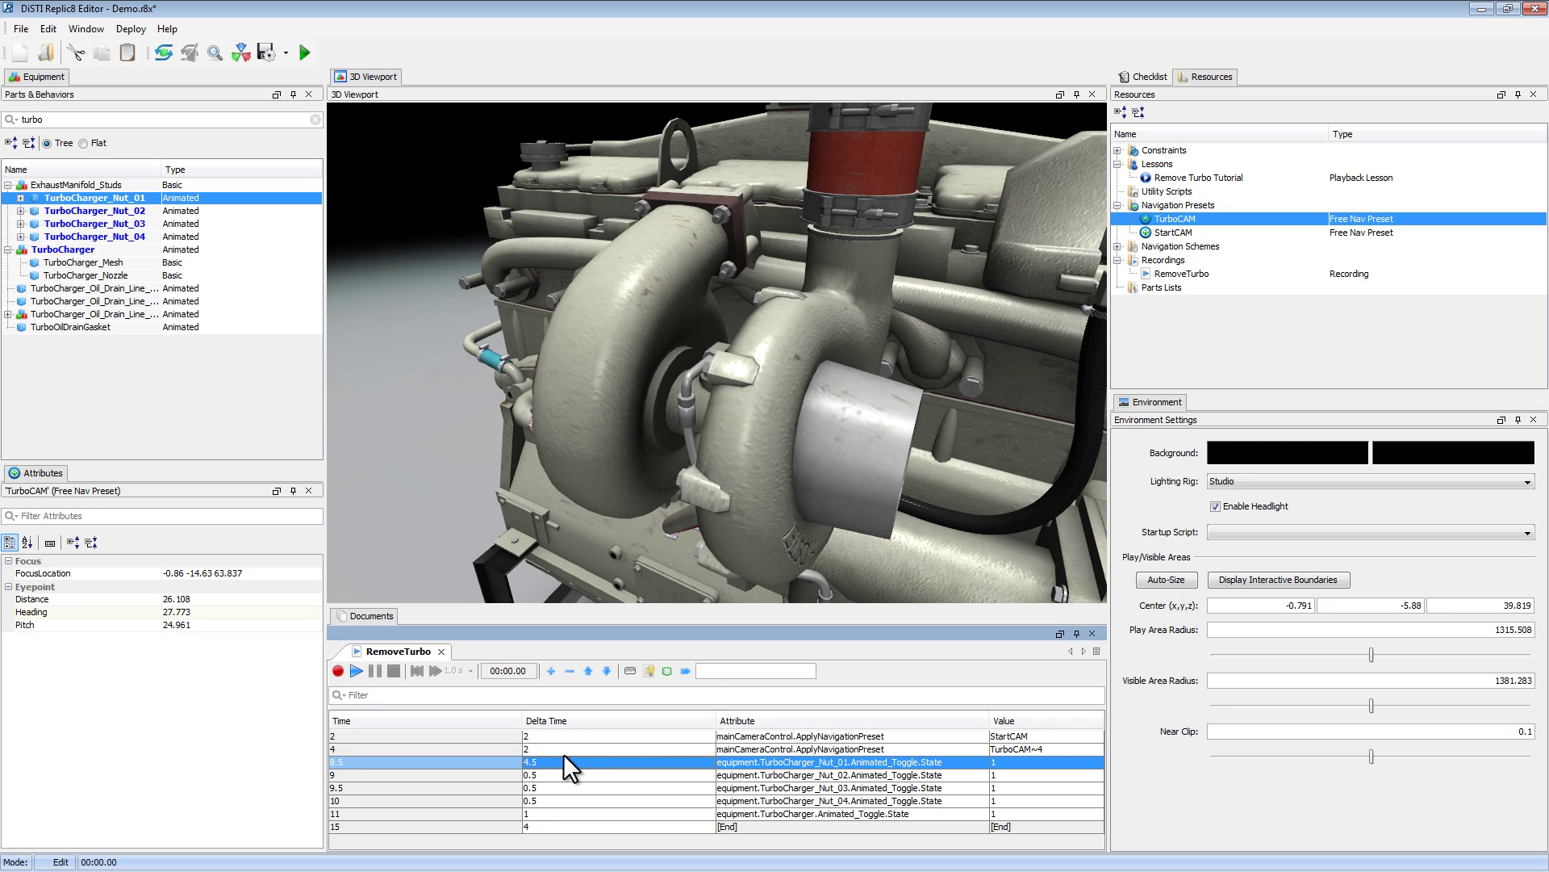
Insert a marker labelled "Remove four turbo charger nuts." before the StartCAM event at the start of the recording.
key(Up)
key(Up)
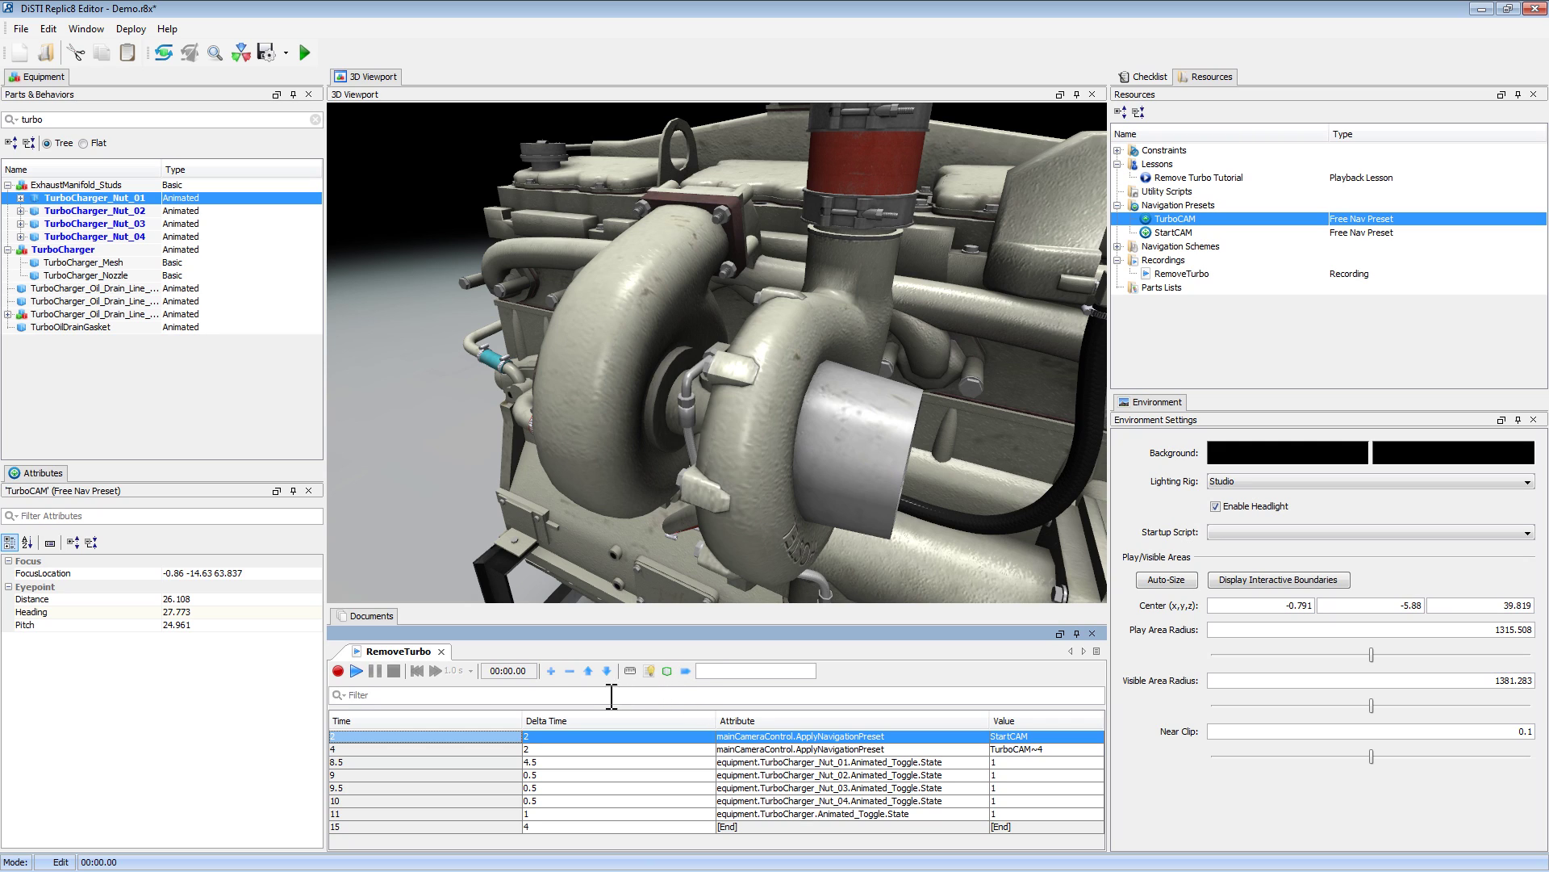
click(726, 670)
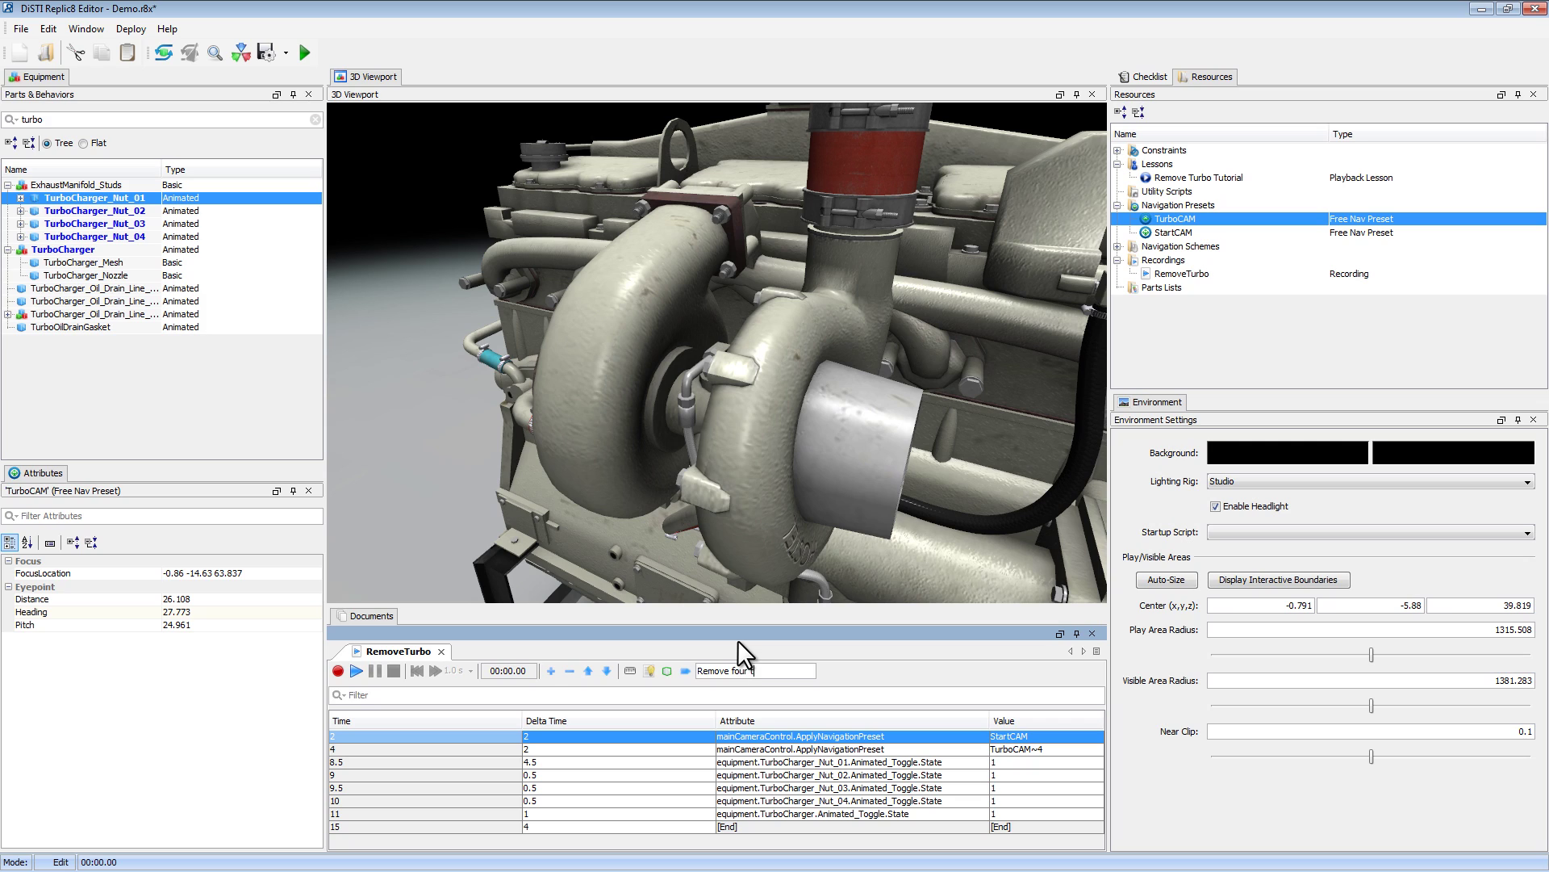
text(Remove four turbo charger nu)
text(ts.)
click(685, 671)
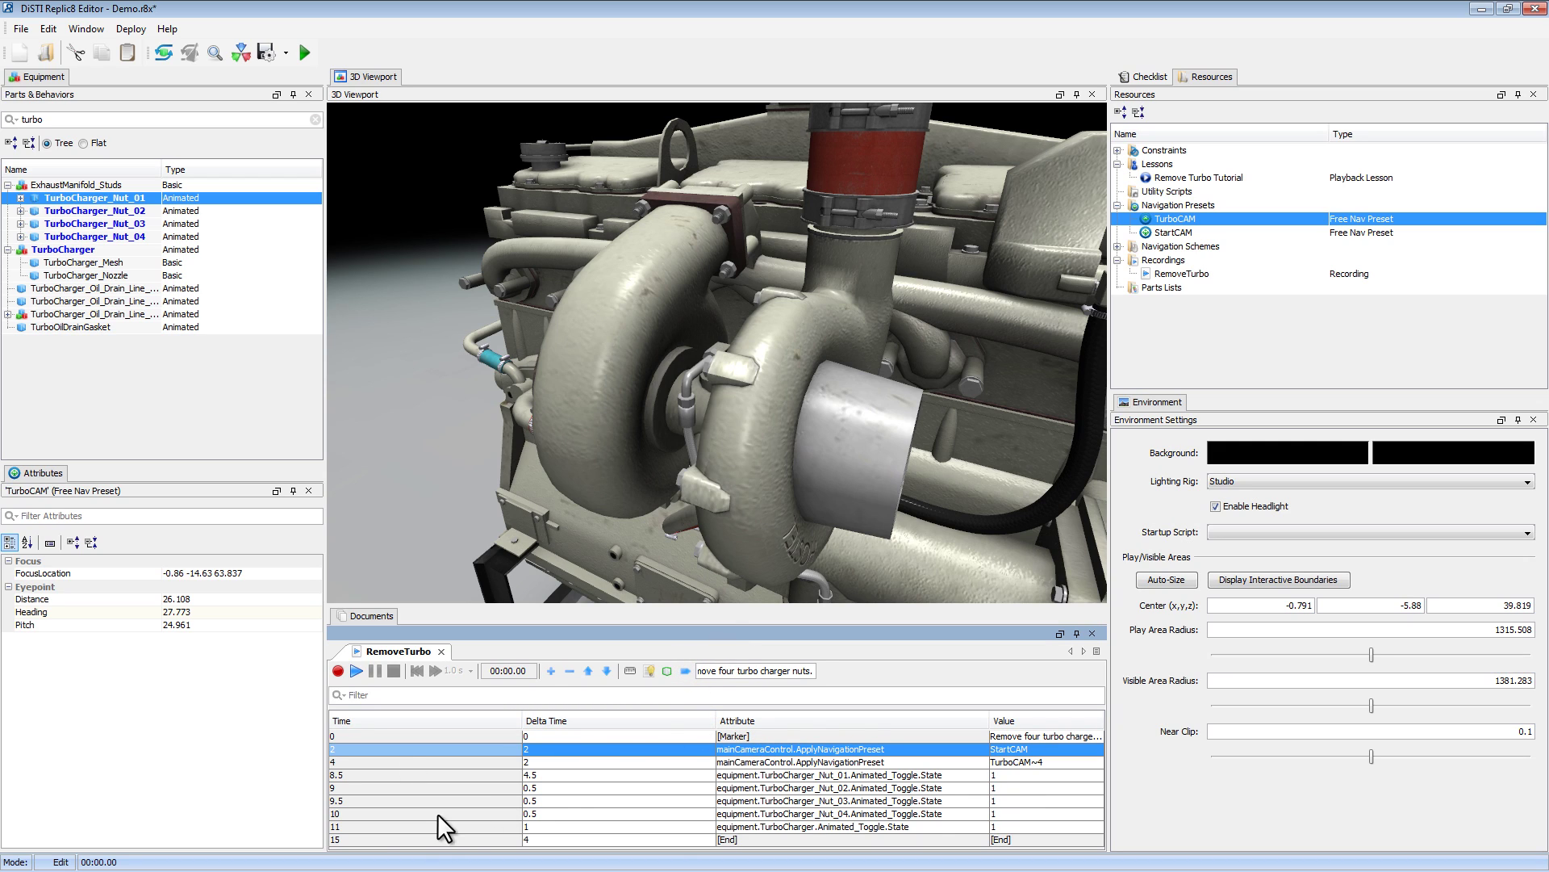
Insert a marker labelled "Carefully remove turbo charger" before the TurboCharger toggle event.
click(409, 827)
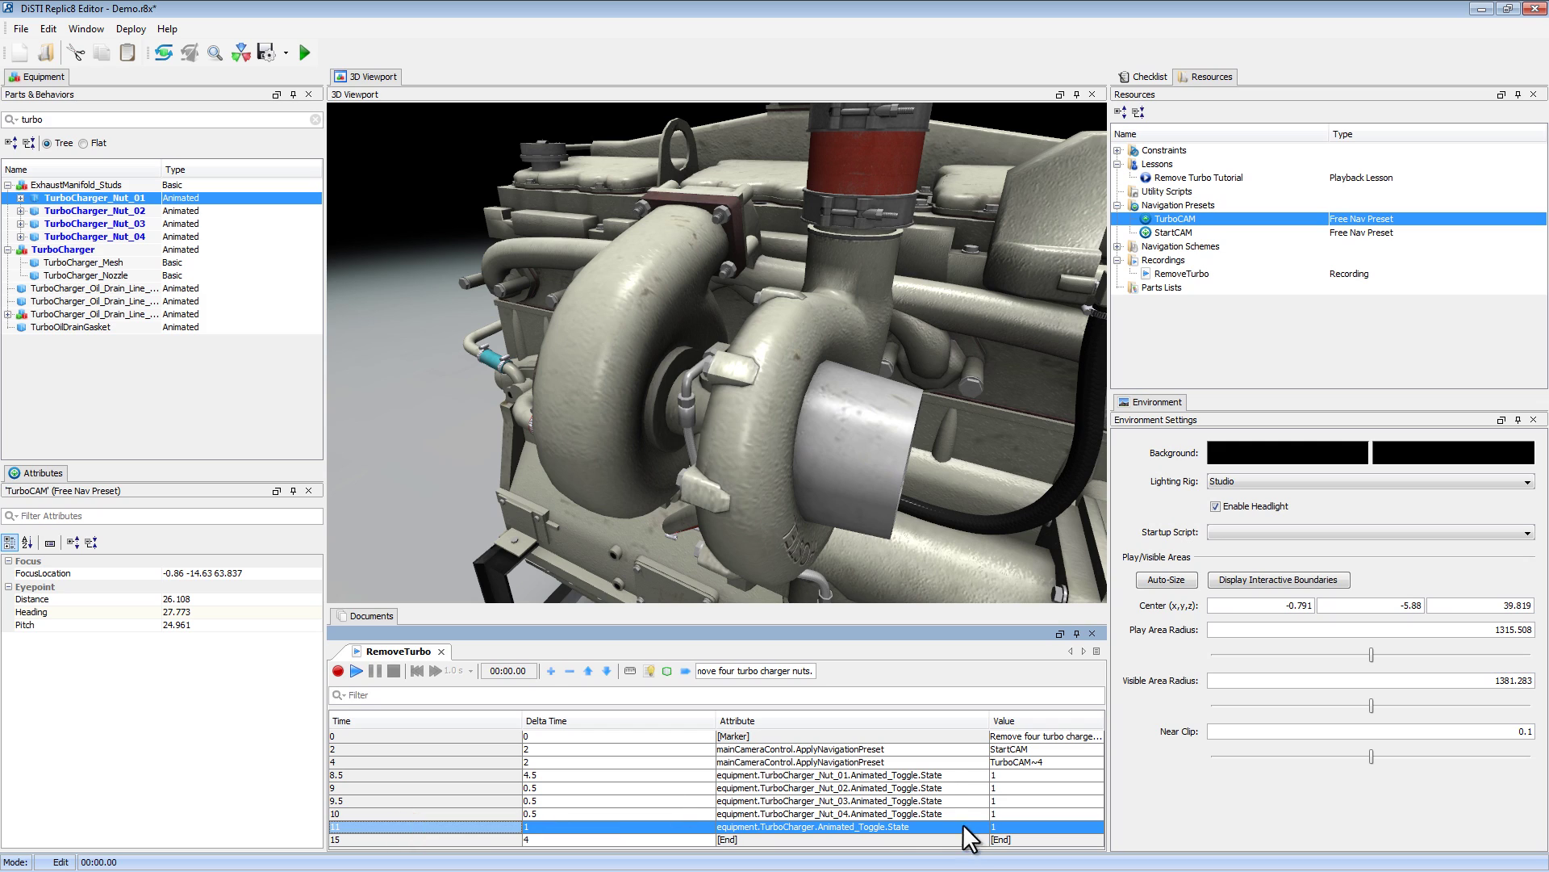
click(795, 671)
key(ctrl+a)
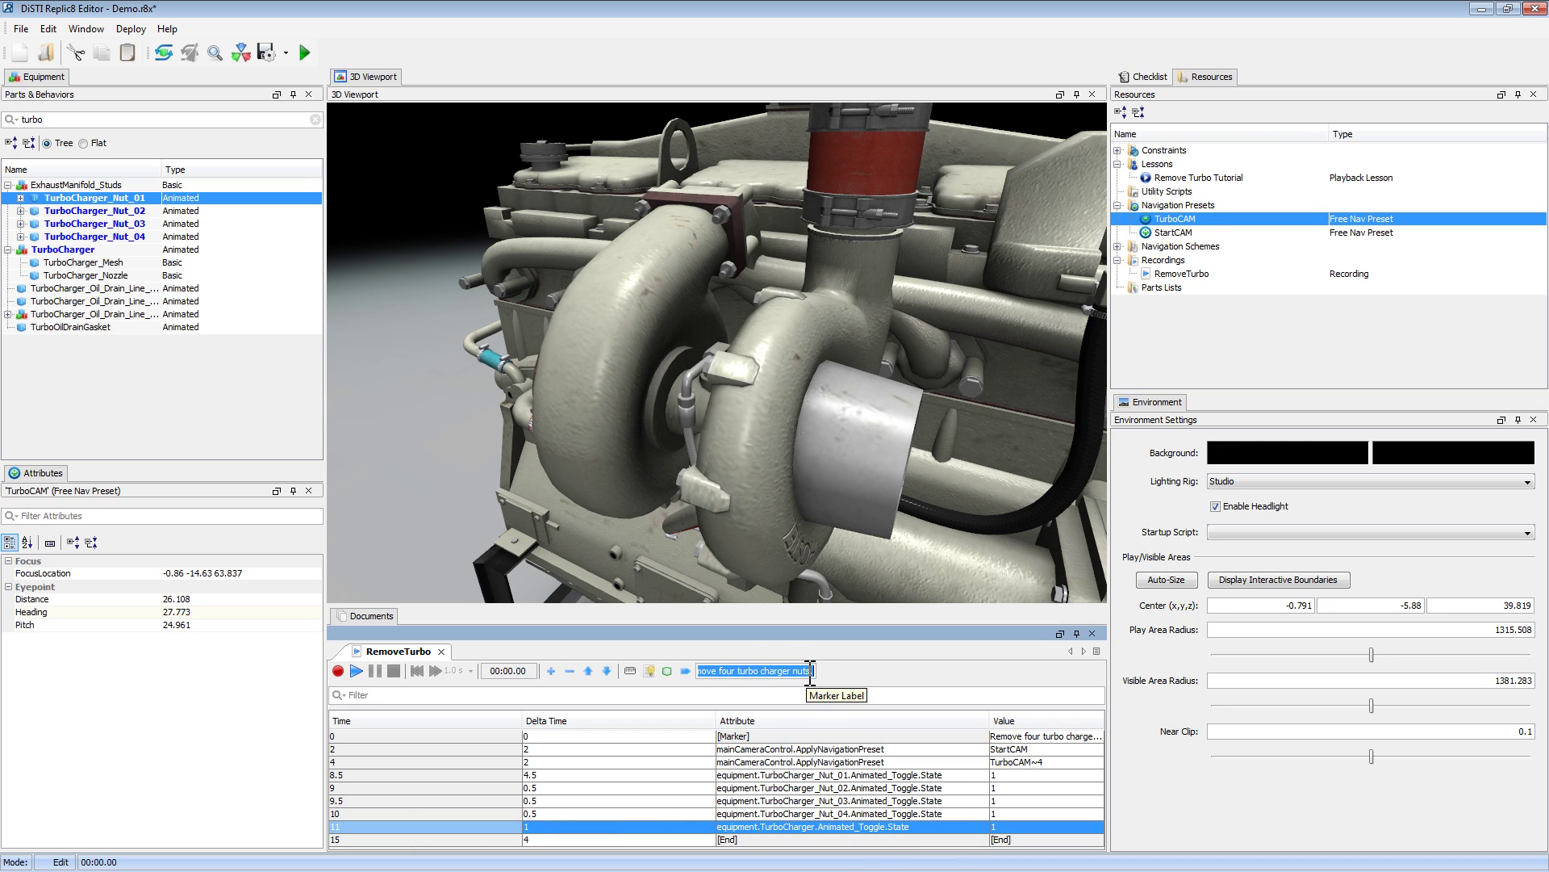
text(Carefully )
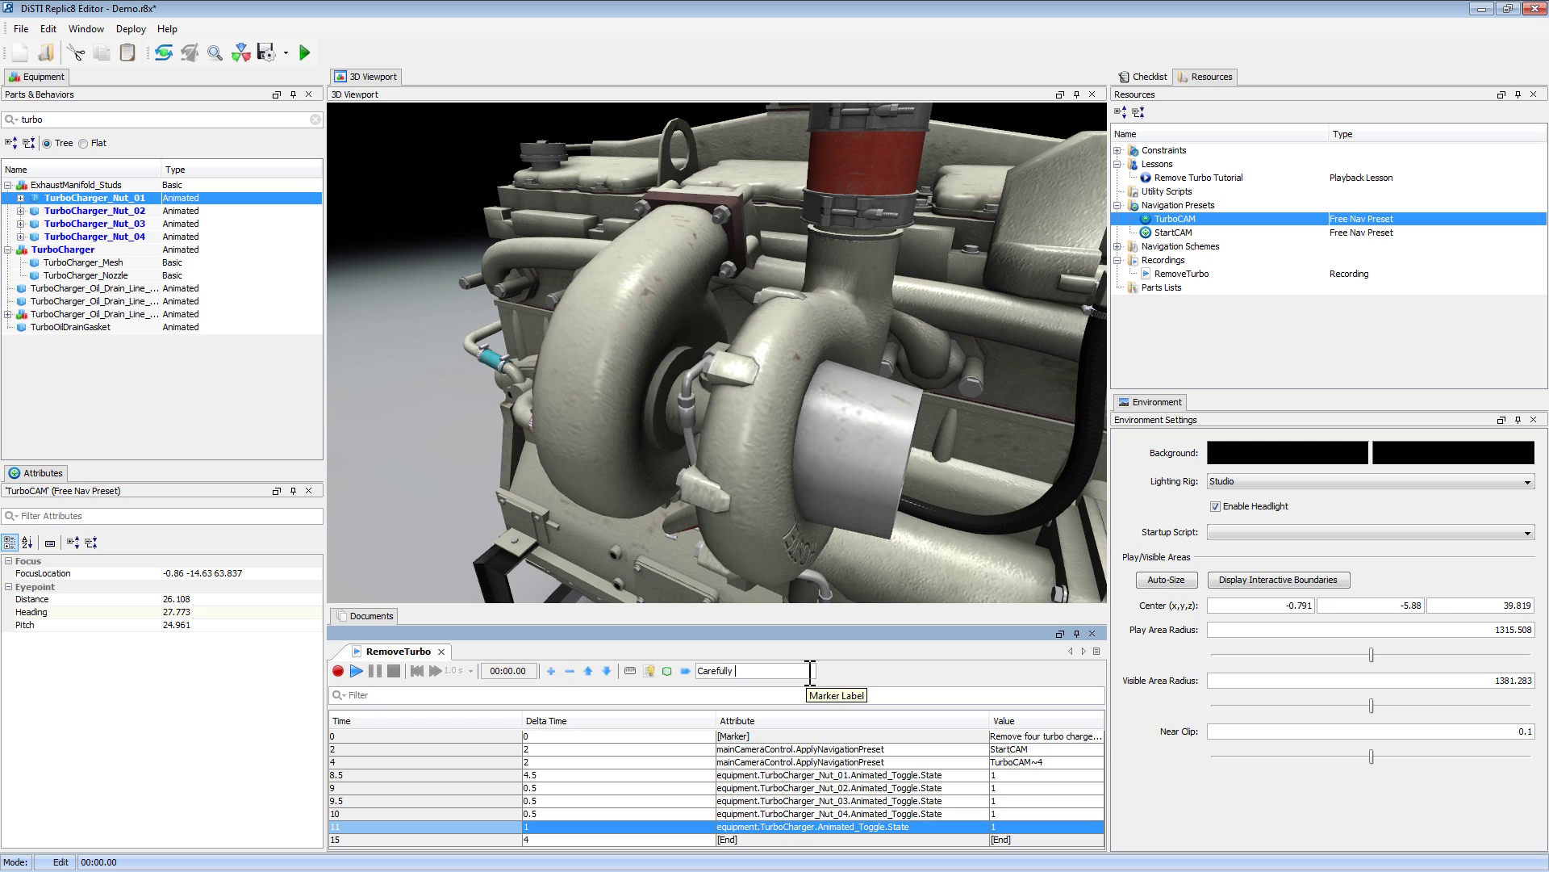
text(remove turbo charge)
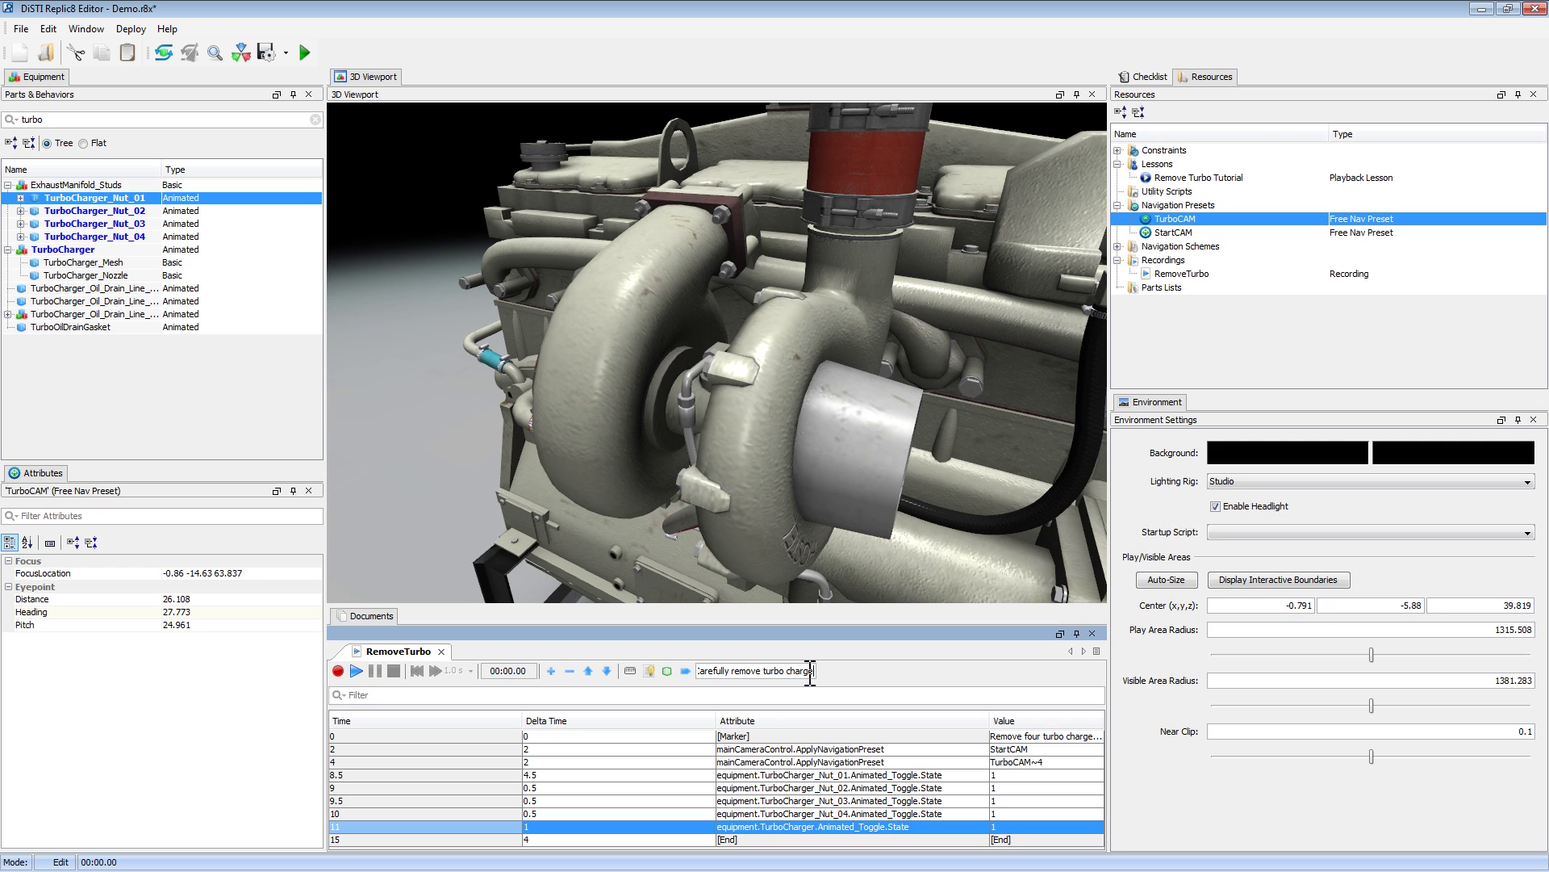
text(r)
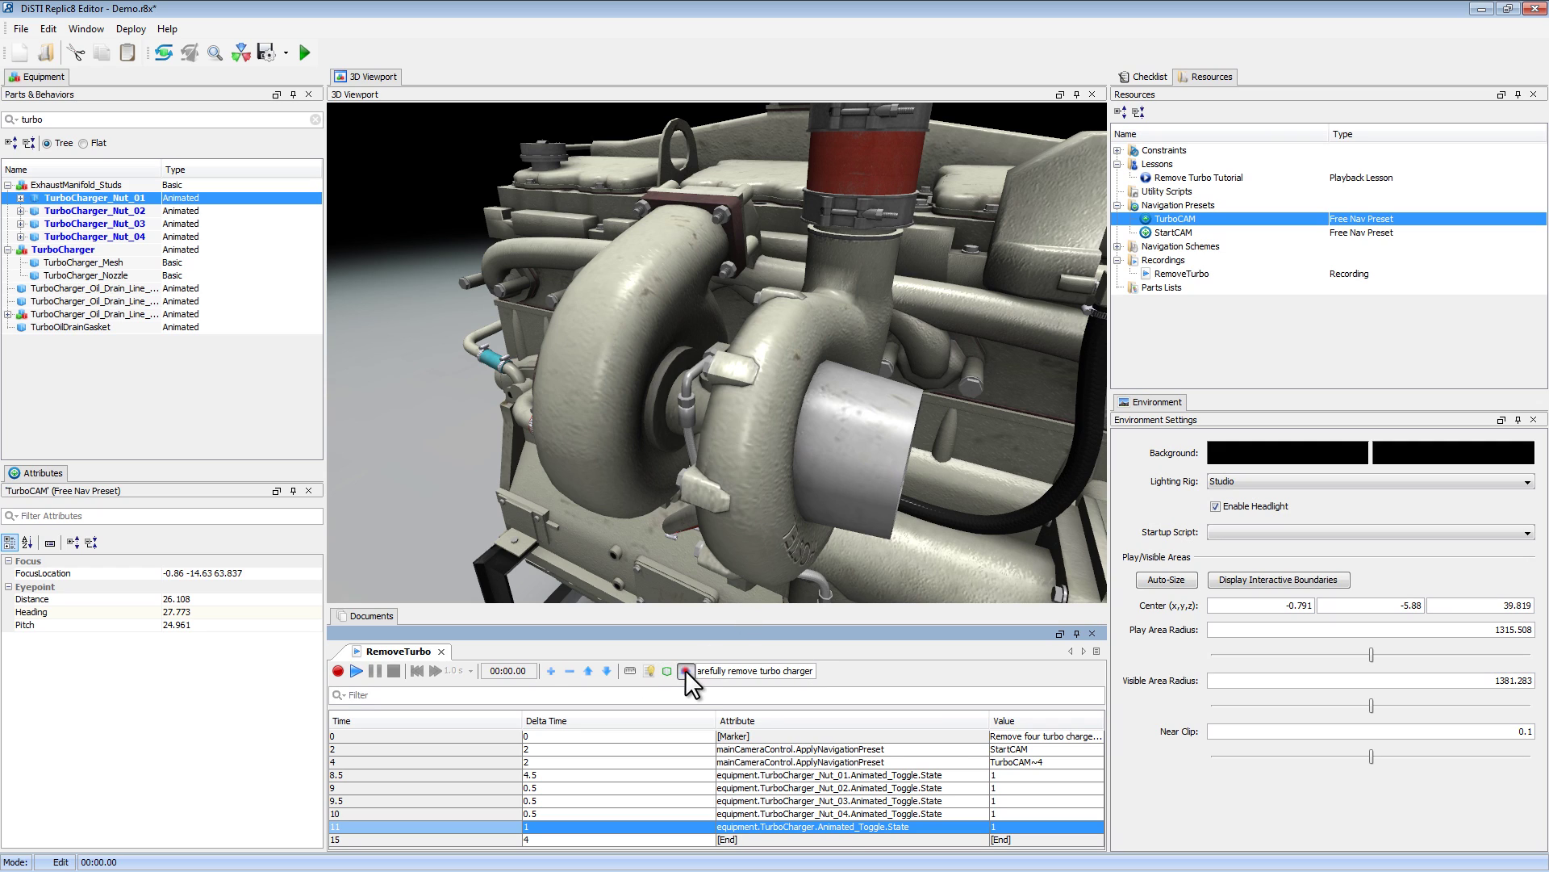
click(685, 671)
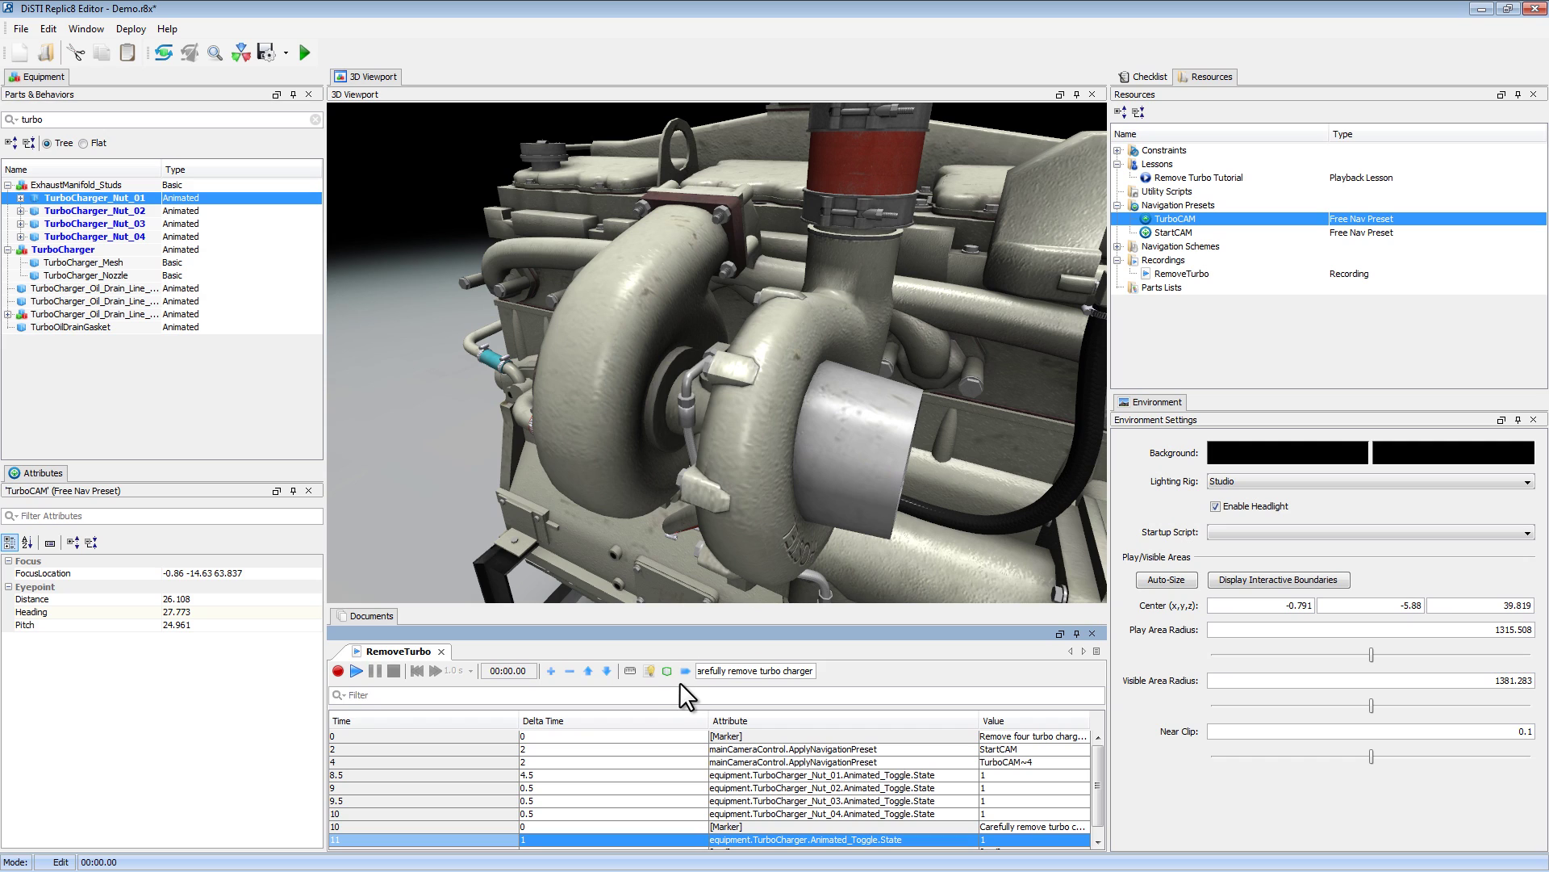
Enlarge the recording area and start a flash highlight action for equipment.TurboCharger_Nut_01 before that nut's toggle event.
drag(673, 605, 678, 519)
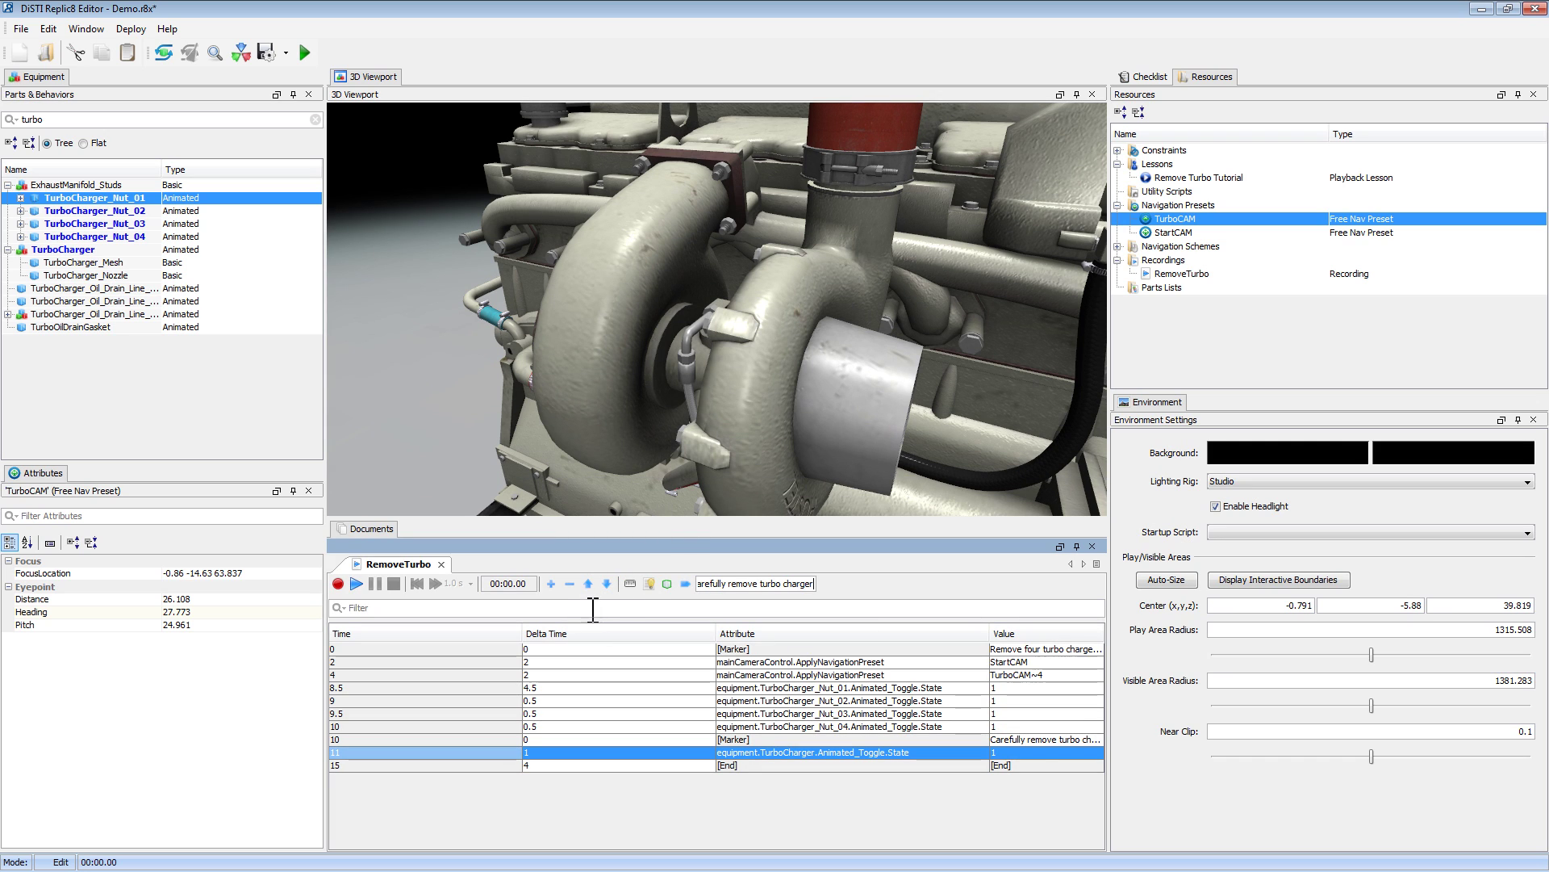
click(473, 685)
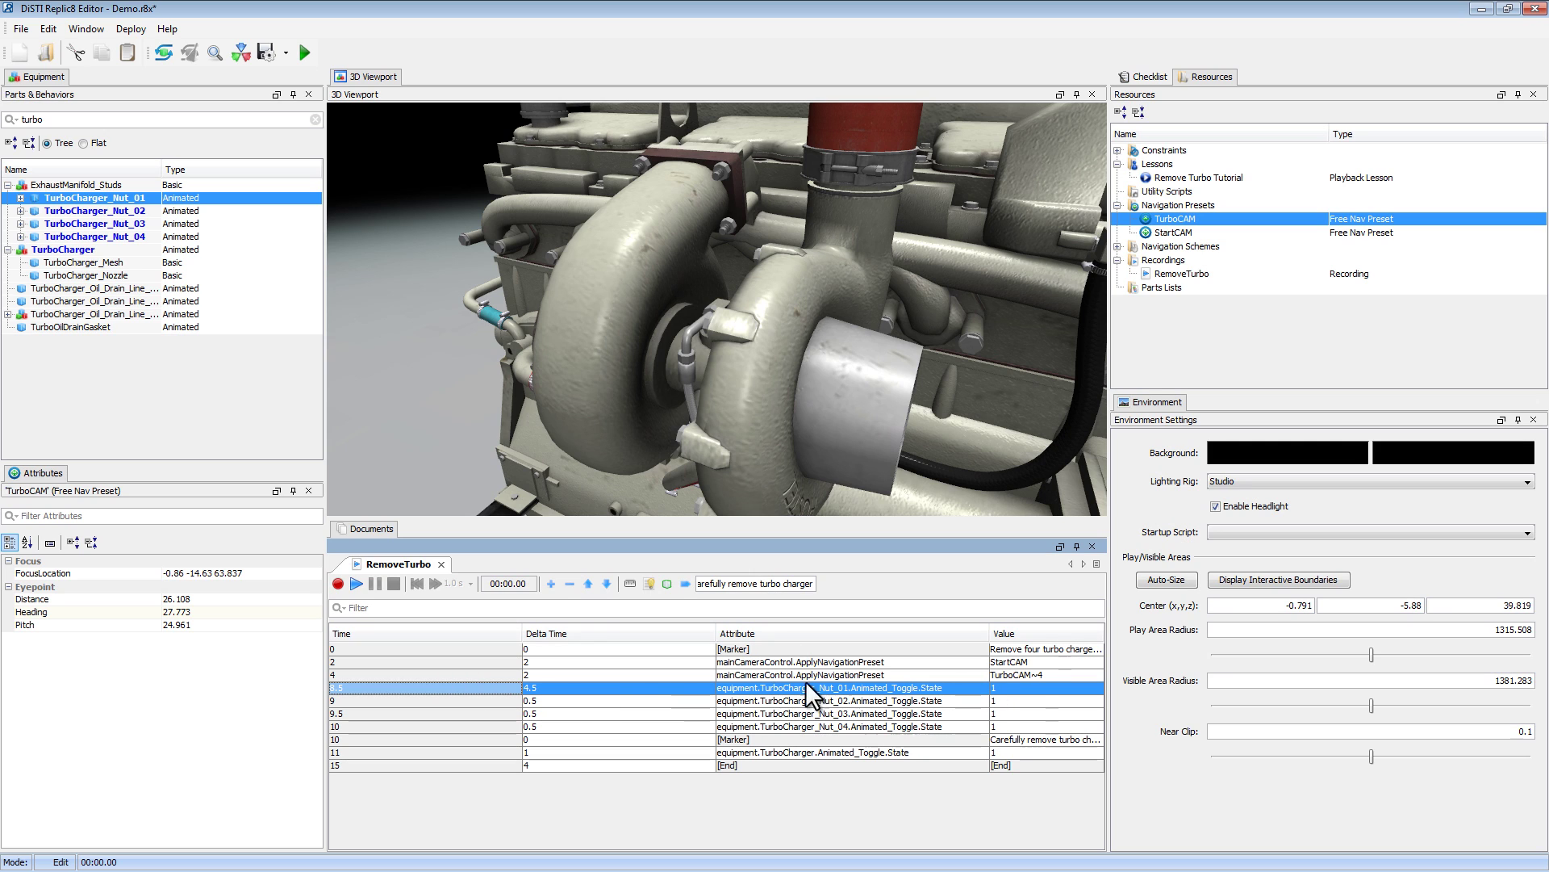
click(667, 583)
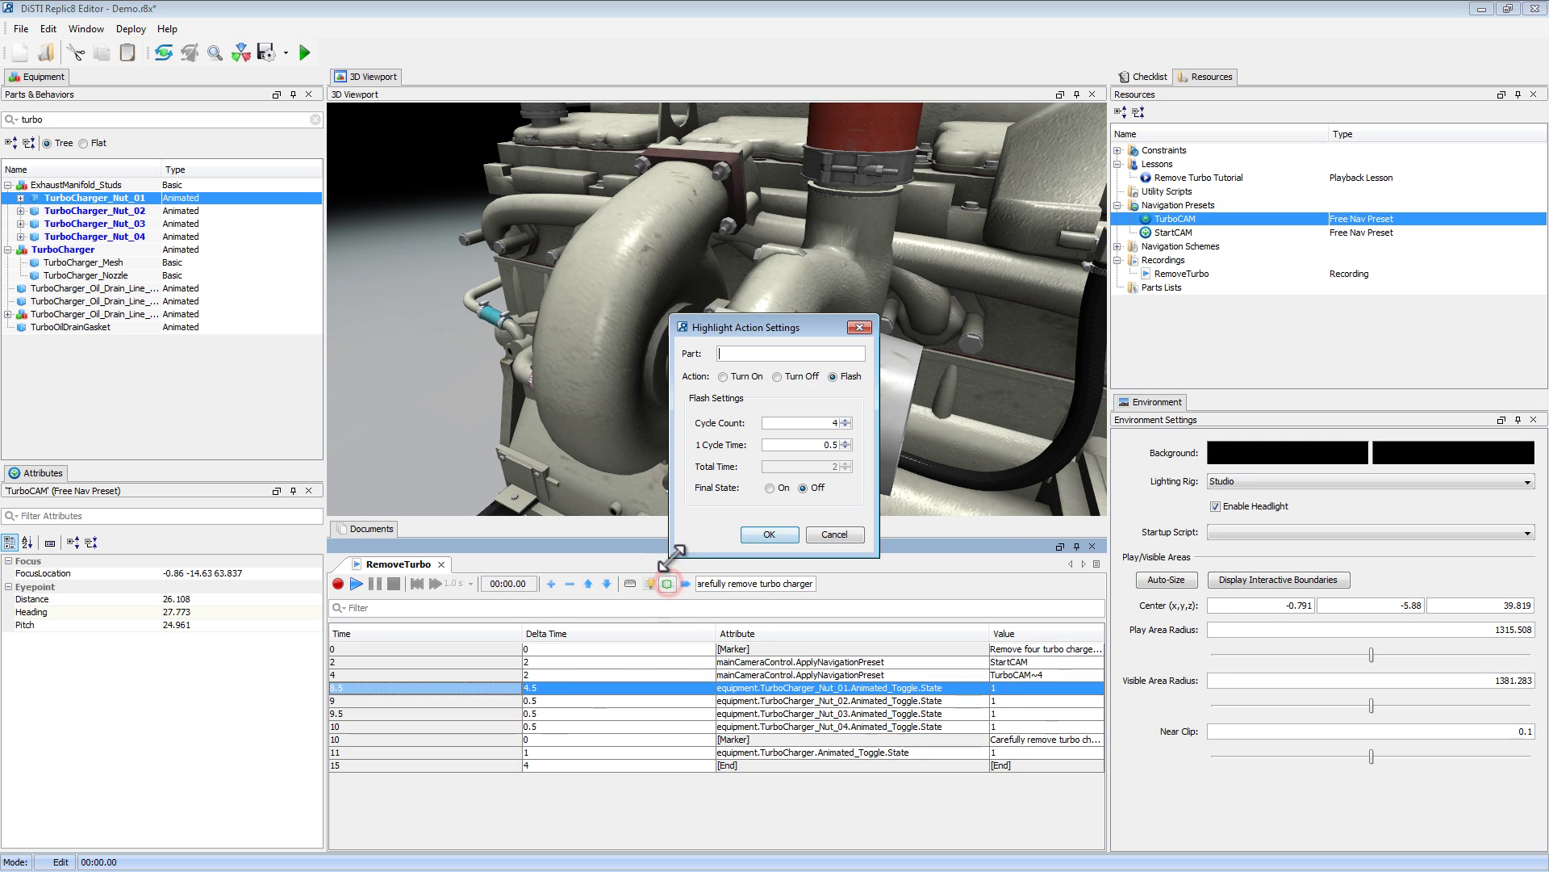
text(equ)
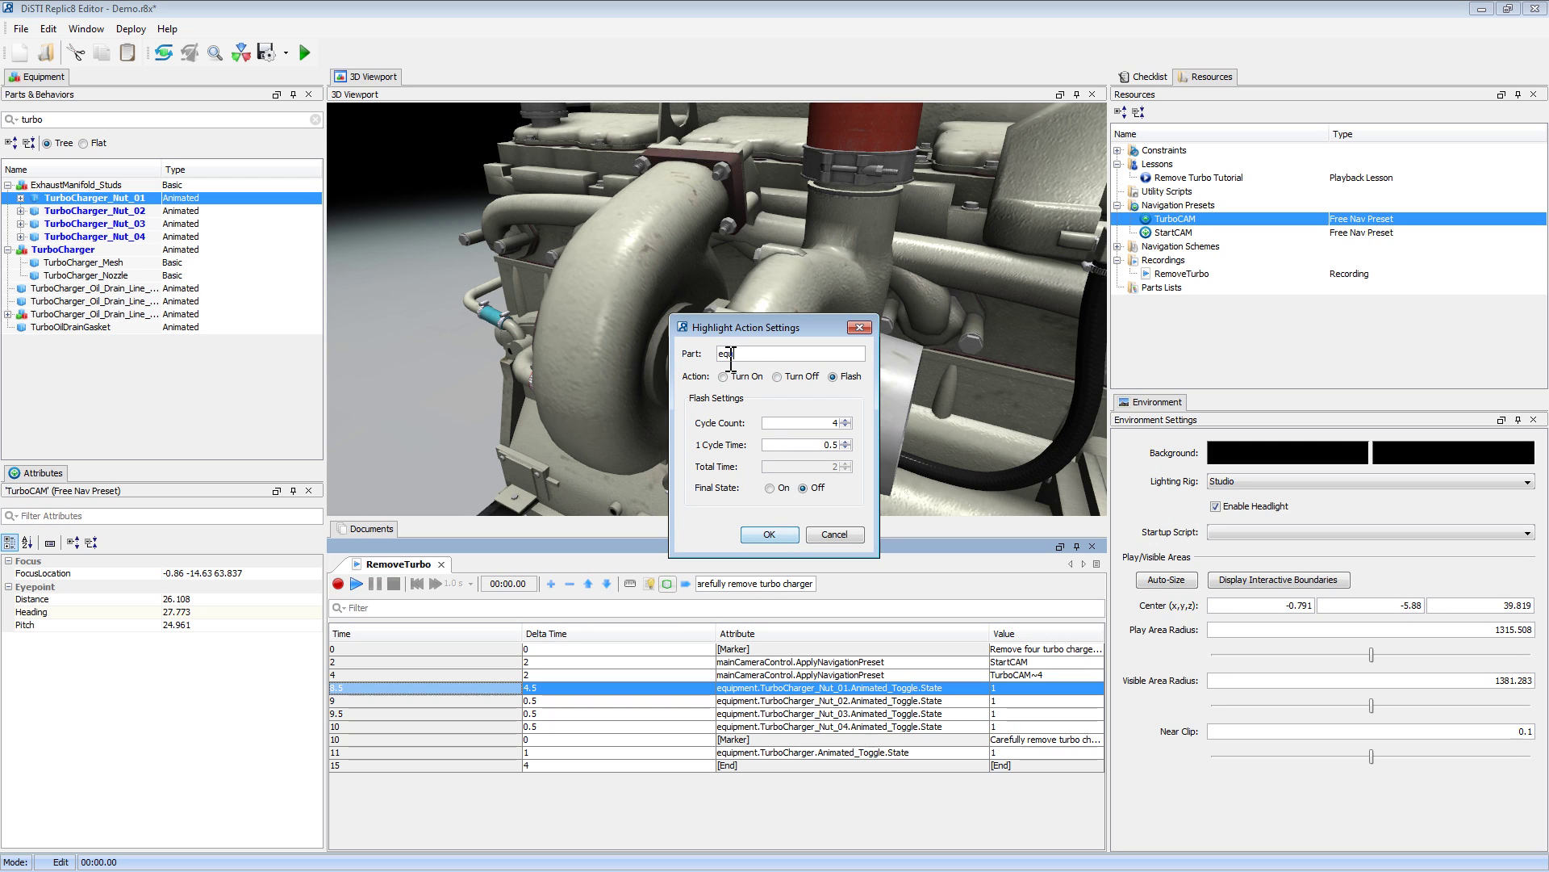
key(Return)
text(.tur)
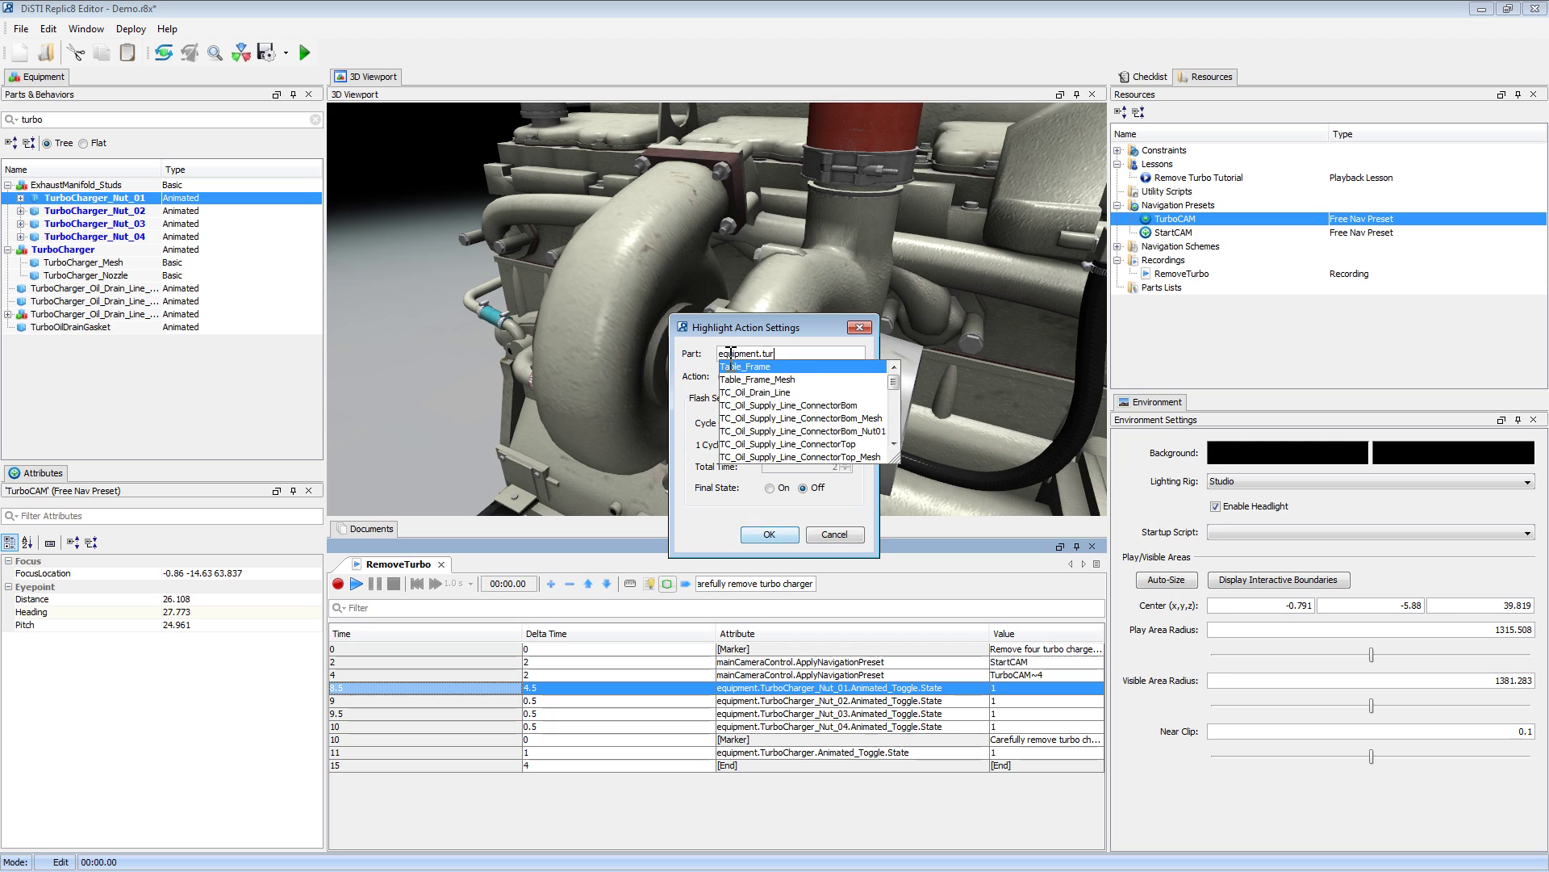
key(Down)
key(Down)
key(Down)
key(Return)
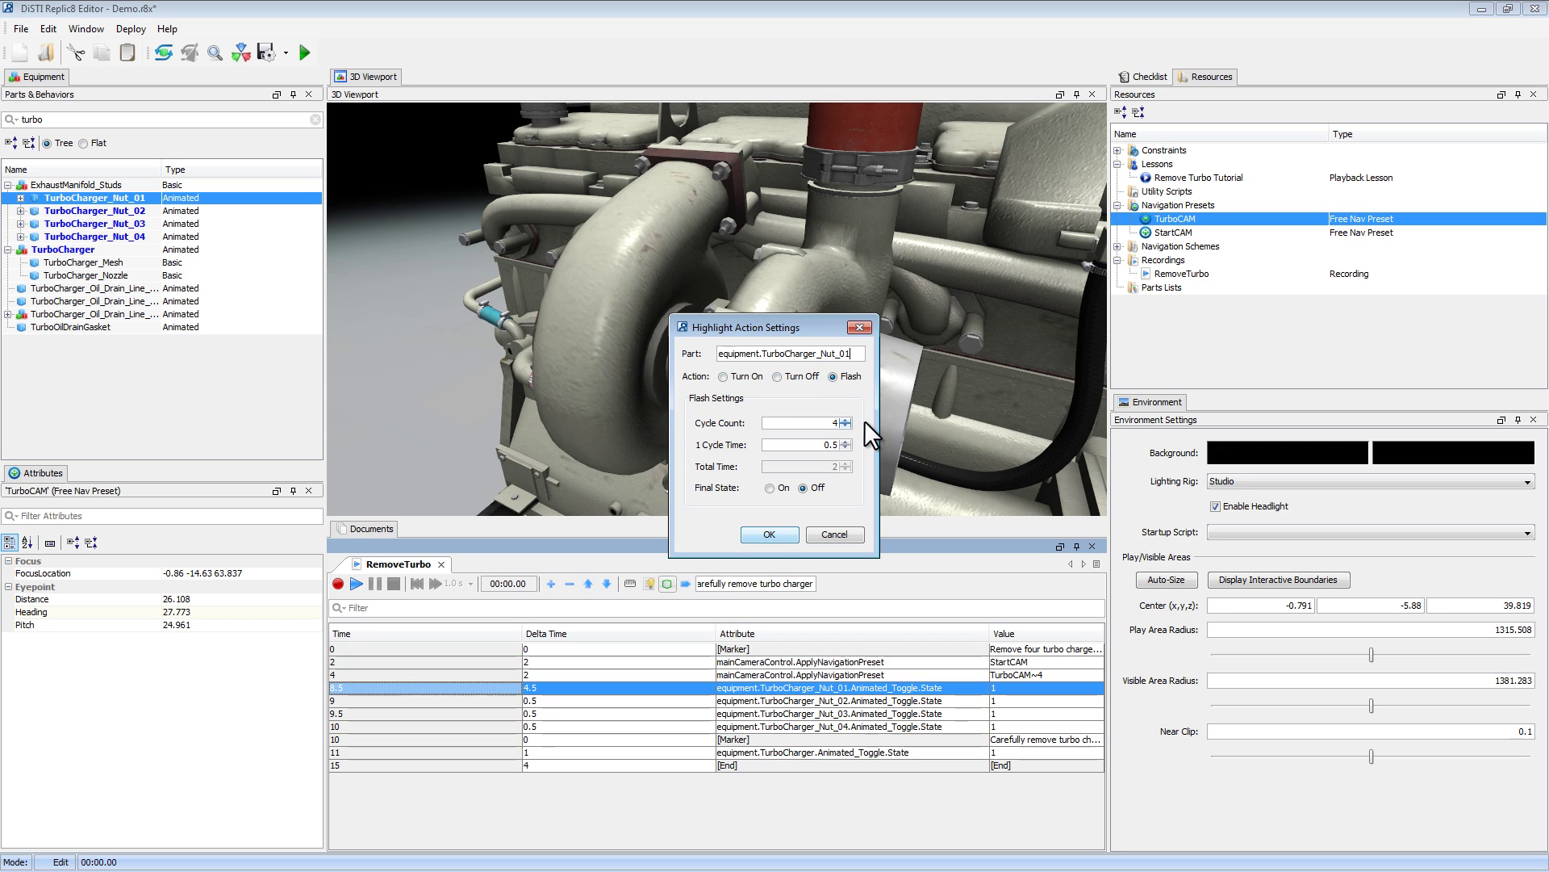
Set the flash cycle time to 0.25 and accept the highlight action settings.
drag(816, 445, 878, 436)
text(.25)
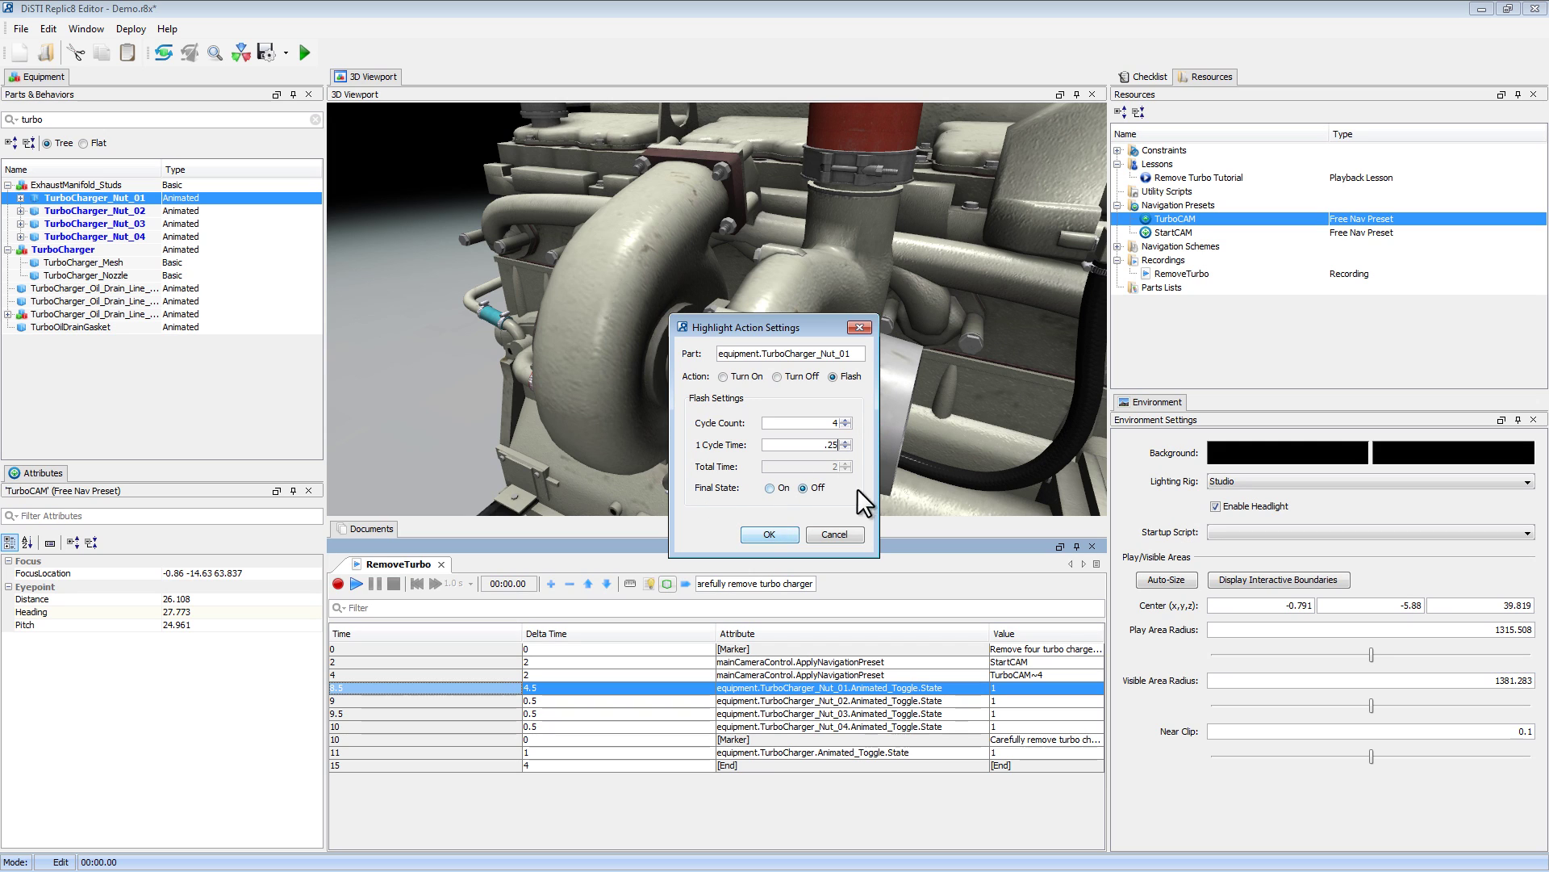
click(768, 532)
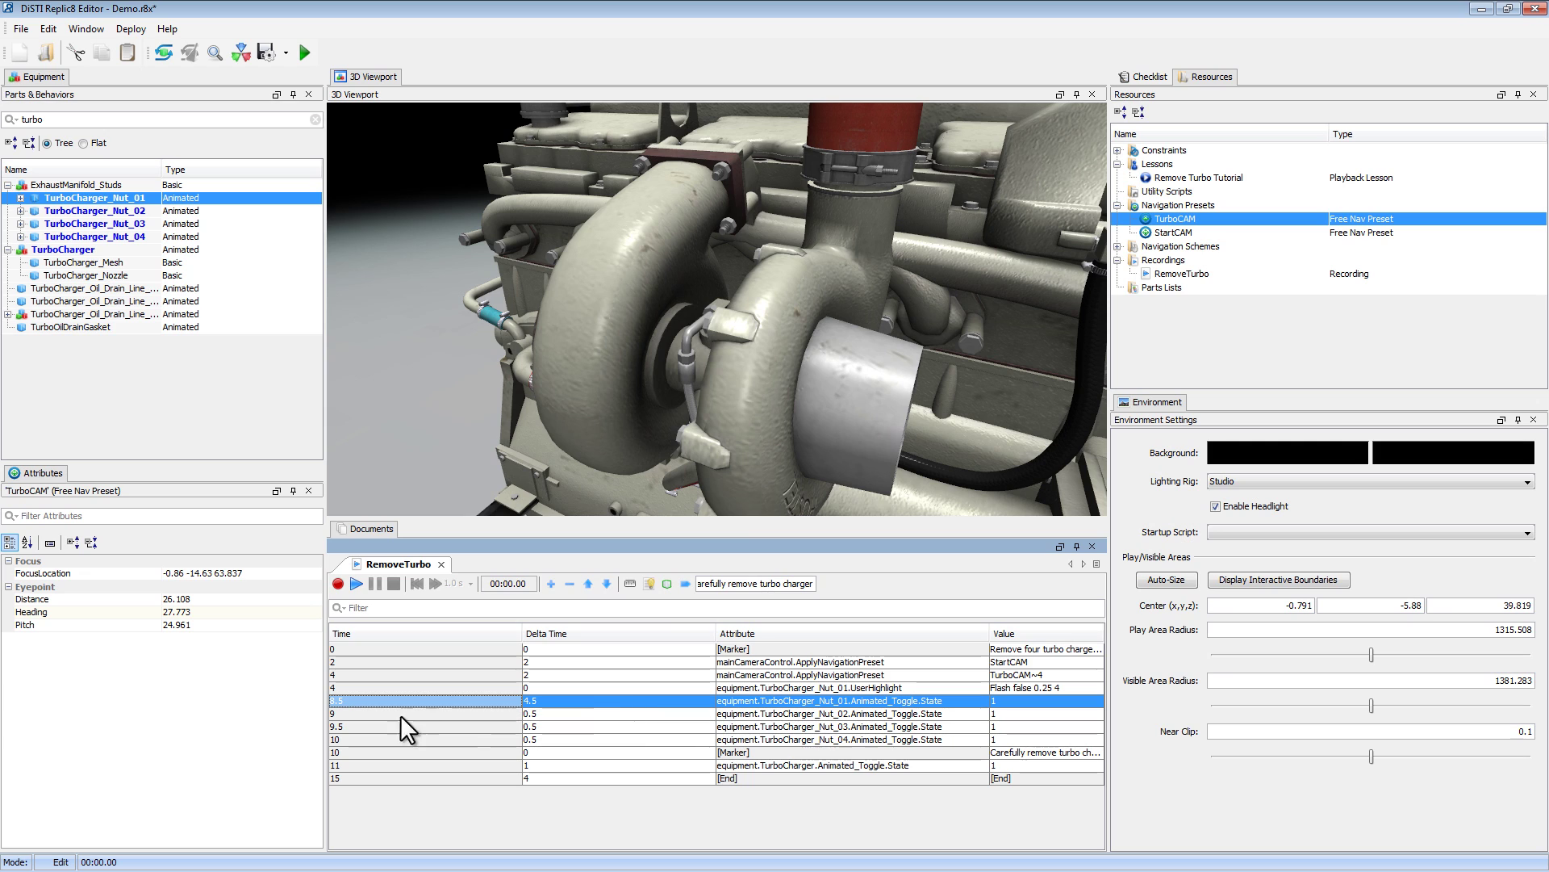
Add a flash highlight for TurboCharger_Nut_02 before its toggle event, with 4 cycles of 0.25.
click(472, 712)
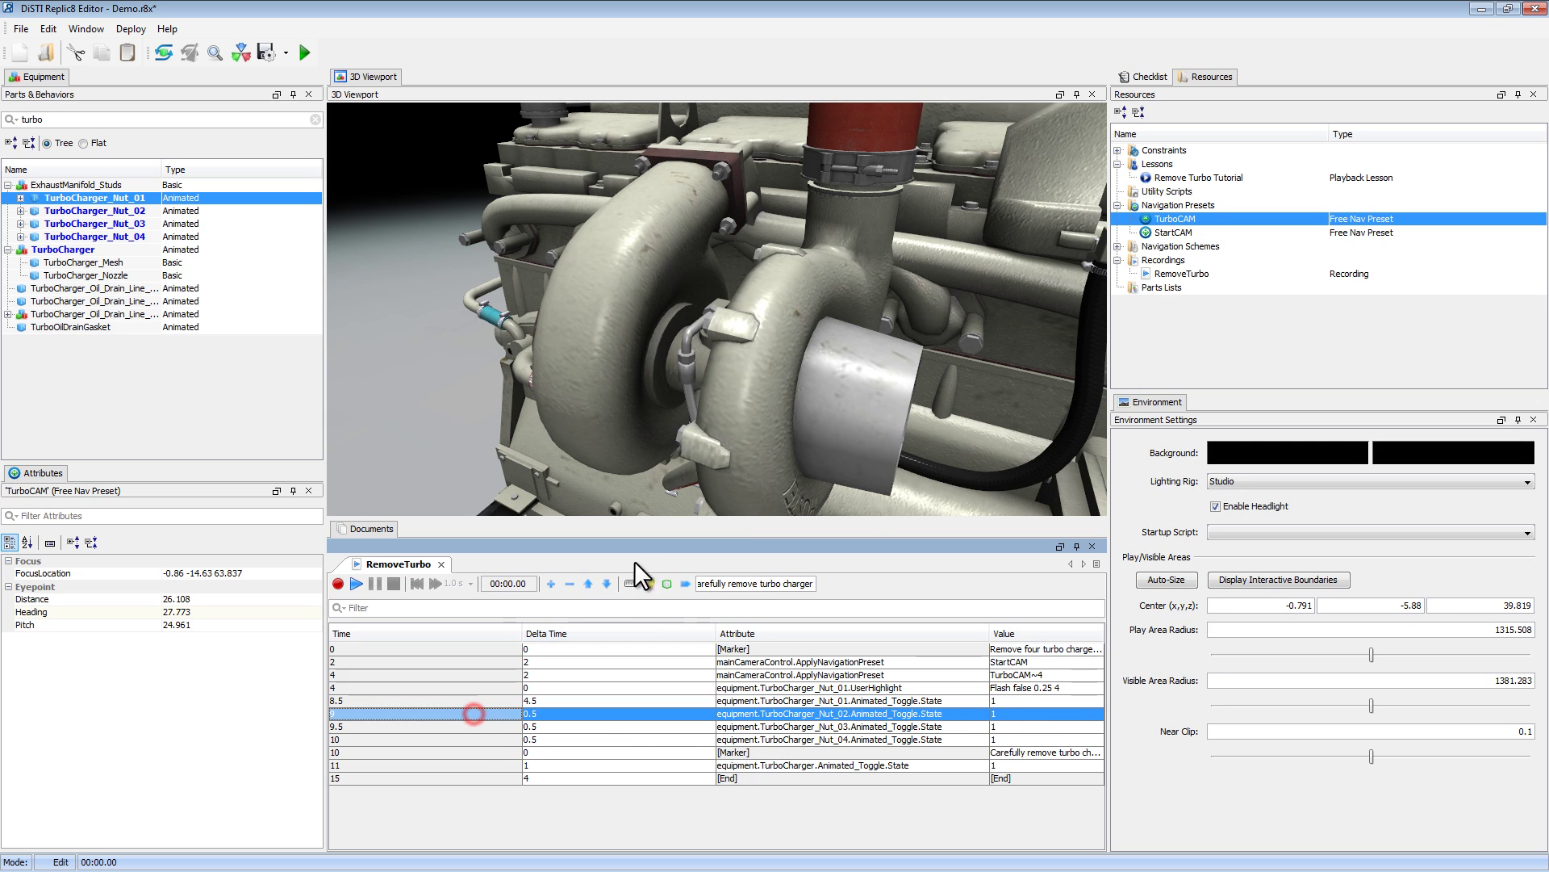
click(666, 583)
key(BackSpace)
text(2)
click(771, 530)
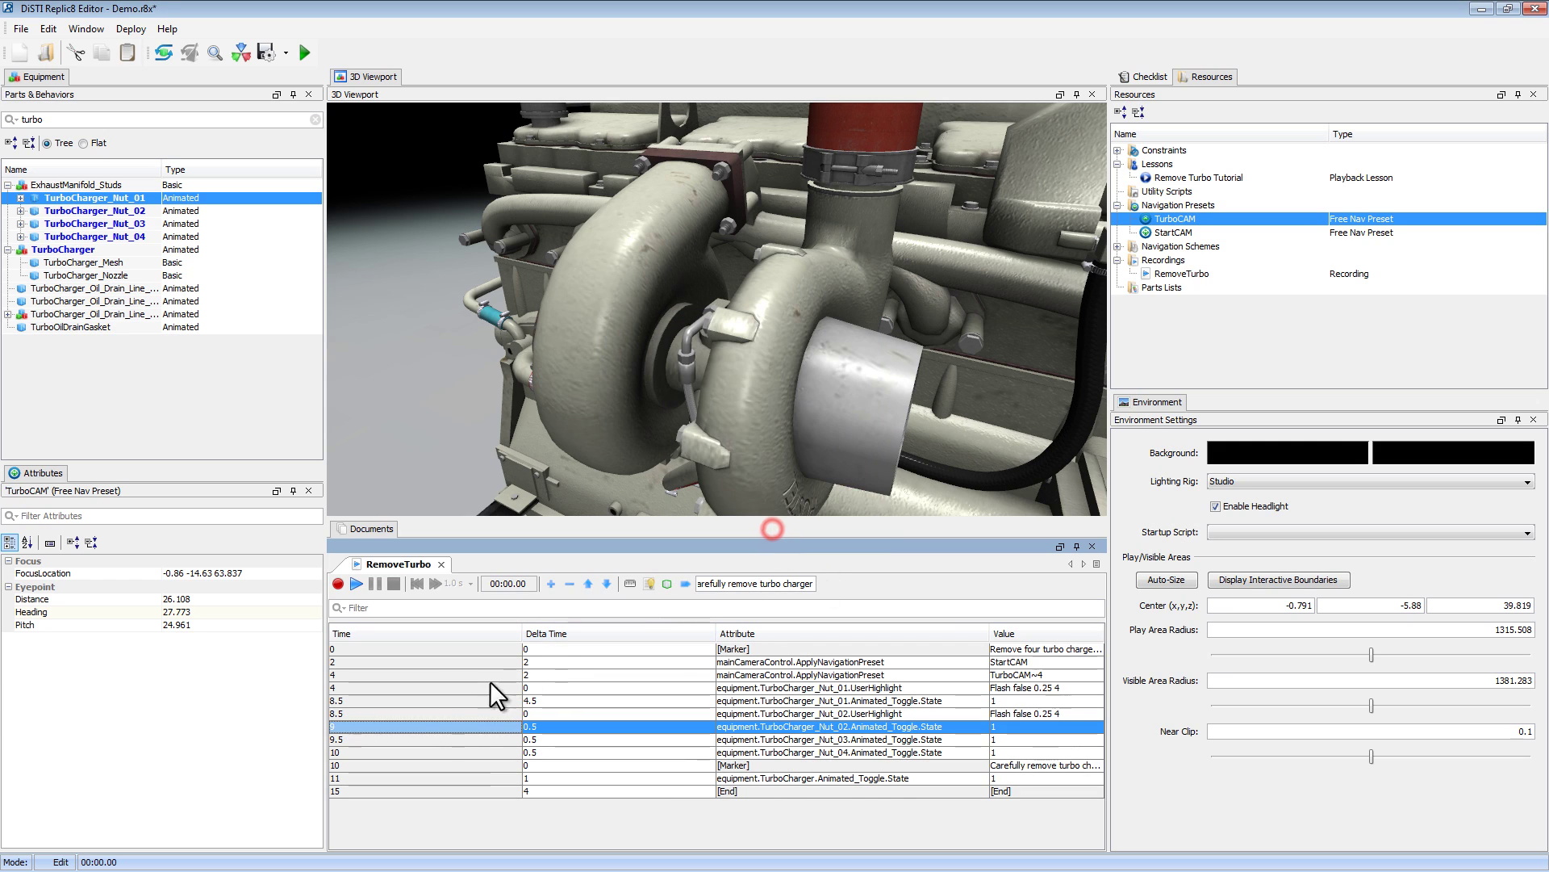
Add flash highlights for TurboCharger_Nut_03 and TurboCharger_Nut_04 before their toggle events, each with 4 cycles of 0.25.
click(473, 750)
click(458, 739)
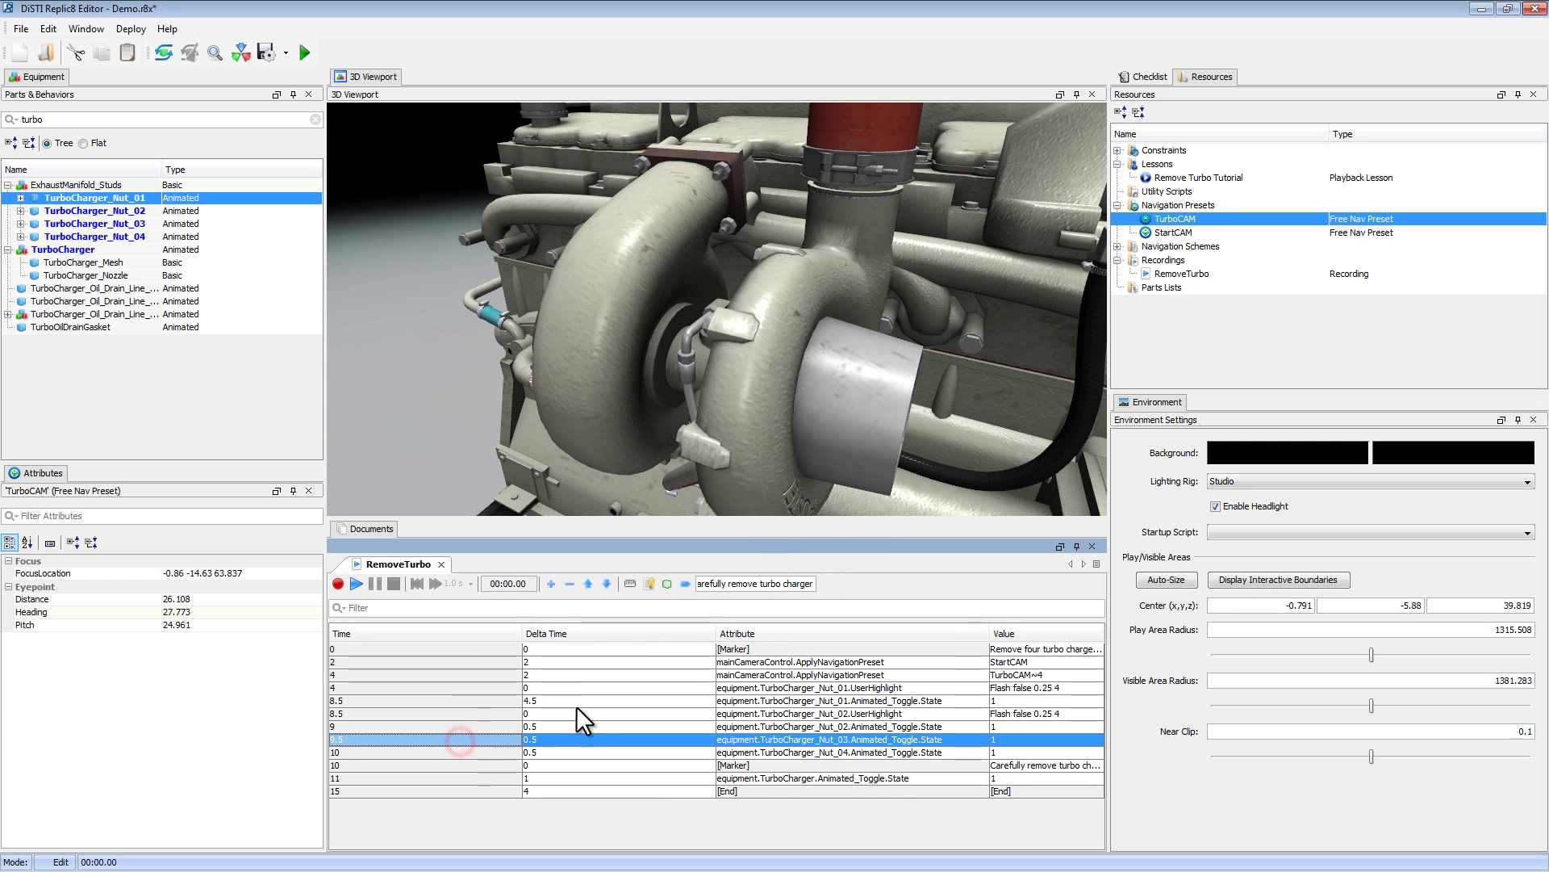
click(670, 582)
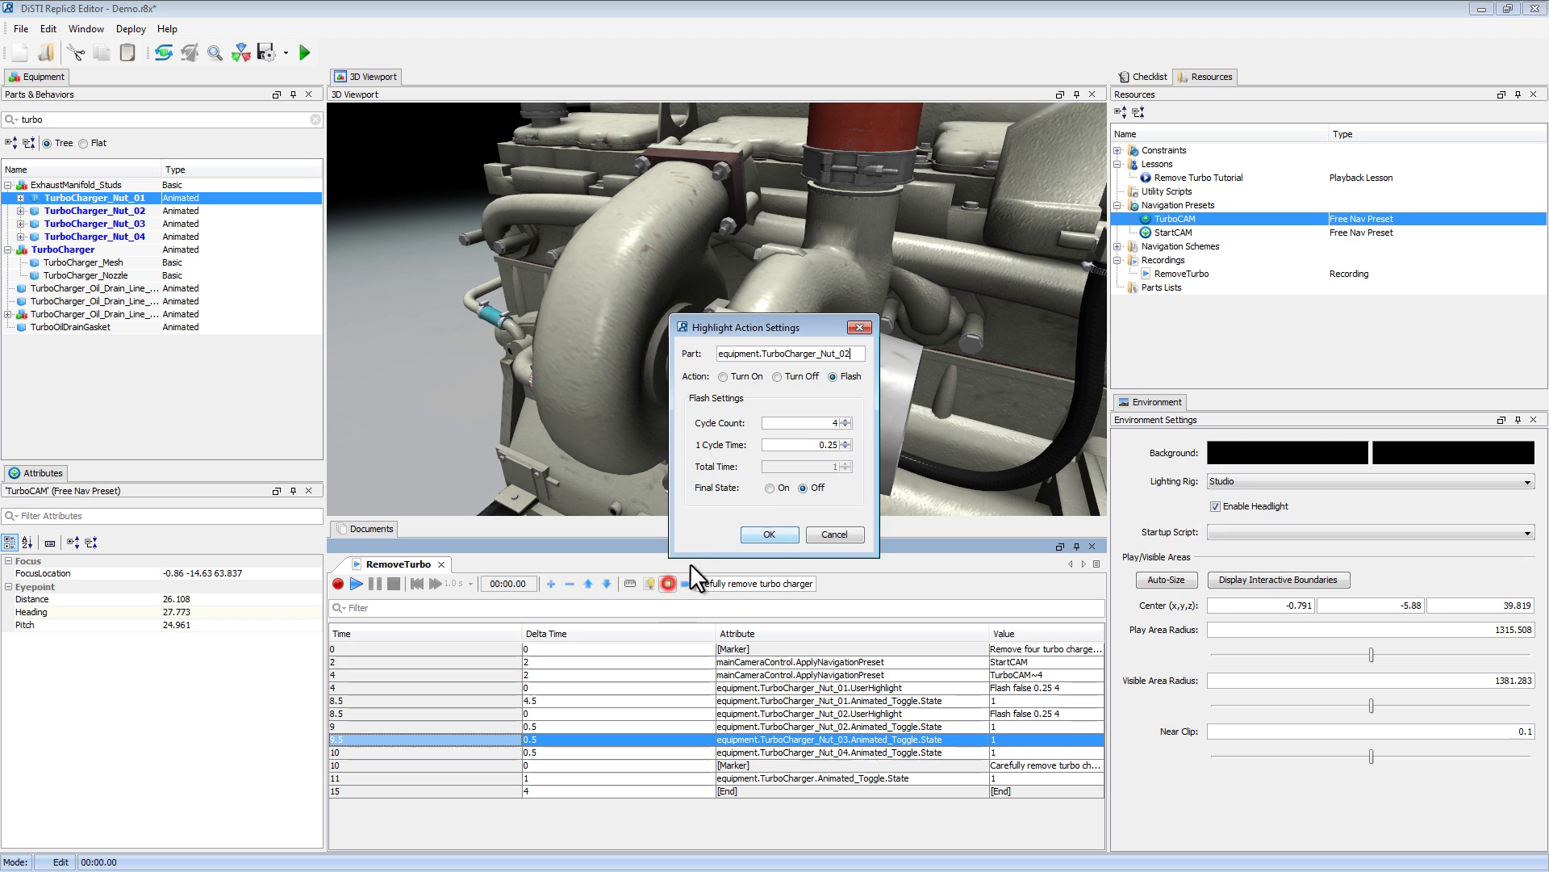
click(770, 533)
click(492, 765)
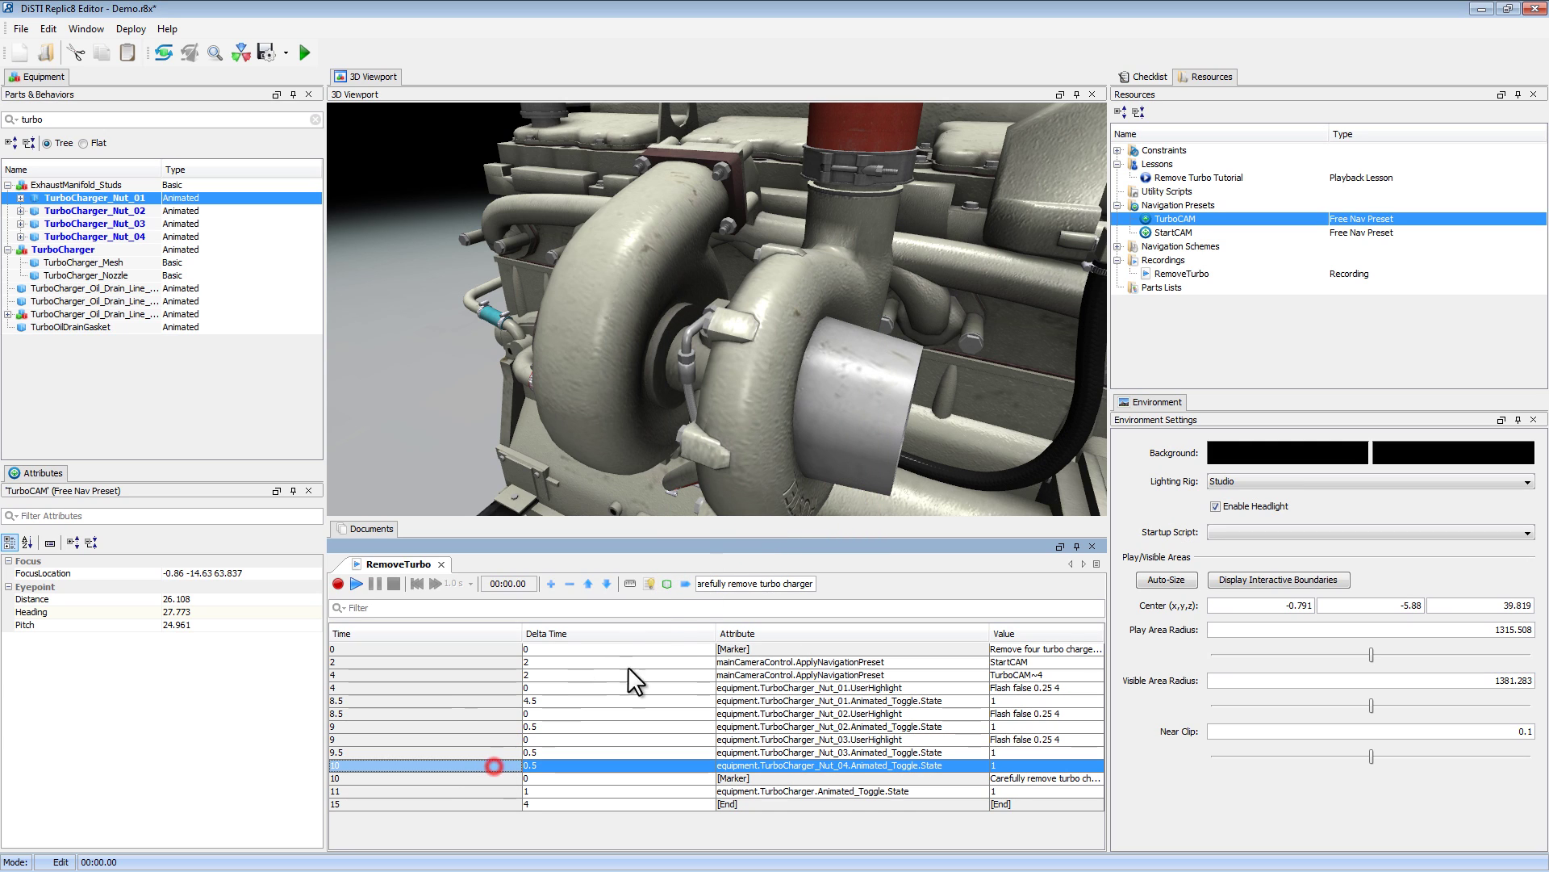
click(667, 582)
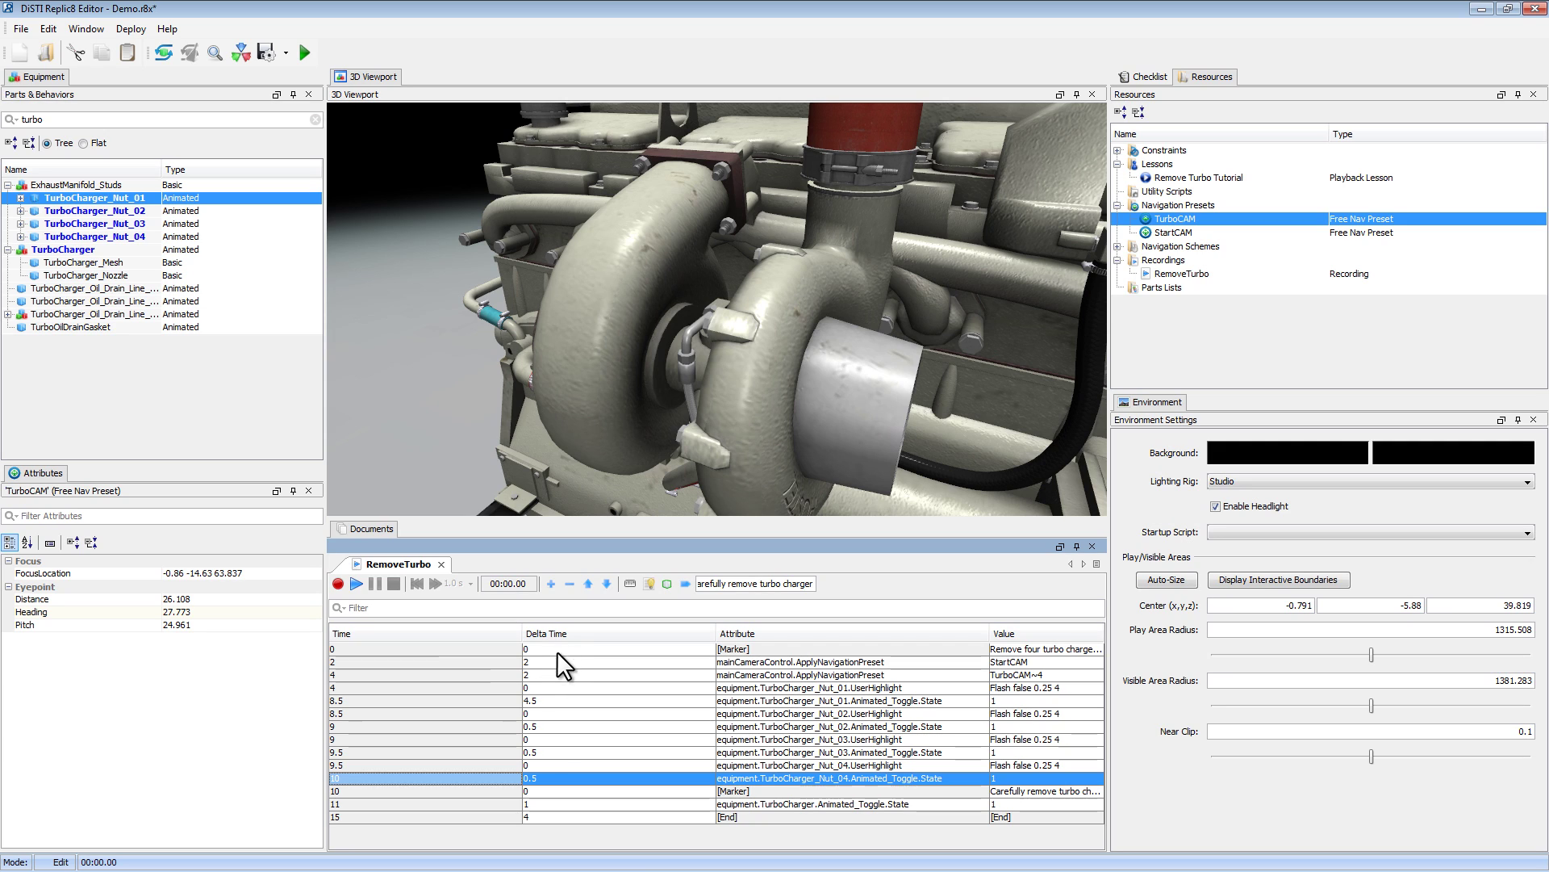
Move the StartCAM preset event ahead of the first marker, with delta time 0 for StartCAM and 2 for the marker.
click(467, 662)
click(589, 582)
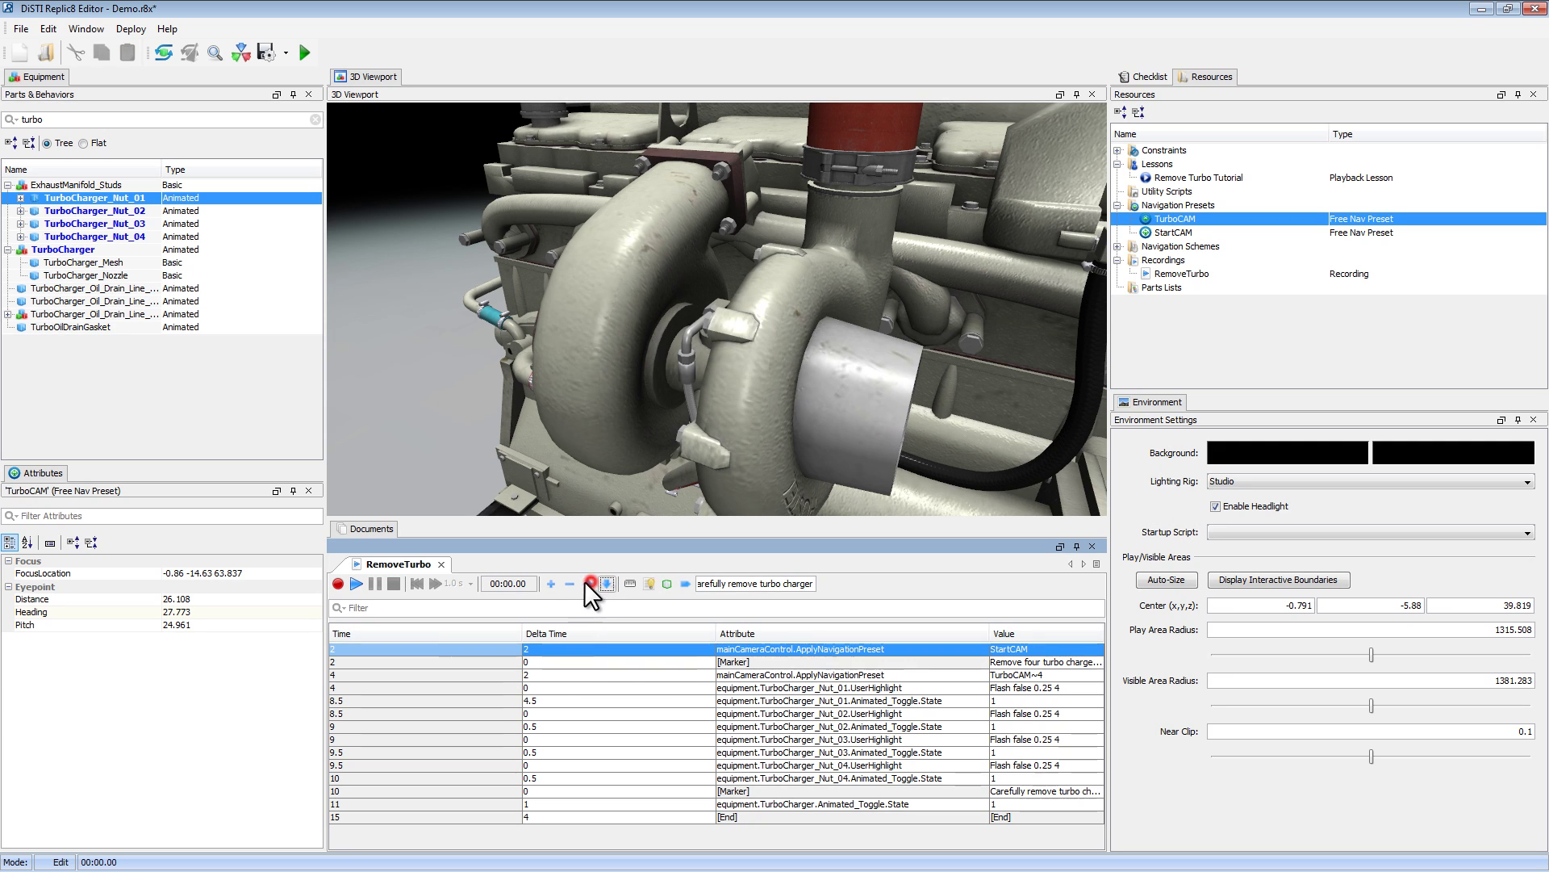
click(547, 662)
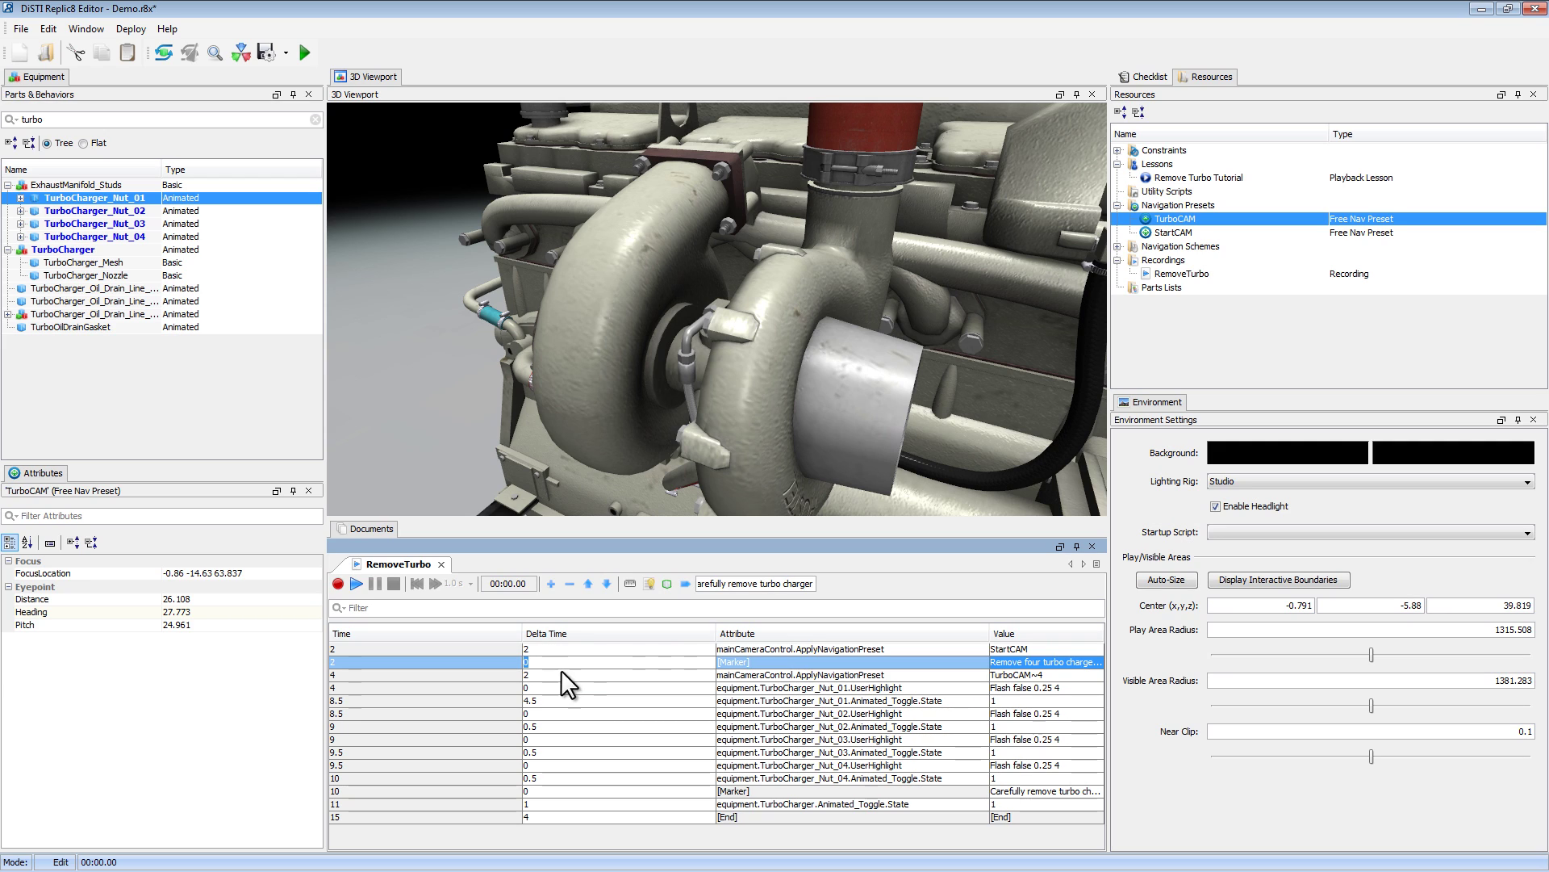
click(547, 649)
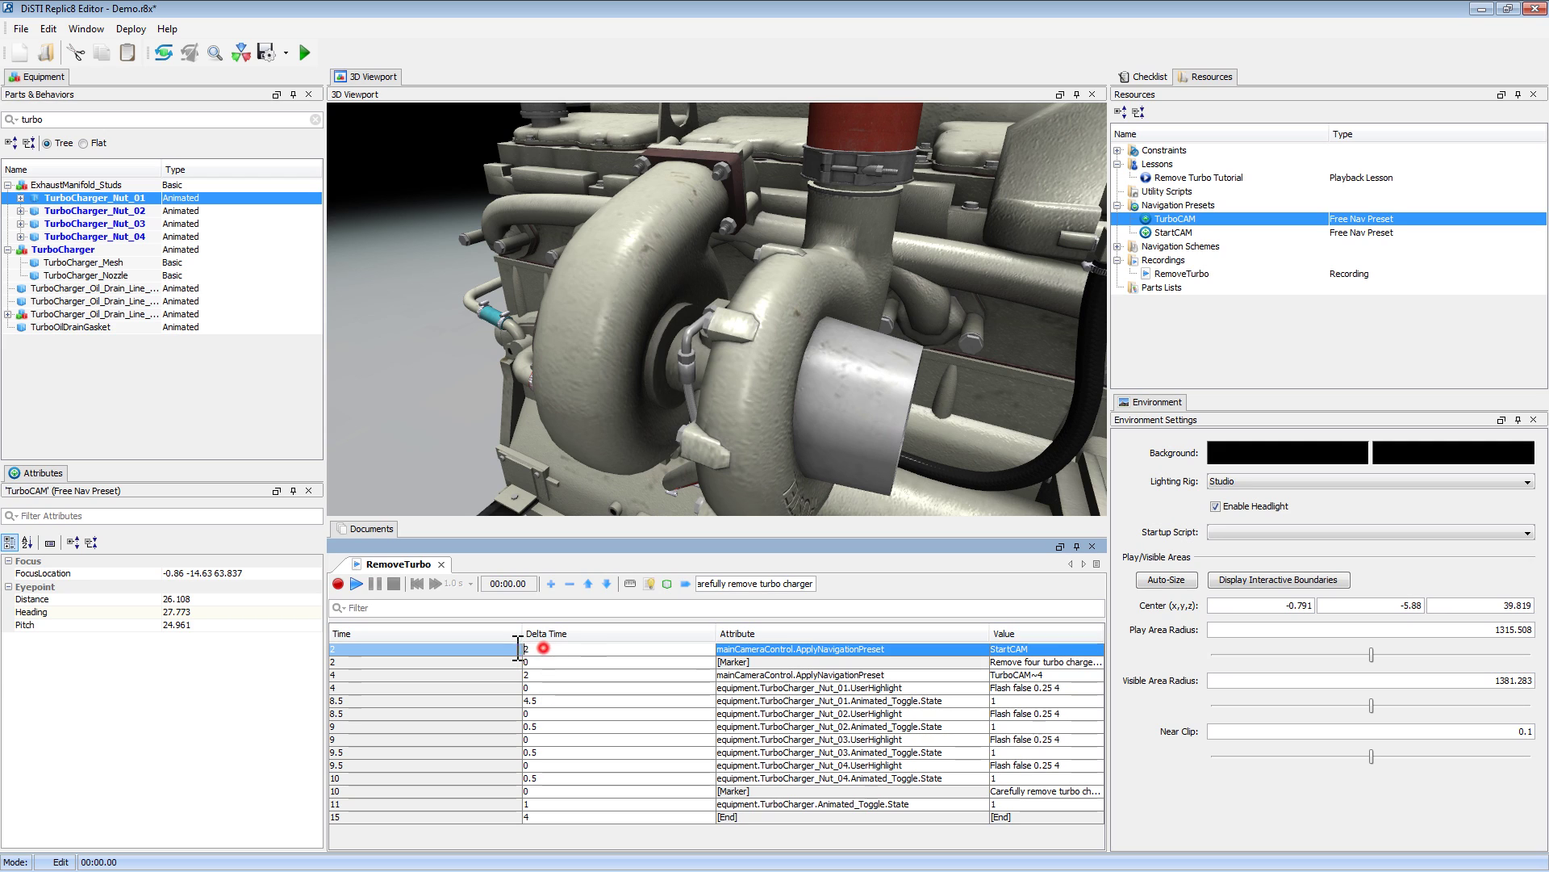
key(BackSpace)
text(0)
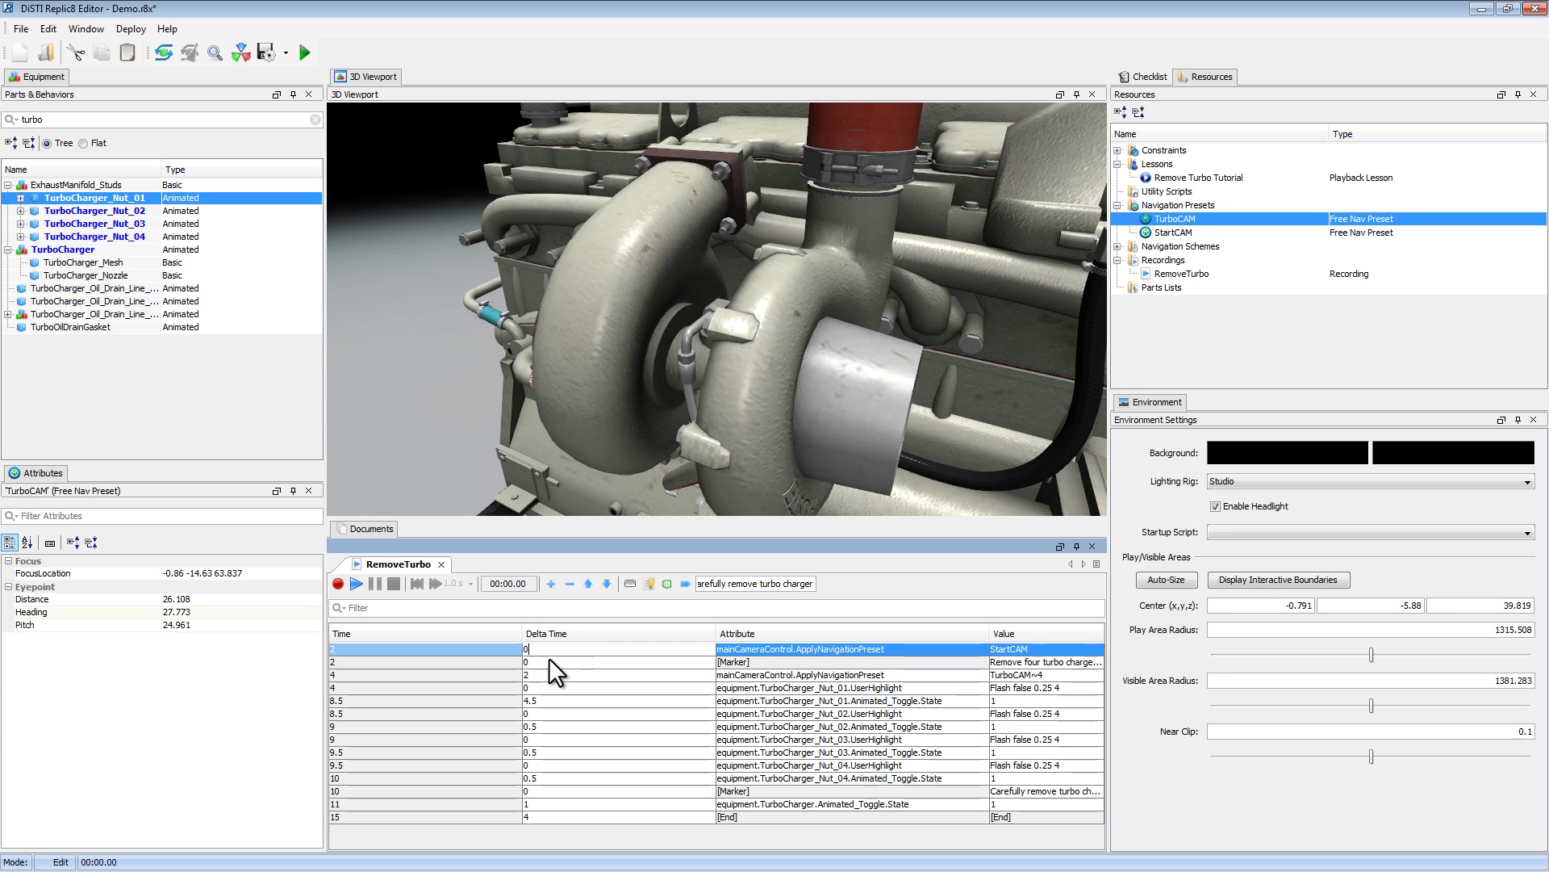
key(Return)
text(2)
key(Return)
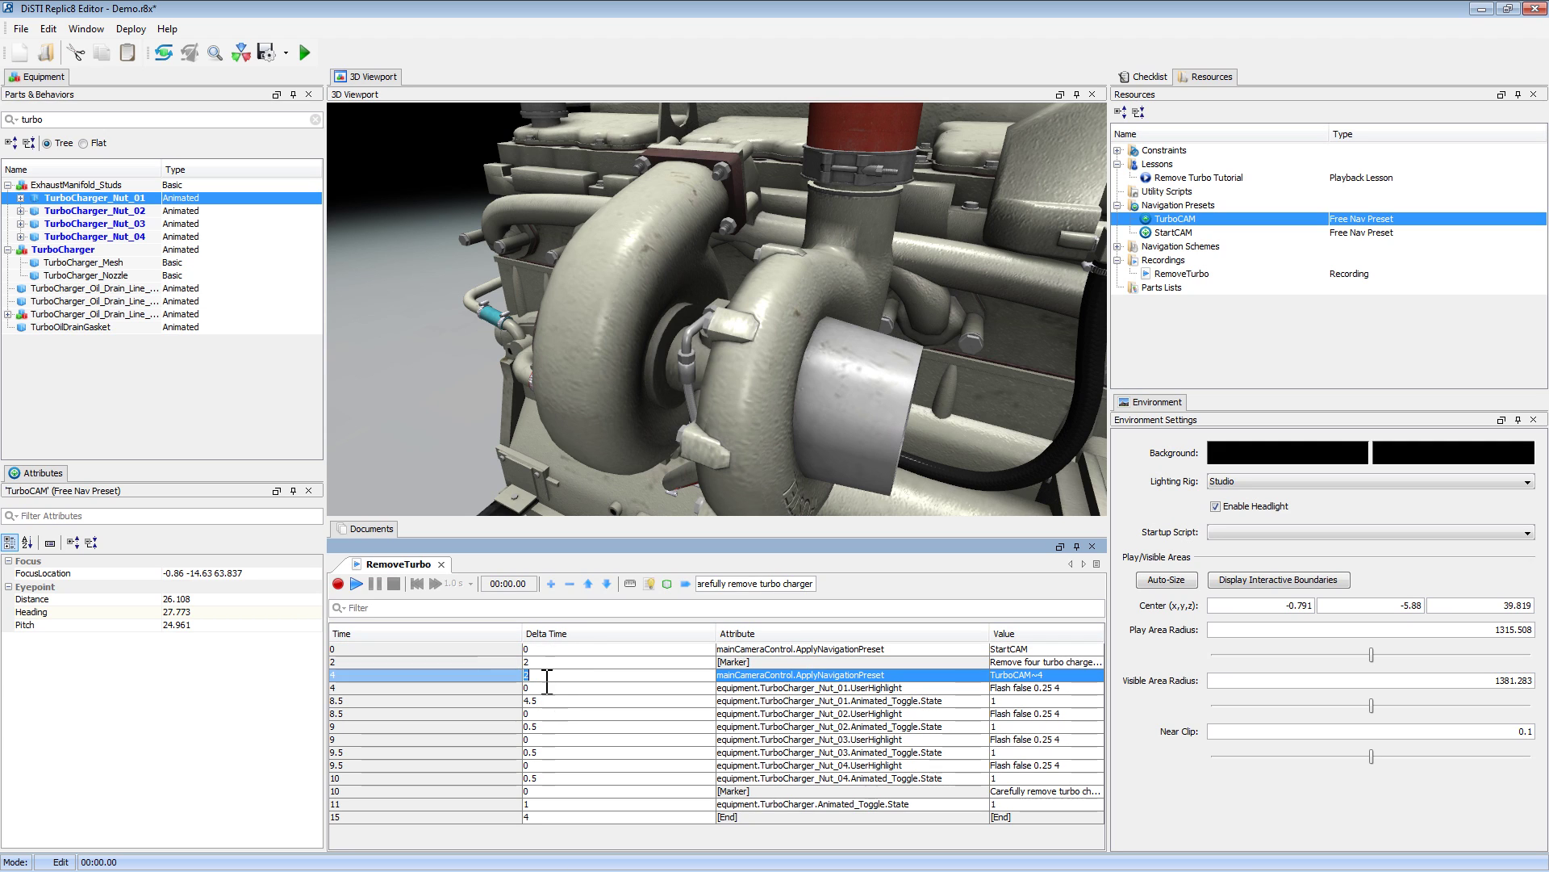
Set the delta times to 2.5 for the TurboCAM preset, 4.5 for the TurboCharger_Nut_01 highlight and 0.5 for that nut's toggle.
click(549, 672)
text(.5)
key(Return)
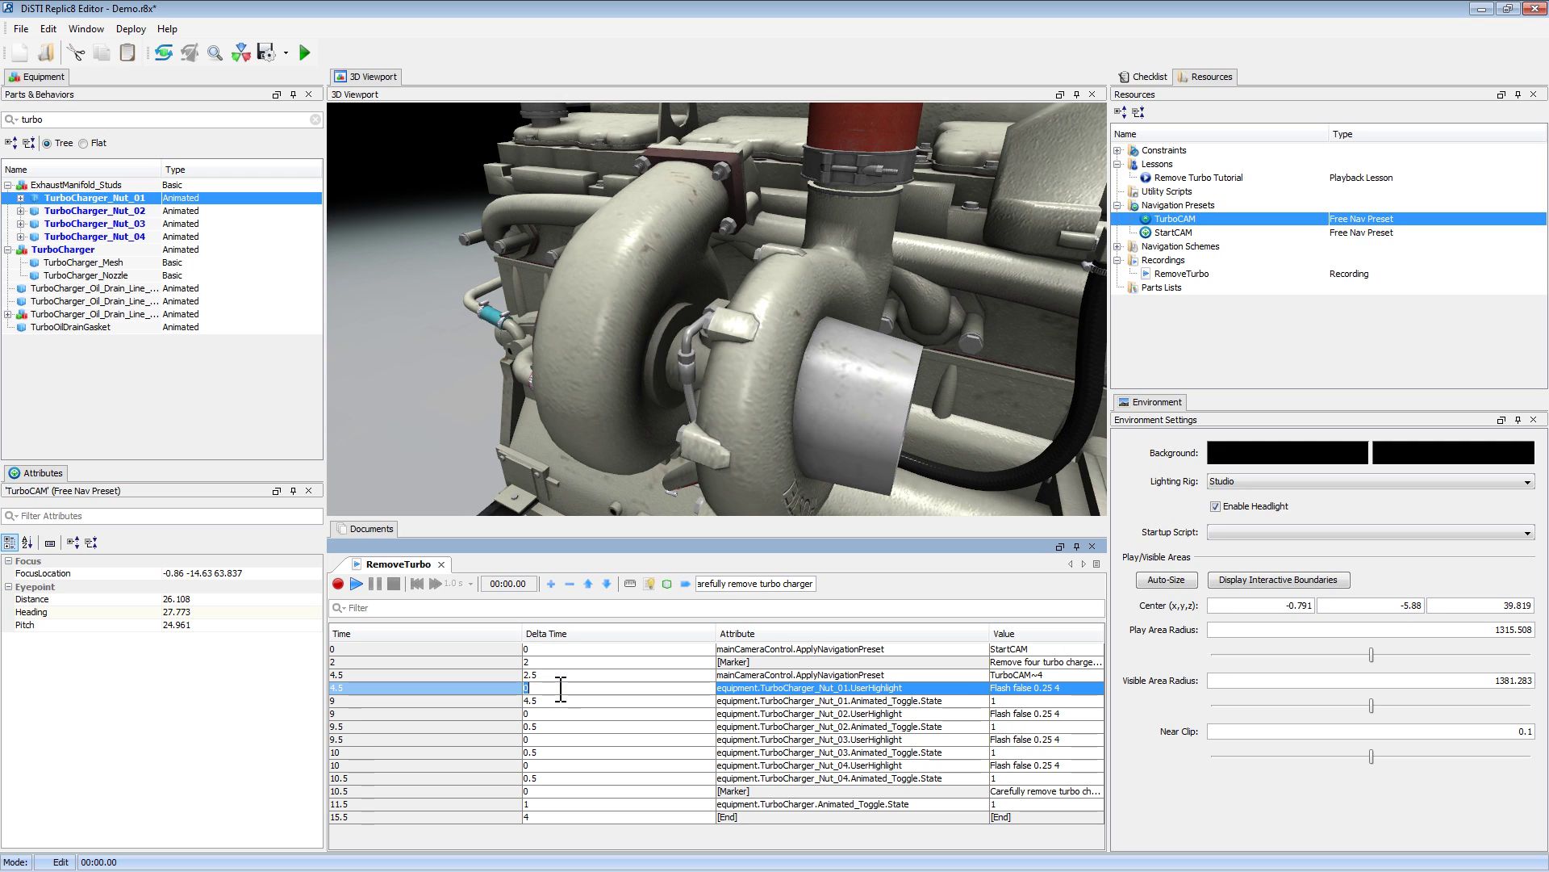
text(4.5)
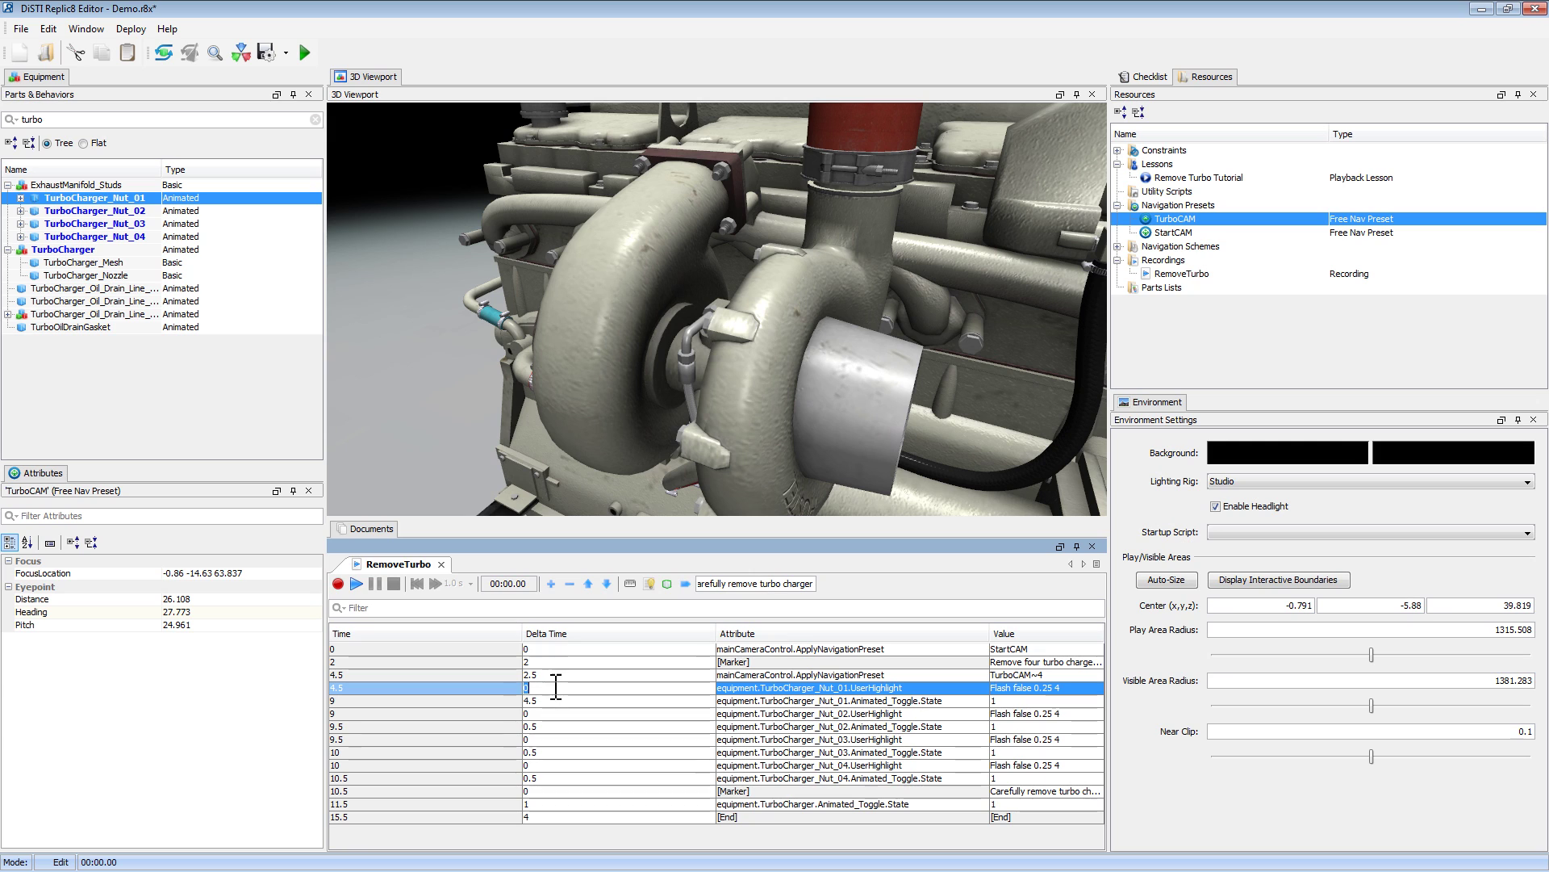
key(Return)
text(.5)
Set the delta time to 0.5 for the highlight events of TurboCharger_Nut_02, TurboCharger_Nut_03 and TurboCharger_Nut_04.
click(551, 713)
text(.5)
key(Return)
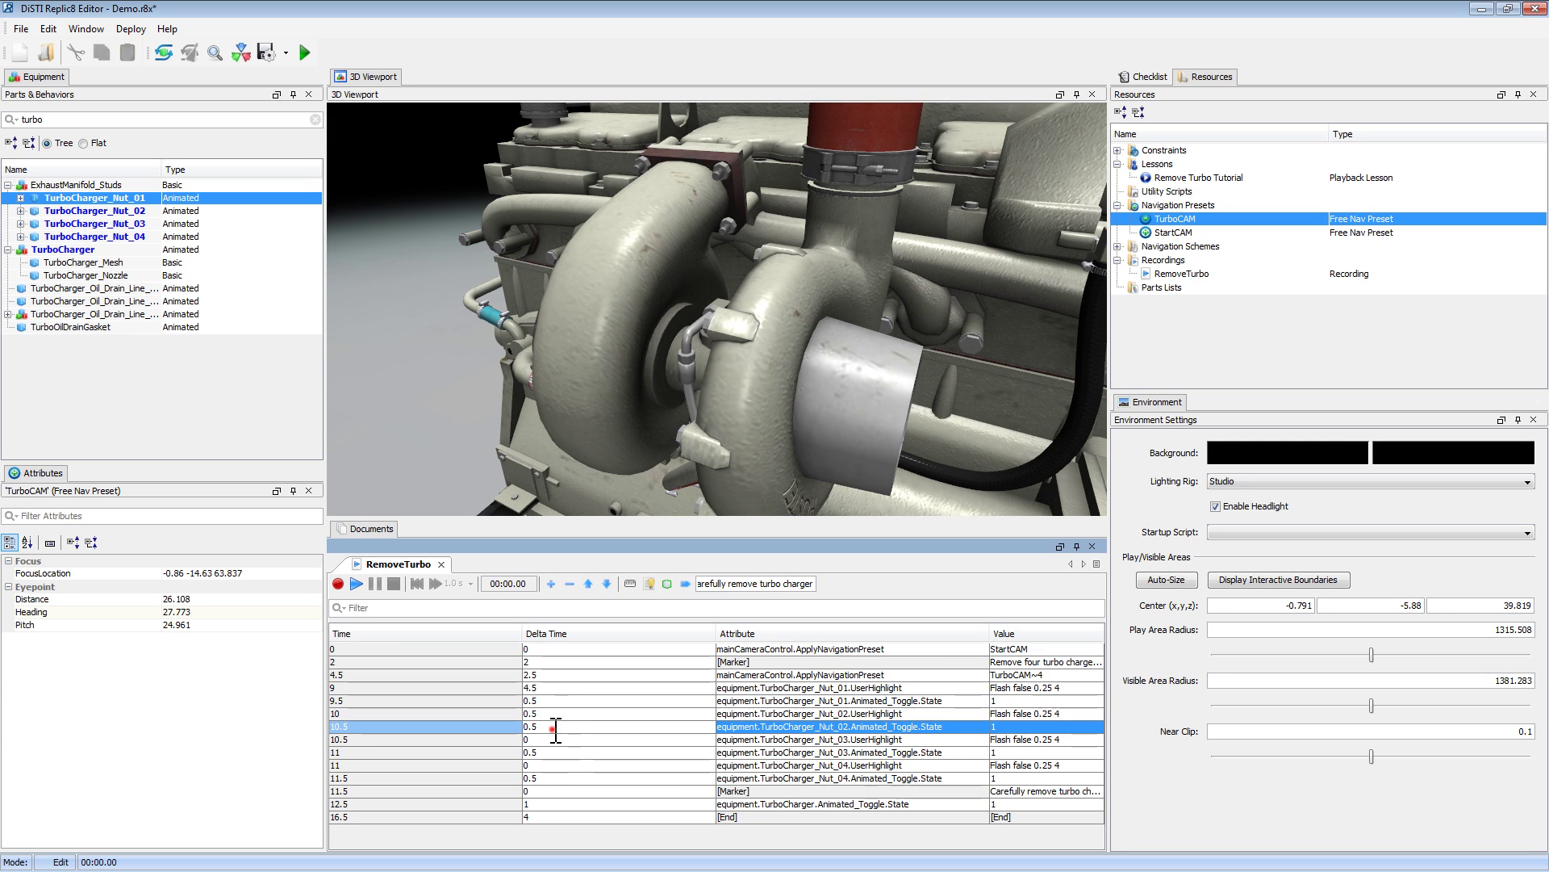
click(555, 739)
text(.5)
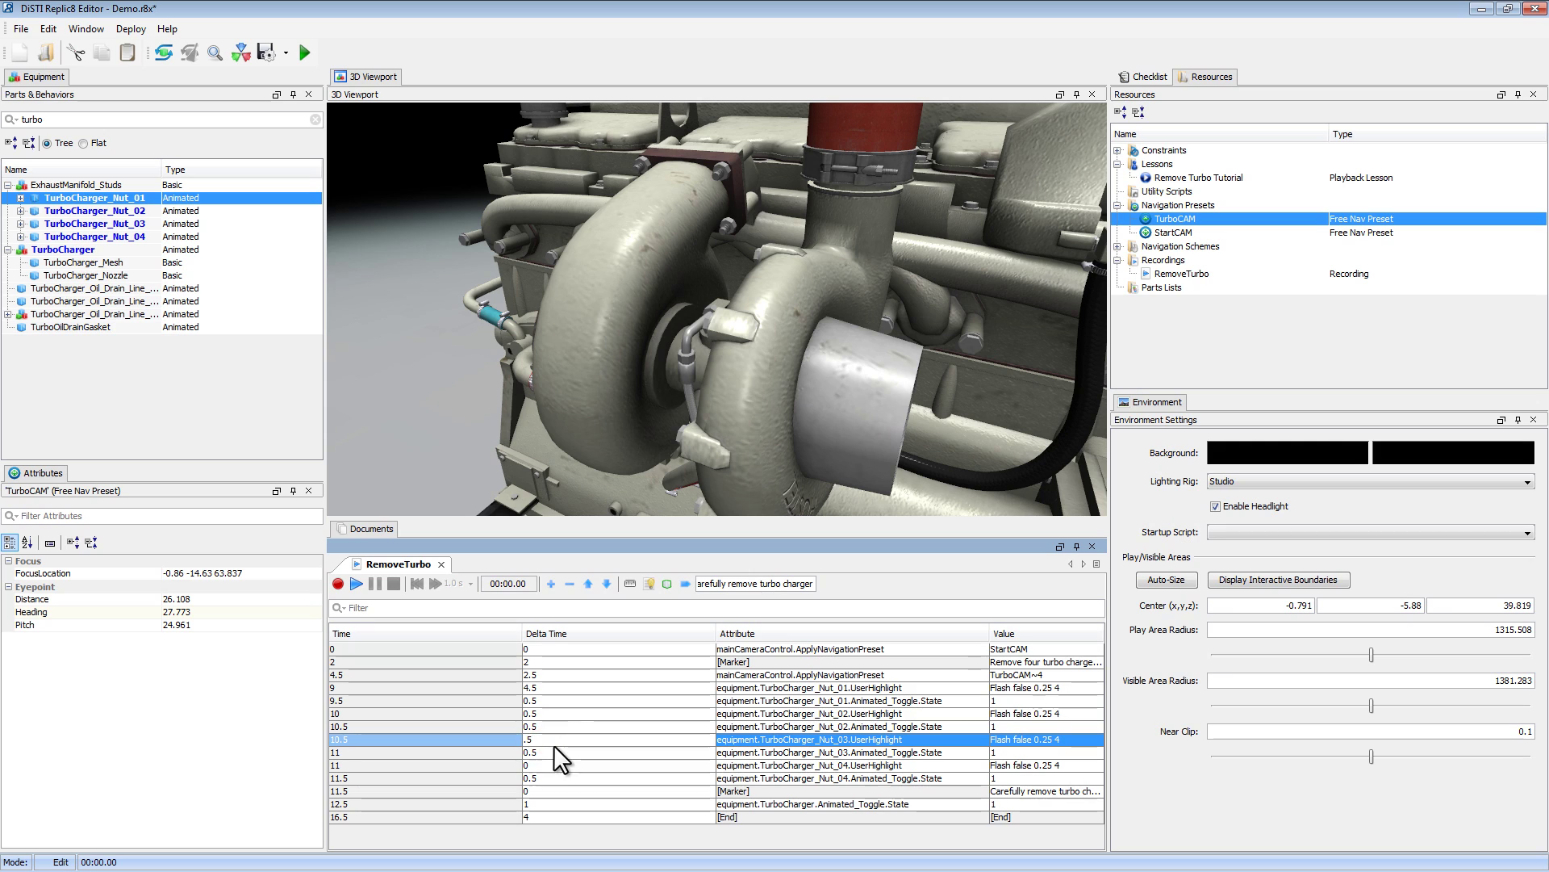
key(Return)
click(554, 765)
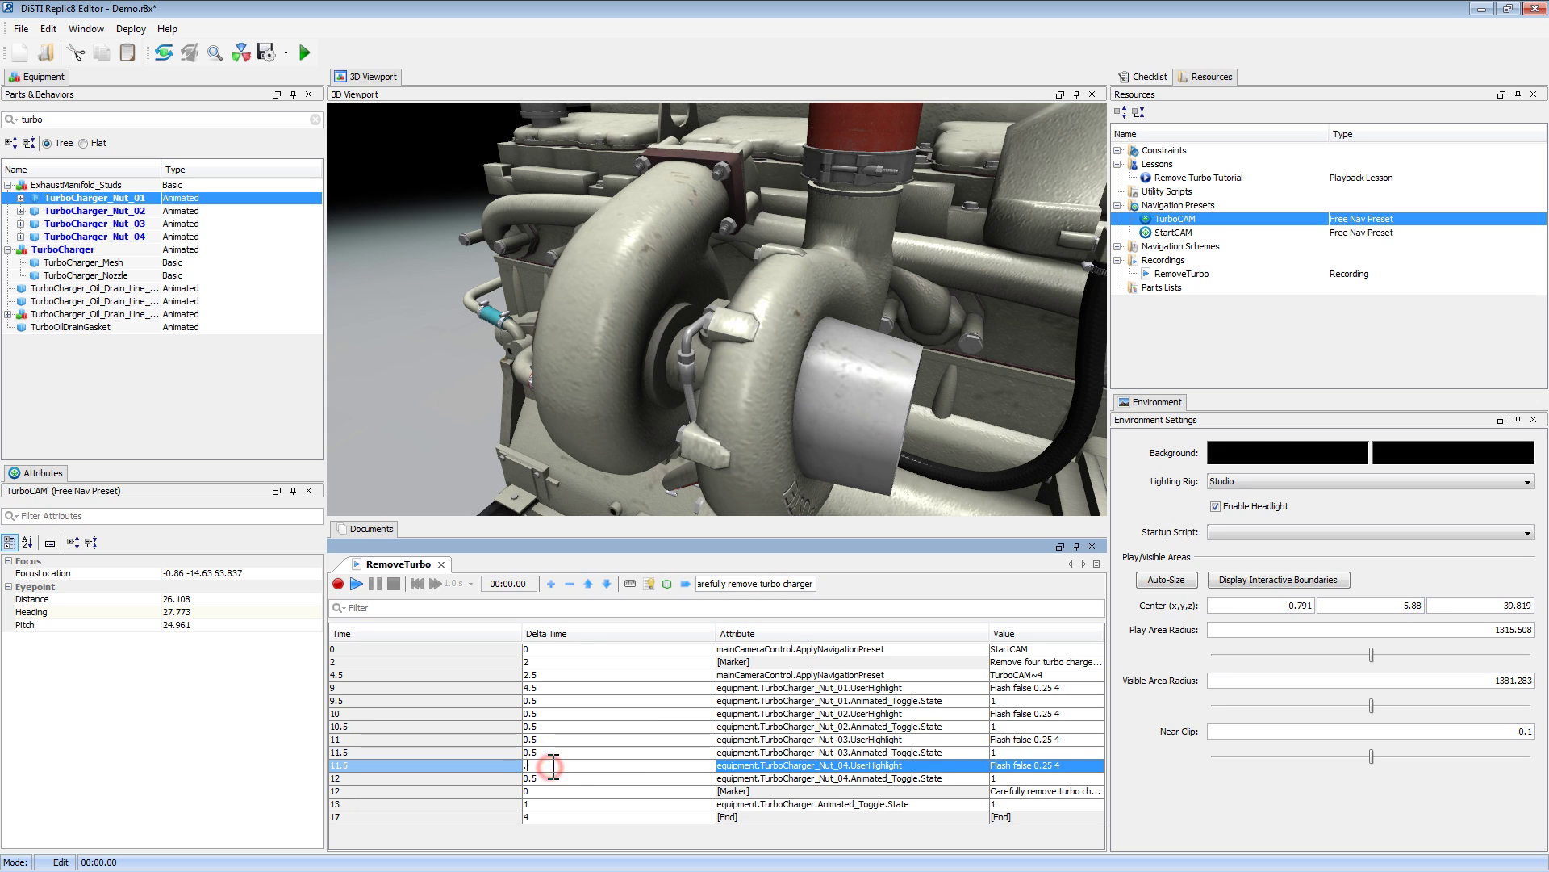
text(.5)
key(Return)
Set the delta time of the "Carefully remove turbo charger" marker to 1.
click(556, 778)
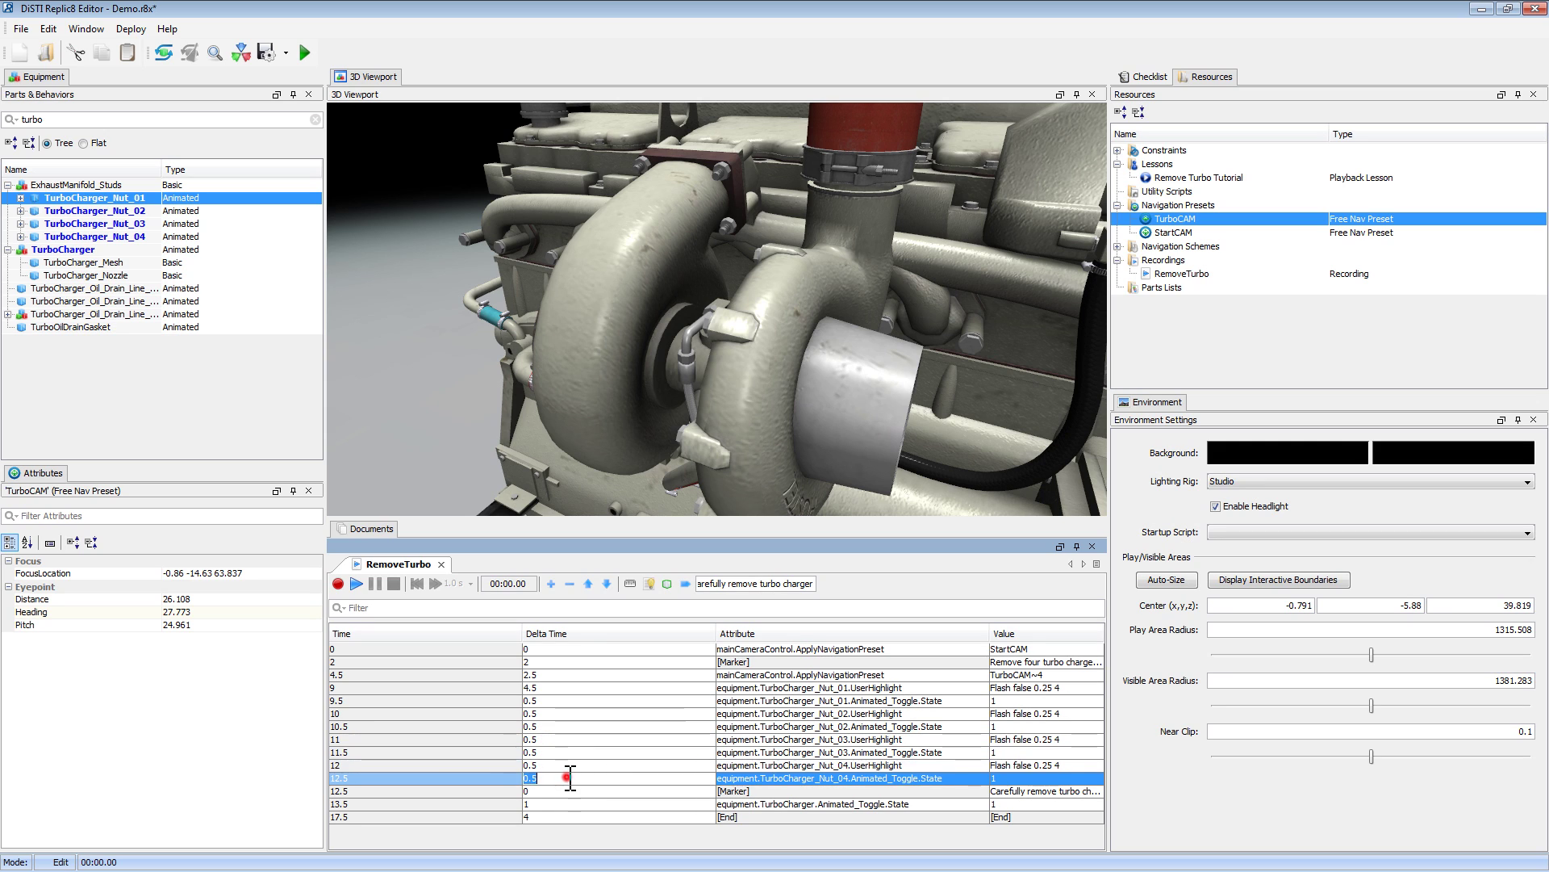
click(542, 790)
text(1)
key(Return)
click(555, 804)
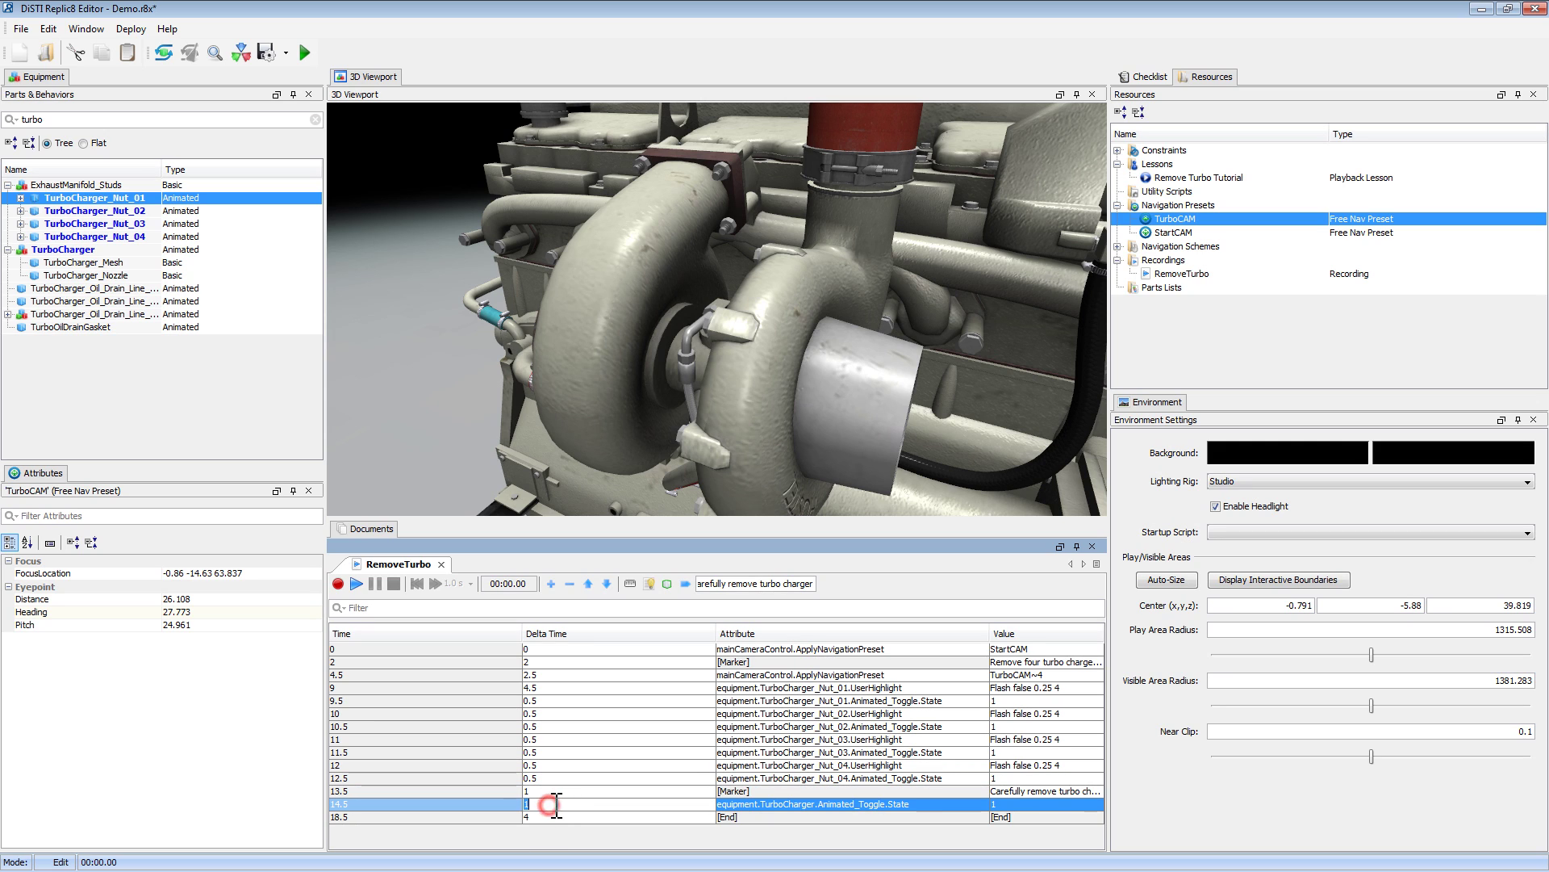
key(Return)
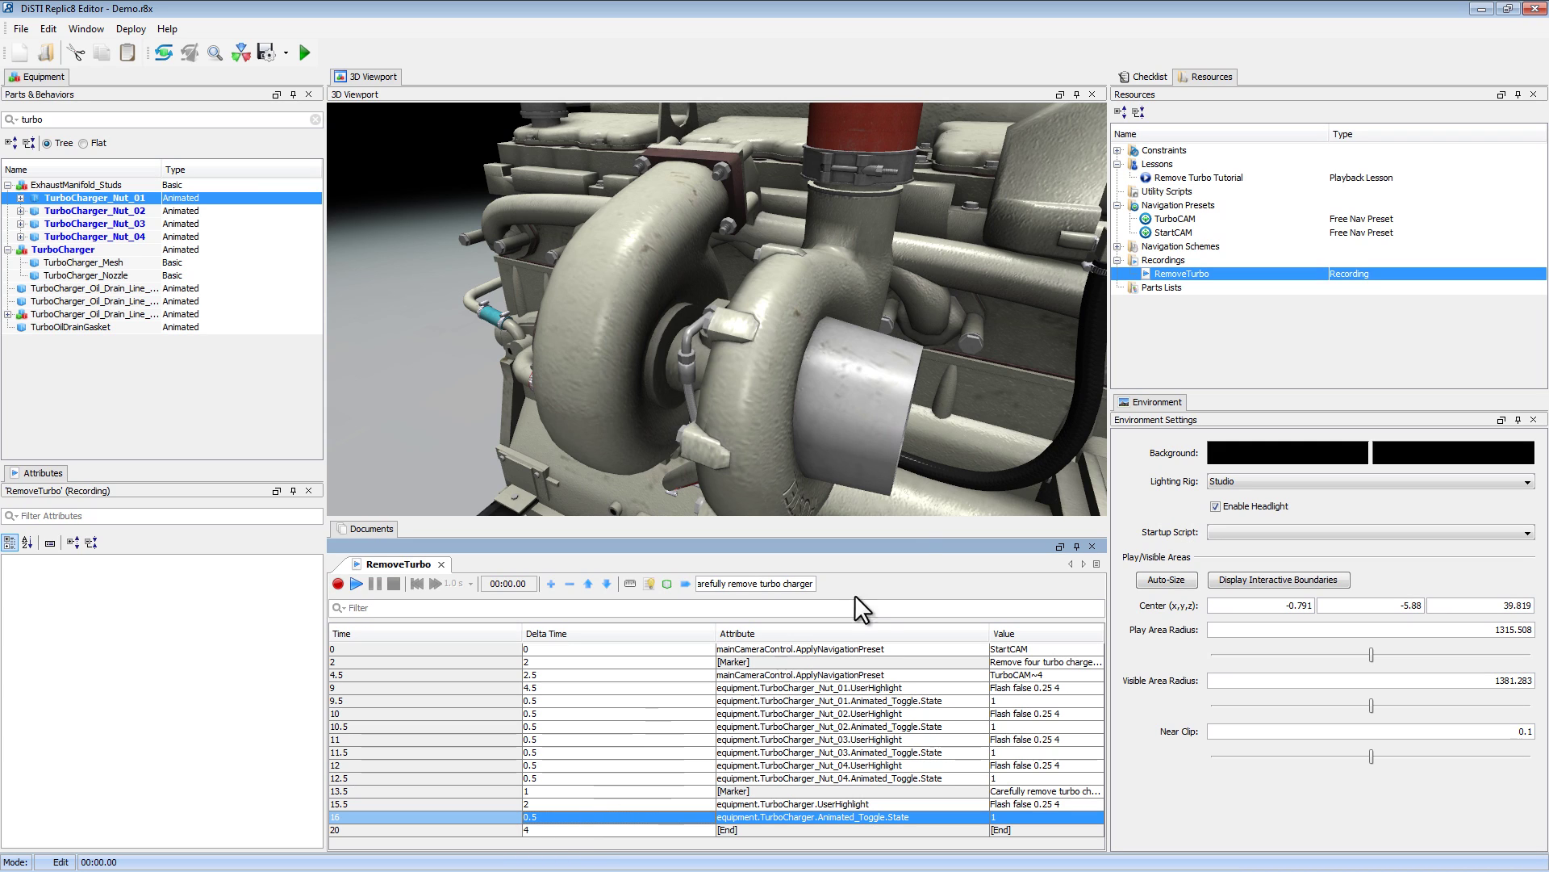
Create an interactive lesson named "Remove Turbo Interactive Lesson" generated from the RemoveTurbo recording.
right_click(1162, 166)
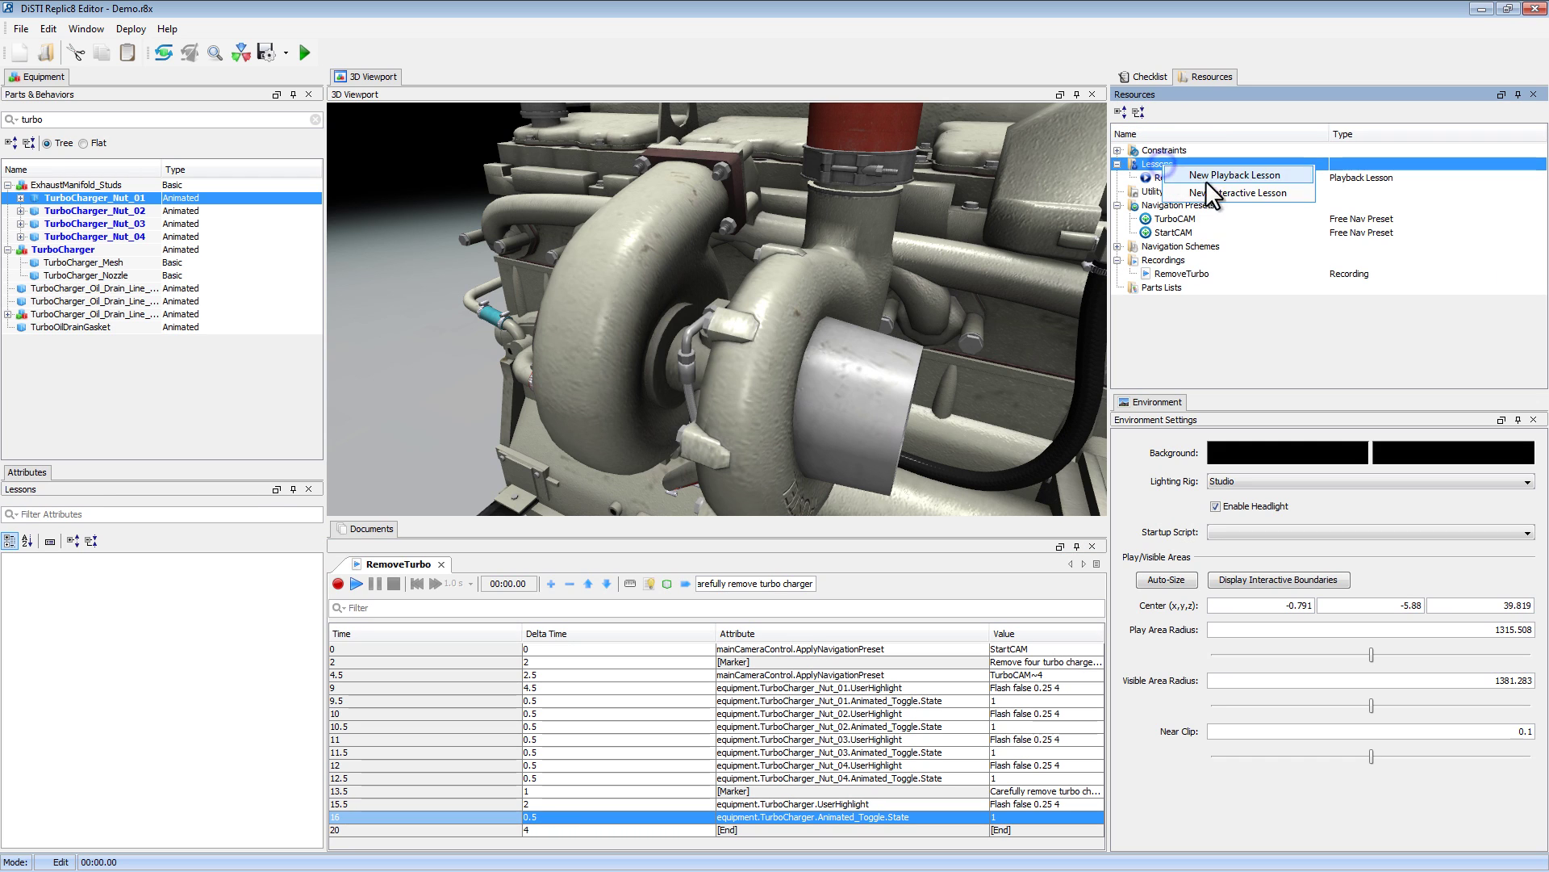
click(1257, 194)
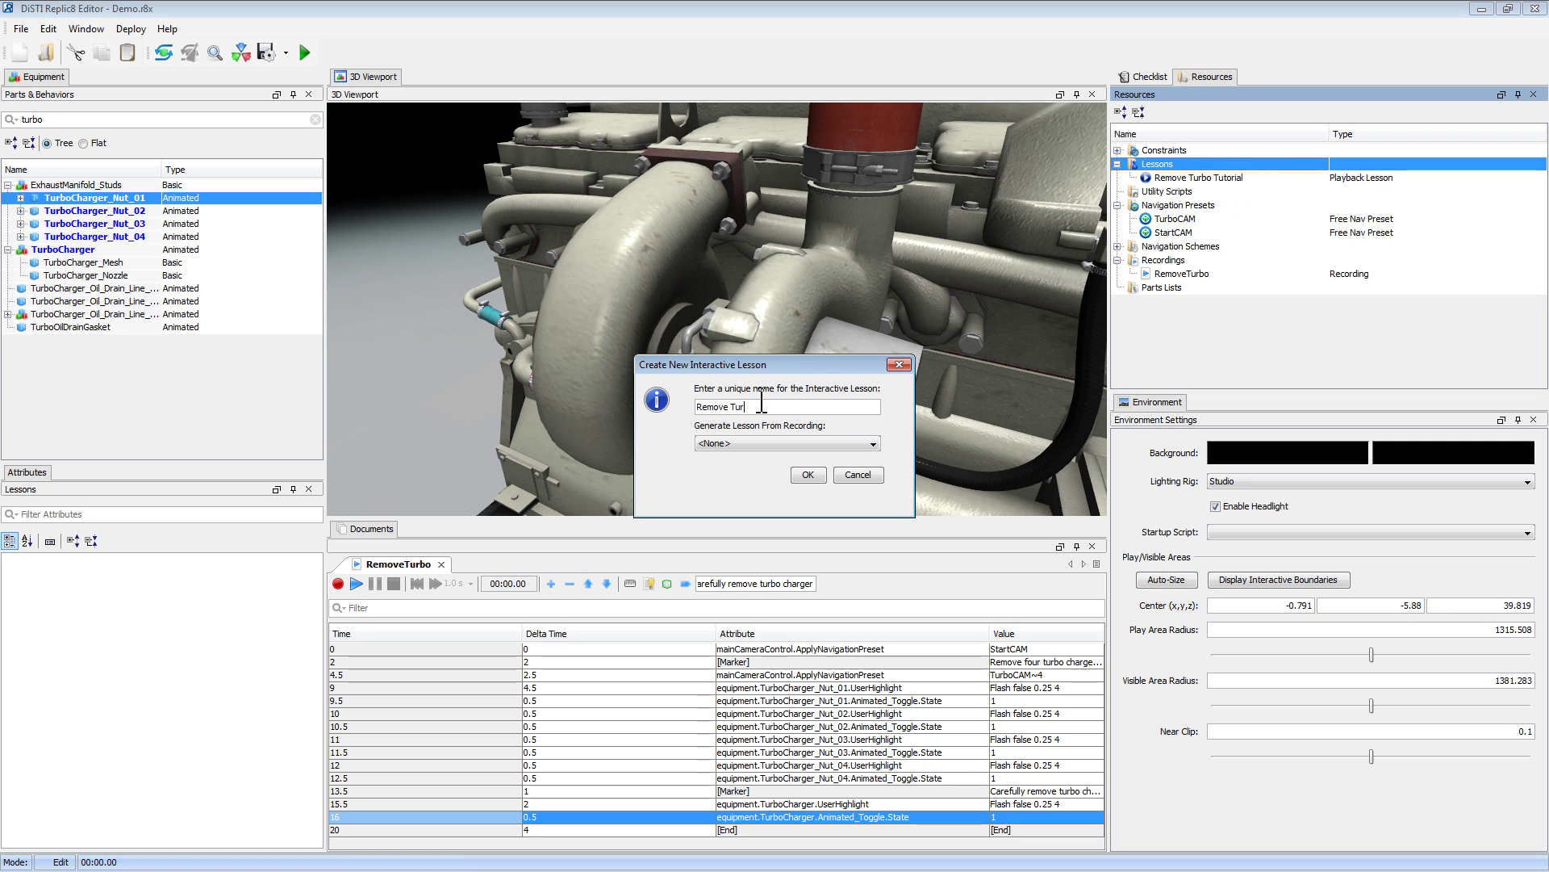
text(Remove Turbo Interacta)
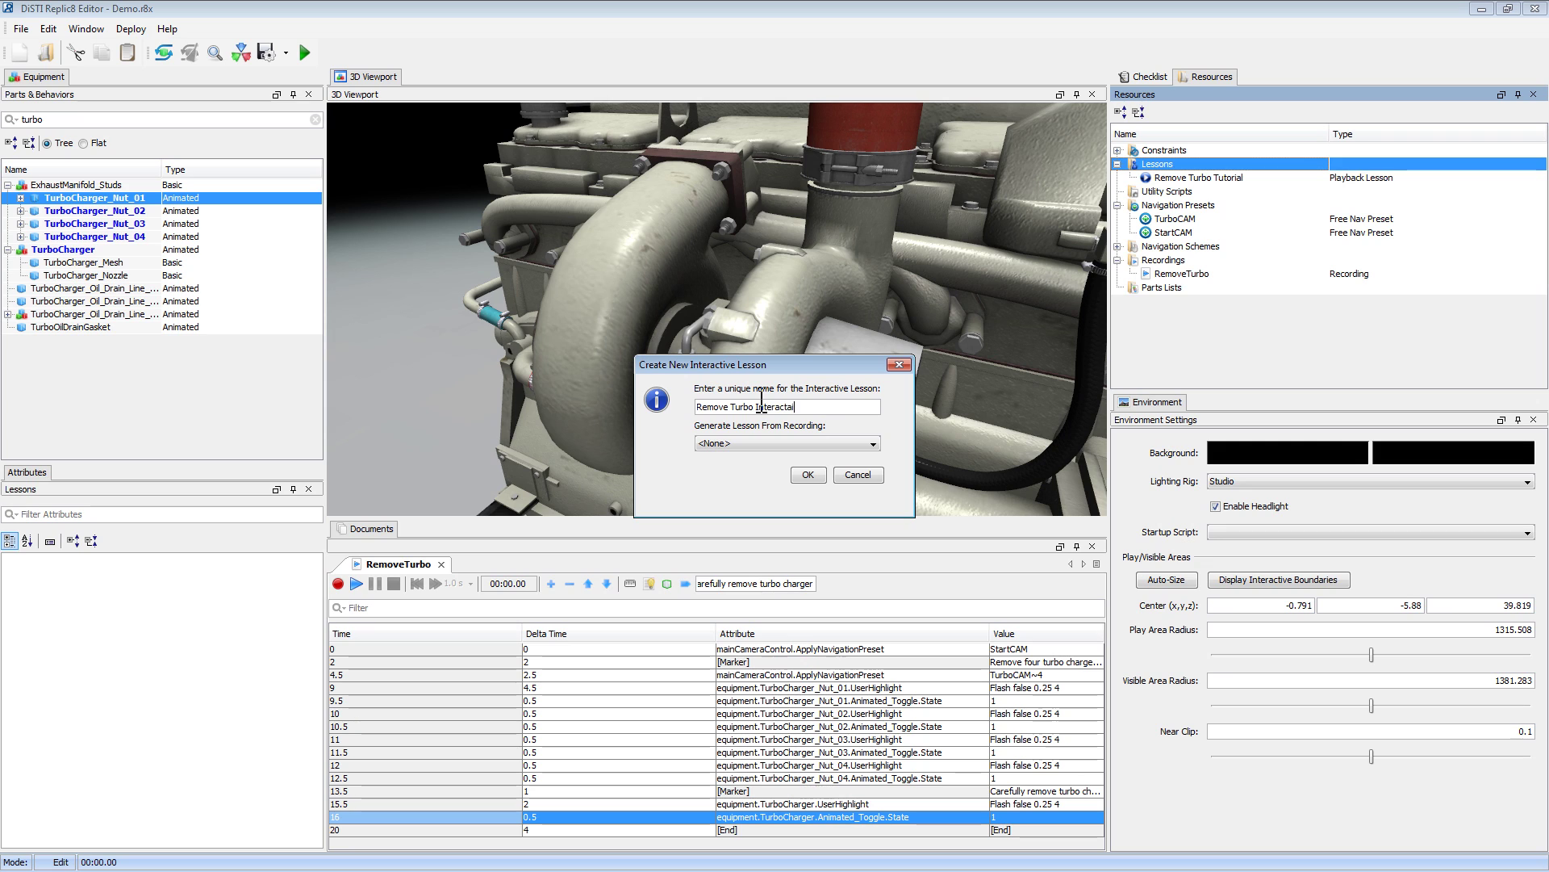
key(BackSpace)
text(ive Lesson)
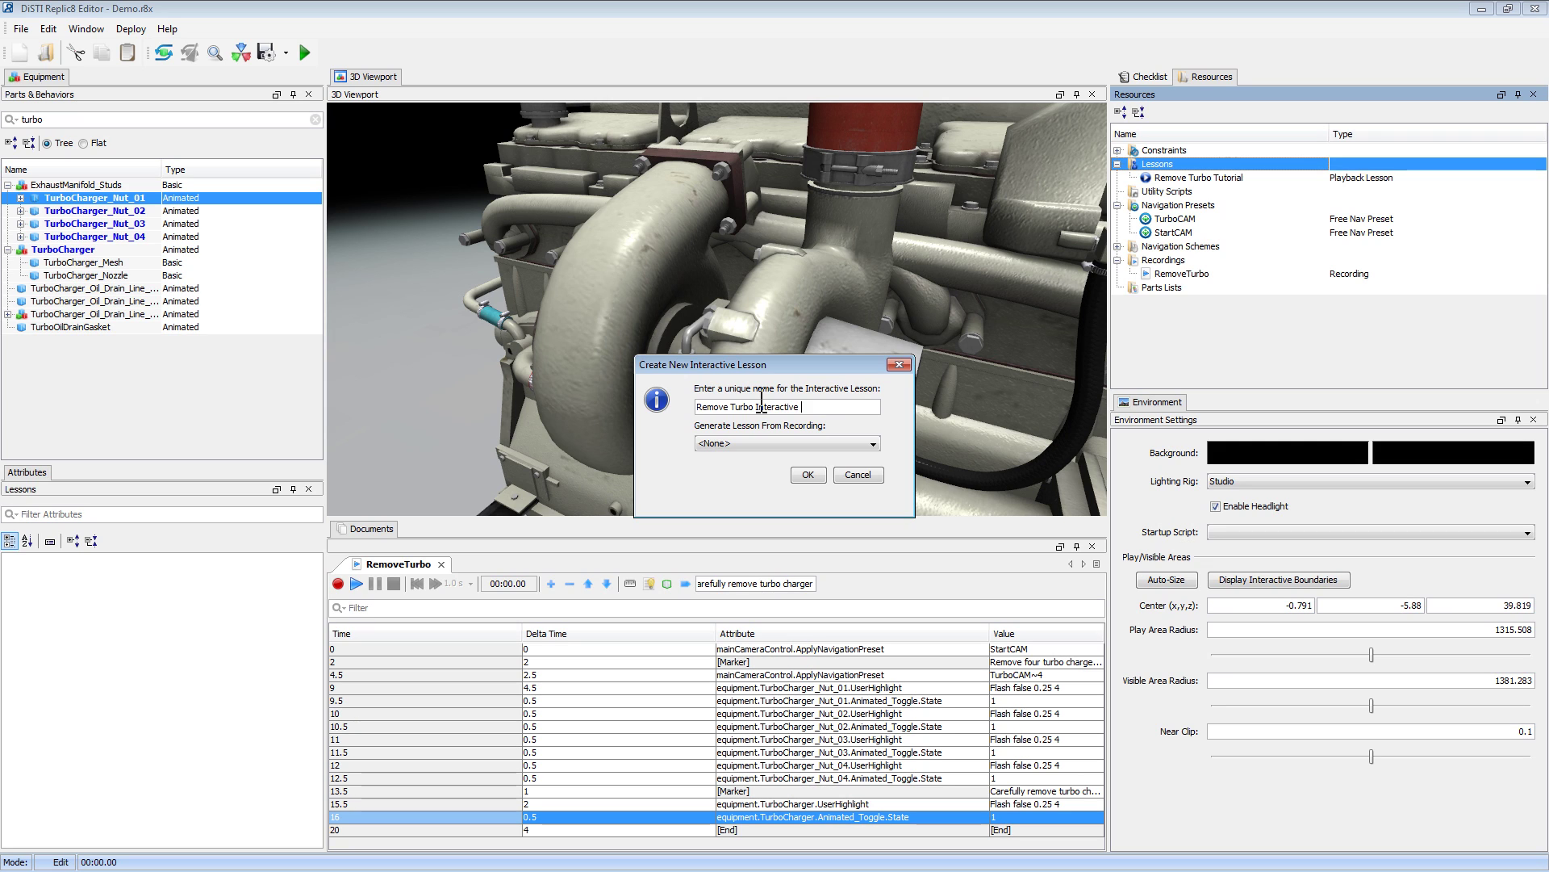
click(739, 444)
click(714, 472)
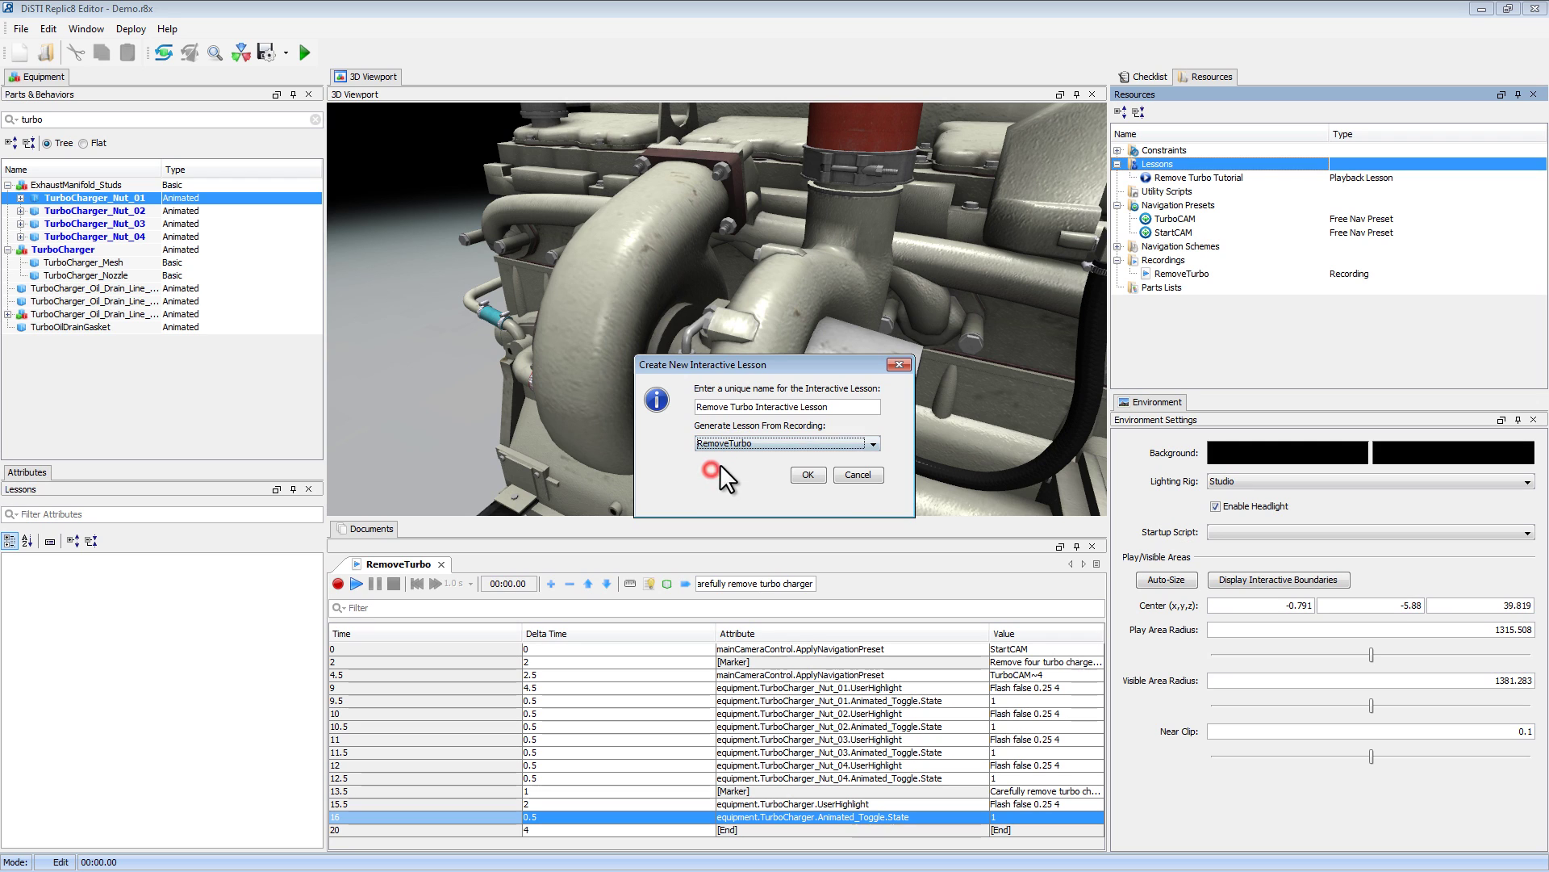
click(808, 474)
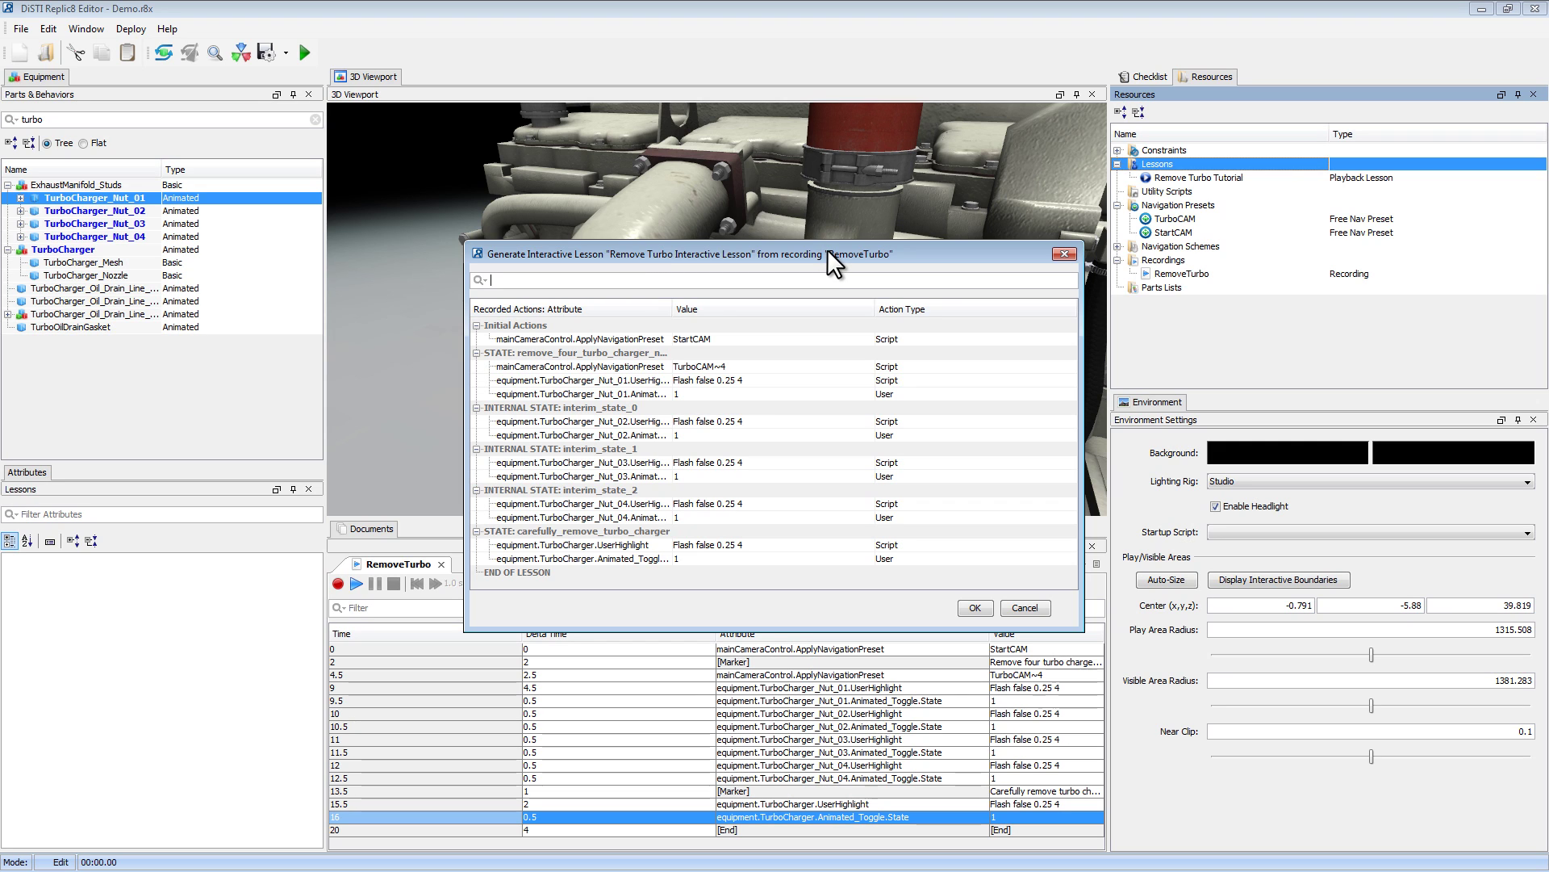
Filter the recorded actions by "Highlight", exclude all nut and TurboCharger highlight actions from the lesson, and generate it.
click(620, 282)
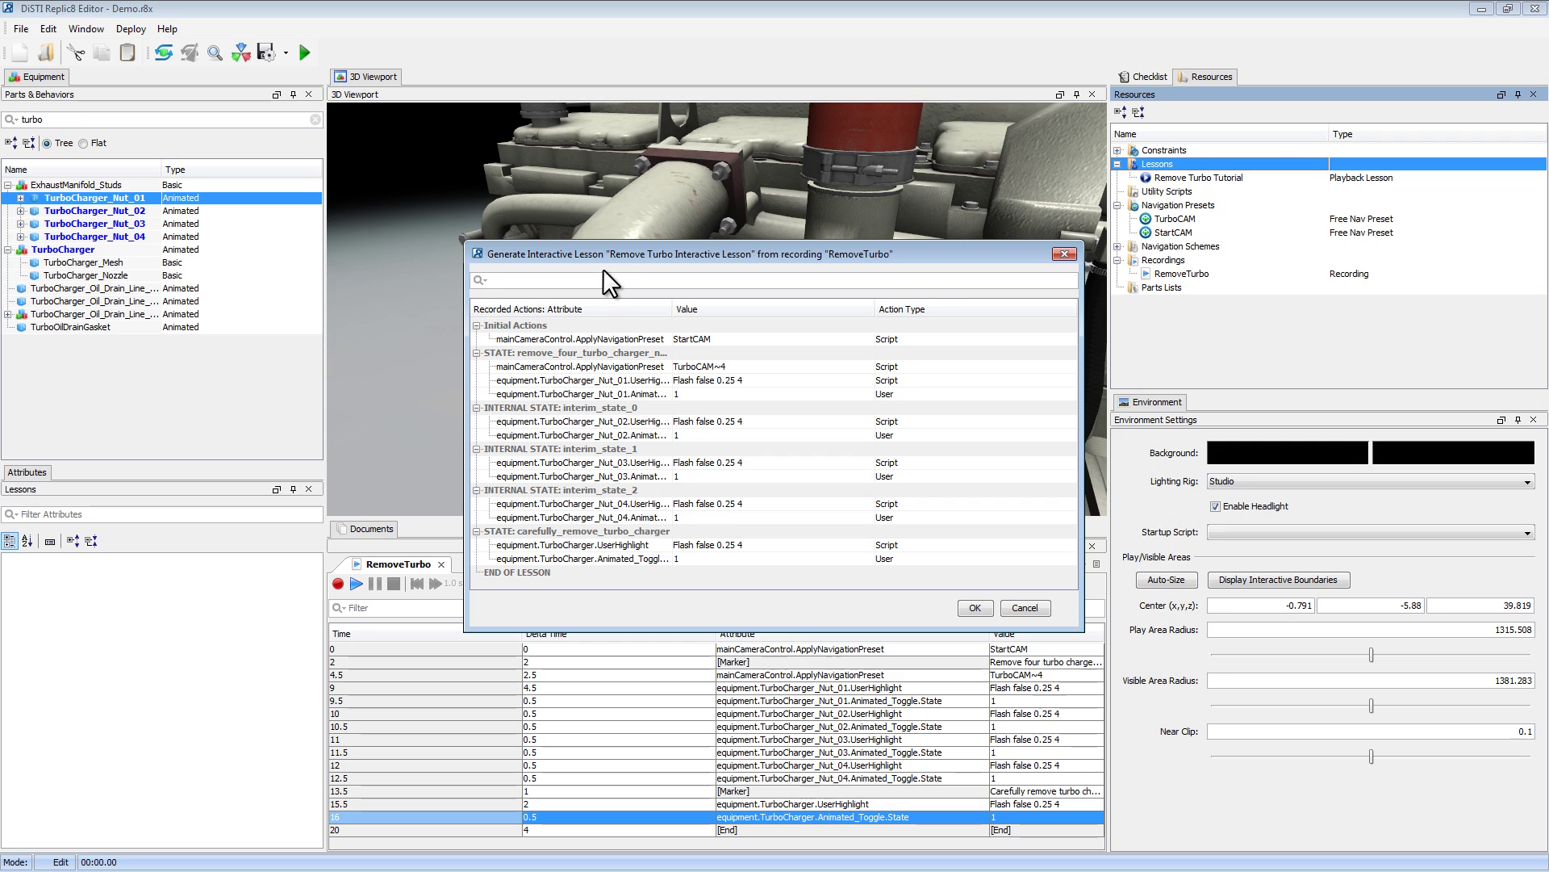
text(Highlight)
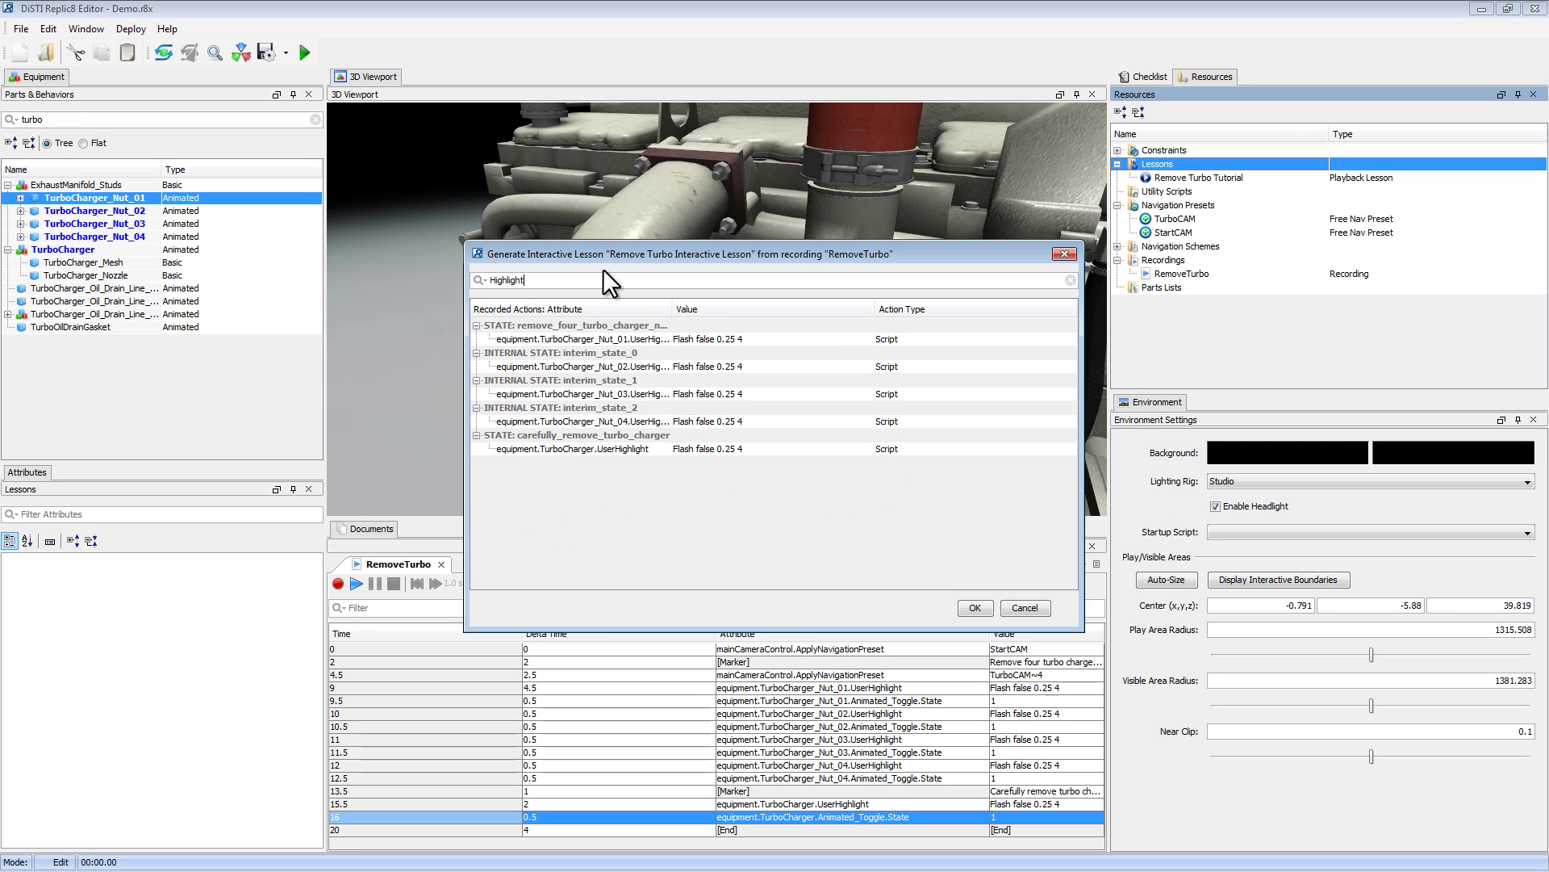
click(968, 340)
click(957, 367)
click(952, 353)
click(940, 393)
click(944, 380)
click(943, 408)
click(936, 395)
click(936, 419)
click(936, 408)
click(930, 435)
click(974, 608)
Launch the Replic8 Runtime and start the Remove Turbo Tutorial lesson.
click(742, 474)
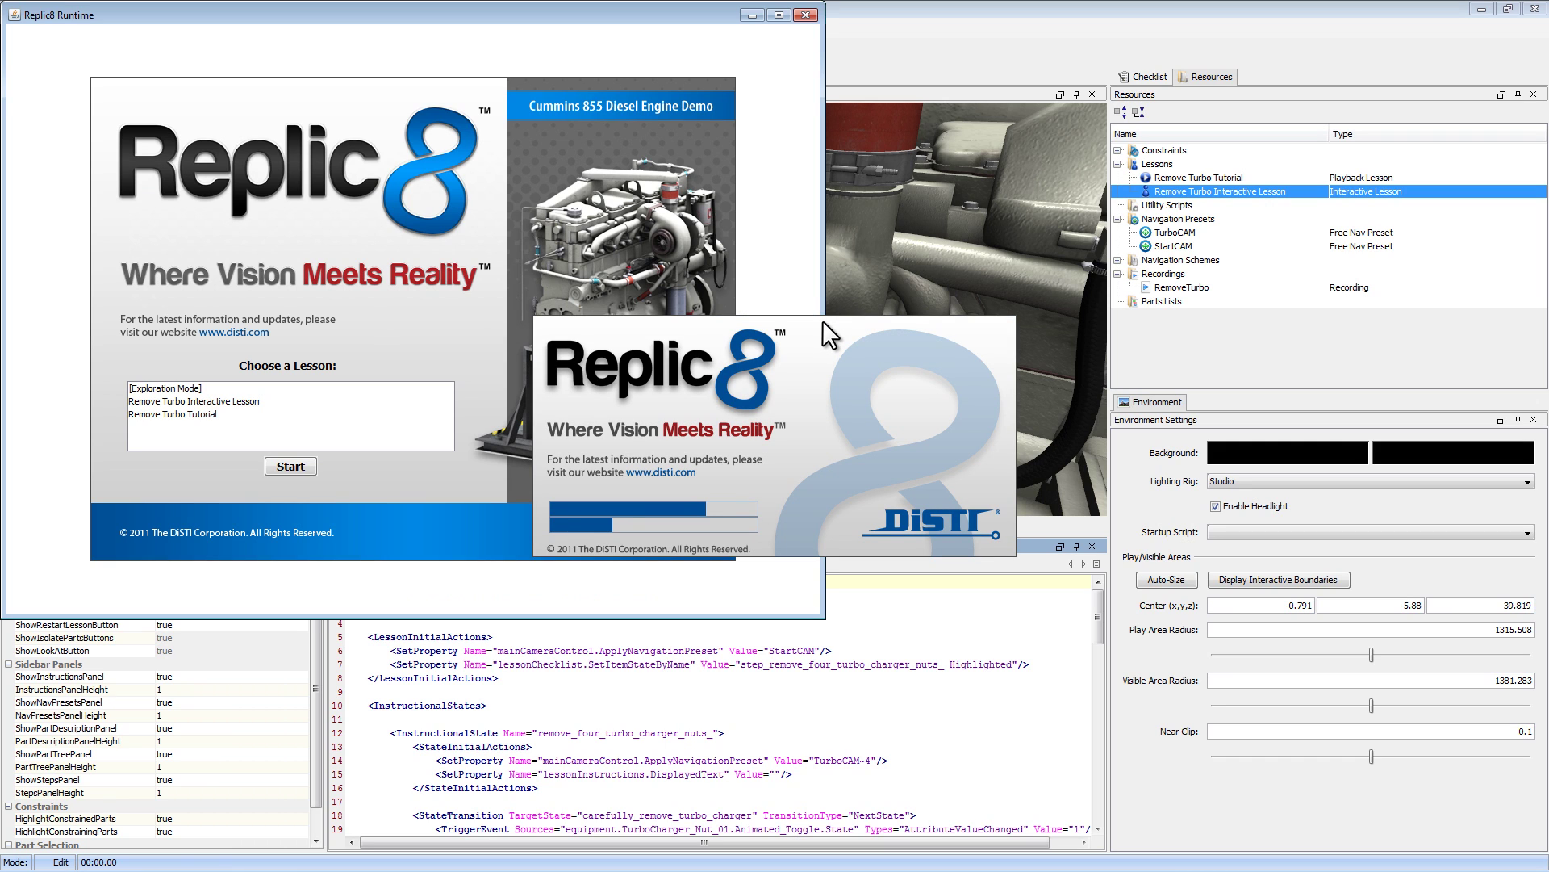
click(155, 413)
click(295, 466)
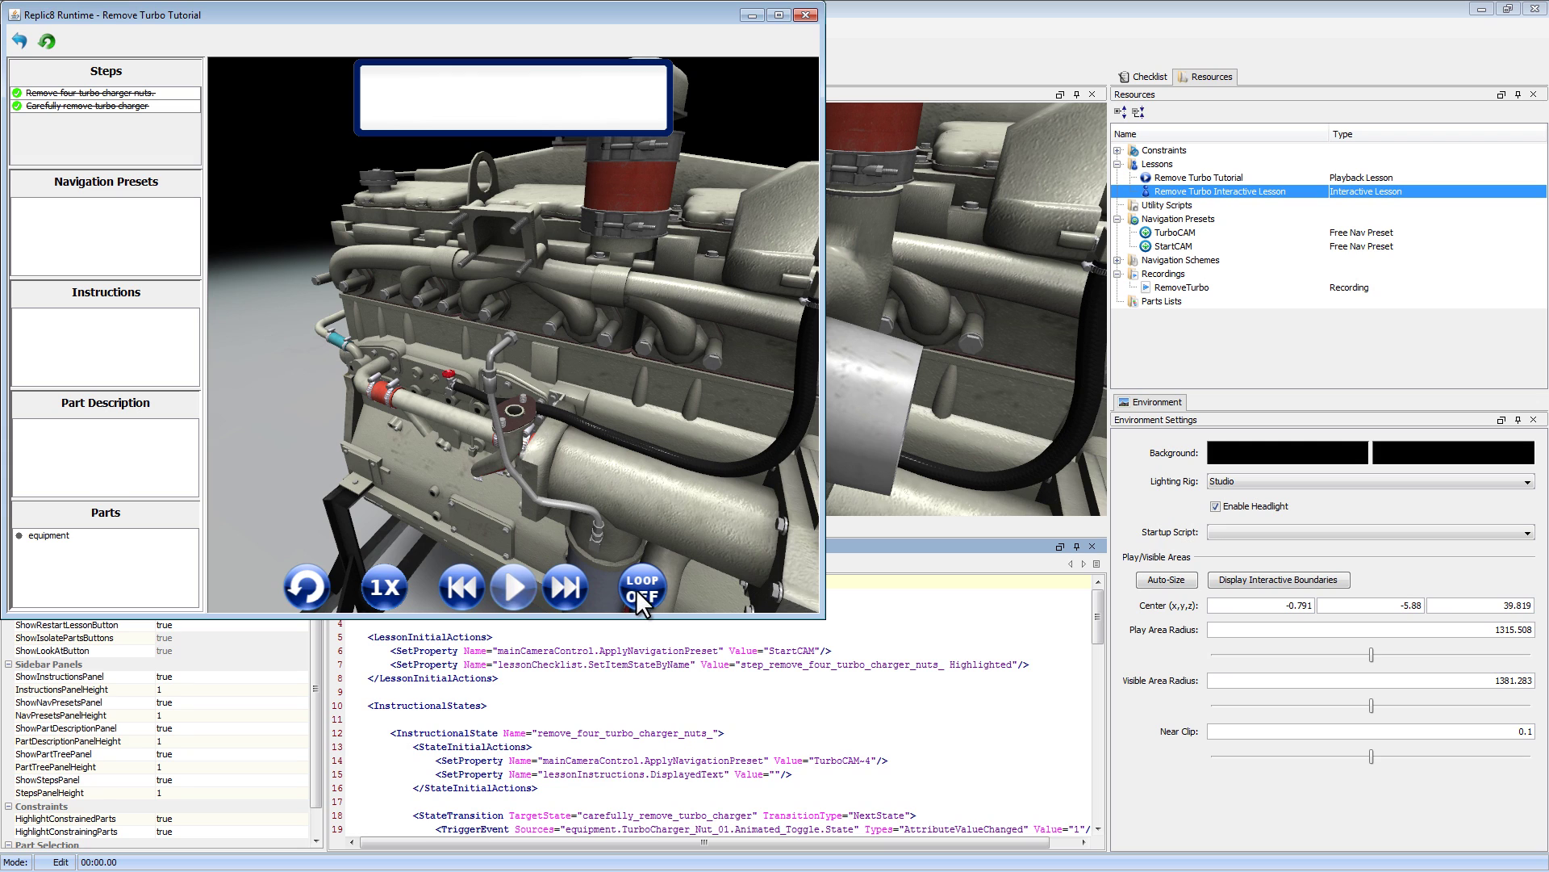
Replay the tutorial, skipping forward and back one step, and raise the playback speed to 4X.
click(513, 588)
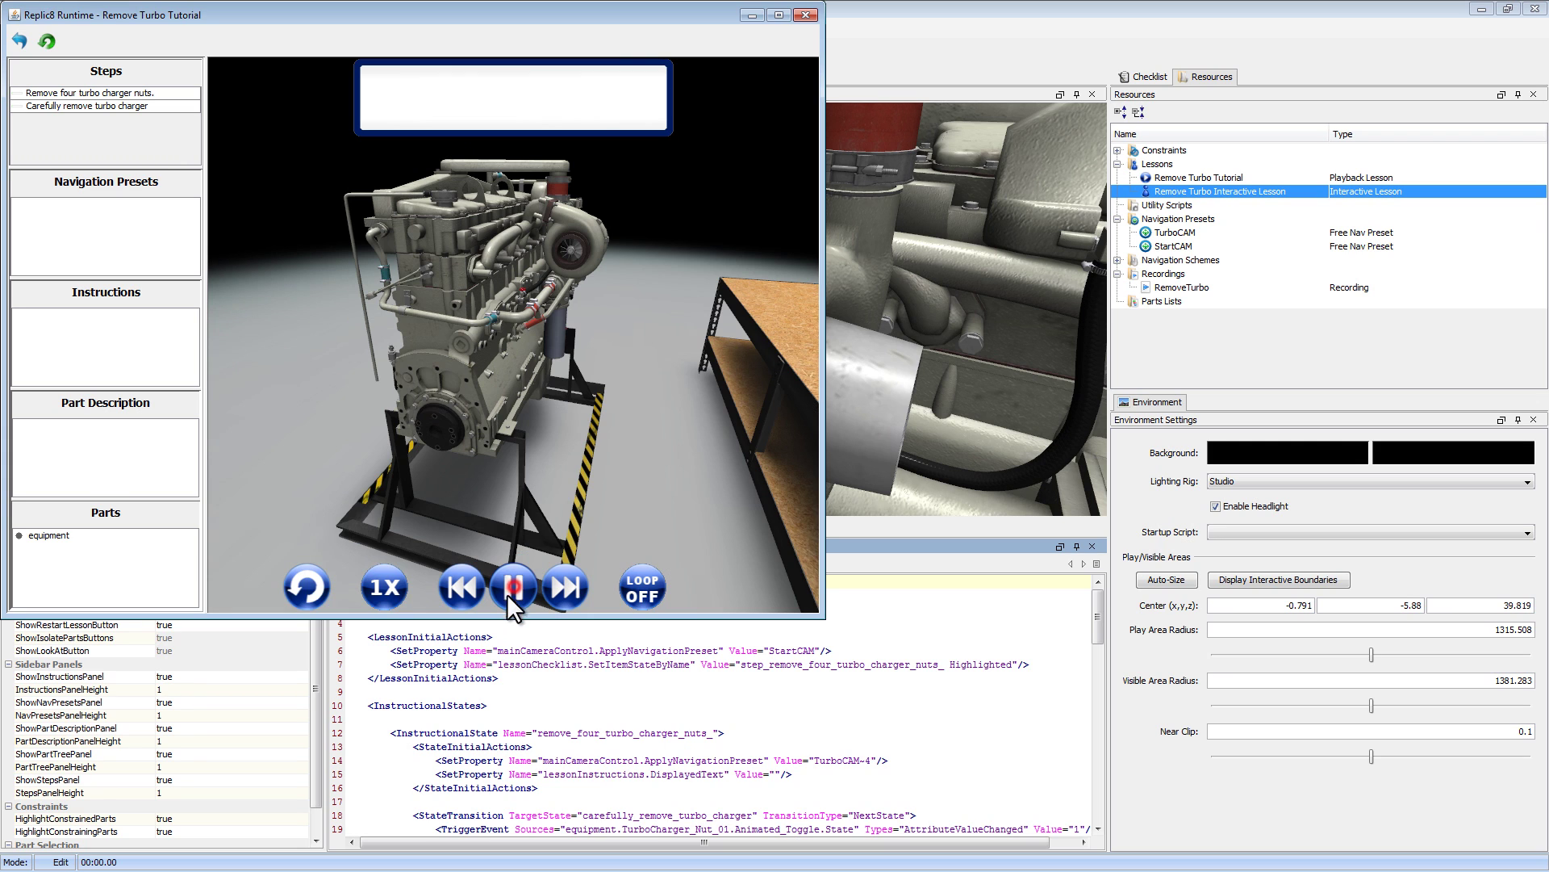
click(568, 584)
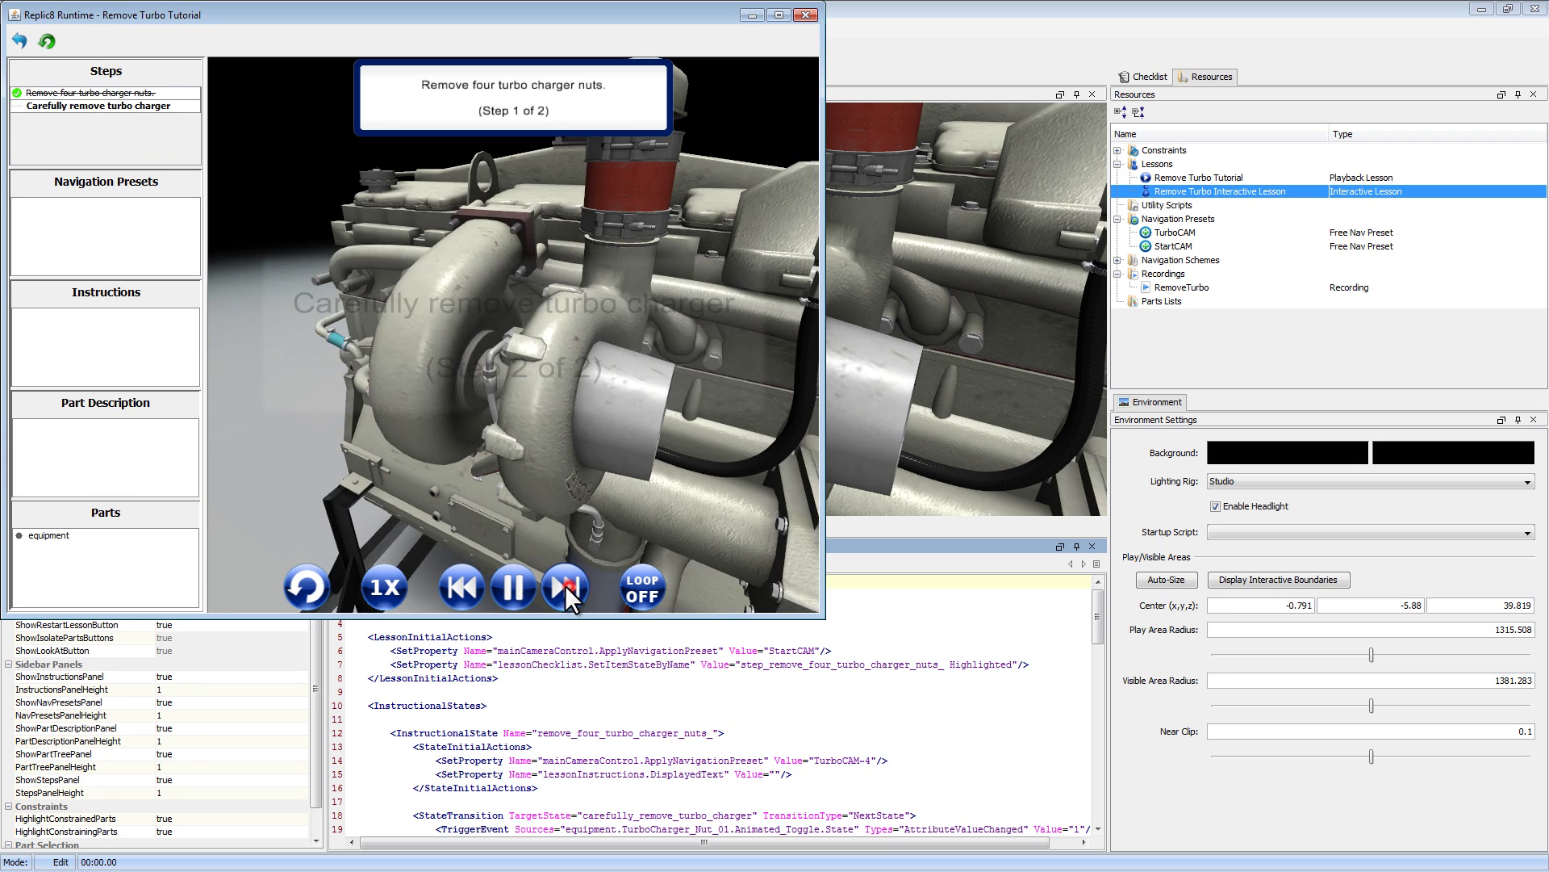
click(464, 587)
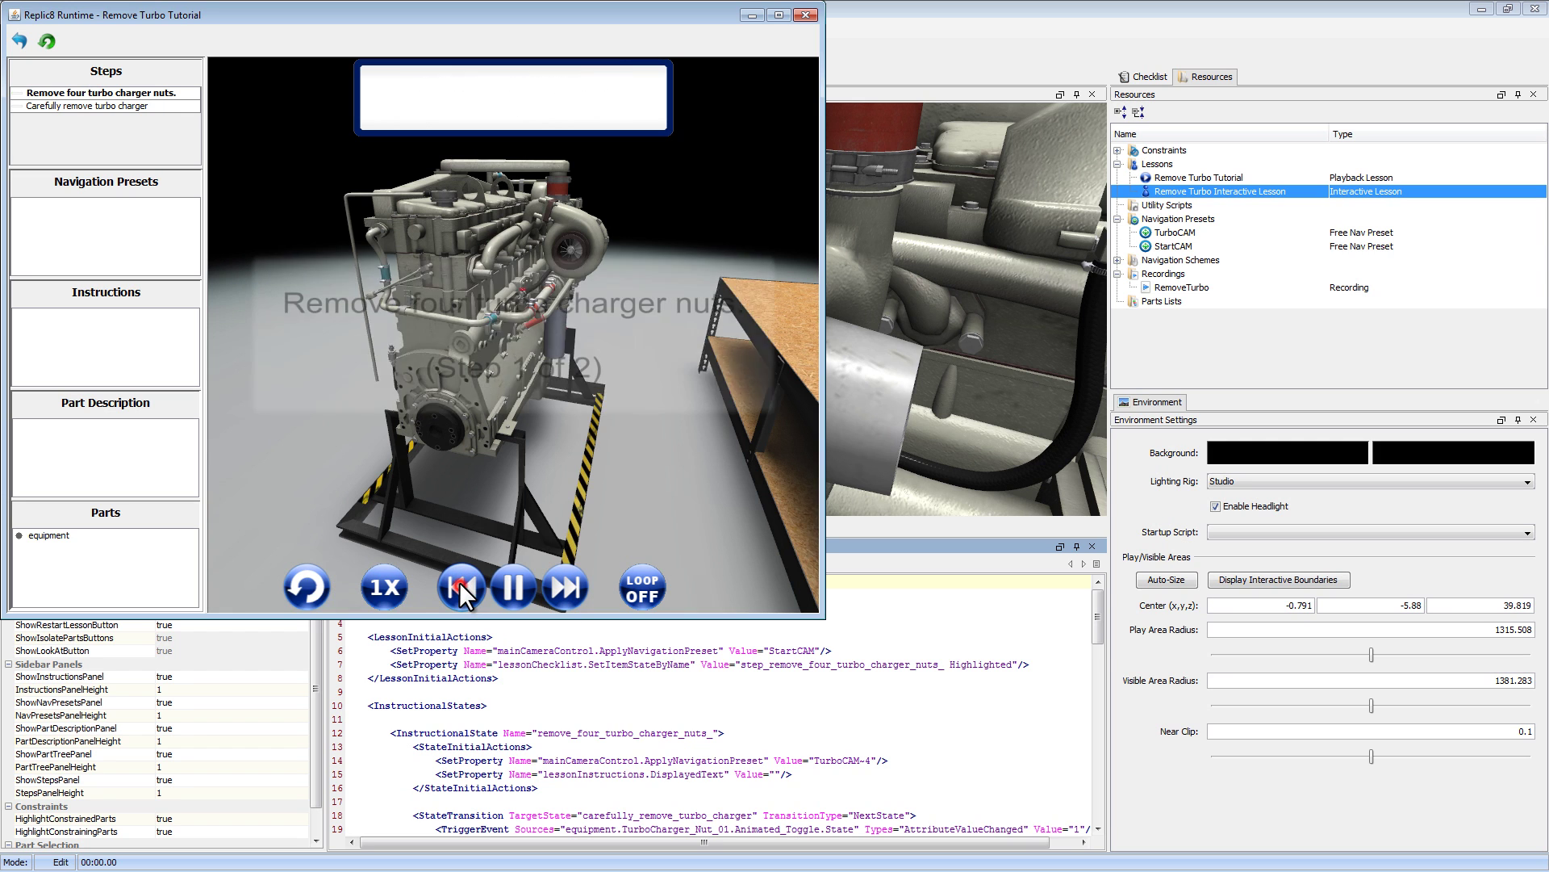
click(384, 588)
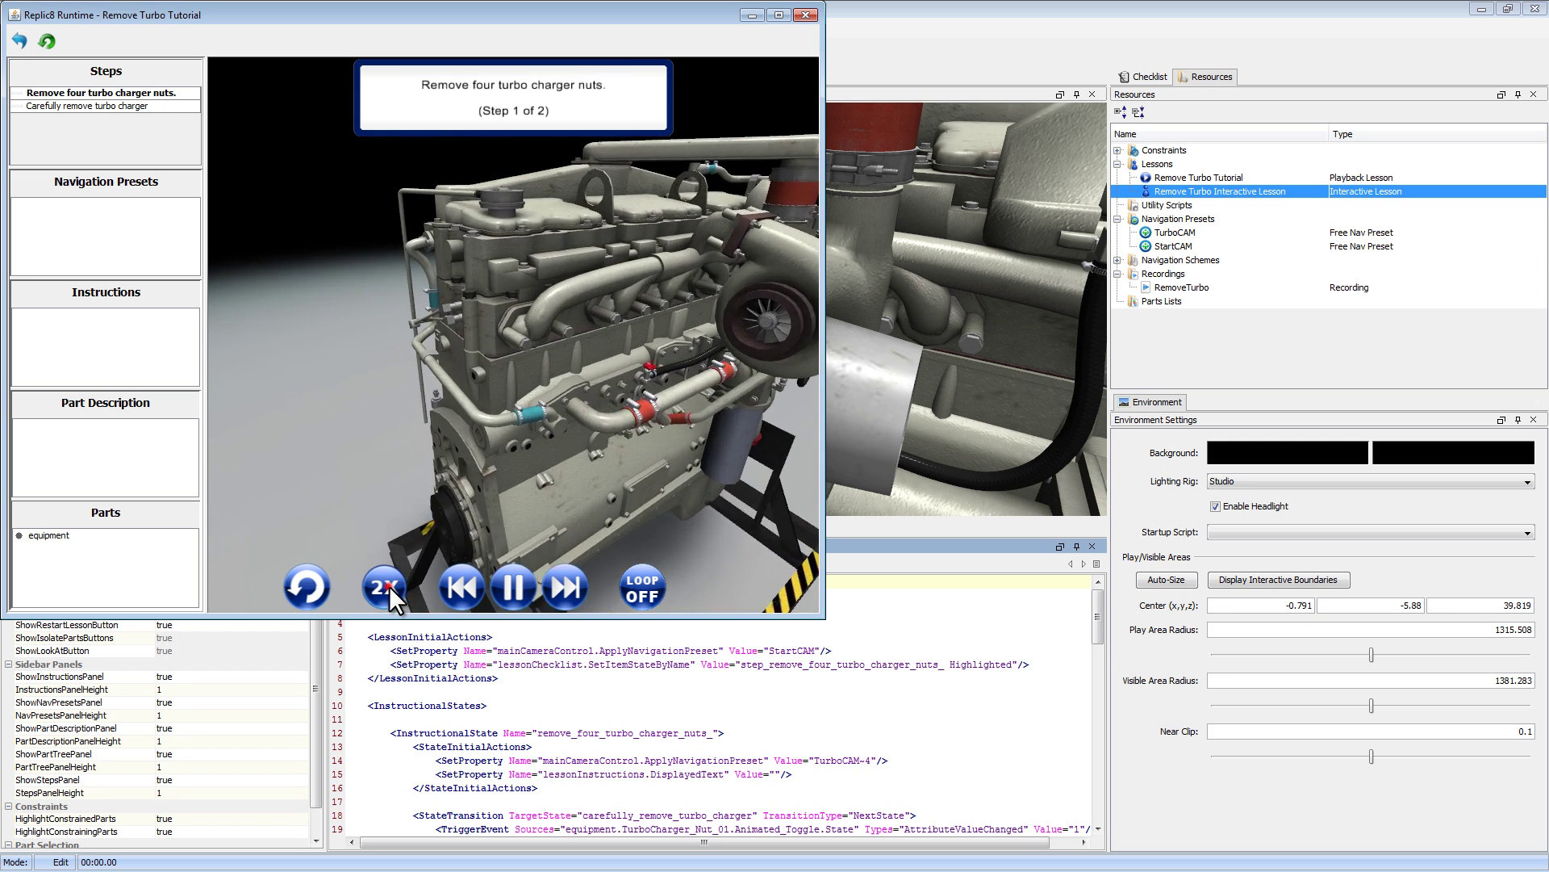
click(388, 587)
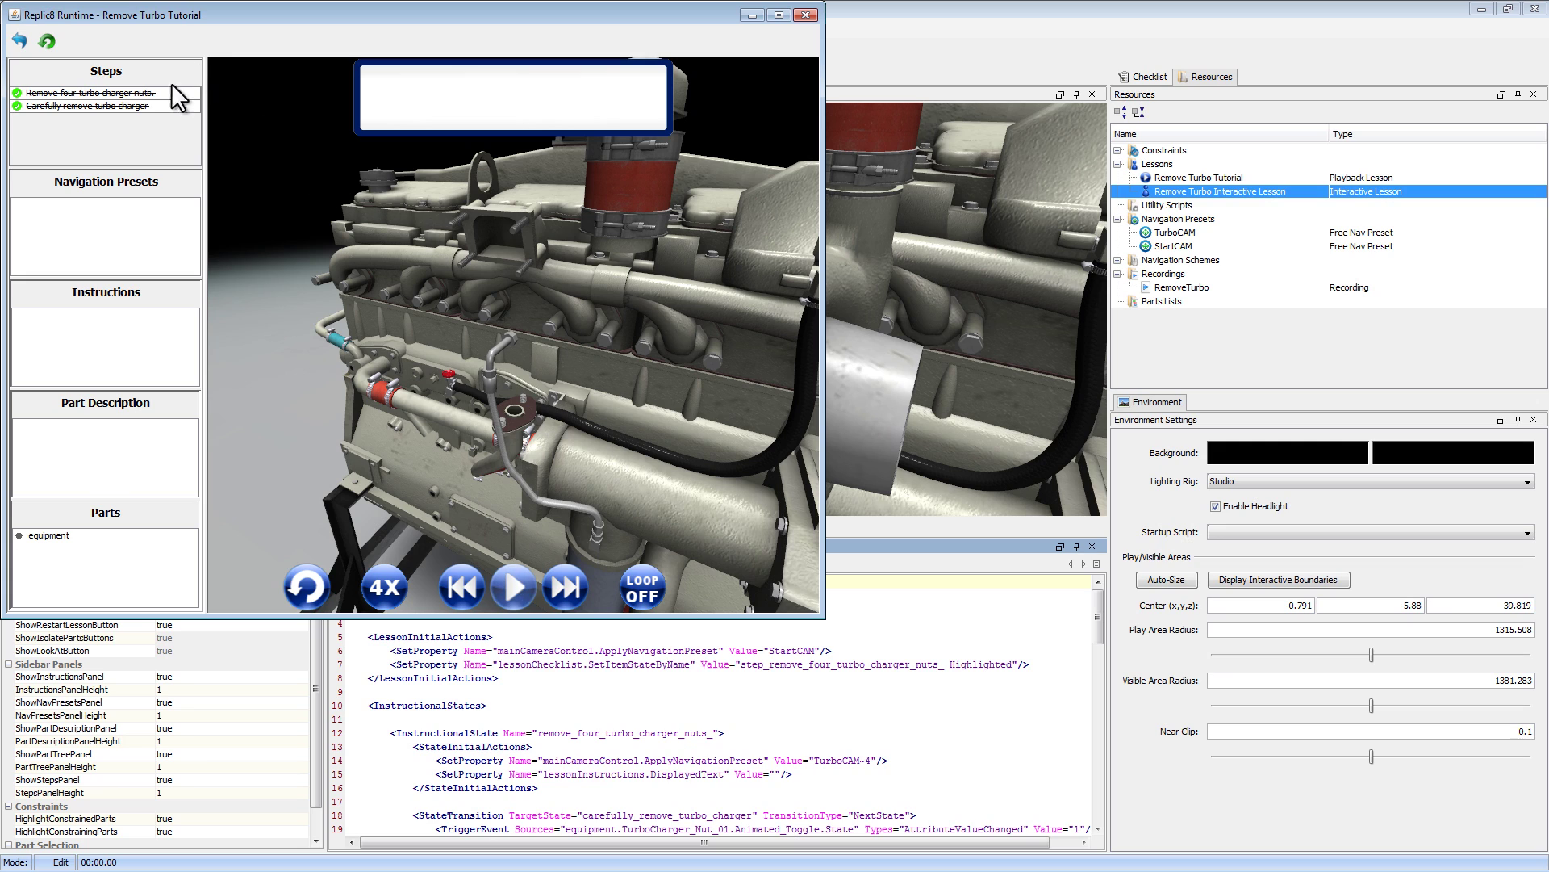
Return to the lesson list and start the Remove Turbo Interactive Lesson.
click(19, 40)
click(373, 347)
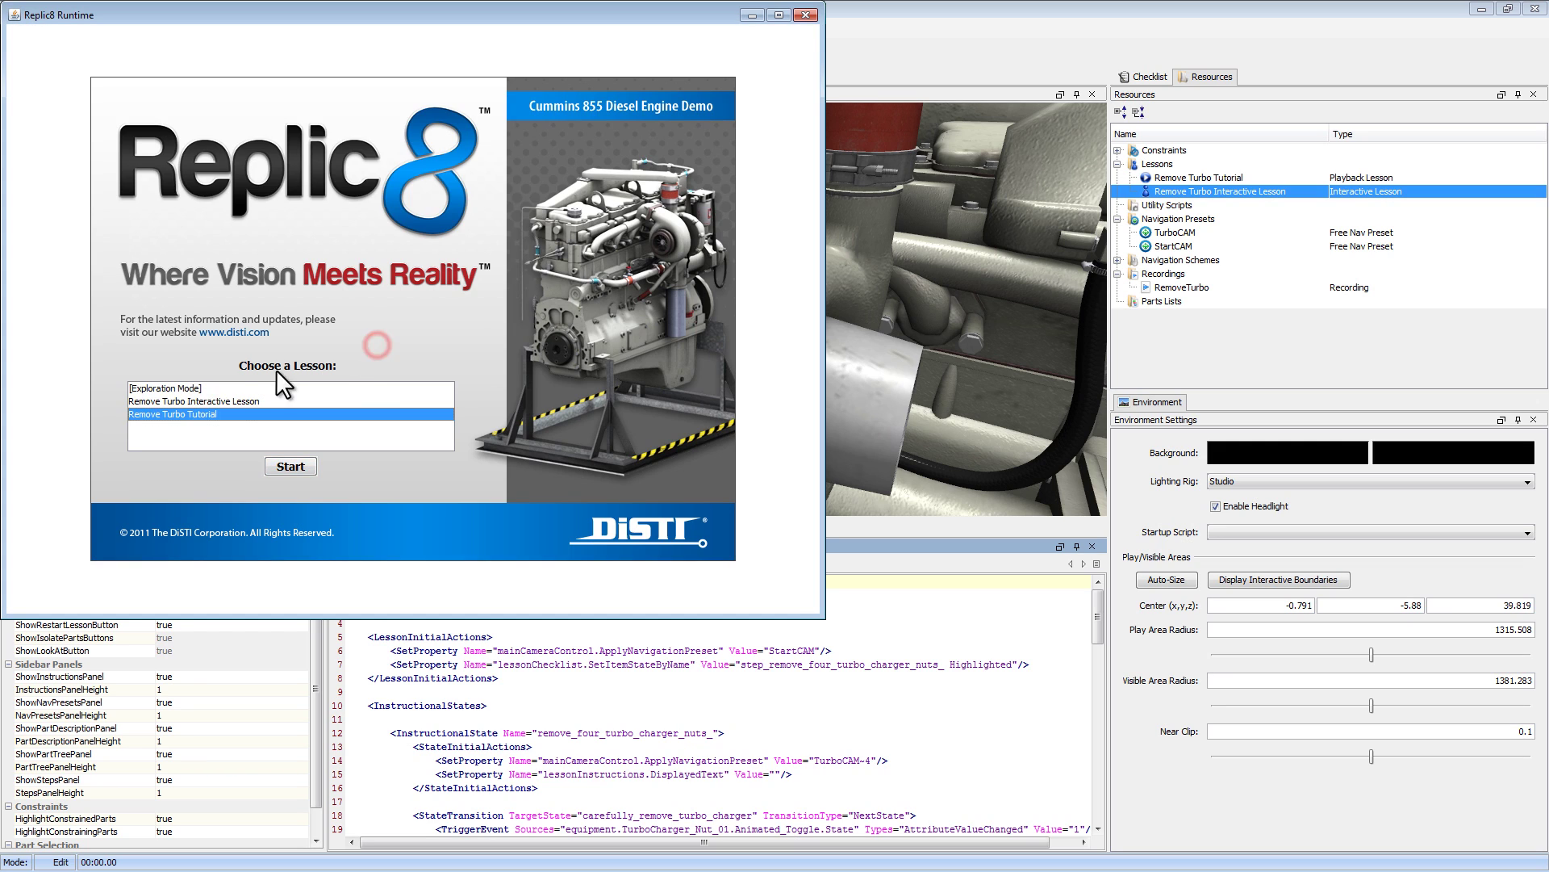
click(210, 400)
click(295, 466)
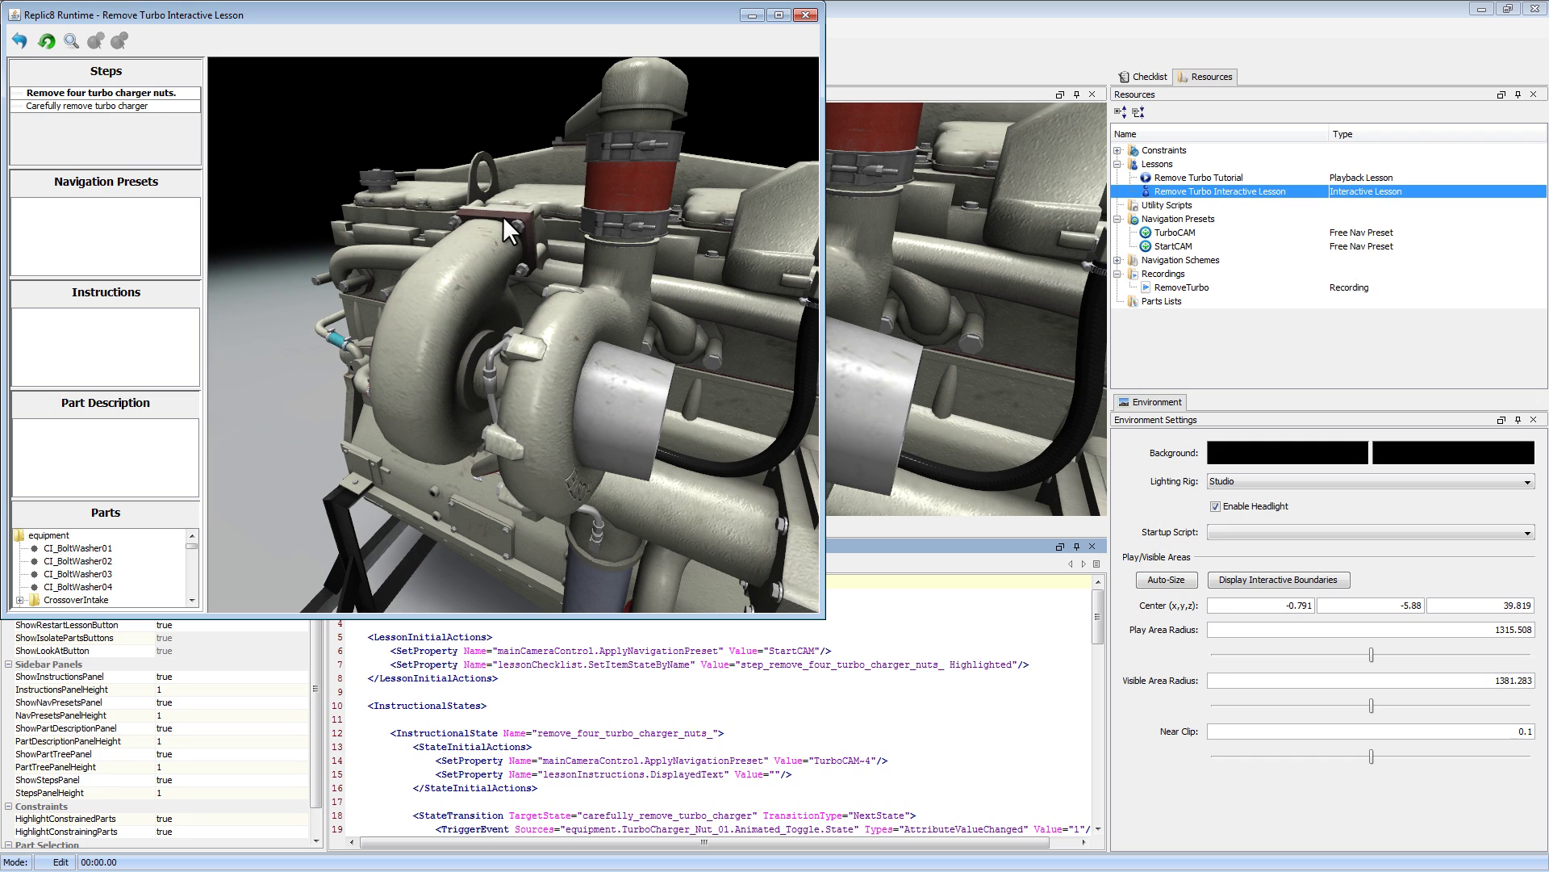
Complete the interactive lesson by removing the four turbocharger nuts and the turbocharger, and acknowledge the completion dialog.
scroll(504, 218, up, 3)
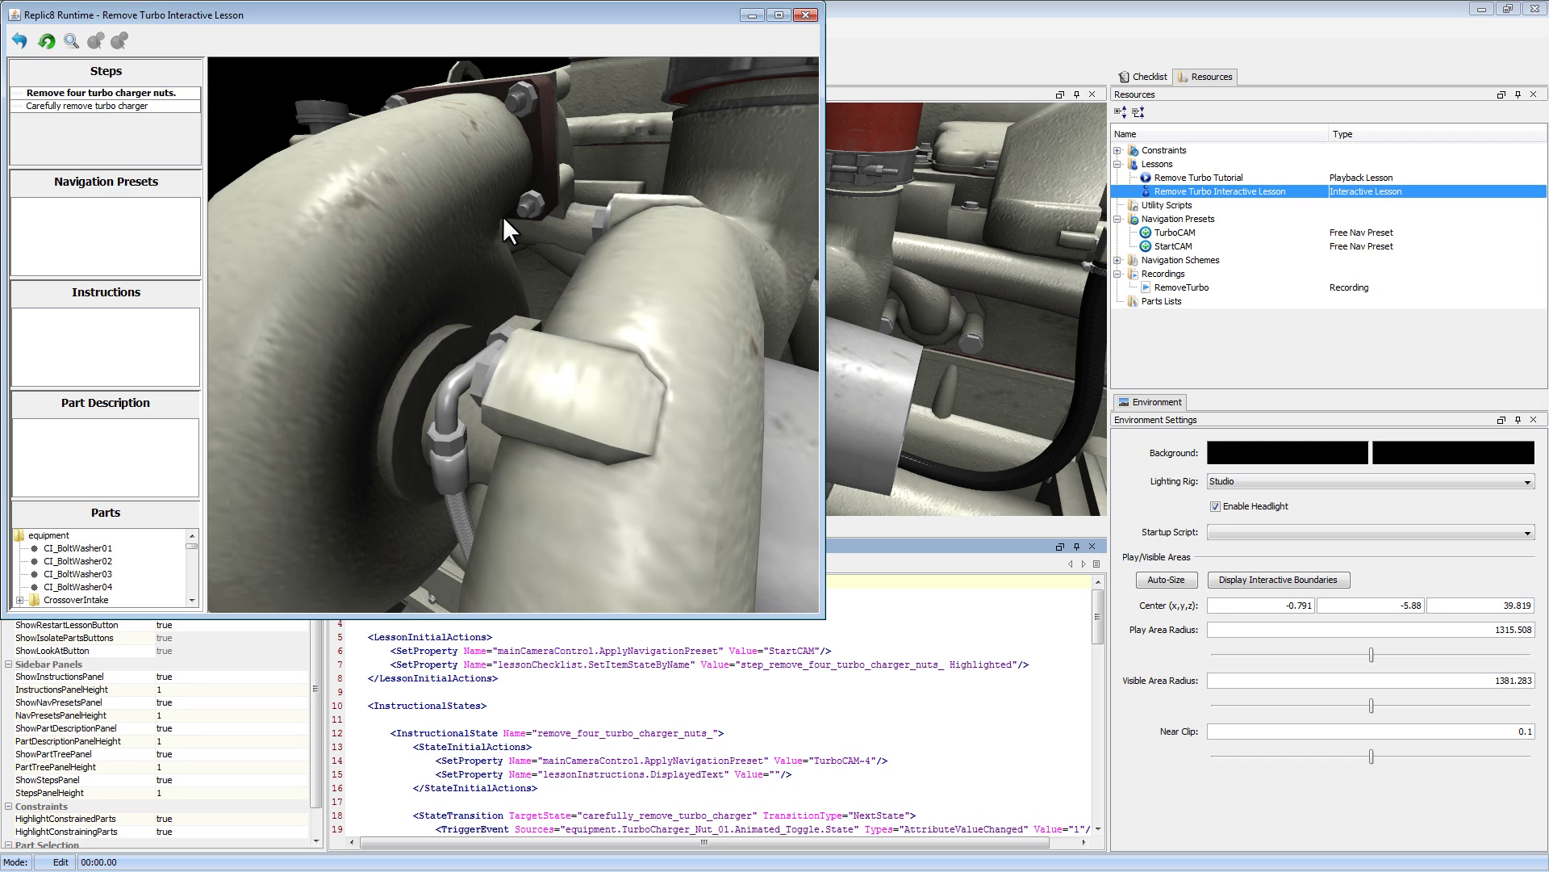
click(528, 93)
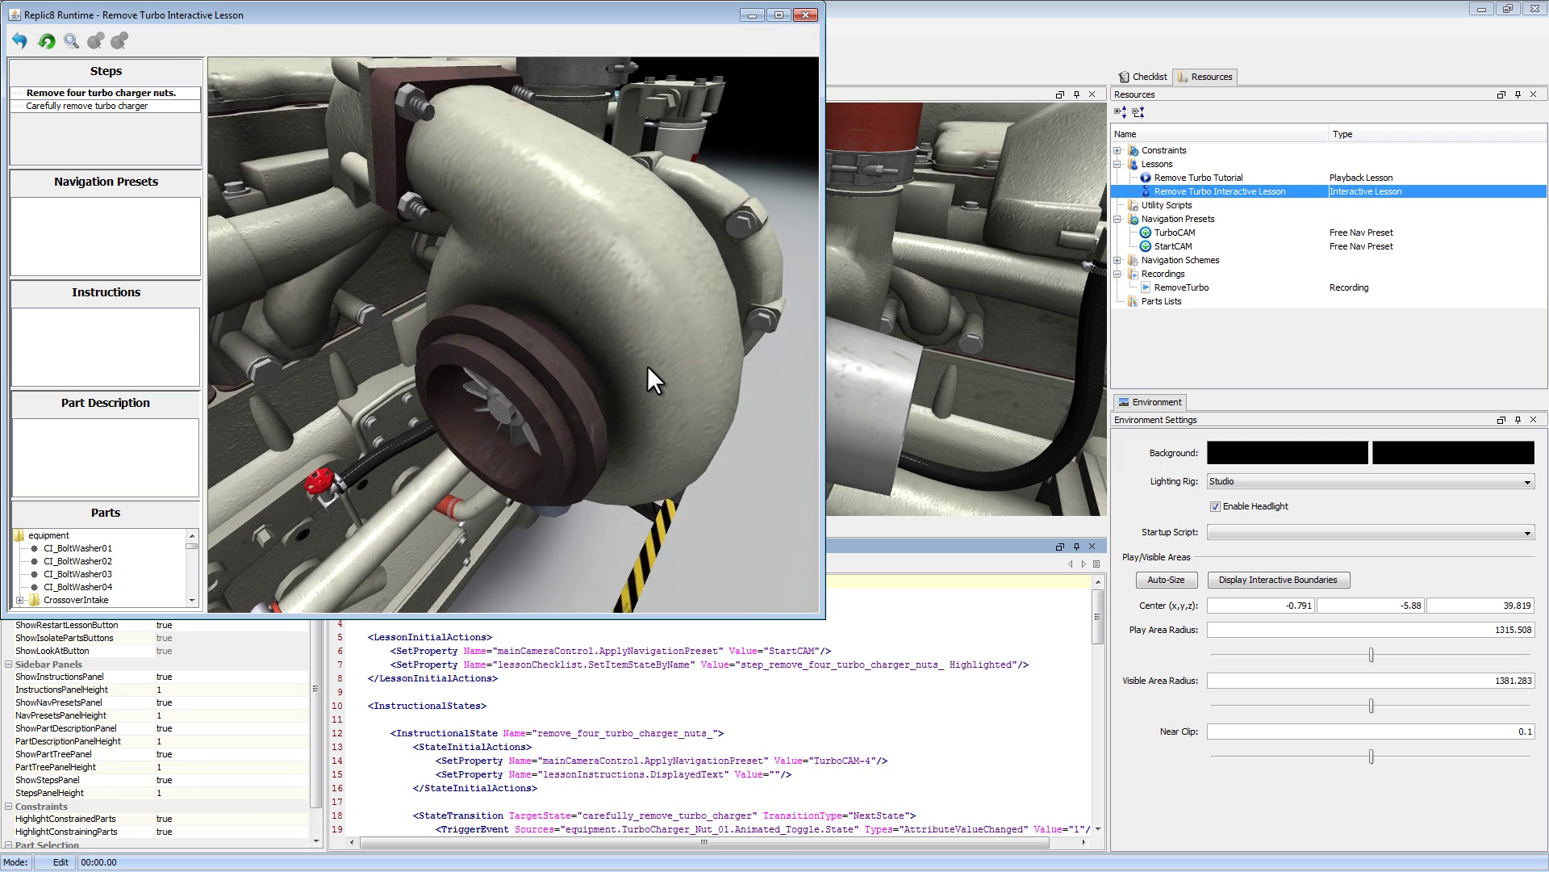
click(399, 98)
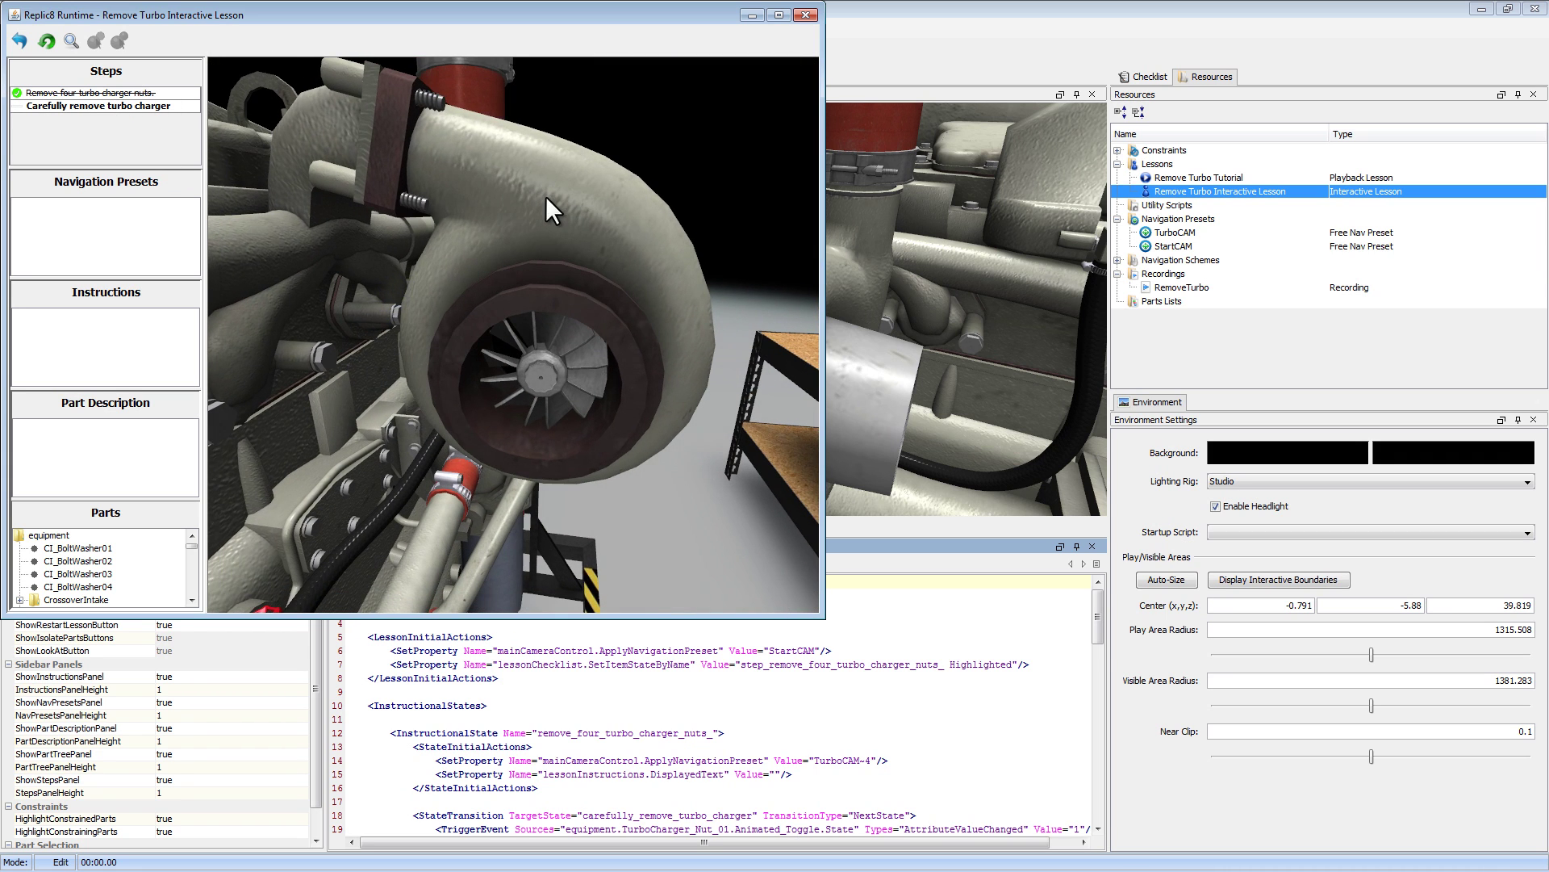
click(549, 198)
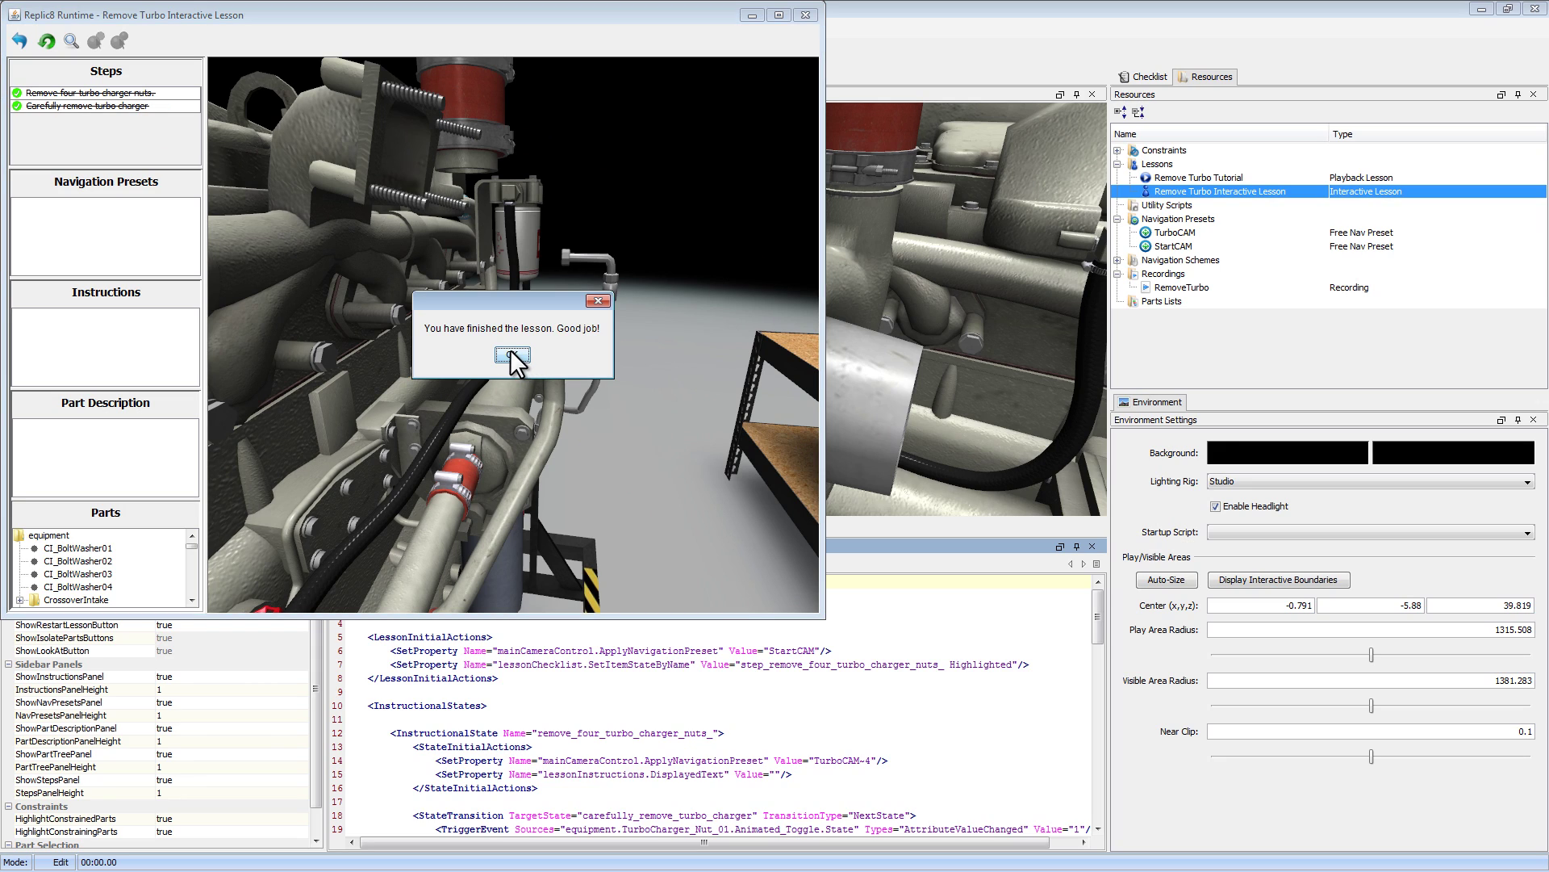
click(511, 355)
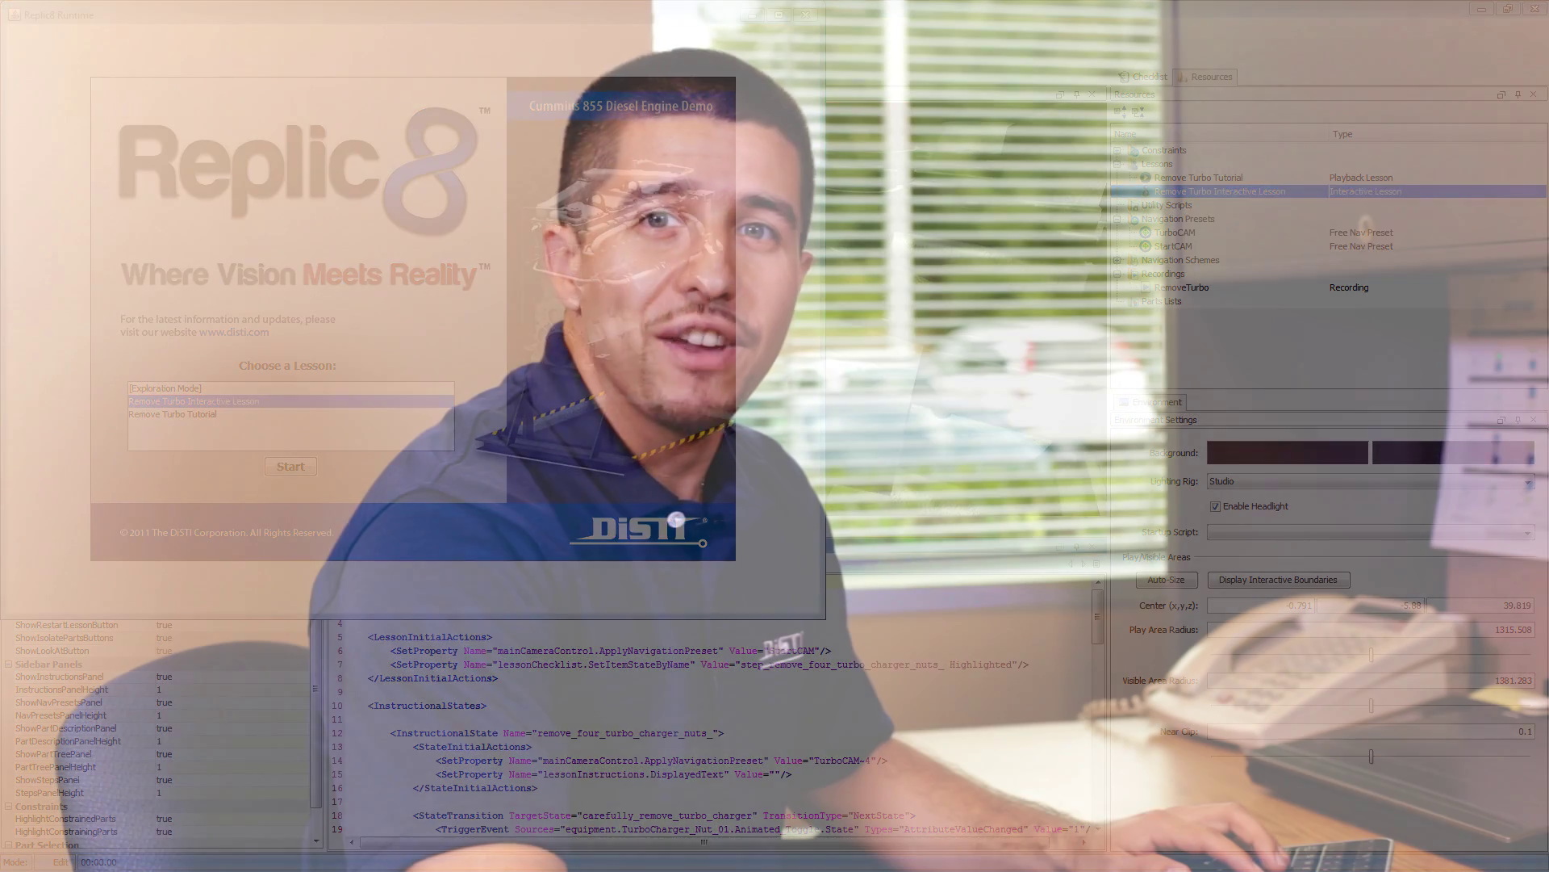